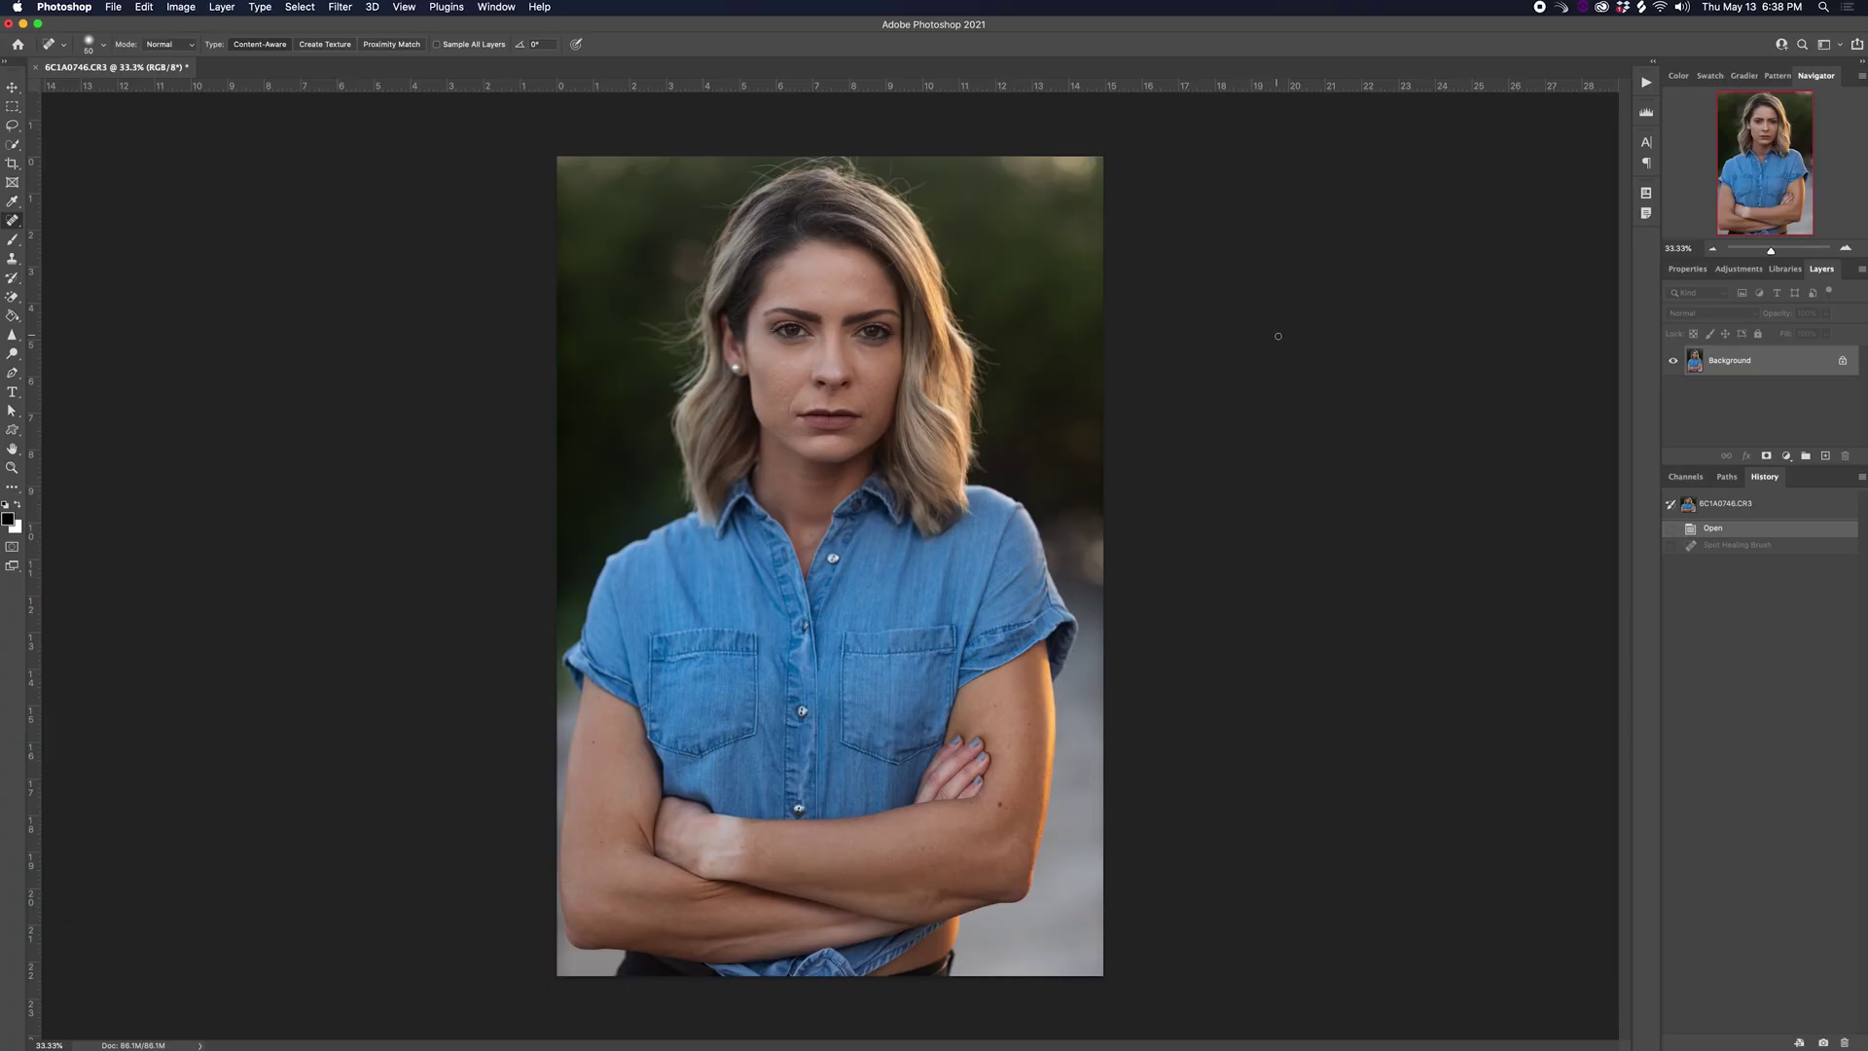
- Heal the small blemishes on the right side of the forehead below the hairline with the Spot Healing Brush
{"action": "key", "text": "super+equal"}
{"action": "key", "text": "super+equal"}
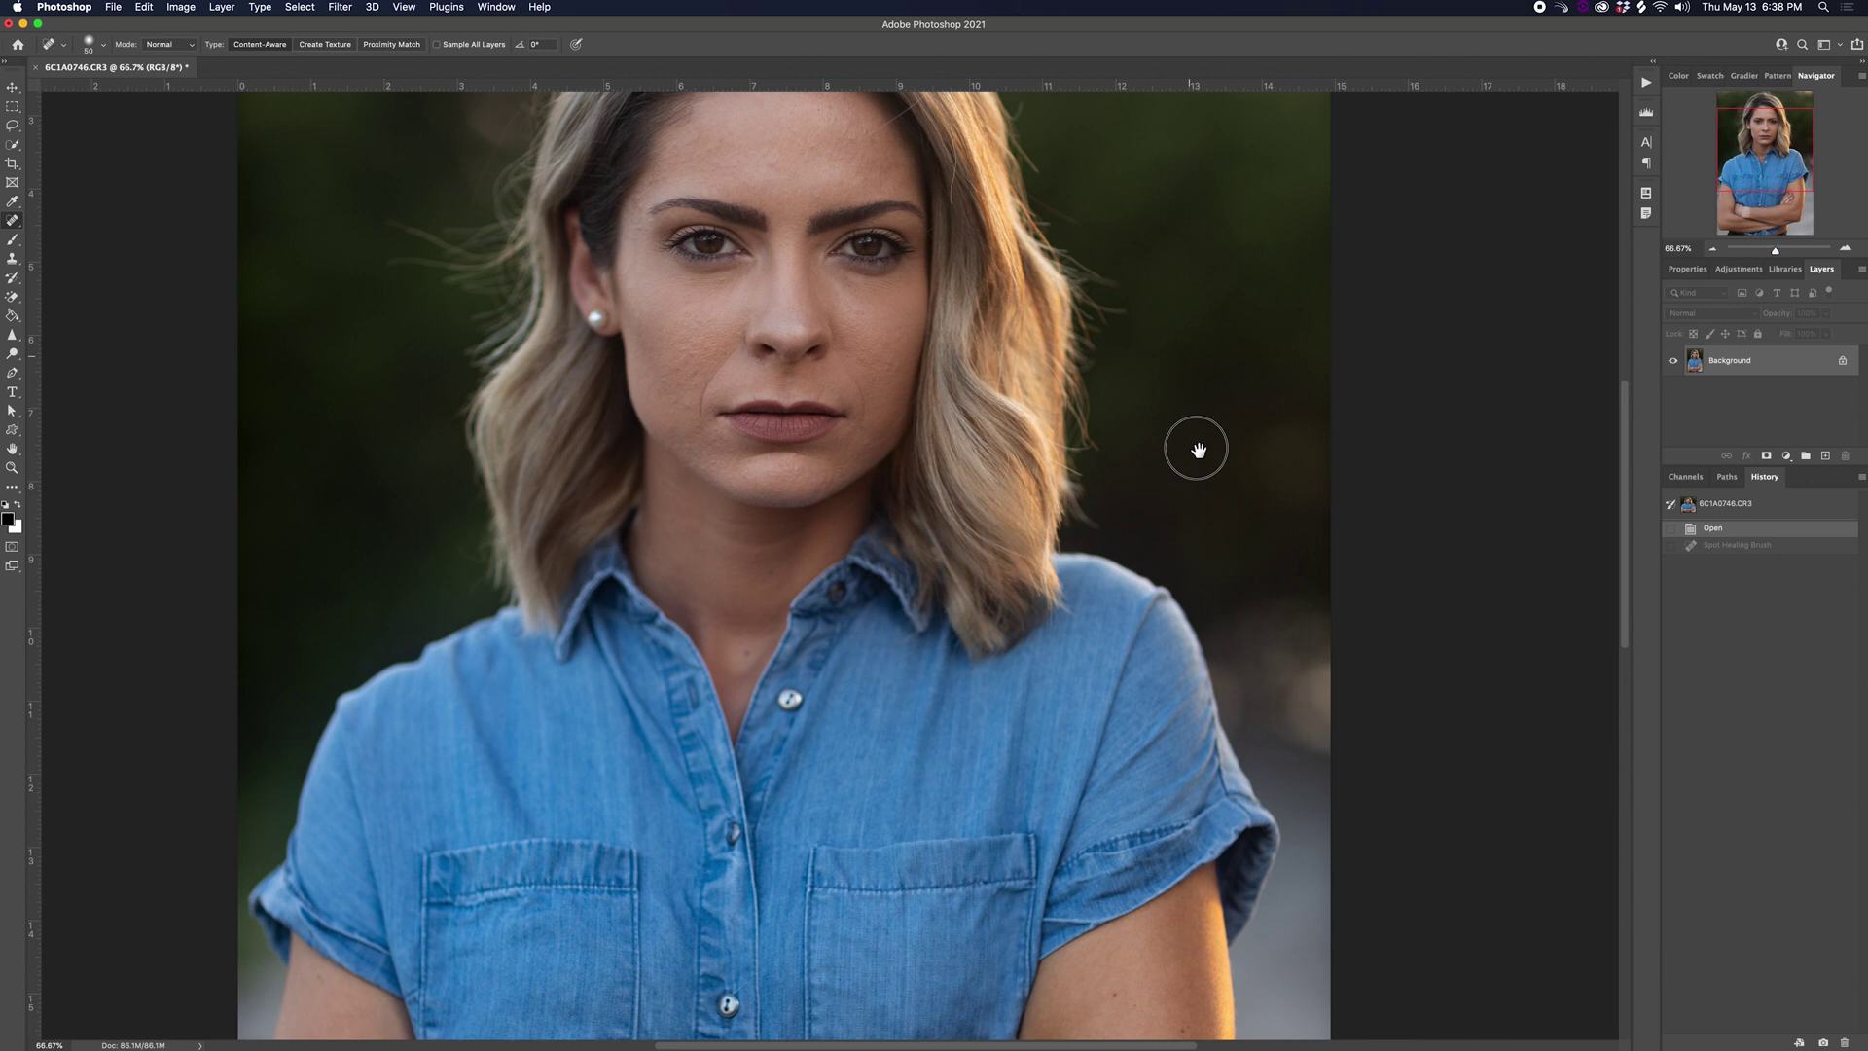
{"action": "scroll", "coordinate": [1197, 450], "scroll_direction": "up", "scroll_amount": 5}
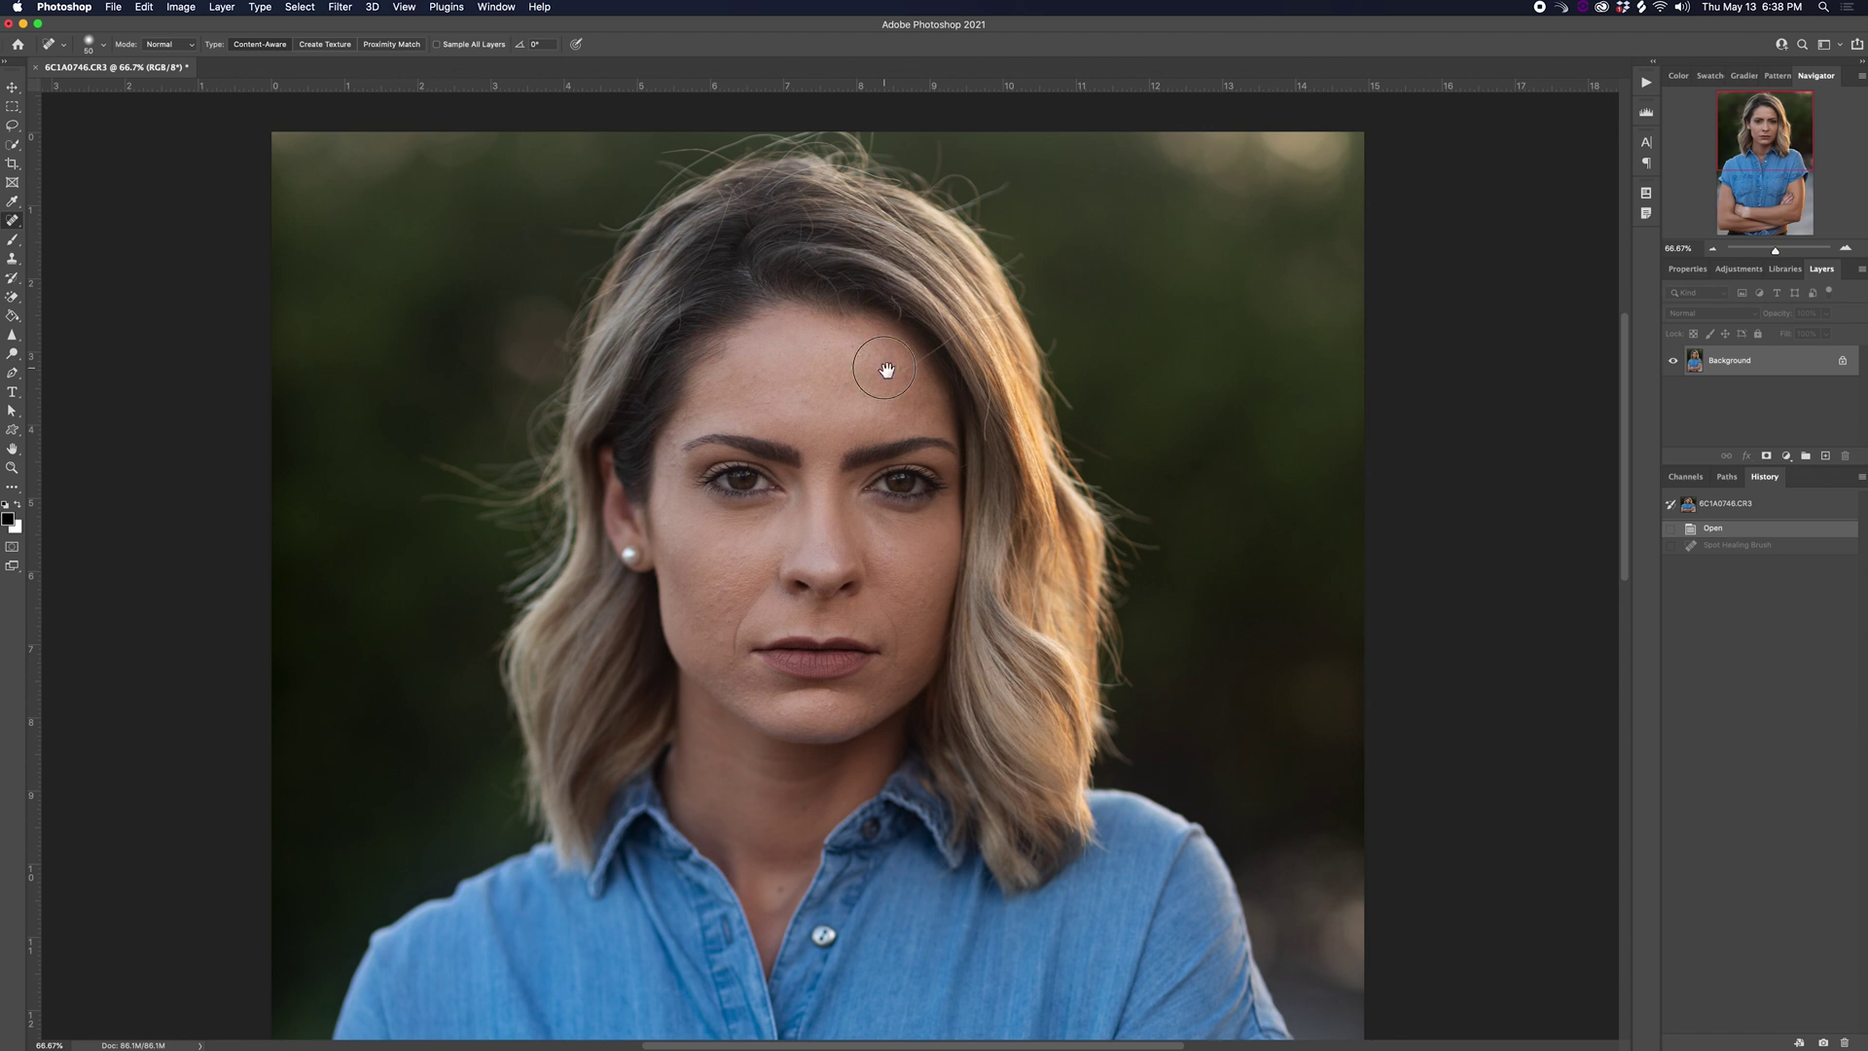
{"action": "left_click_drag", "start_coordinate": [887, 369], "coordinate": [874, 250]}
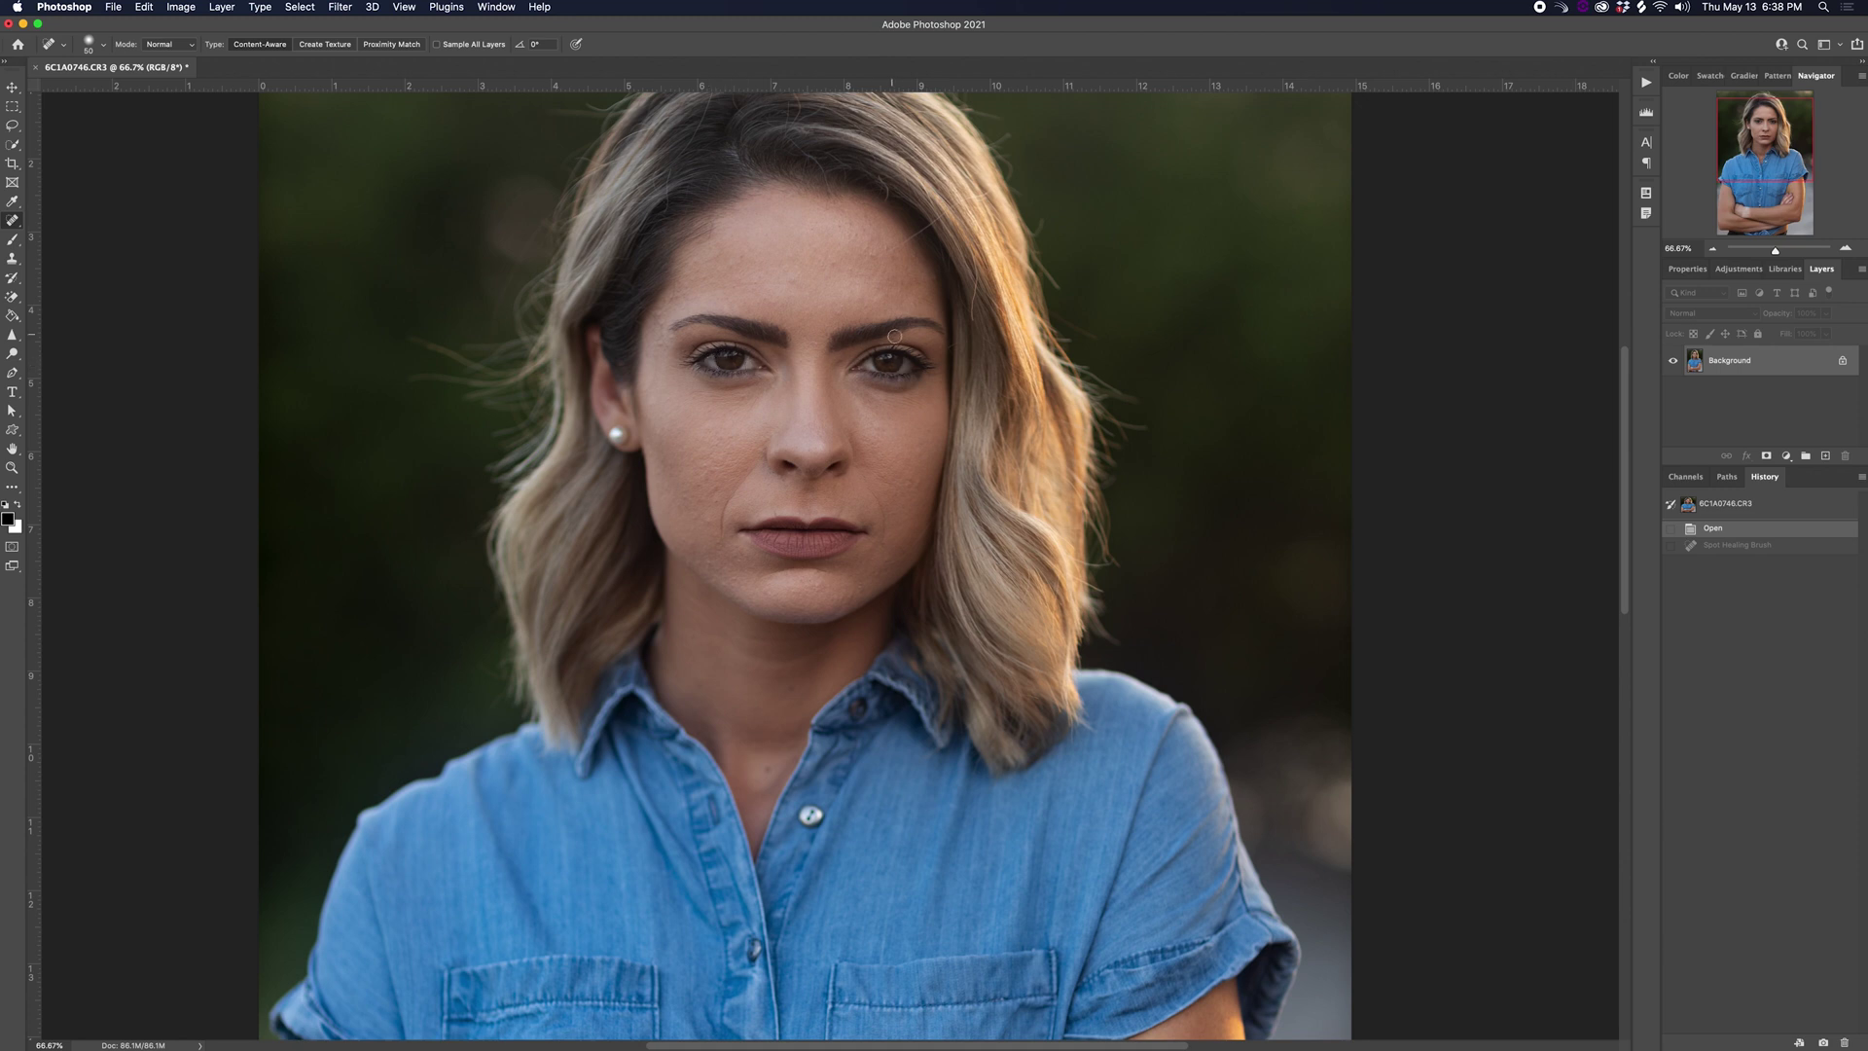
{"action": "scroll", "coordinate": [881, 434], "scroll_direction": "down", "scroll_amount": 2}
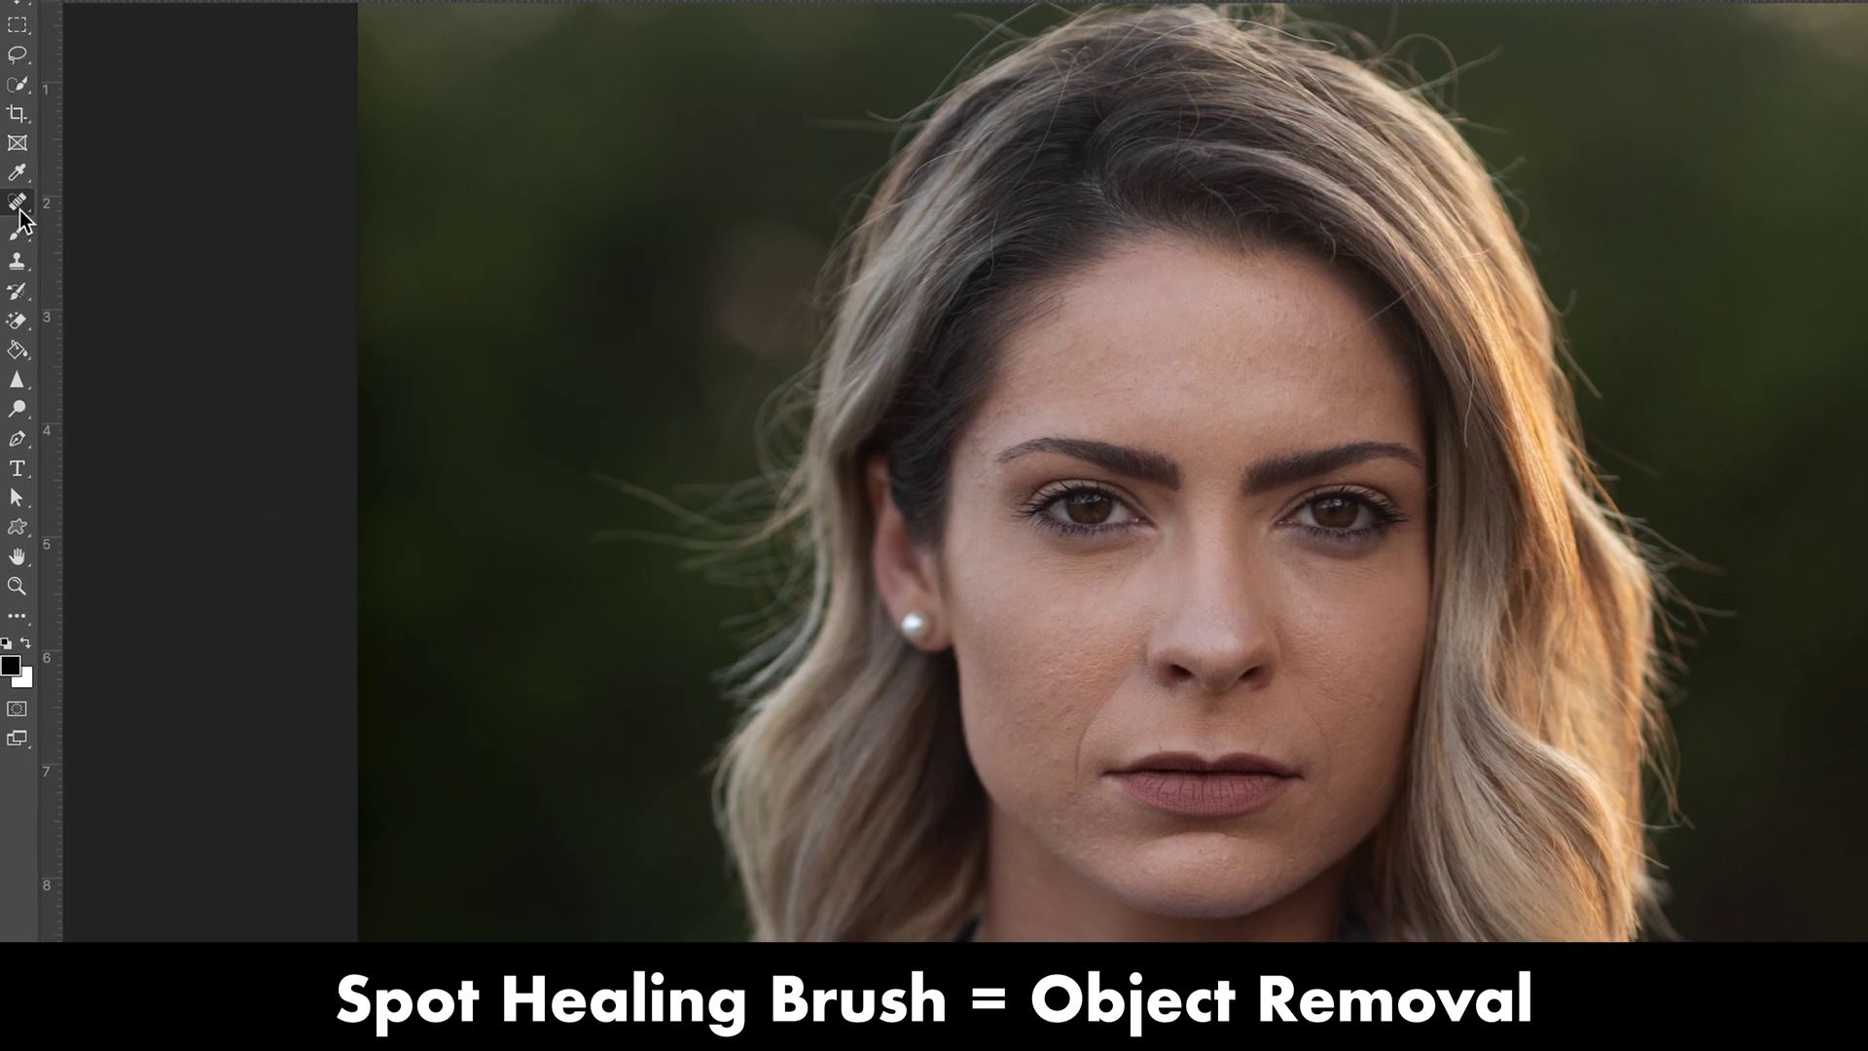
{"action": "left_click", "coordinate": [18, 203]}
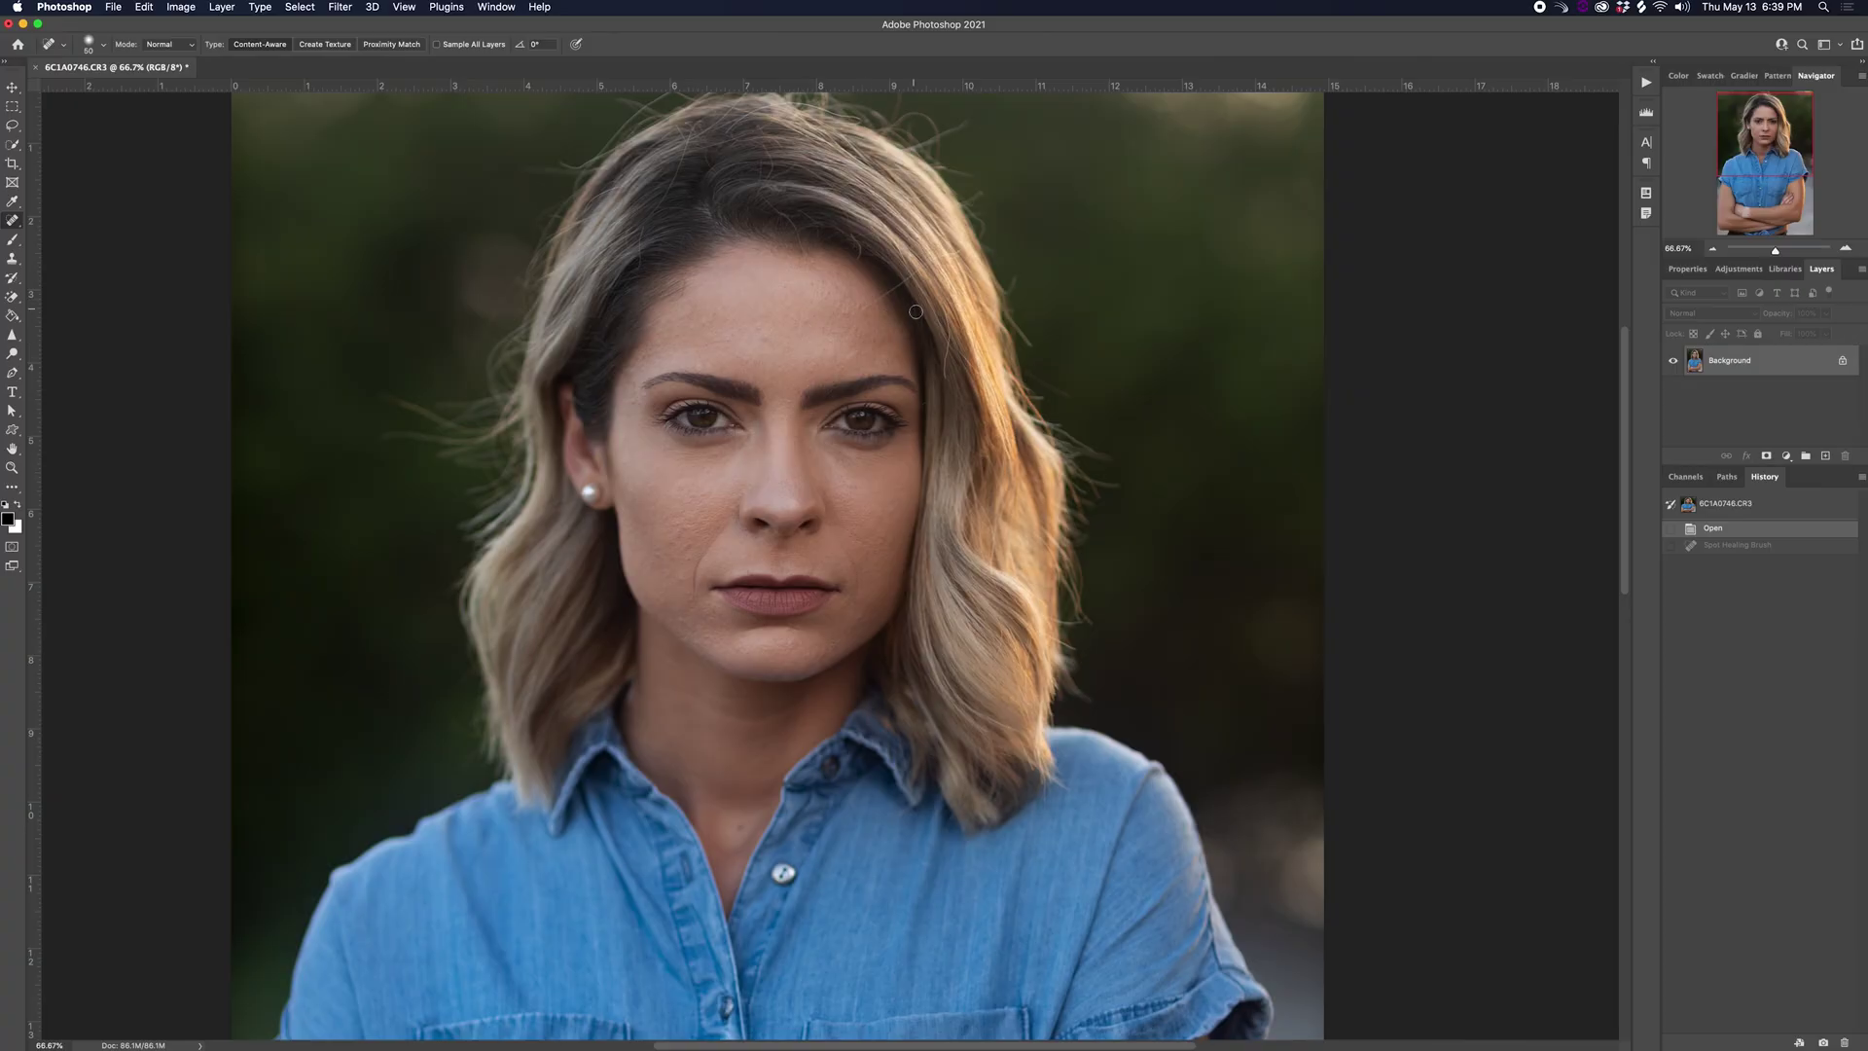
{"action": "key", "text": "super+plus"}
{"action": "left_click_drag", "start_coordinate": [935, 237], "coordinate": [871, 536]}
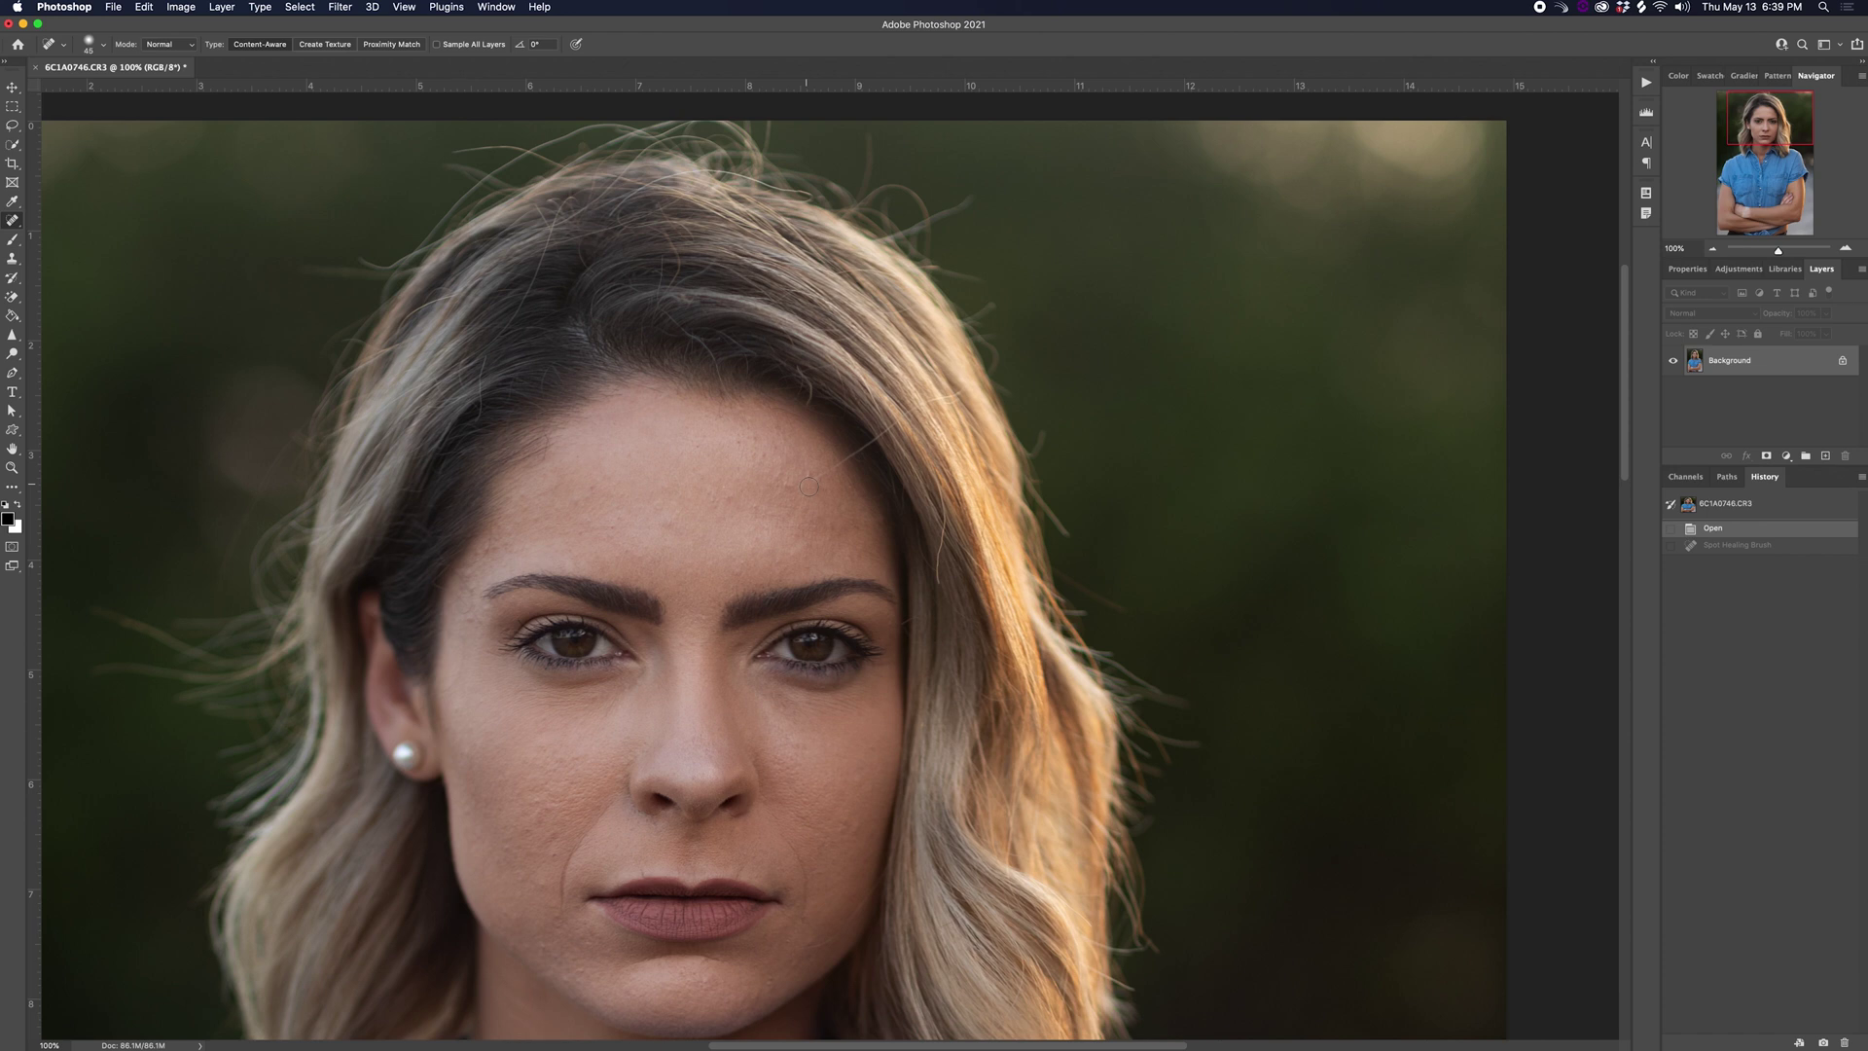
{"action": "left_click_drag", "start_coordinate": [843, 465], "coordinate": [961, 401]}
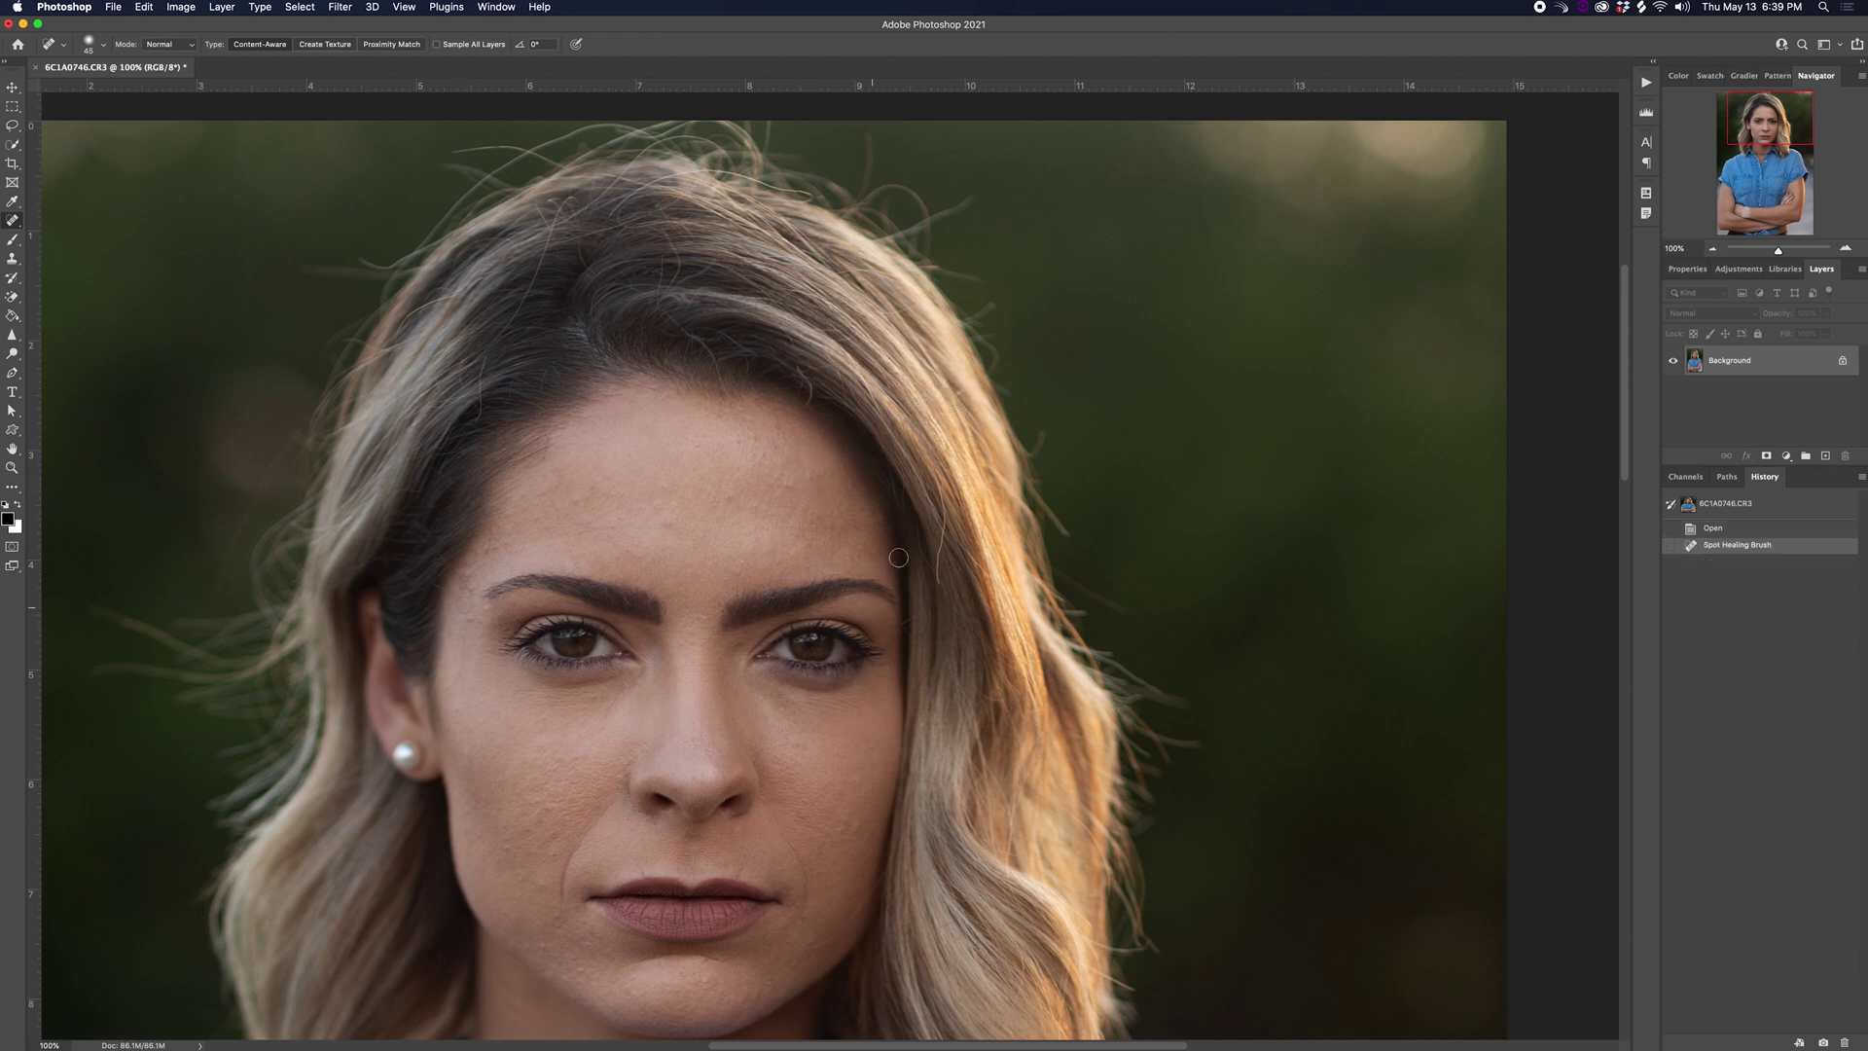
{"action": "left_click", "coordinate": [961, 395]}
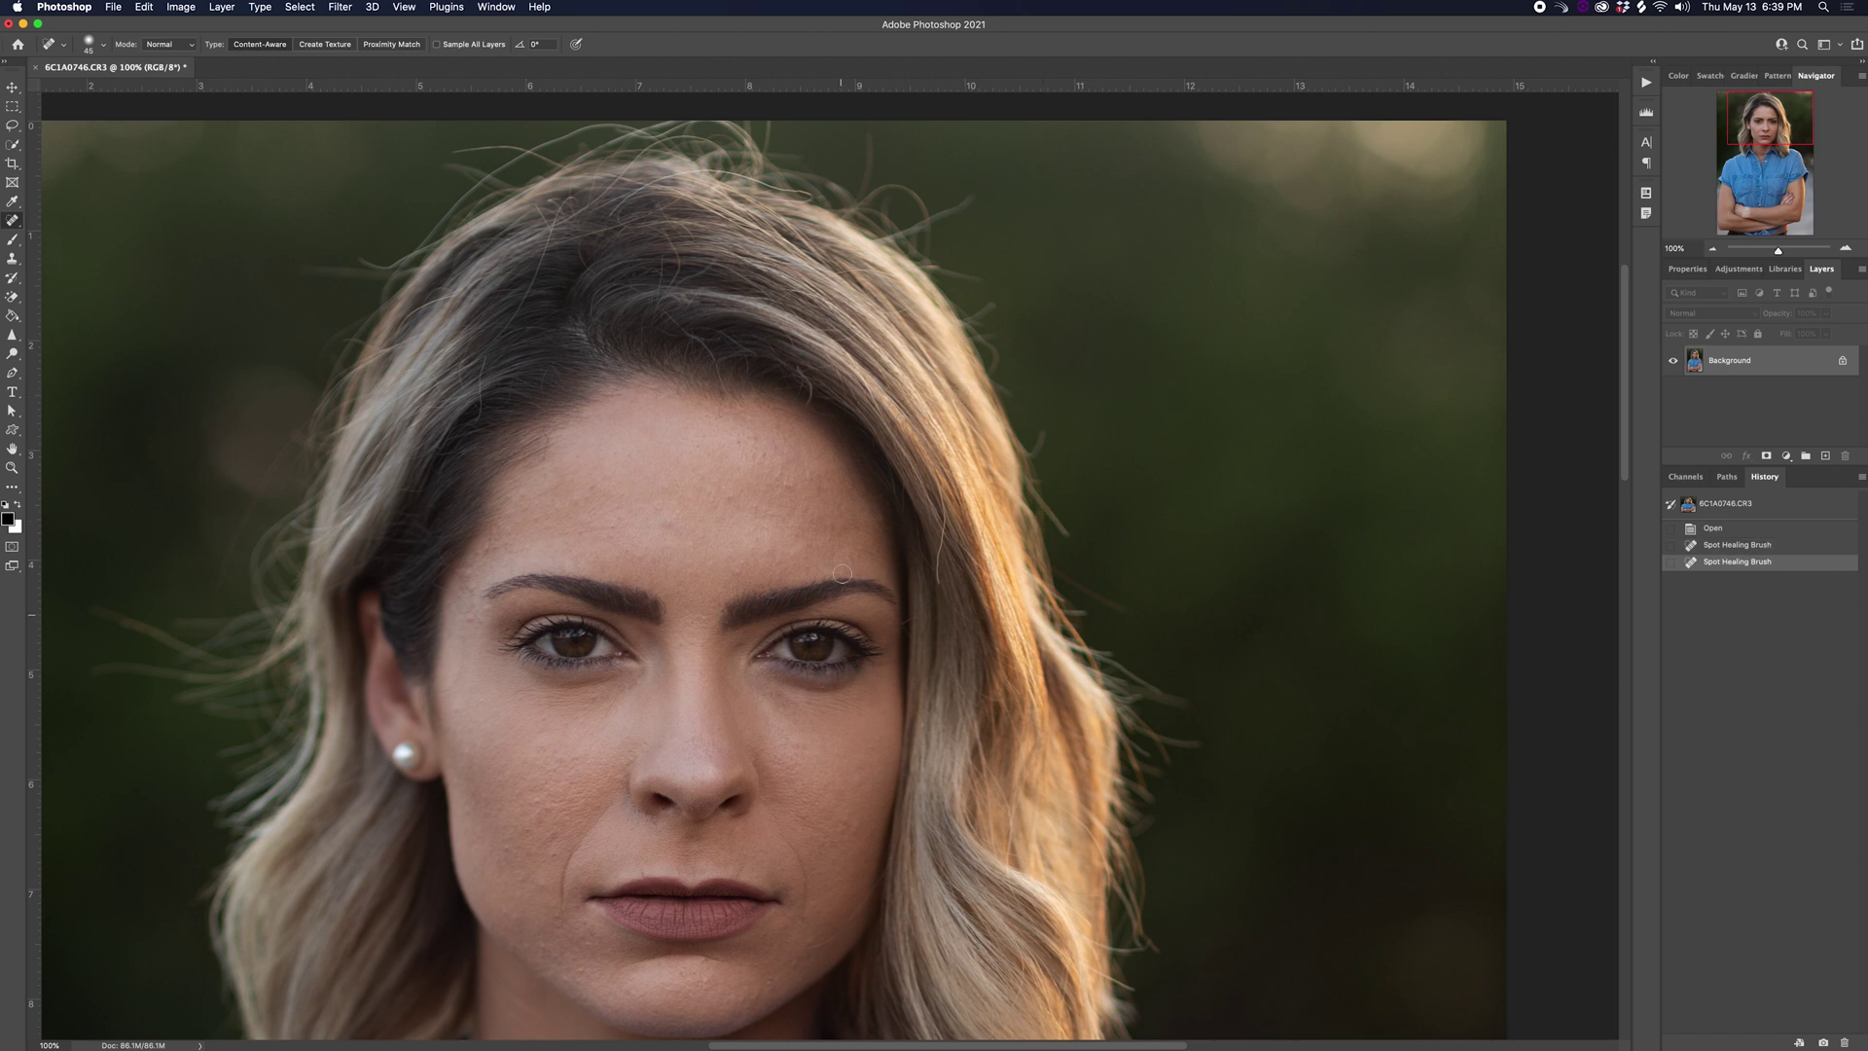
- Heal the spots at the left hairline and across the middle of the forehead
{"action": "left_click_drag", "start_coordinate": [554, 444], "coordinate": [548, 467]}
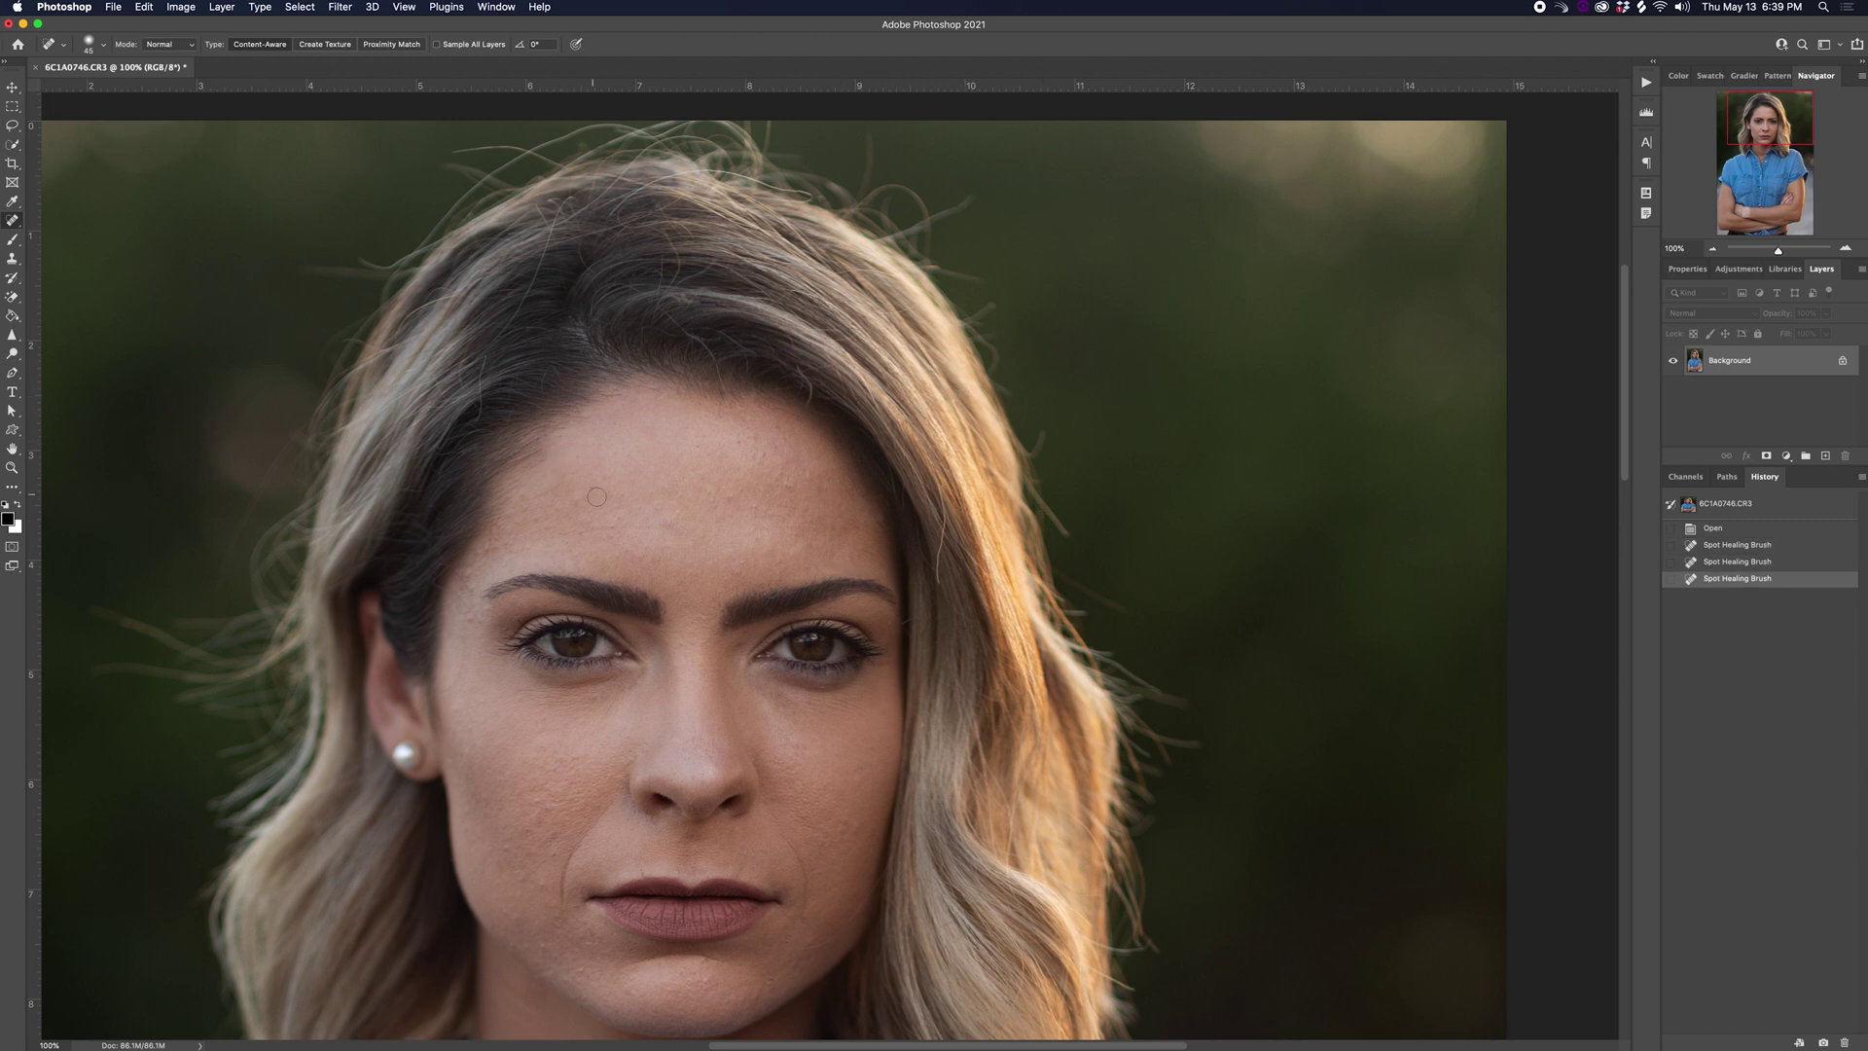
{"action": "left_click", "coordinate": [733, 500]}
{"action": "left_click", "coordinate": [724, 490]}
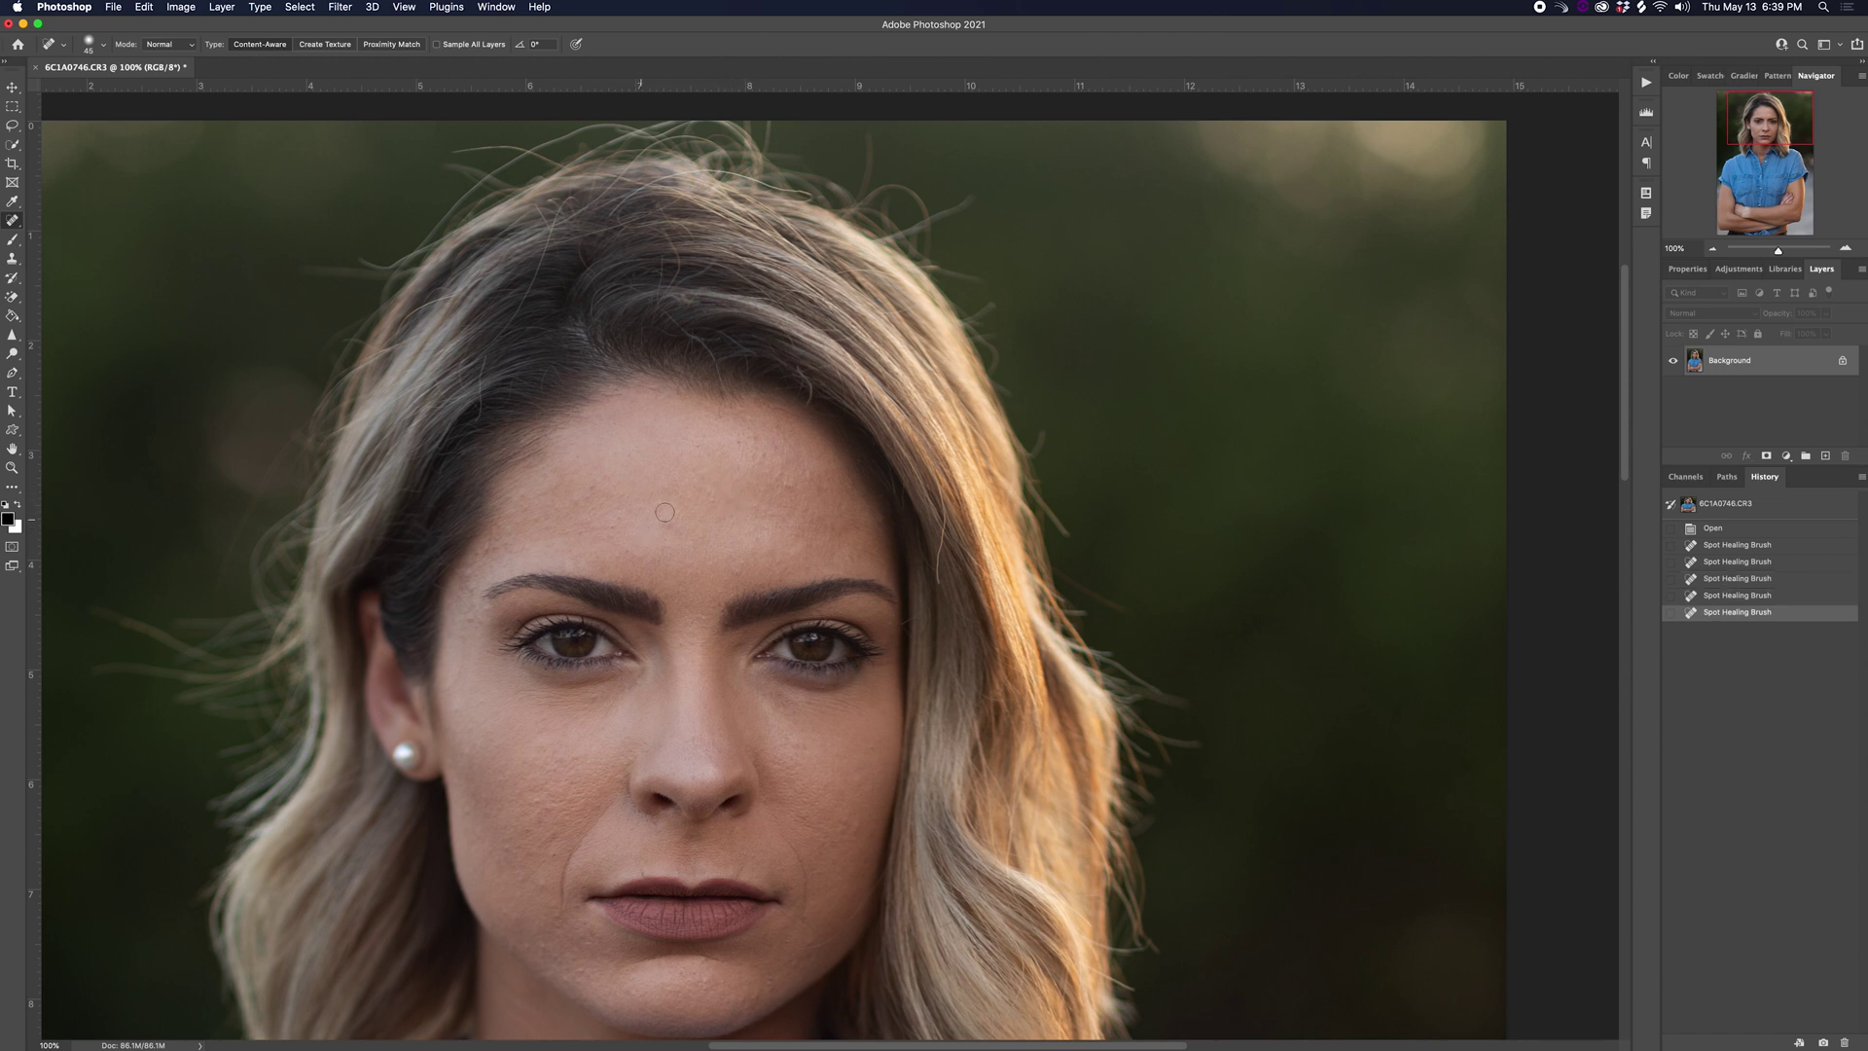
{"action": "left_click", "coordinate": [661, 505]}
{"action": "left_click", "coordinate": [613, 529]}
- Heal the blemishes on both cheeks and the bridge of the nose with the Spot Healing Brush
{"action": "scroll", "coordinate": [655, 625], "scroll_direction": "down", "scroll_amount": 5}
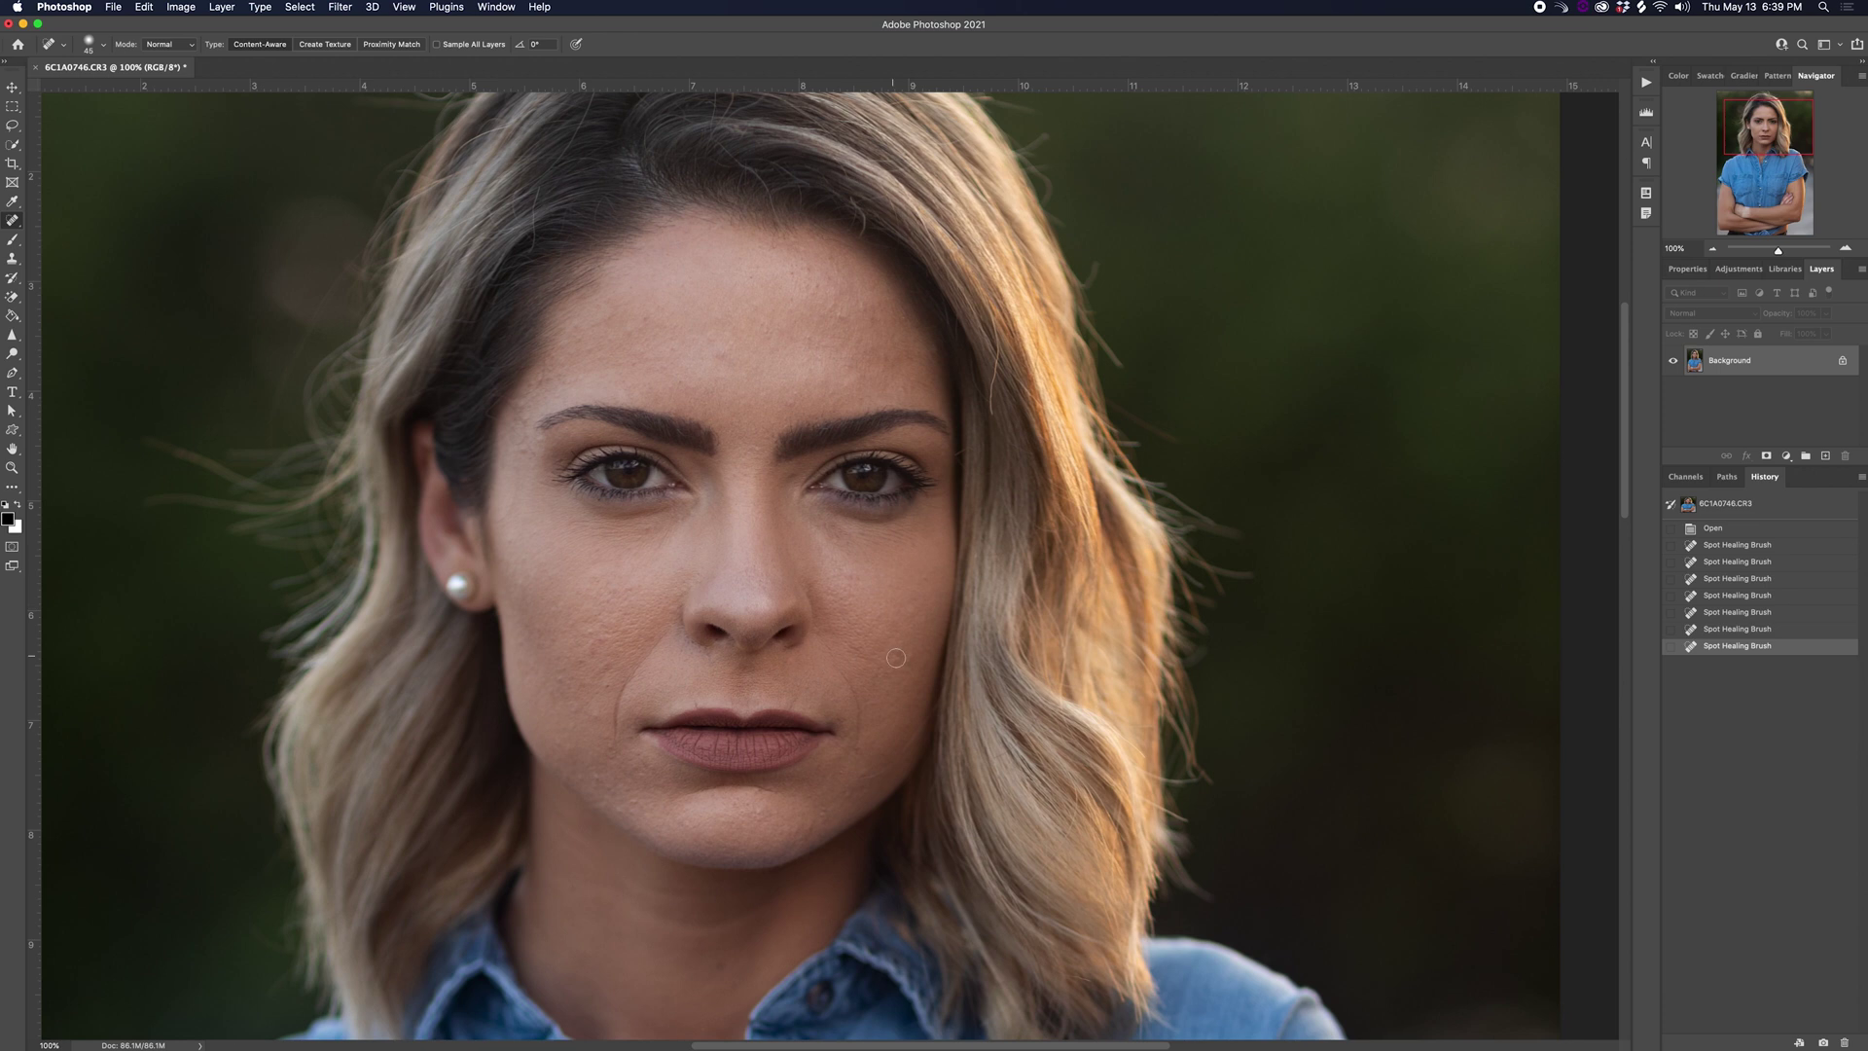
{"action": "left_click", "coordinate": [896, 658]}
{"action": "left_click", "coordinate": [903, 662]}
{"action": "left_click", "coordinate": [911, 598]}
{"action": "left_click", "coordinate": [917, 665]}
{"action": "left_click", "coordinate": [852, 578]}
{"action": "left_click", "coordinate": [596, 686]}
{"action": "left_click", "coordinate": [594, 718]}
{"action": "left_click", "coordinate": [738, 509]}
- Heal the remaining small spots and uneven skin texture across the forehead above the eyebrows
{"action": "scroll", "coordinate": [681, 515], "scroll_direction": "up", "scroll_amount": 3}
{"action": "left_click", "coordinate": [614, 529]}
{"action": "left_click", "coordinate": [630, 484]}
{"action": "left_click", "coordinate": [709, 516]}
{"action": "left_click", "coordinate": [696, 498]}
{"action": "left_click", "coordinate": [744, 497]}
{"action": "left_click", "coordinate": [736, 444]}
{"action": "left_click", "coordinate": [782, 441]}
{"action": "left_click", "coordinate": [797, 450]}
{"action": "left_click", "coordinate": [821, 471]}
- Heal the spots on the left temple around the outer end of the eyebrow and along the hairline
{"action": "scroll", "coordinate": [740, 545], "scroll_direction": "down", "scroll_amount": 2}
{"action": "left_click", "coordinate": [684, 627]}
{"action": "left_click", "coordinate": [457, 511]}
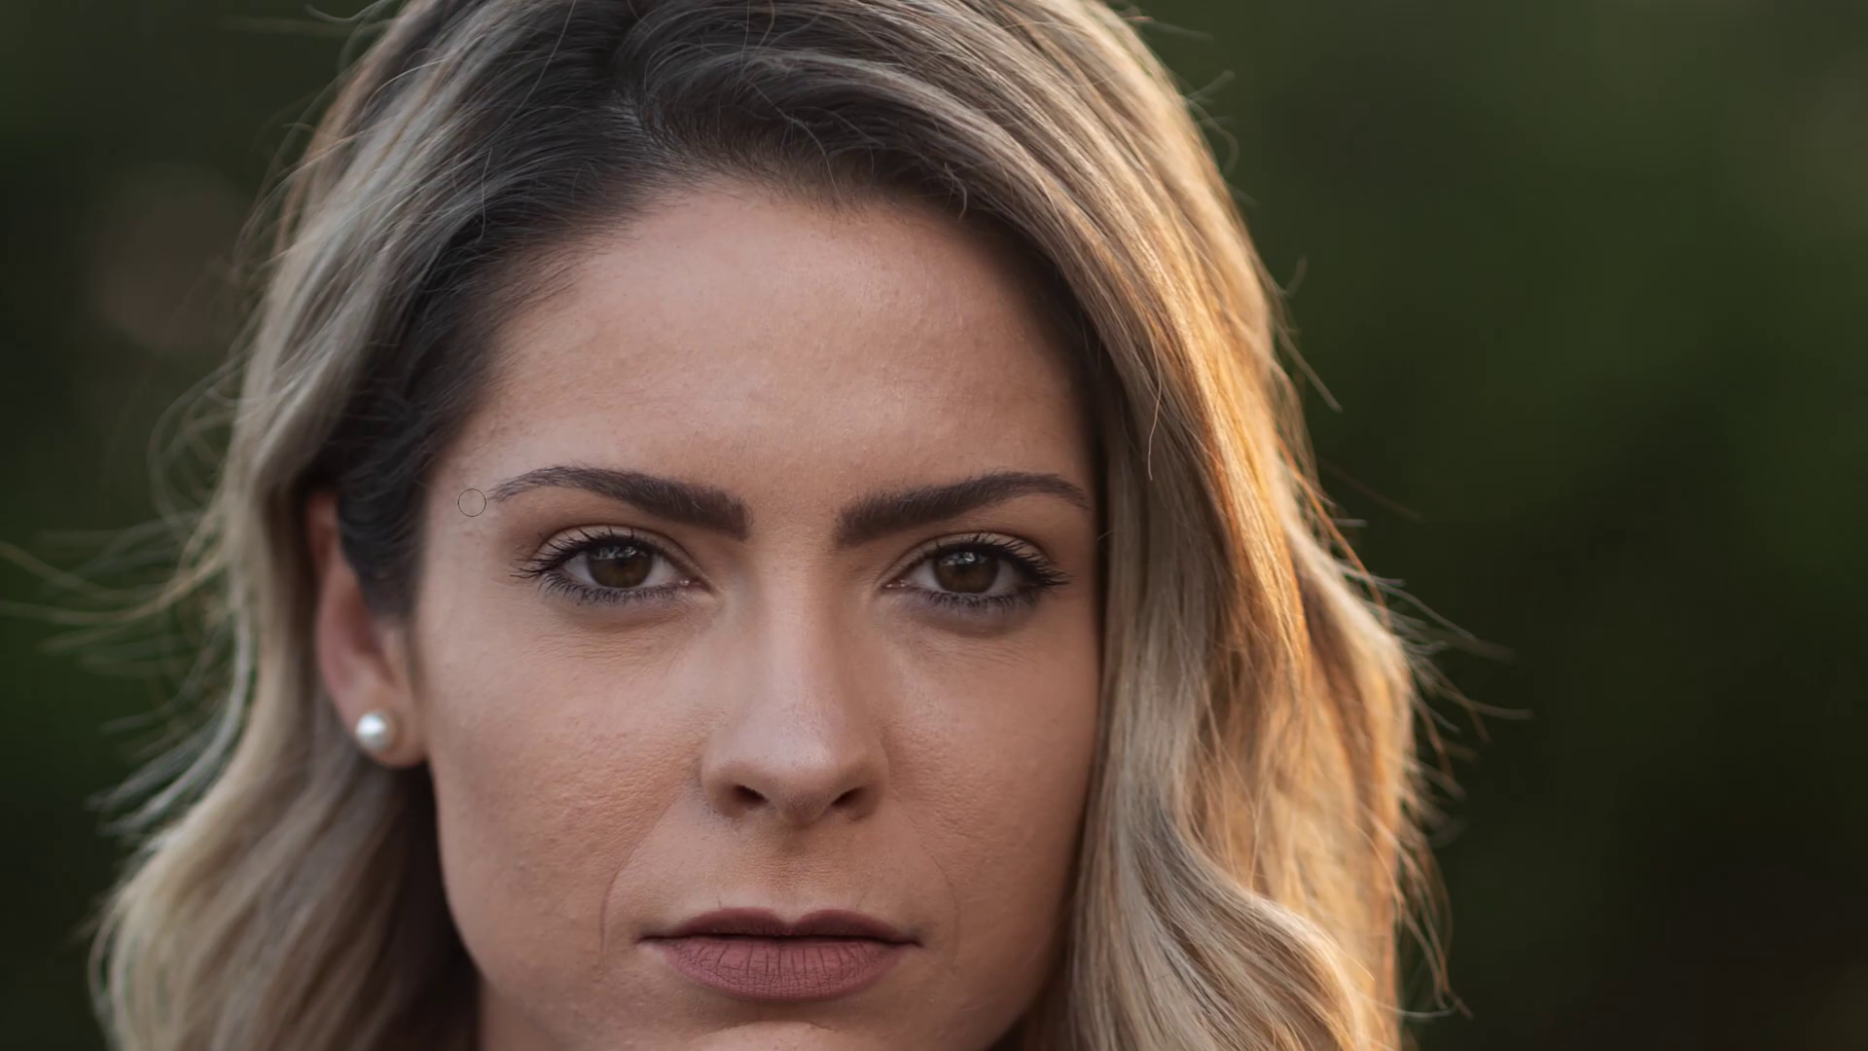
{"action": "left_click", "coordinate": [486, 506]}
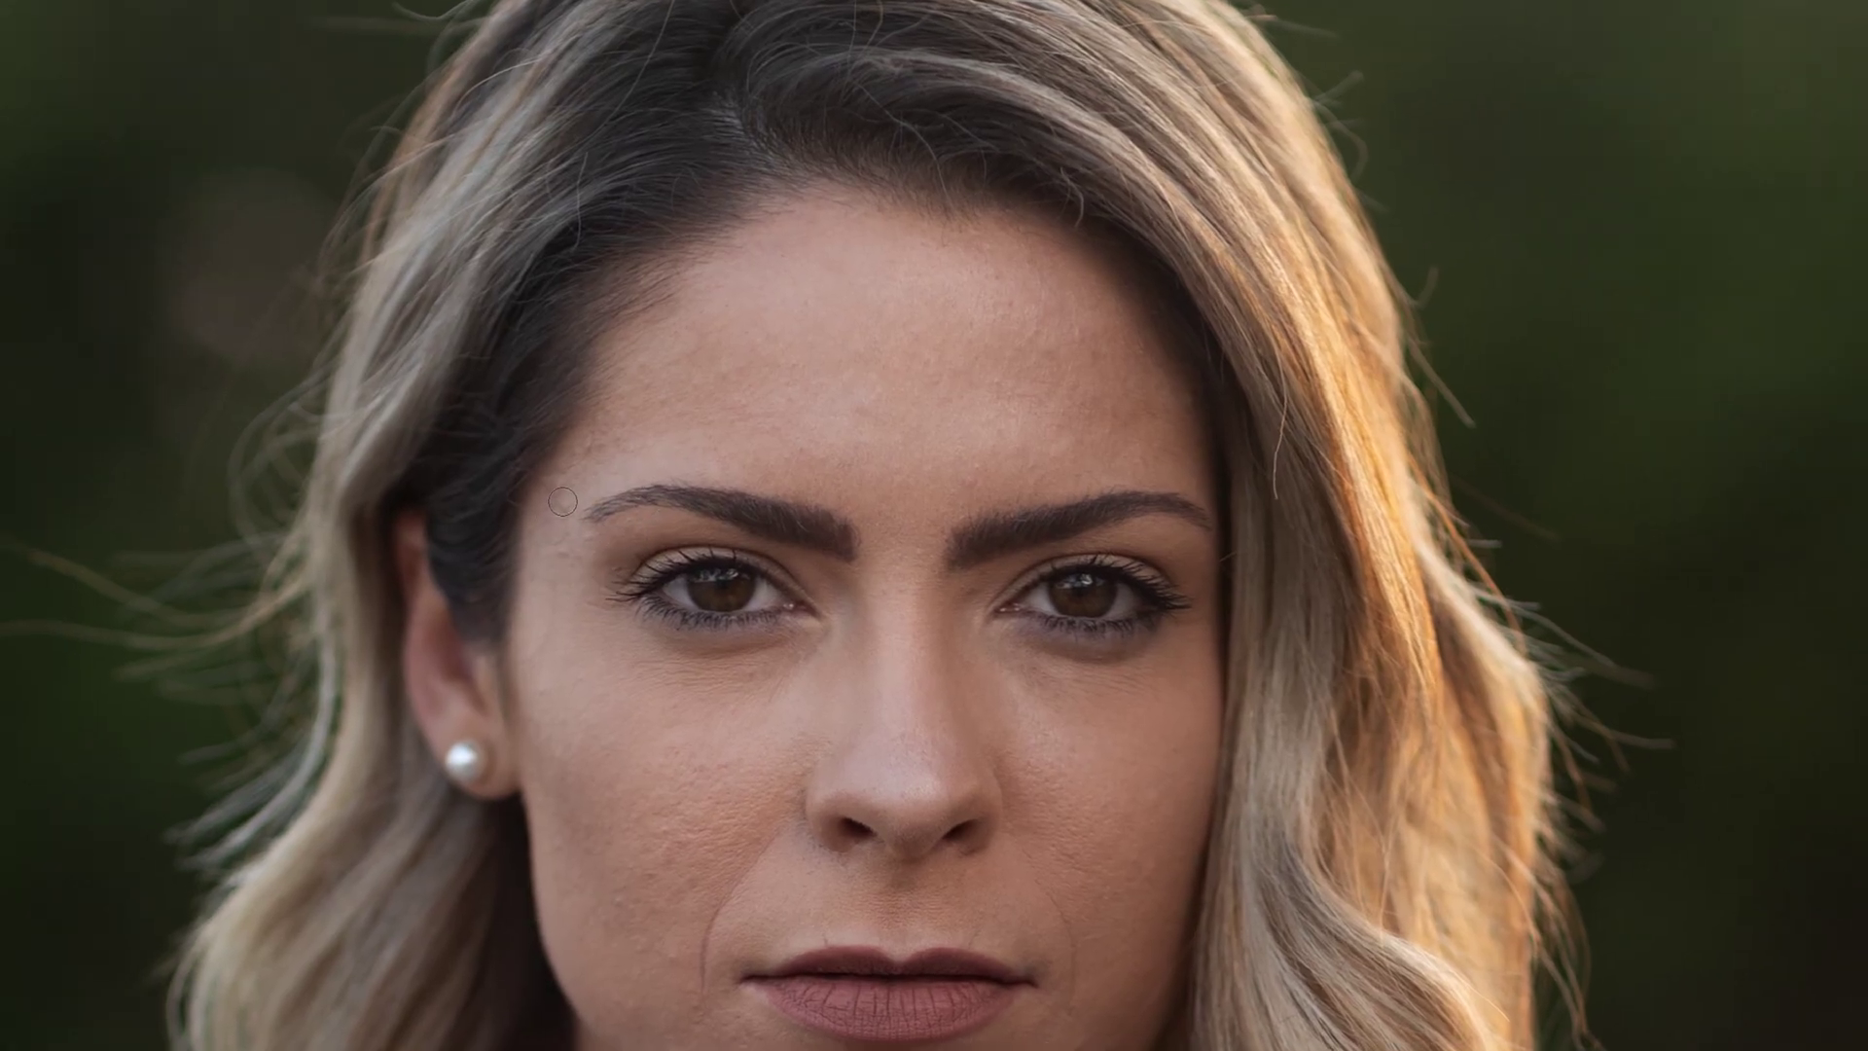
{"action": "left_click_drag", "start_coordinate": [550, 498], "coordinate": [535, 542]}
{"action": "left_click_drag", "start_coordinate": [663, 548], "coordinate": [660, 537]}
{"action": "left_click", "coordinate": [650, 505]}
{"action": "mouse_move", "coordinate": [665, 464]}
{"action": "left_mouse_down"}
{"action": "mouse_move", "coordinate": [705, 425]}
{"action": "mouse_move", "coordinate": [692, 413]}
{"action": "left_mouse_up"}
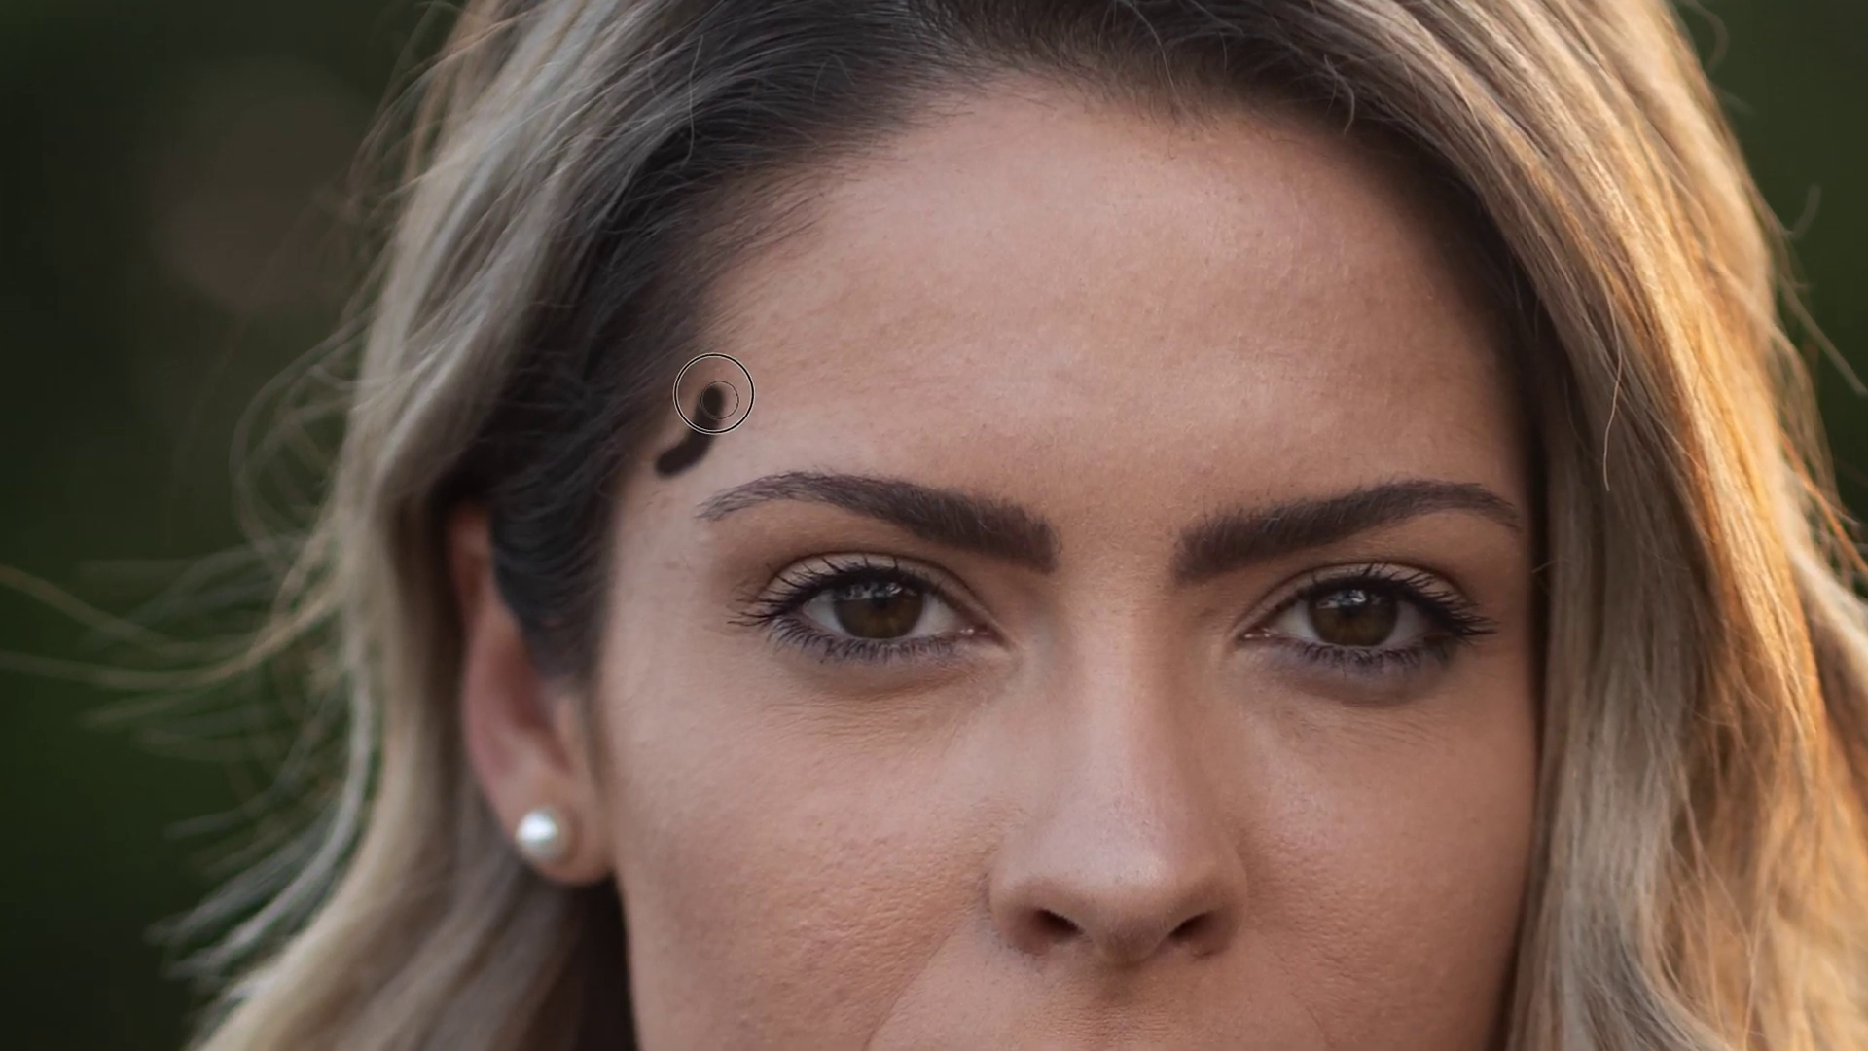
{"action": "left_click", "coordinate": [669, 566]}
{"action": "left_click", "coordinate": [656, 512]}
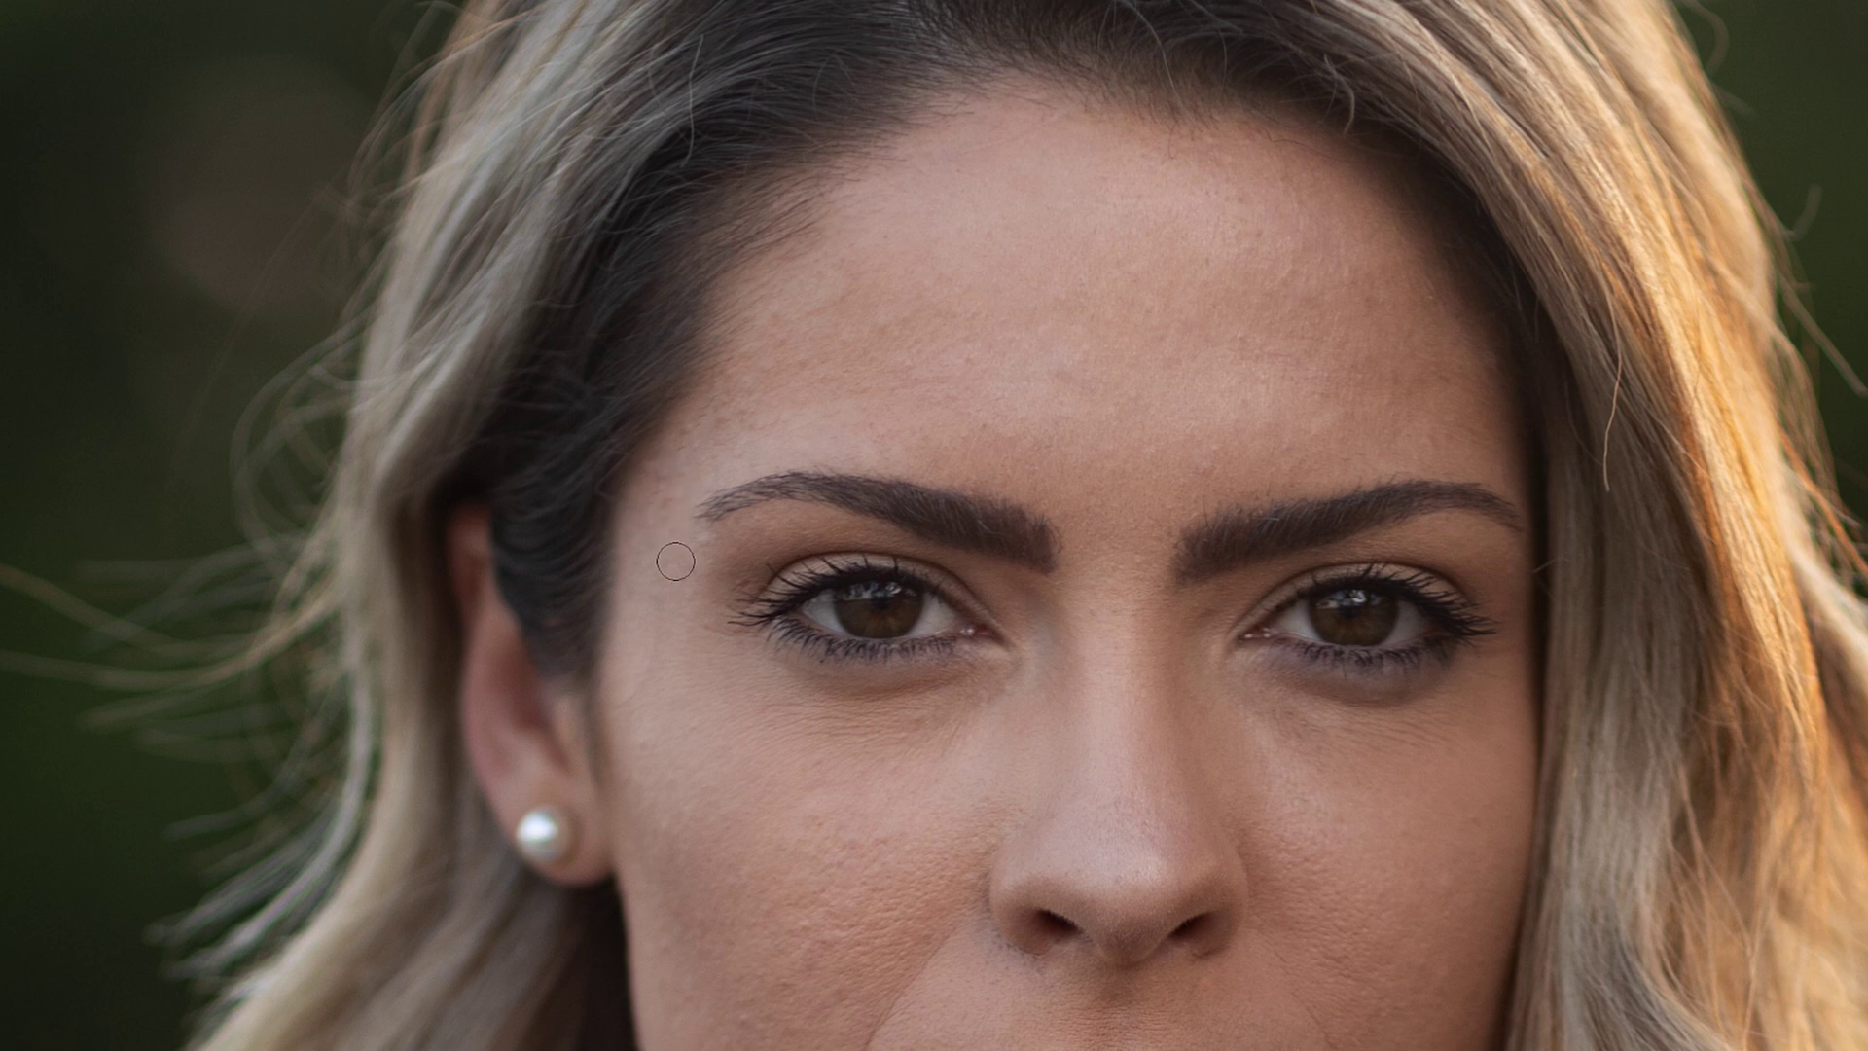
{"action": "scroll", "coordinate": [689, 589], "scroll_direction": "up", "scroll_amount": 3}
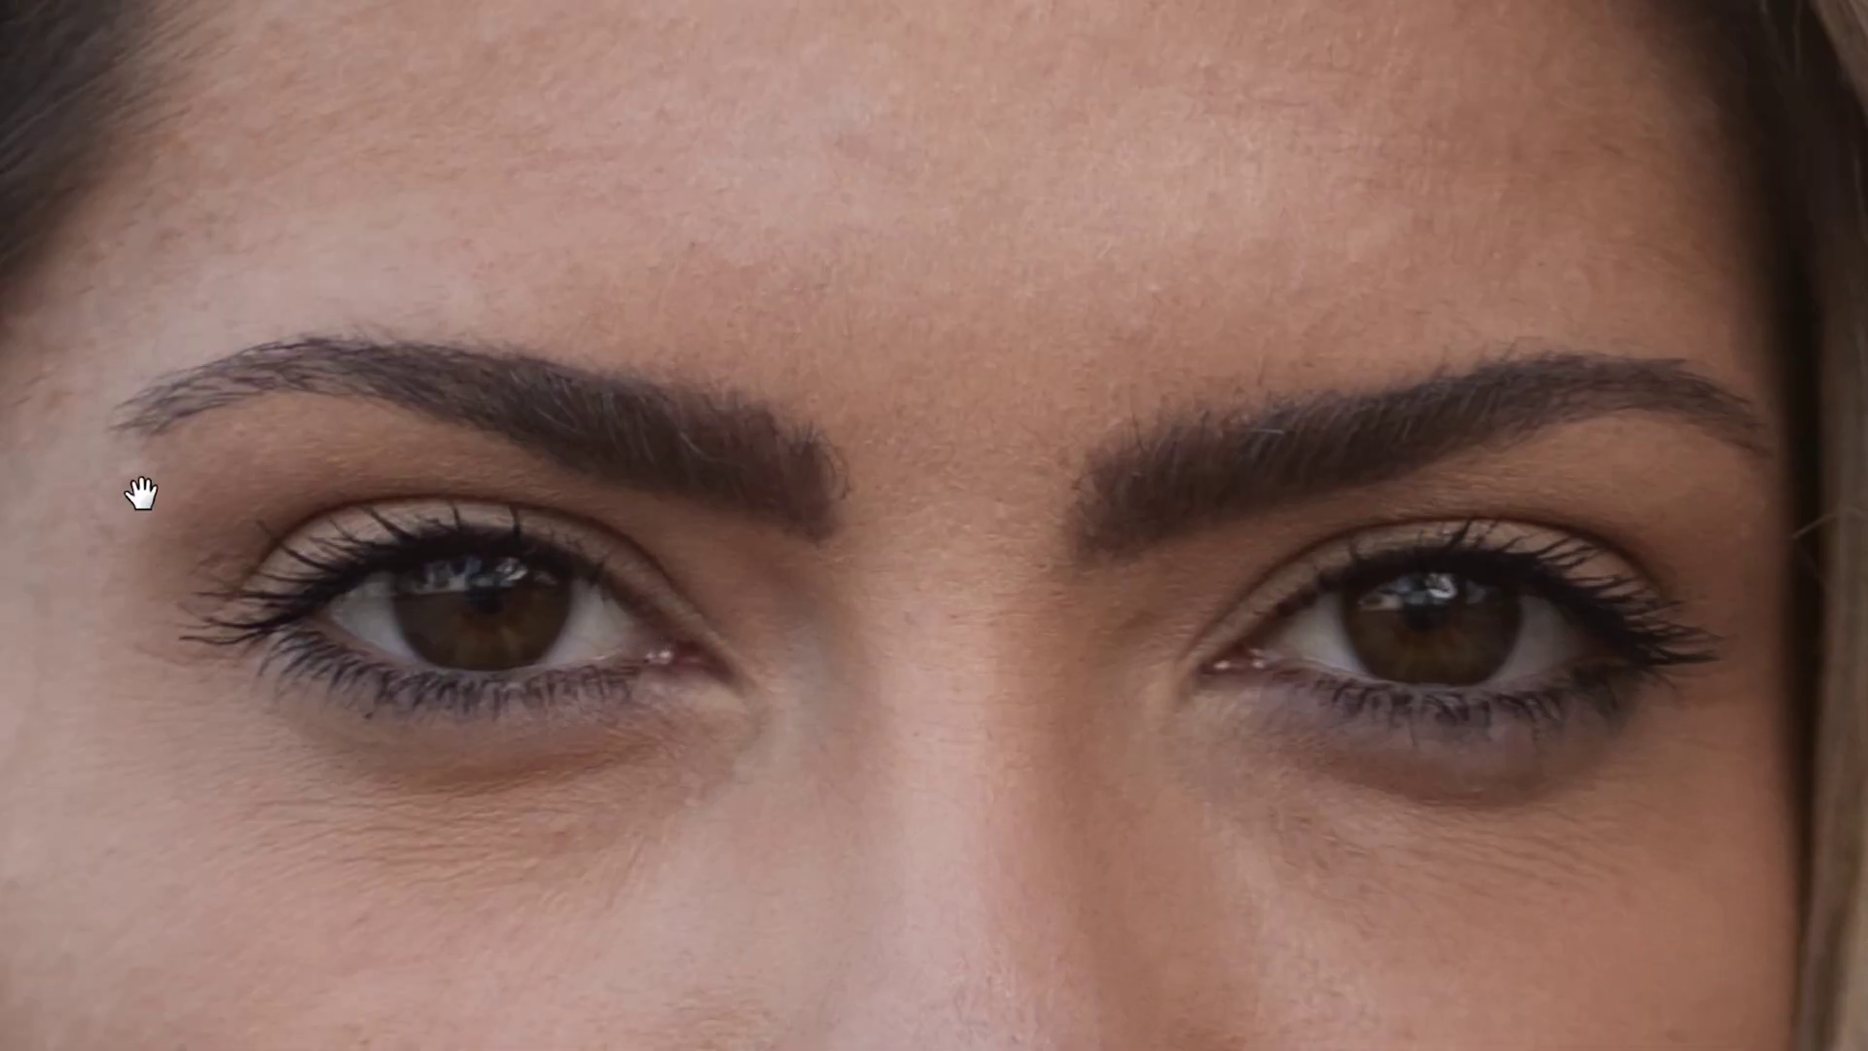
{"action": "left_click_drag", "start_coordinate": [137, 492], "coordinate": [625, 563]}
{"action": "mouse_move", "coordinate": [540, 459]}
{"action": "left_mouse_down"}
{"action": "mouse_move", "coordinate": [605, 560]}
{"action": "mouse_move", "coordinate": [540, 468]}
{"action": "left_mouse_up"}
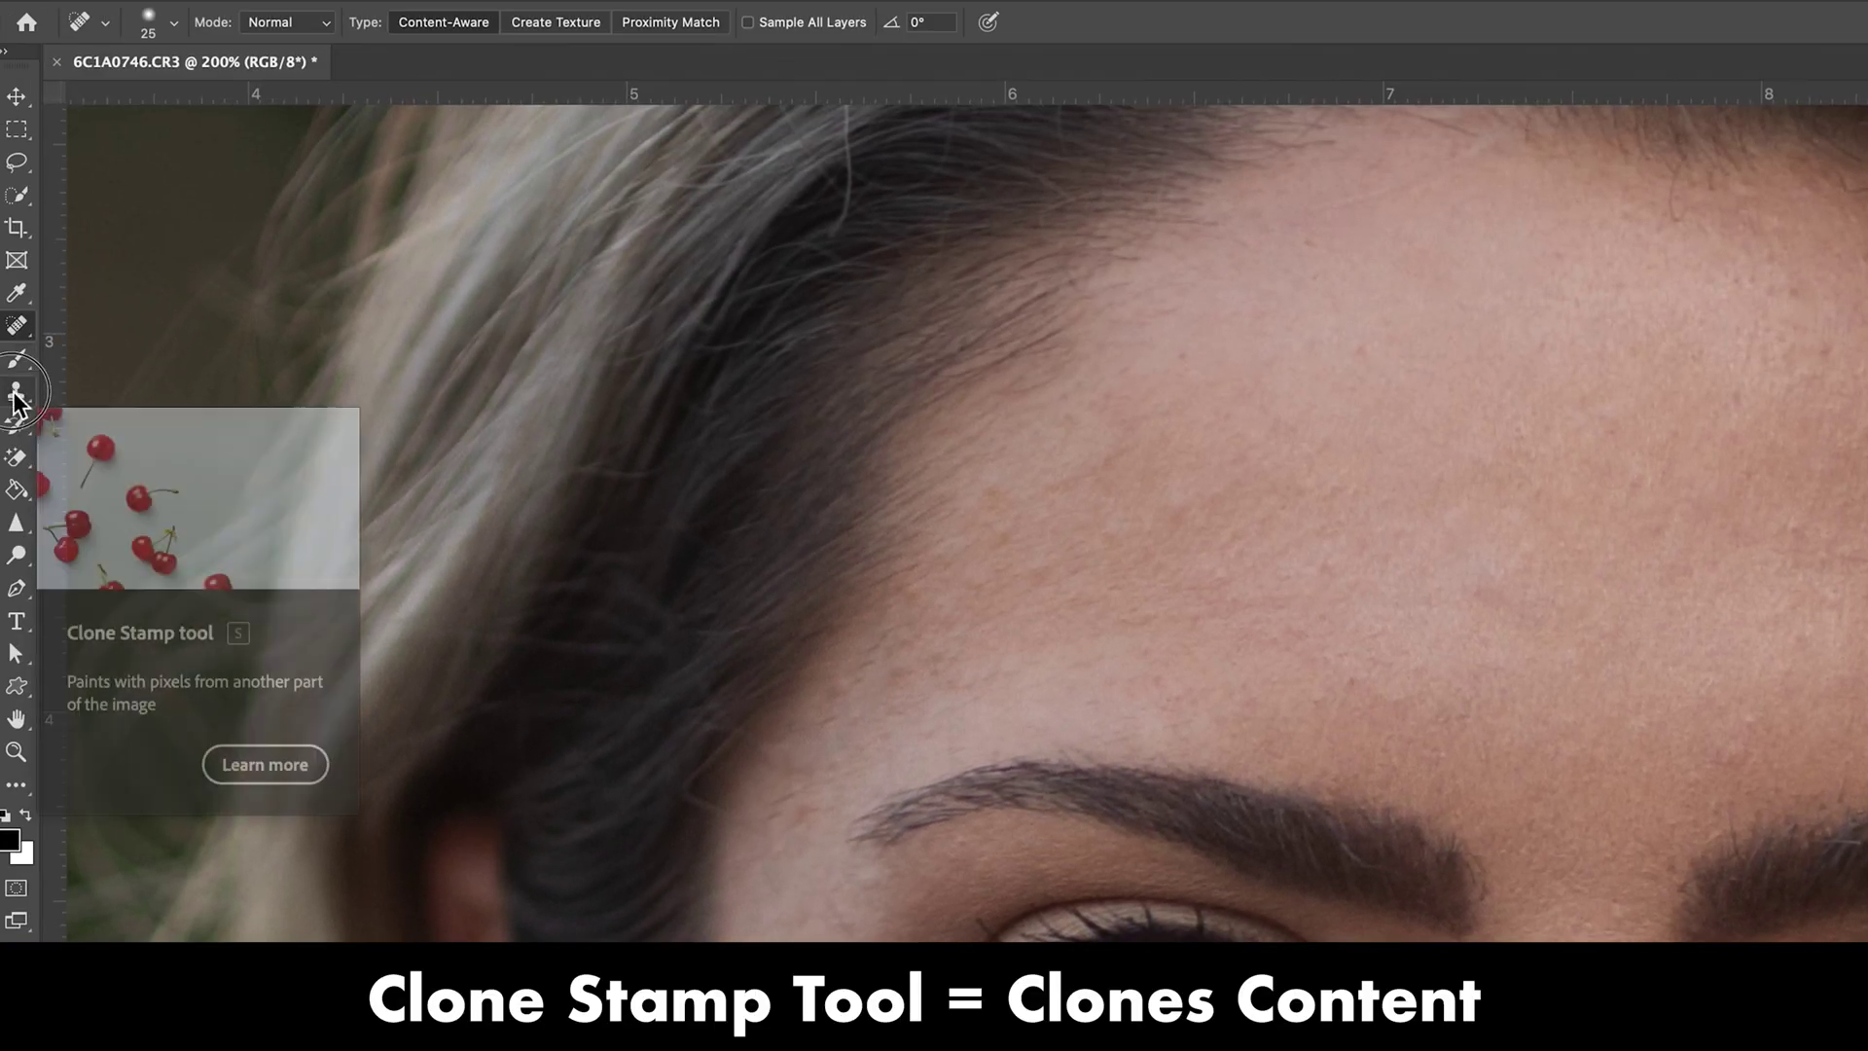
- Cover the marks between the left eyebrow and the hairline with clean nearby skin using the Clone Stamp tool
{"action": "left_click", "coordinate": [15, 393]}
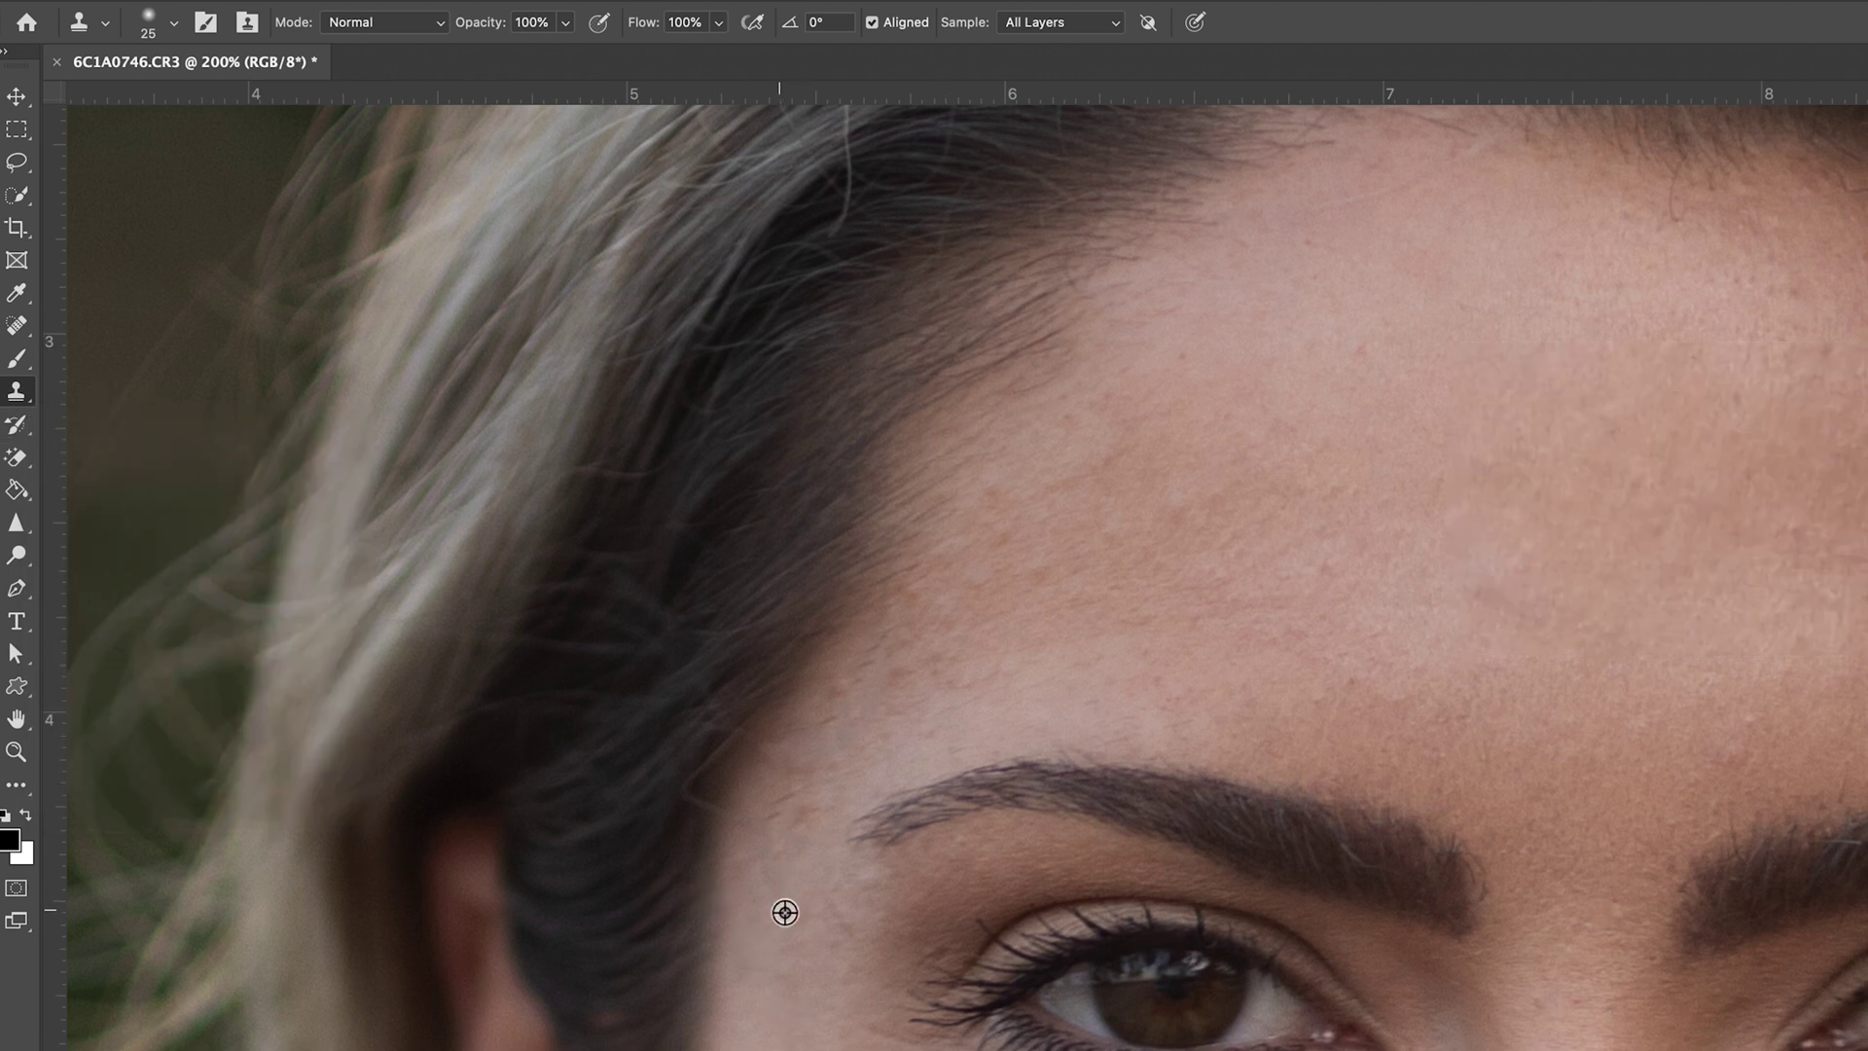
{"action": "left_click", "coordinate": [783, 815]}
{"action": "left_click", "coordinate": [764, 864], "text": "alt"}
{"action": "mouse_move", "coordinate": [784, 825]}
{"action": "left_mouse_down"}
{"action": "mouse_move", "coordinate": [768, 849]}
{"action": "mouse_move", "coordinate": [830, 723]}
{"action": "left_mouse_up"}
{"action": "left_click", "coordinate": [750, 881], "text": "alt"}
{"action": "left_click", "coordinate": [876, 755], "text": "alt"}
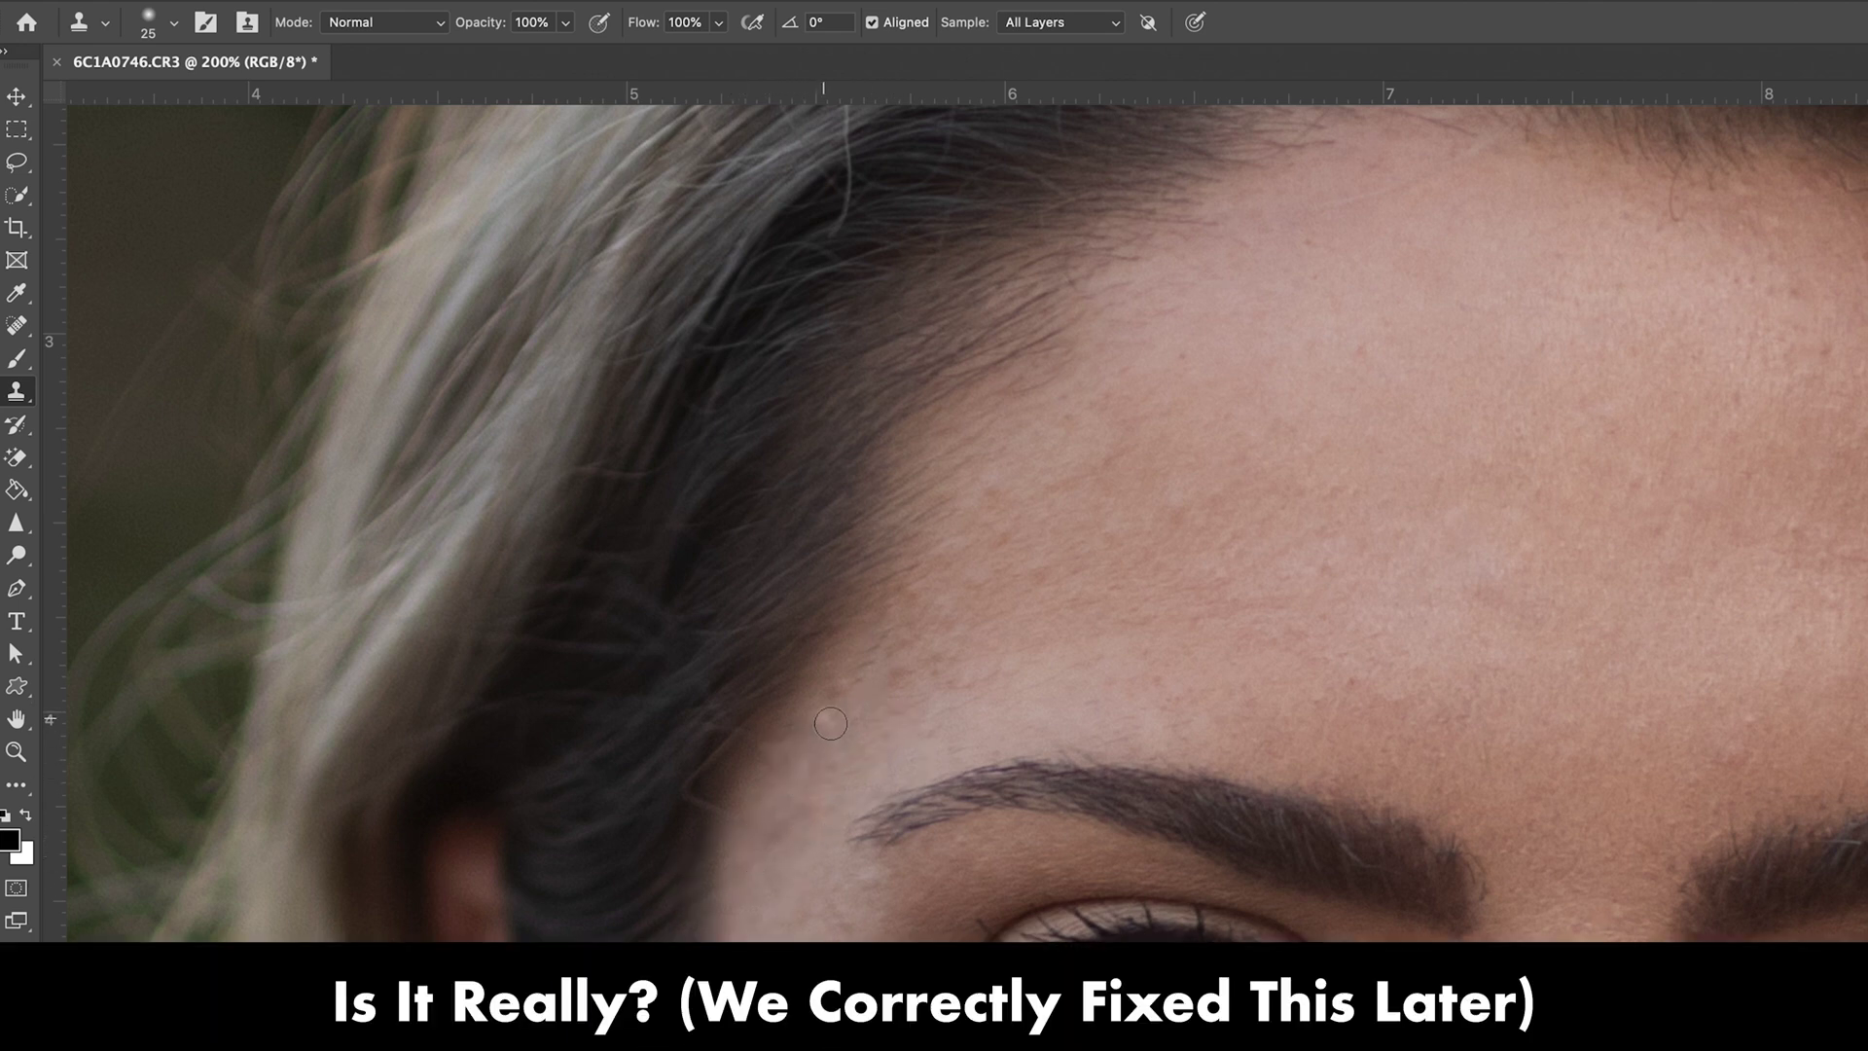
{"action": "left_click", "coordinate": [893, 717], "text": "alt"}
{"action": "left_click", "coordinate": [823, 722]}
{"action": "left_click_drag", "start_coordinate": [871, 736], "coordinate": [801, 755]}
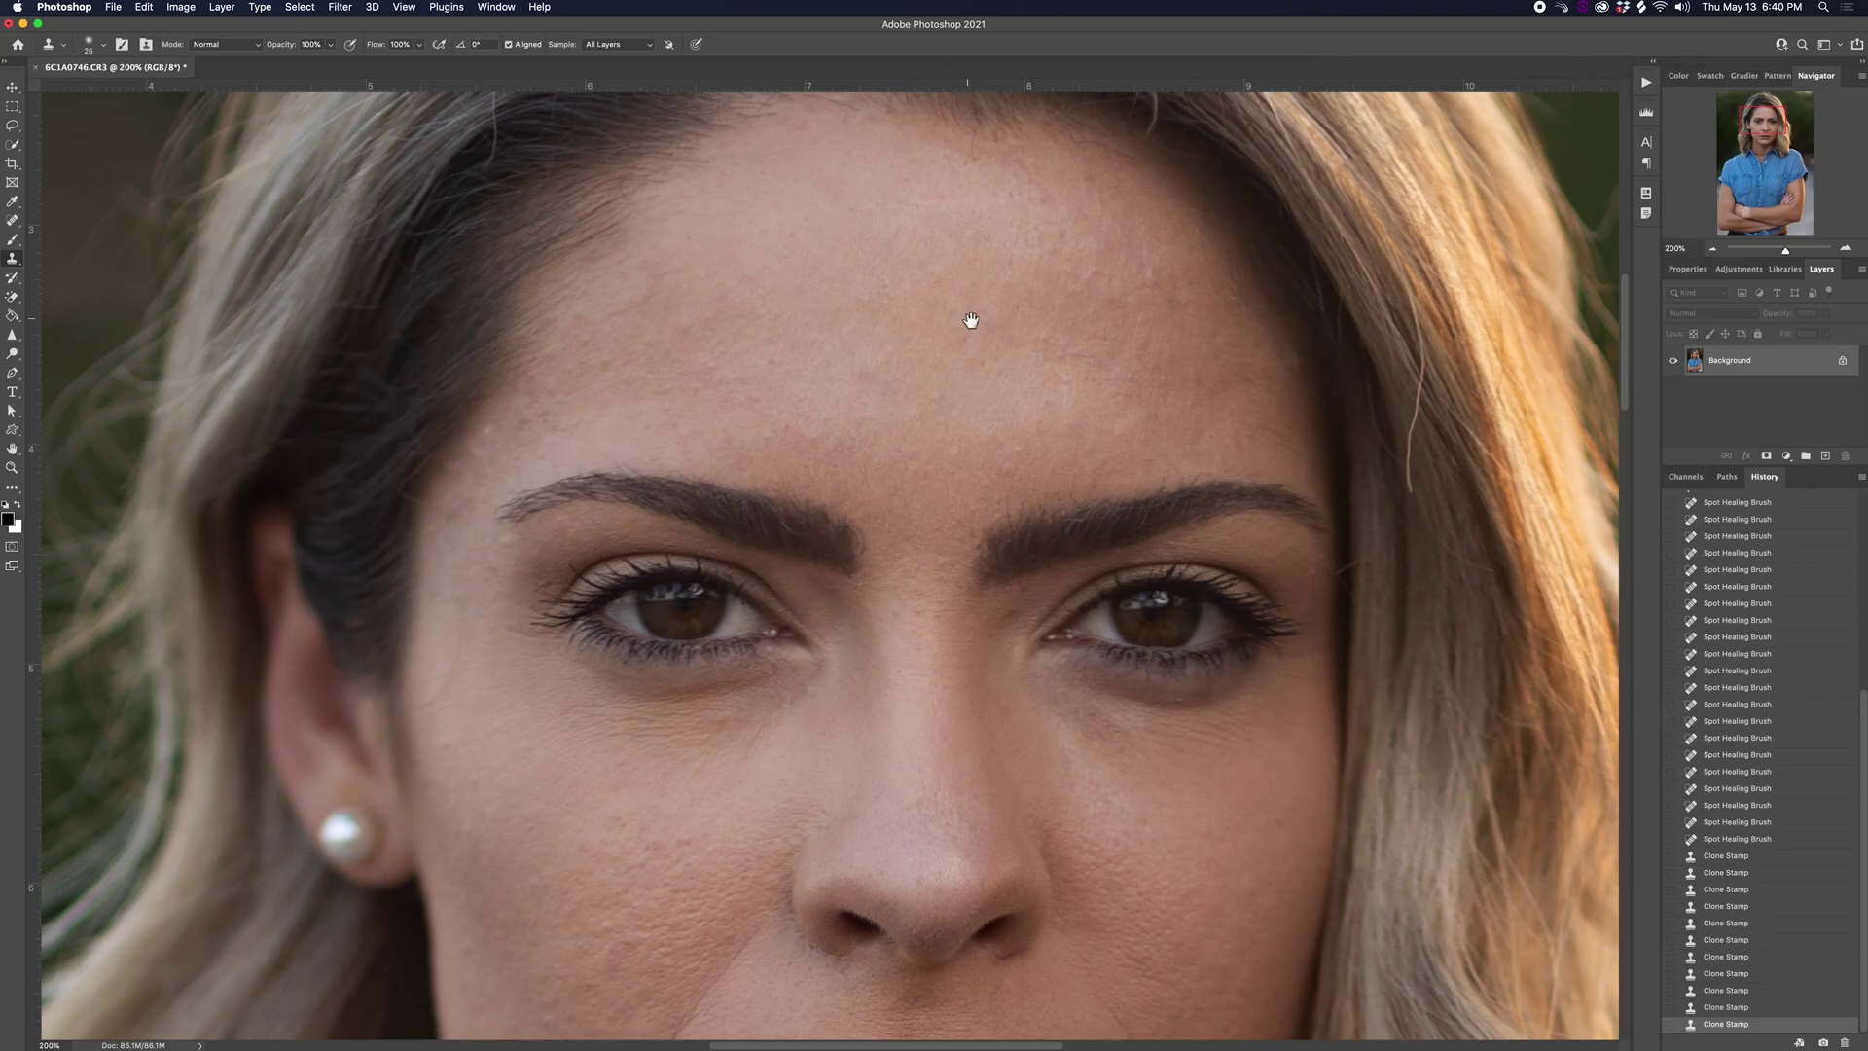
- Remove the stray light hairs crossing the dark hair on the left side of the head with the Spot Healing Brush
{"action": "left_click_drag", "start_coordinate": [971, 320], "coordinate": [864, 499]}
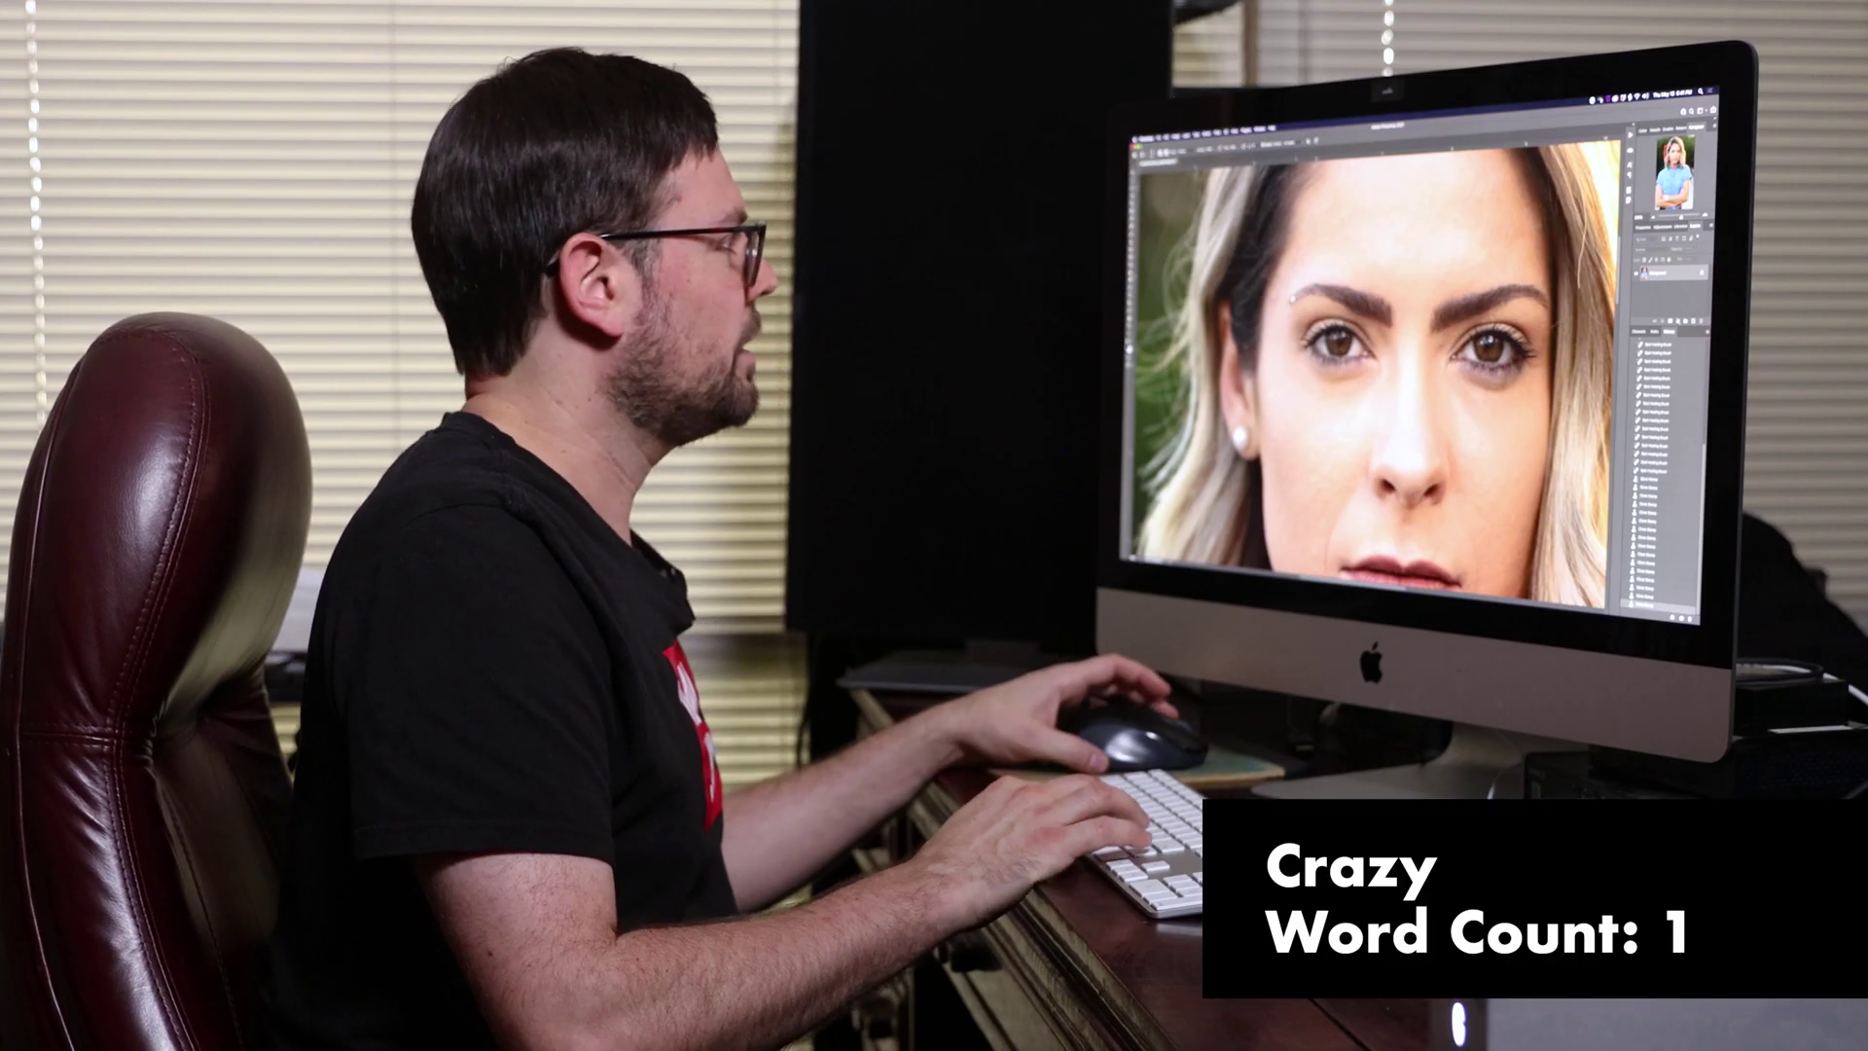
{"action": "scroll", "coordinate": [1371, 379], "scroll_direction": "up", "scroll_amount": 2}
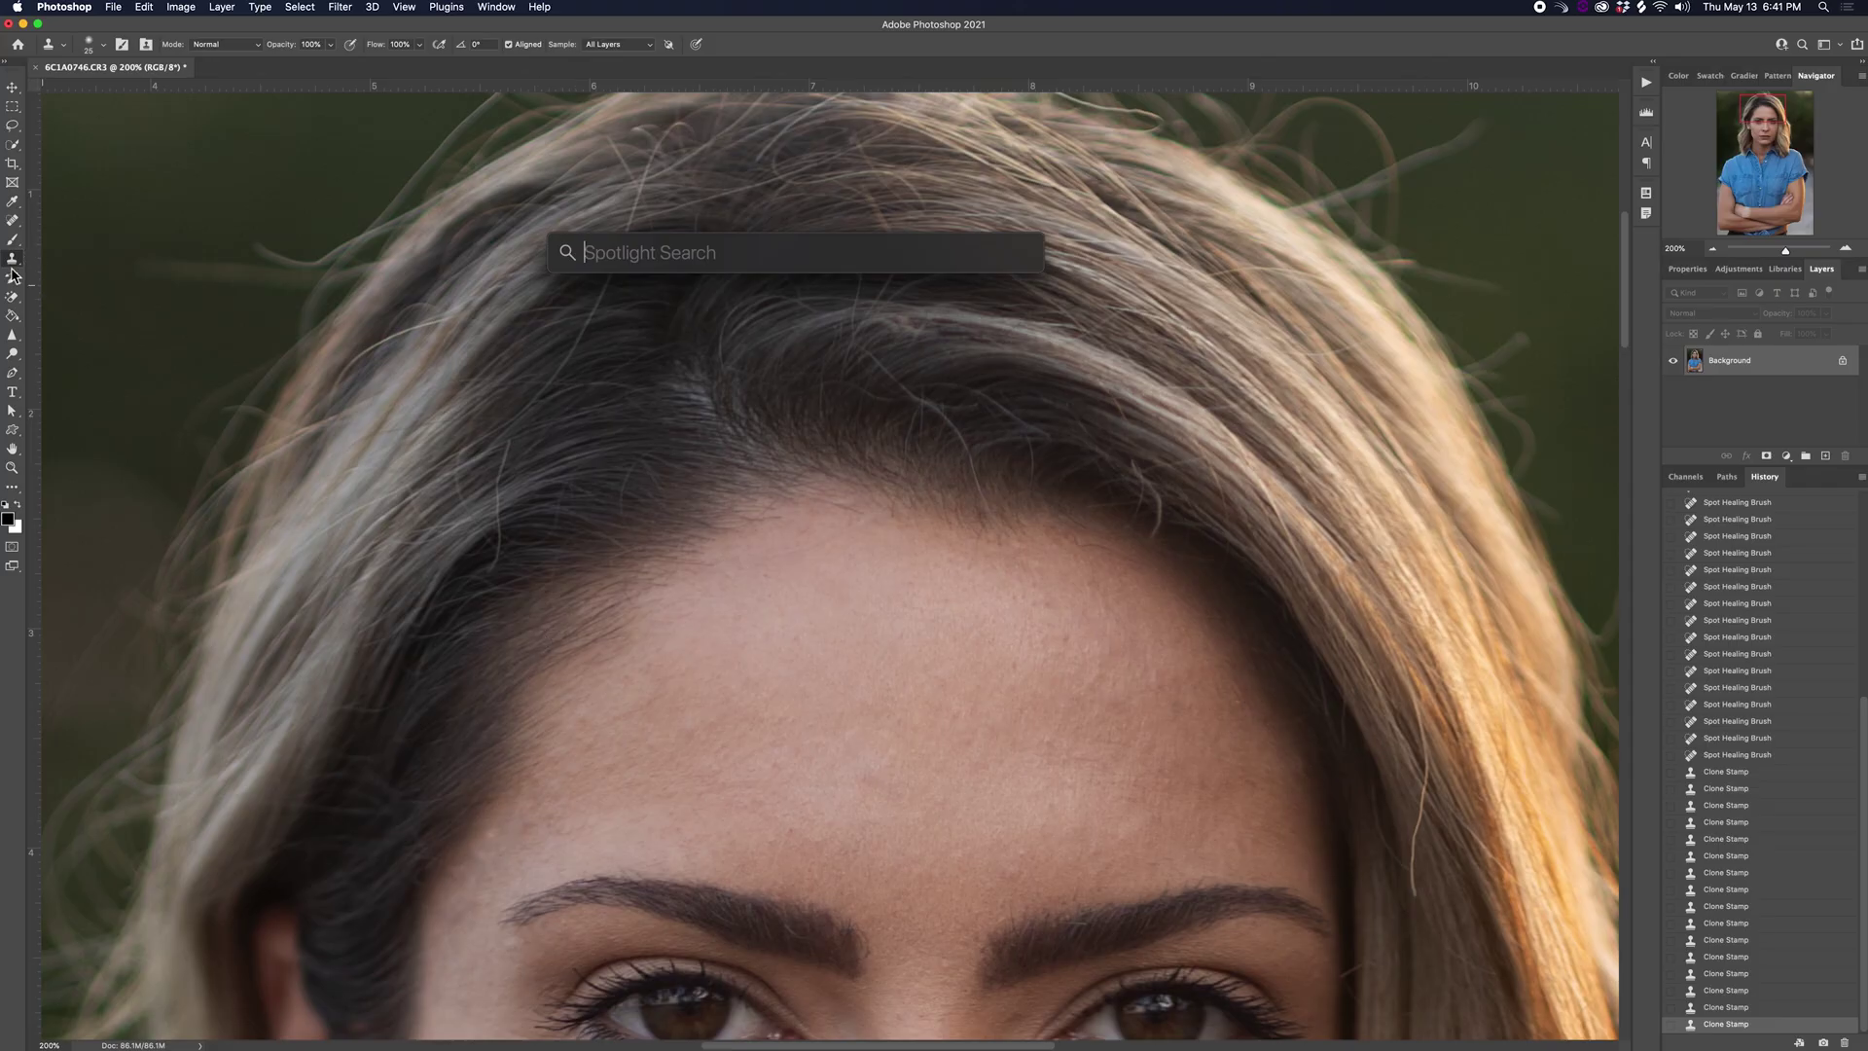
{"action": "left_click", "coordinate": [15, 219]}
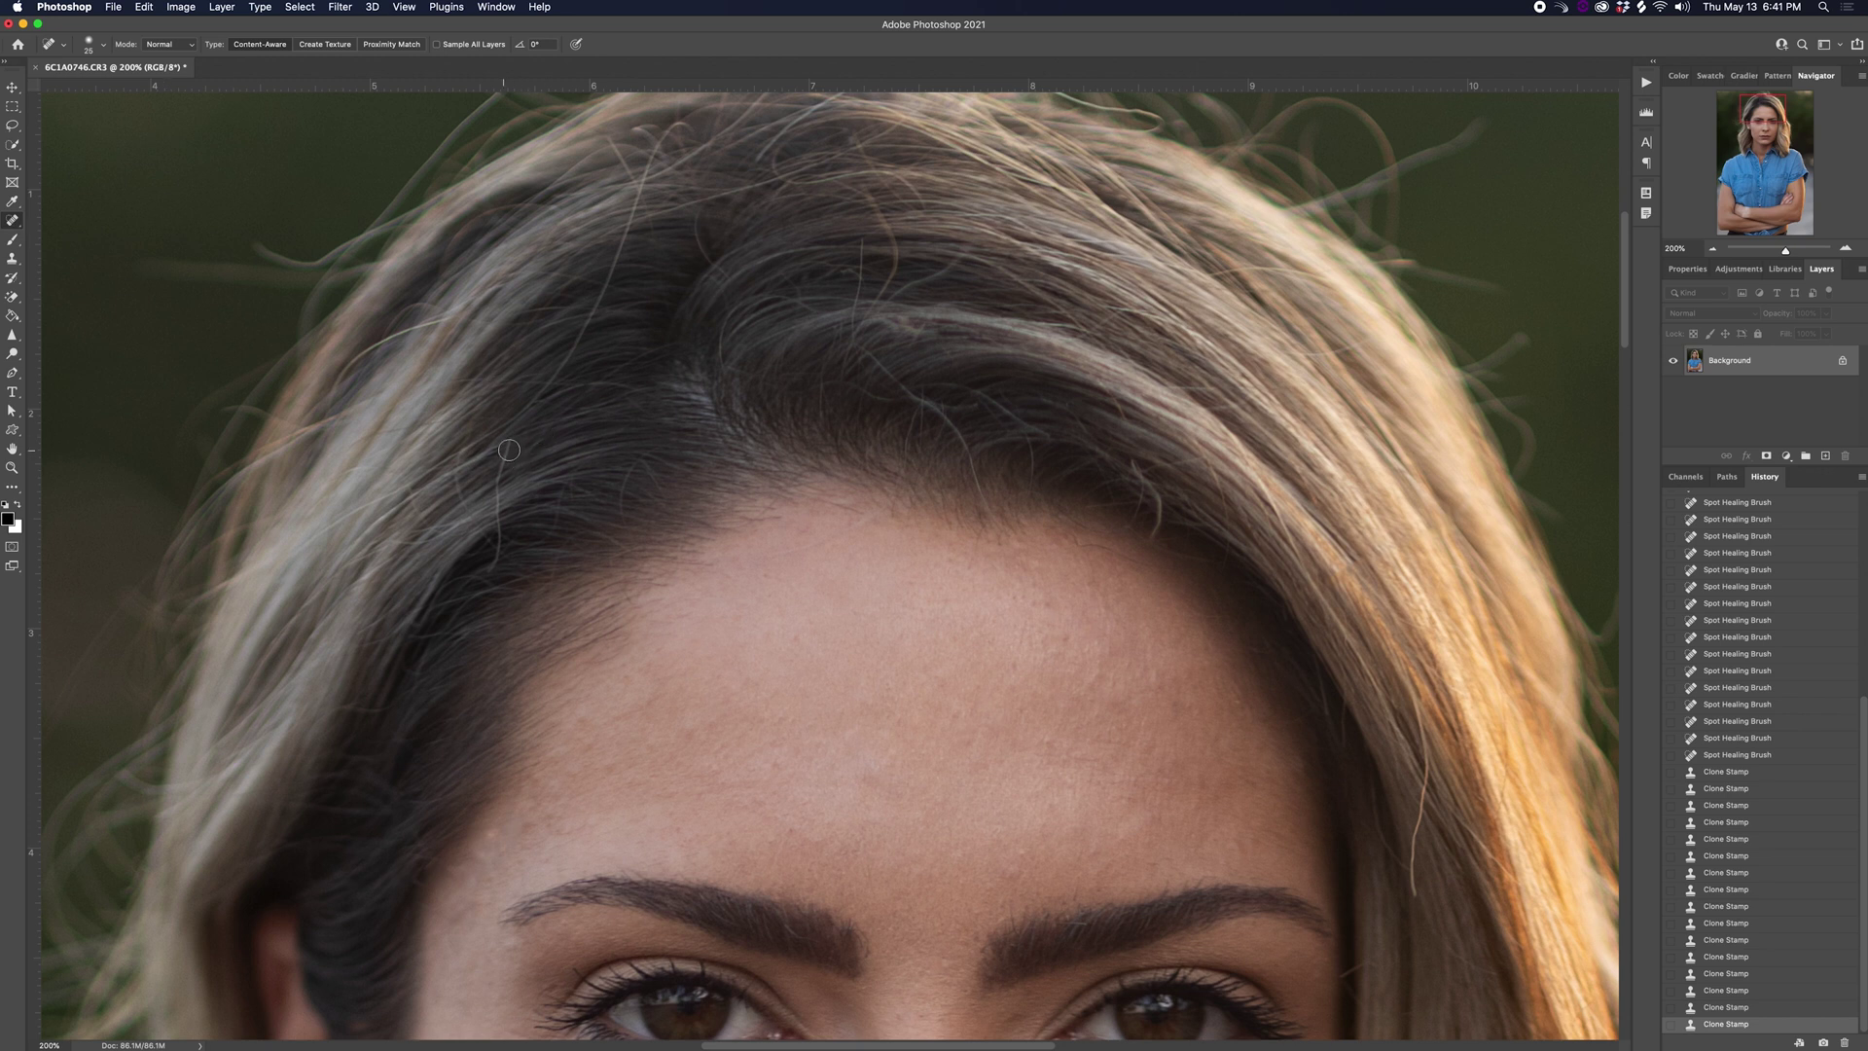
{"action": "mouse_move", "coordinate": [499, 526]}
{"action": "left_mouse_down"}
{"action": "mouse_move", "coordinate": [498, 579]}
{"action": "mouse_move", "coordinate": [459, 556]}
{"action": "mouse_move", "coordinate": [471, 547]}
{"action": "mouse_move", "coordinate": [457, 603]}
{"action": "left_mouse_up"}
{"action": "scroll", "coordinate": [469, 577], "scroll_direction": "up", "scroll_amount": 3}
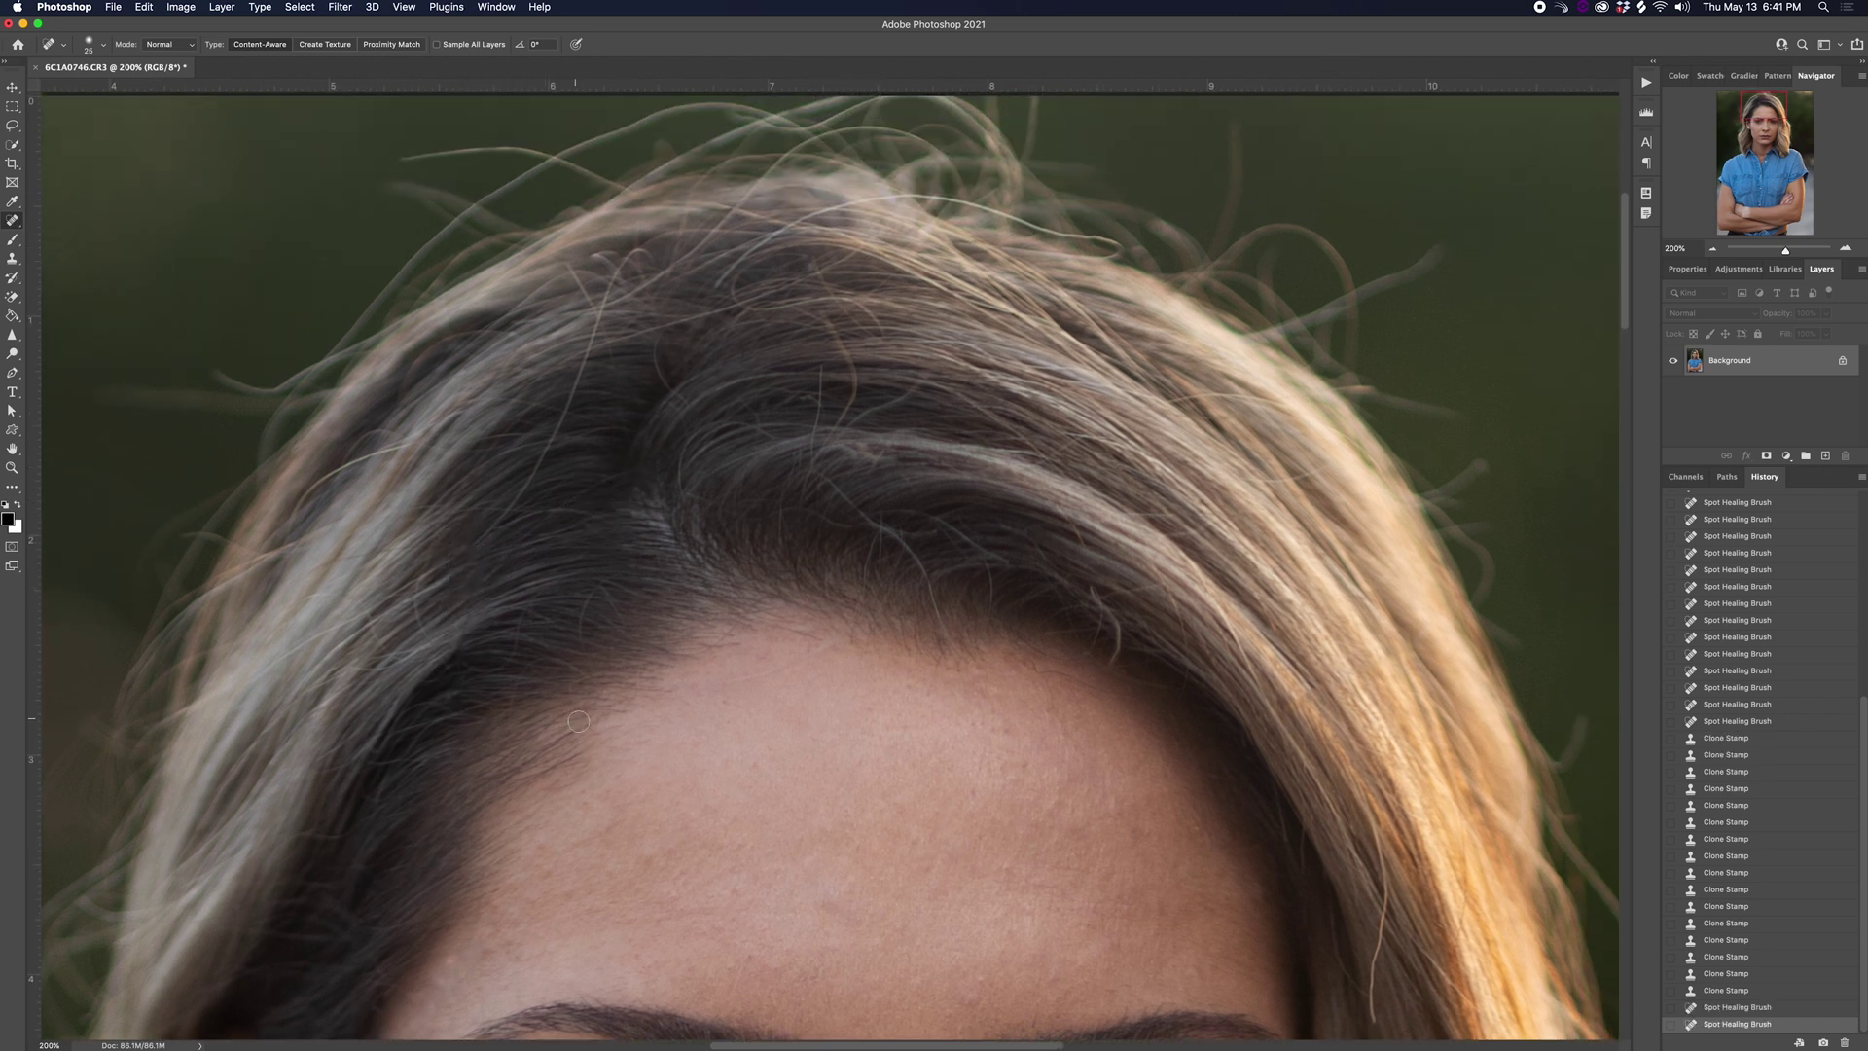
{"action": "left_click", "coordinate": [455, 701]}
{"action": "left_click", "coordinate": [457, 686]}
{"action": "scroll", "coordinate": [555, 525], "scroll_direction": "up", "scroll_amount": 3}
{"action": "left_click_drag", "start_coordinate": [554, 425], "coordinate": [455, 622]}
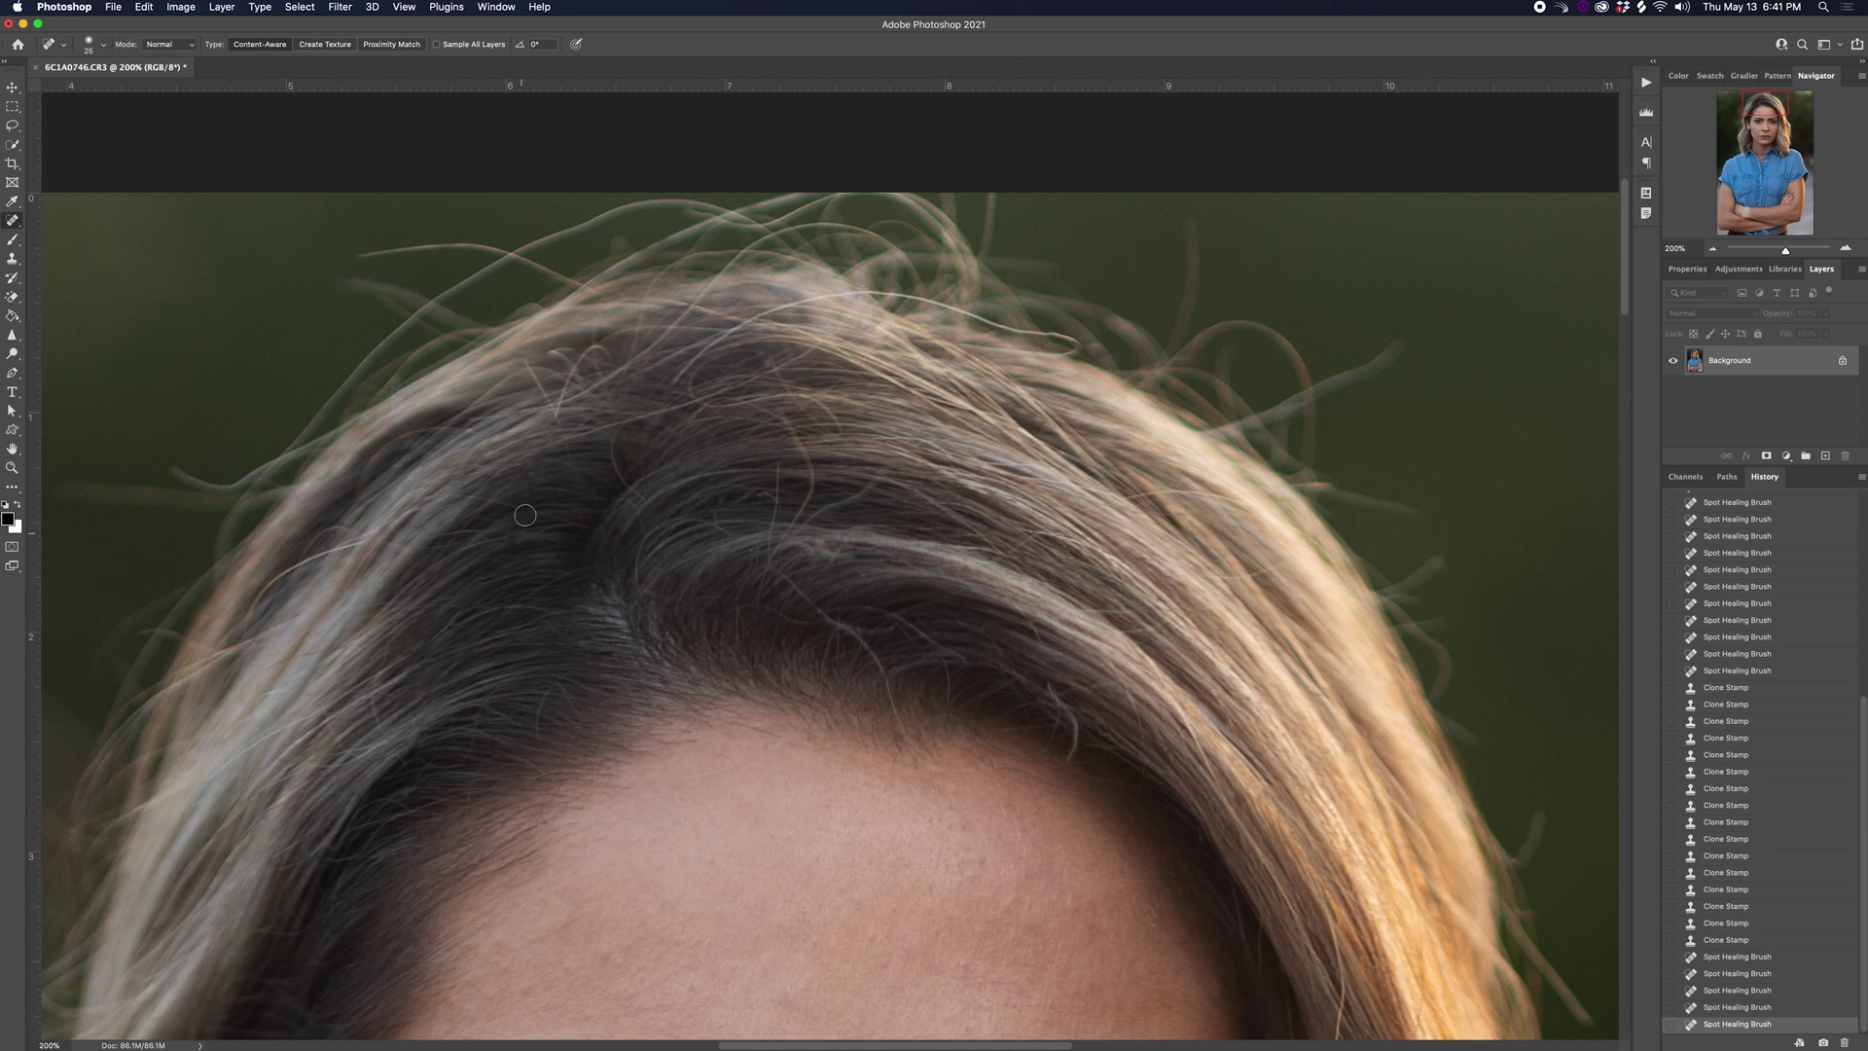
- Heal the blemishes on the neck and upper chest above the shirt opening
{"action": "key", "text": "super+minus"}
{"action": "key", "text": "super+minus"}
{"action": "key", "text": "super+minus"}
{"action": "key", "text": "super+minus"}
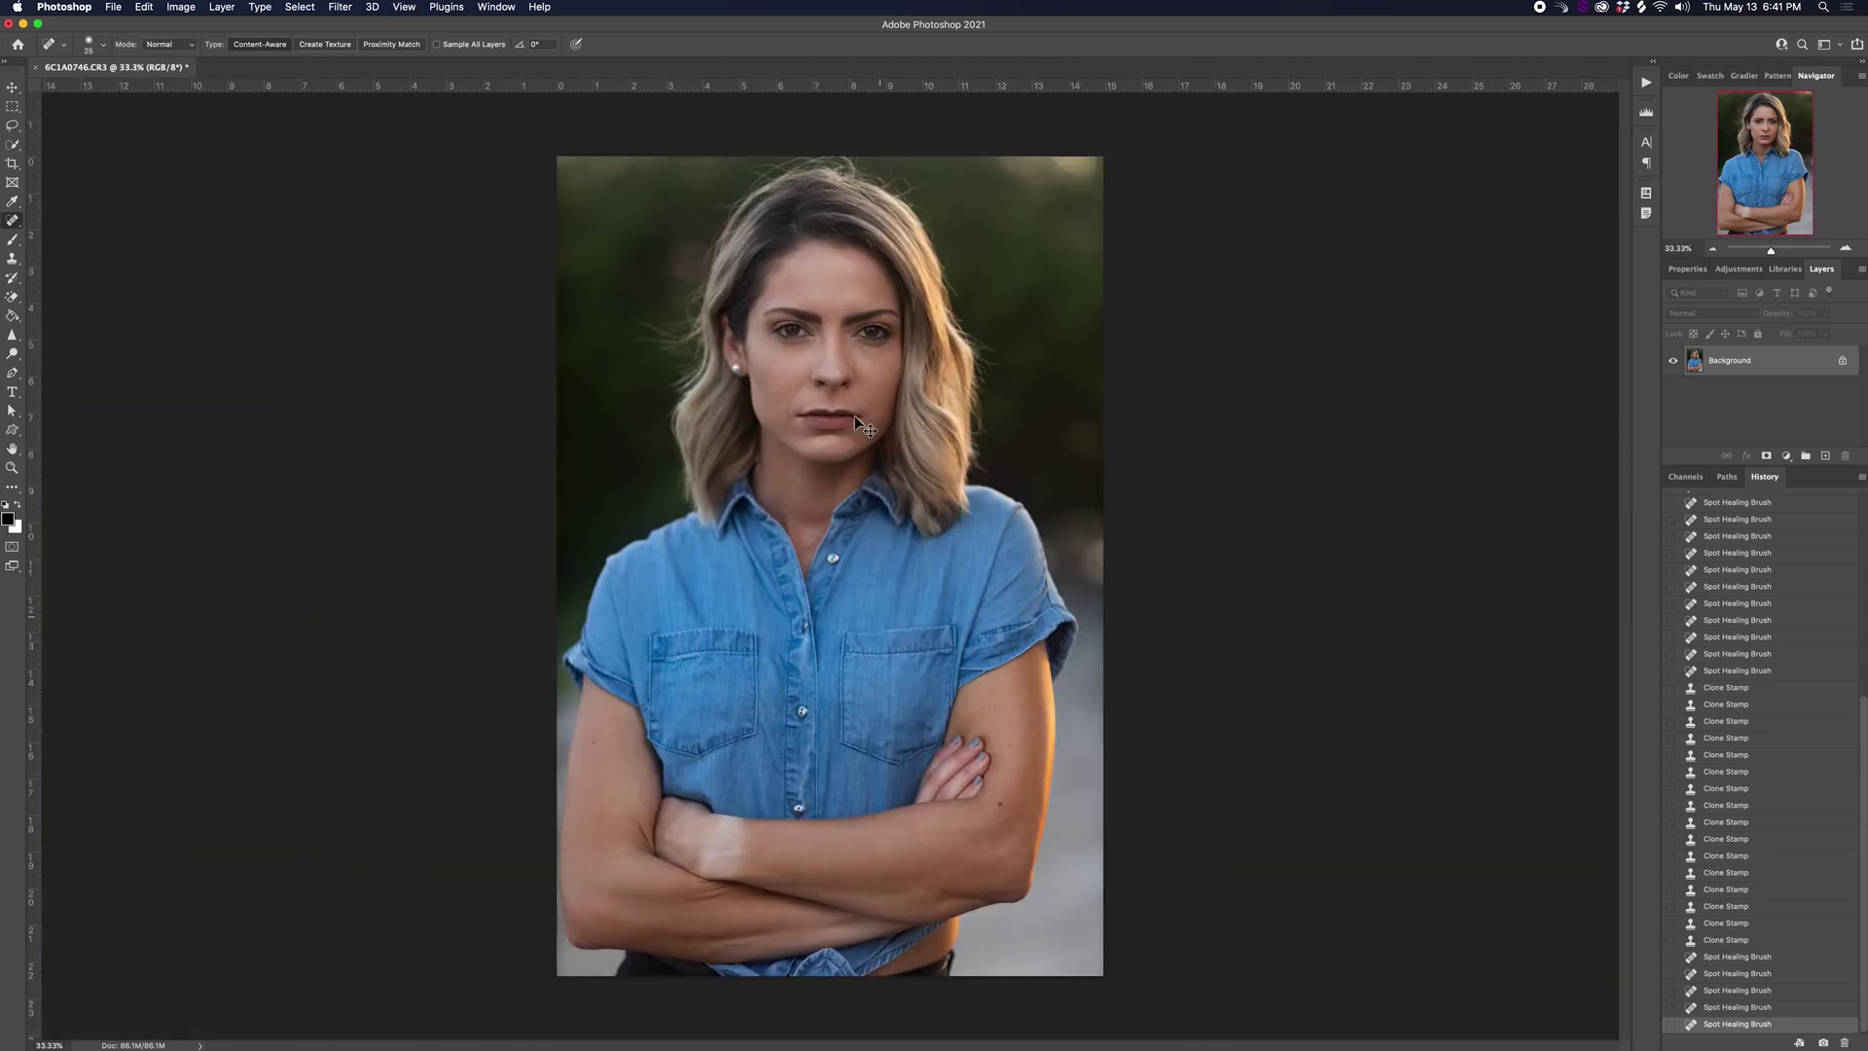
{"action": "key", "text": "super+plus"}
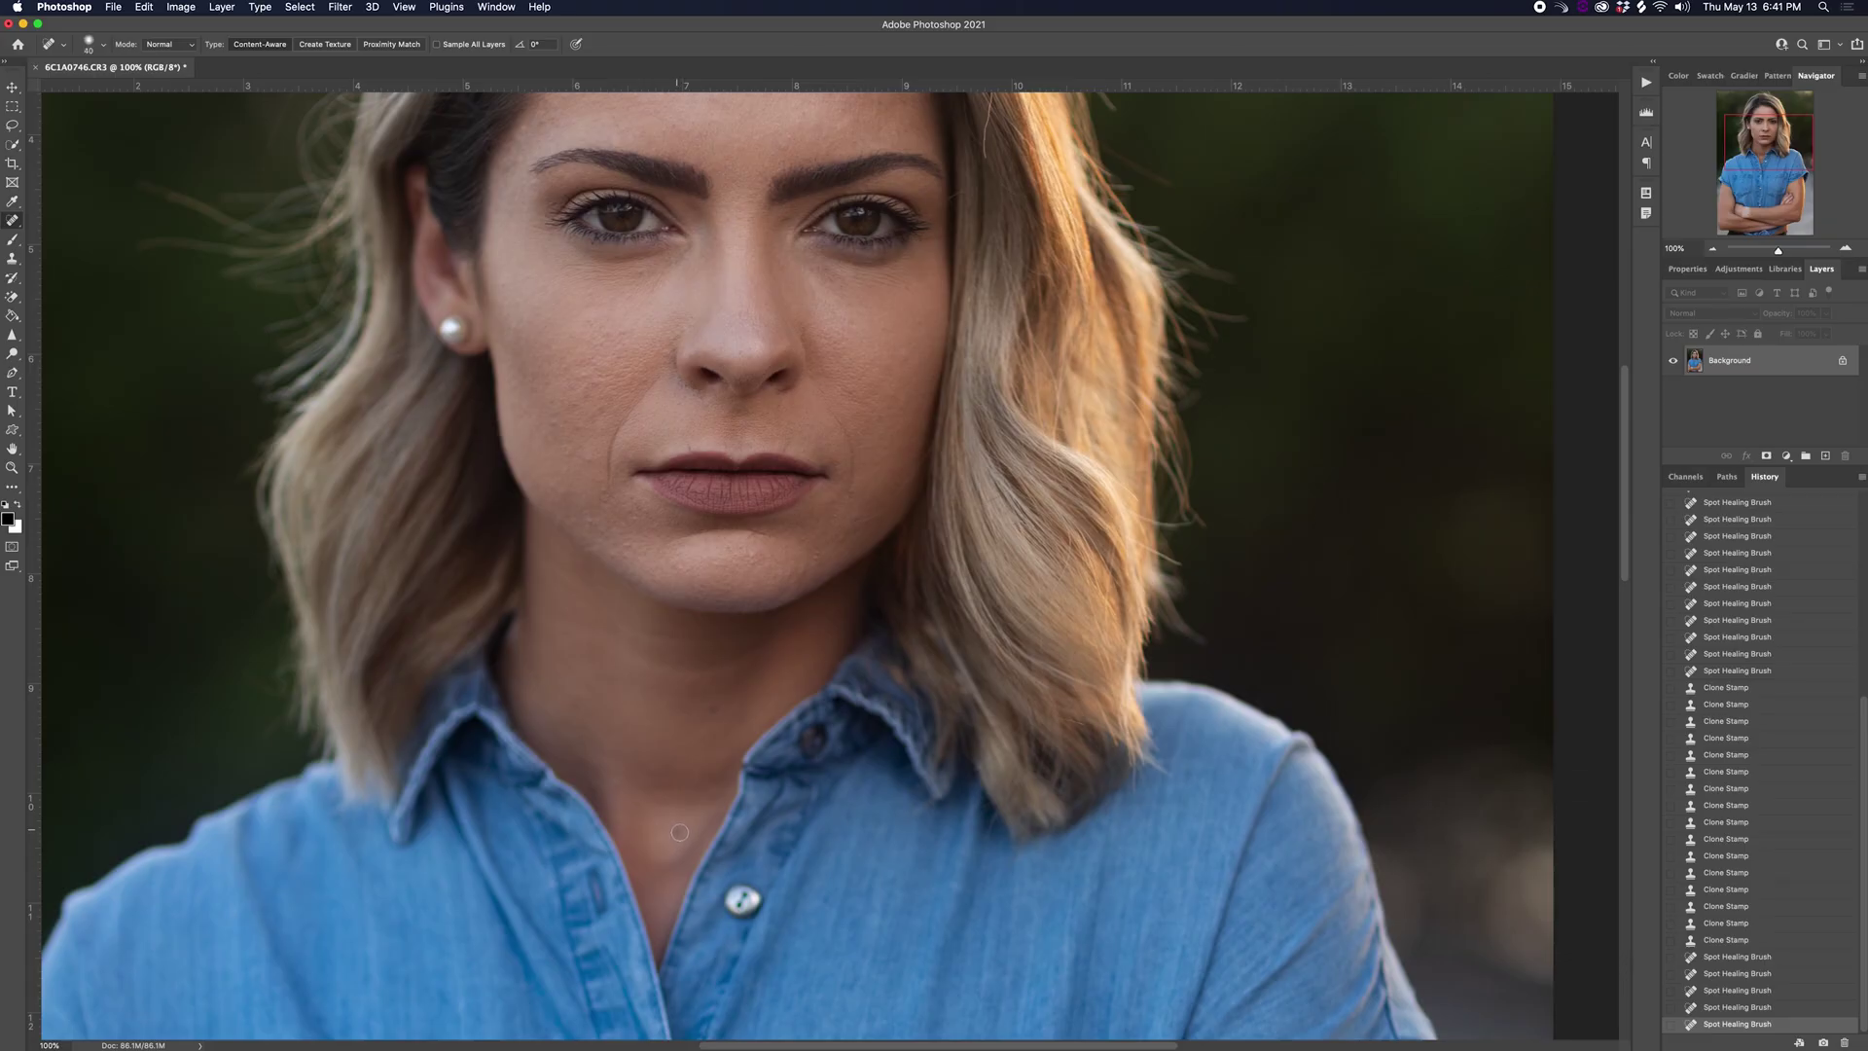
{"action": "left_click", "coordinate": [713, 710]}
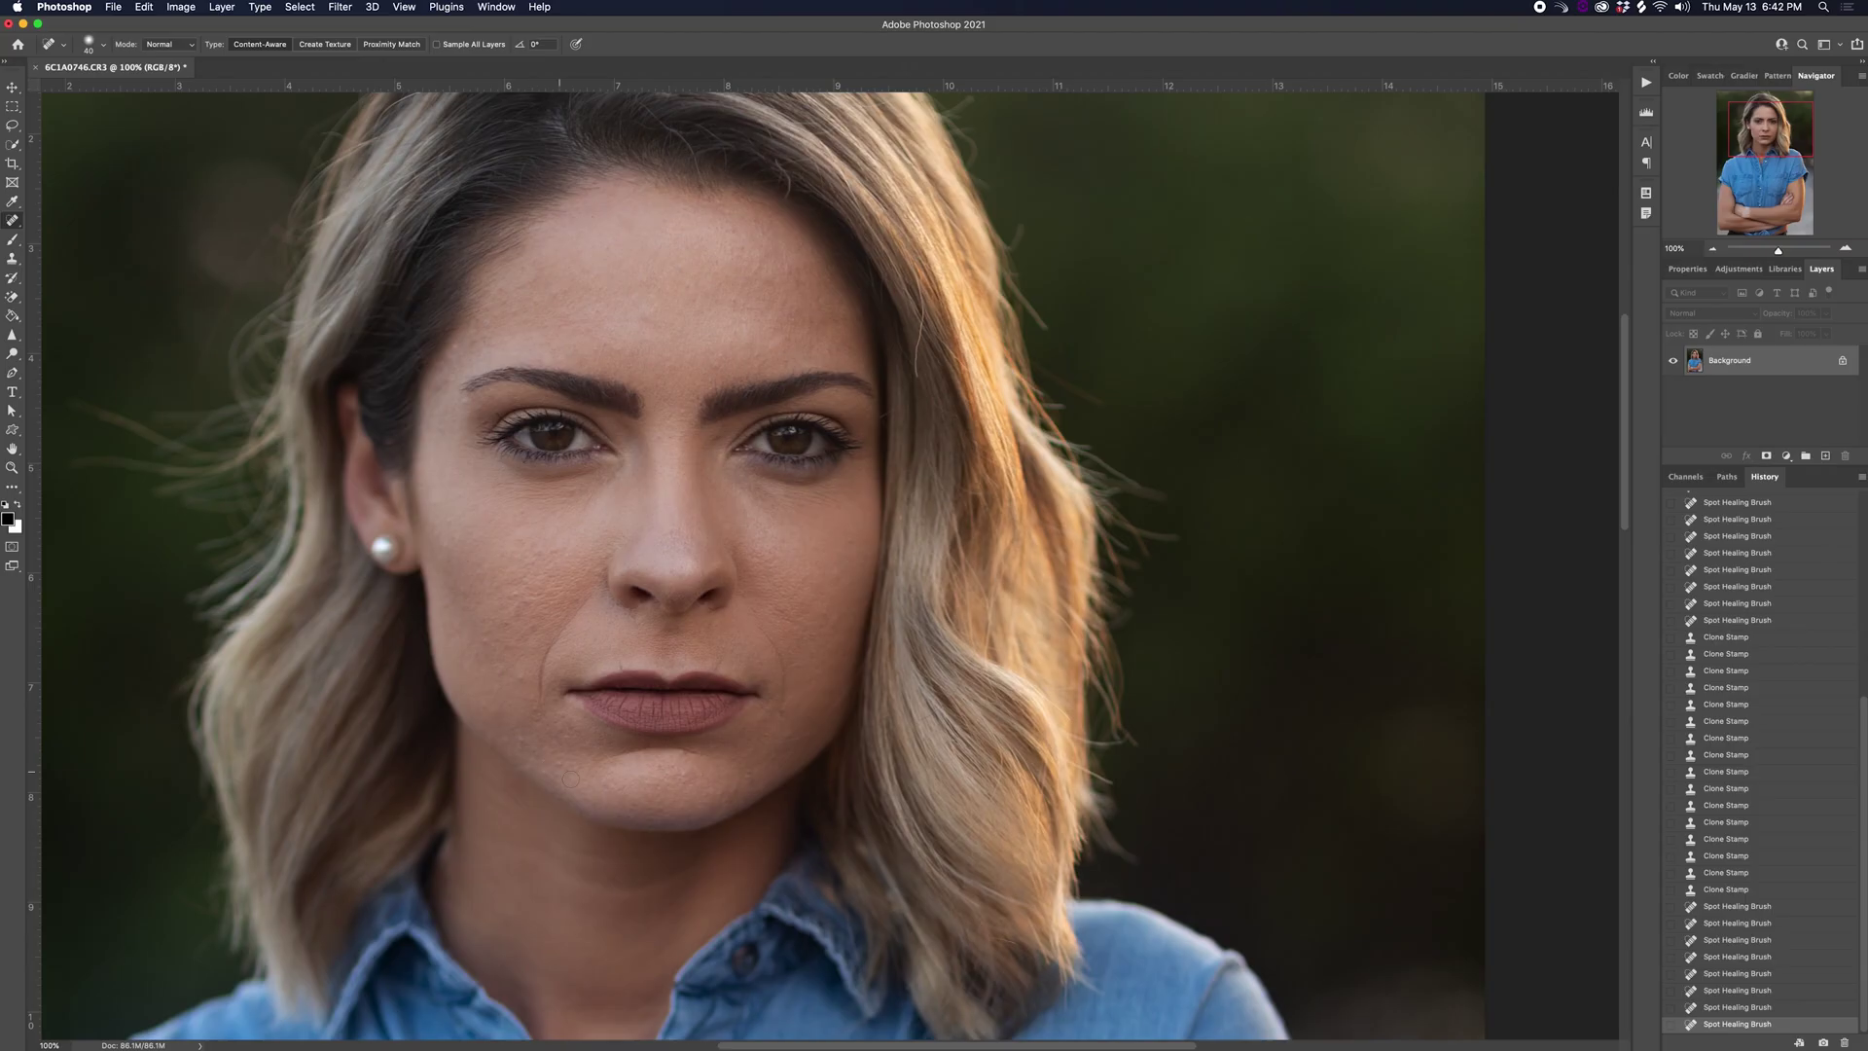
- Heal the remaining blemishes on the cheeks, around the mouth and jaw, and between the eyebrows
{"action": "key", "text": "super+equal"}
{"action": "scroll", "coordinate": [514, 635], "scroll_direction": "down", "scroll_amount": 5}
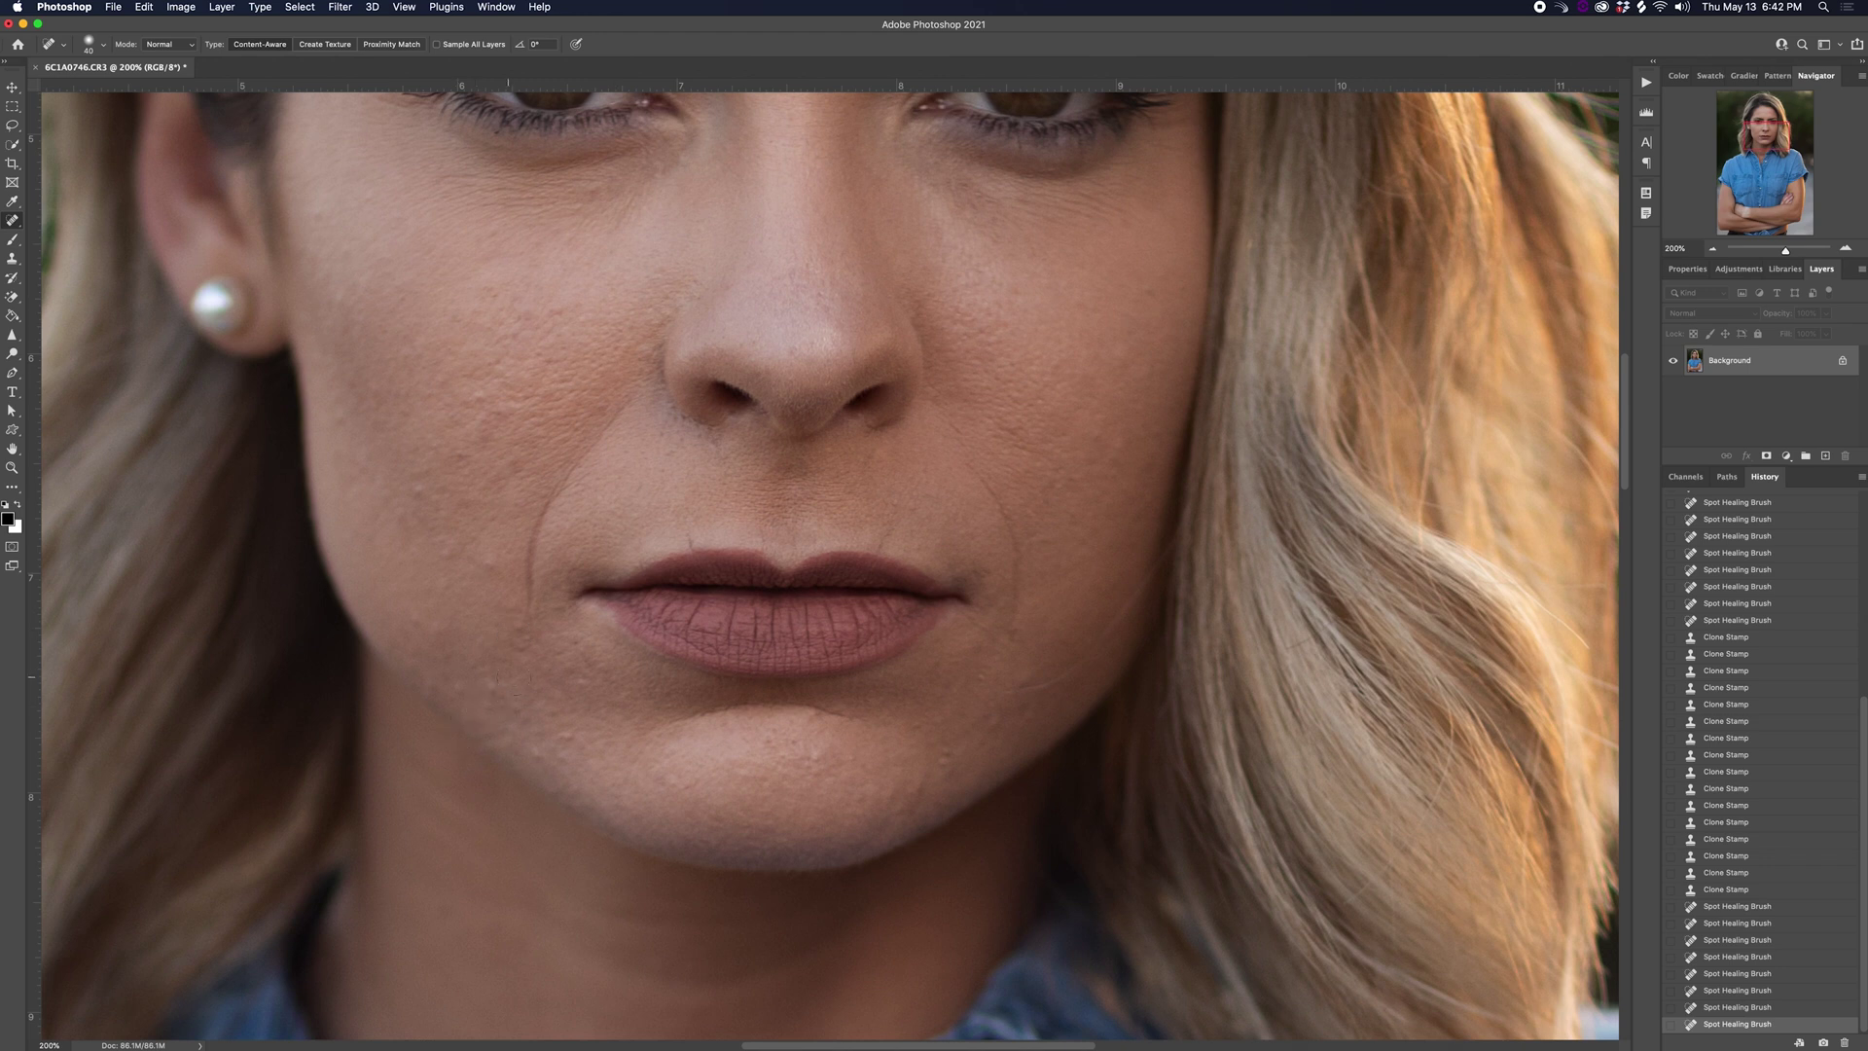
{"action": "left_click", "coordinate": [525, 645]}
{"action": "left_click_drag", "start_coordinate": [1011, 684], "coordinate": [1136, 590]}
{"action": "mouse_move", "coordinate": [419, 441]}
{"action": "left_mouse_down"}
{"action": "mouse_move", "coordinate": [365, 752]}
{"action": "mouse_move", "coordinate": [418, 859]}
{"action": "left_mouse_up"}
{"action": "left_click", "coordinate": [375, 433]}
{"action": "scroll", "coordinate": [743, 449], "scroll_direction": "up", "scroll_amount": 5}
{"action": "scroll", "coordinate": [743, 449], "scroll_direction": "right", "scroll_amount": 1}
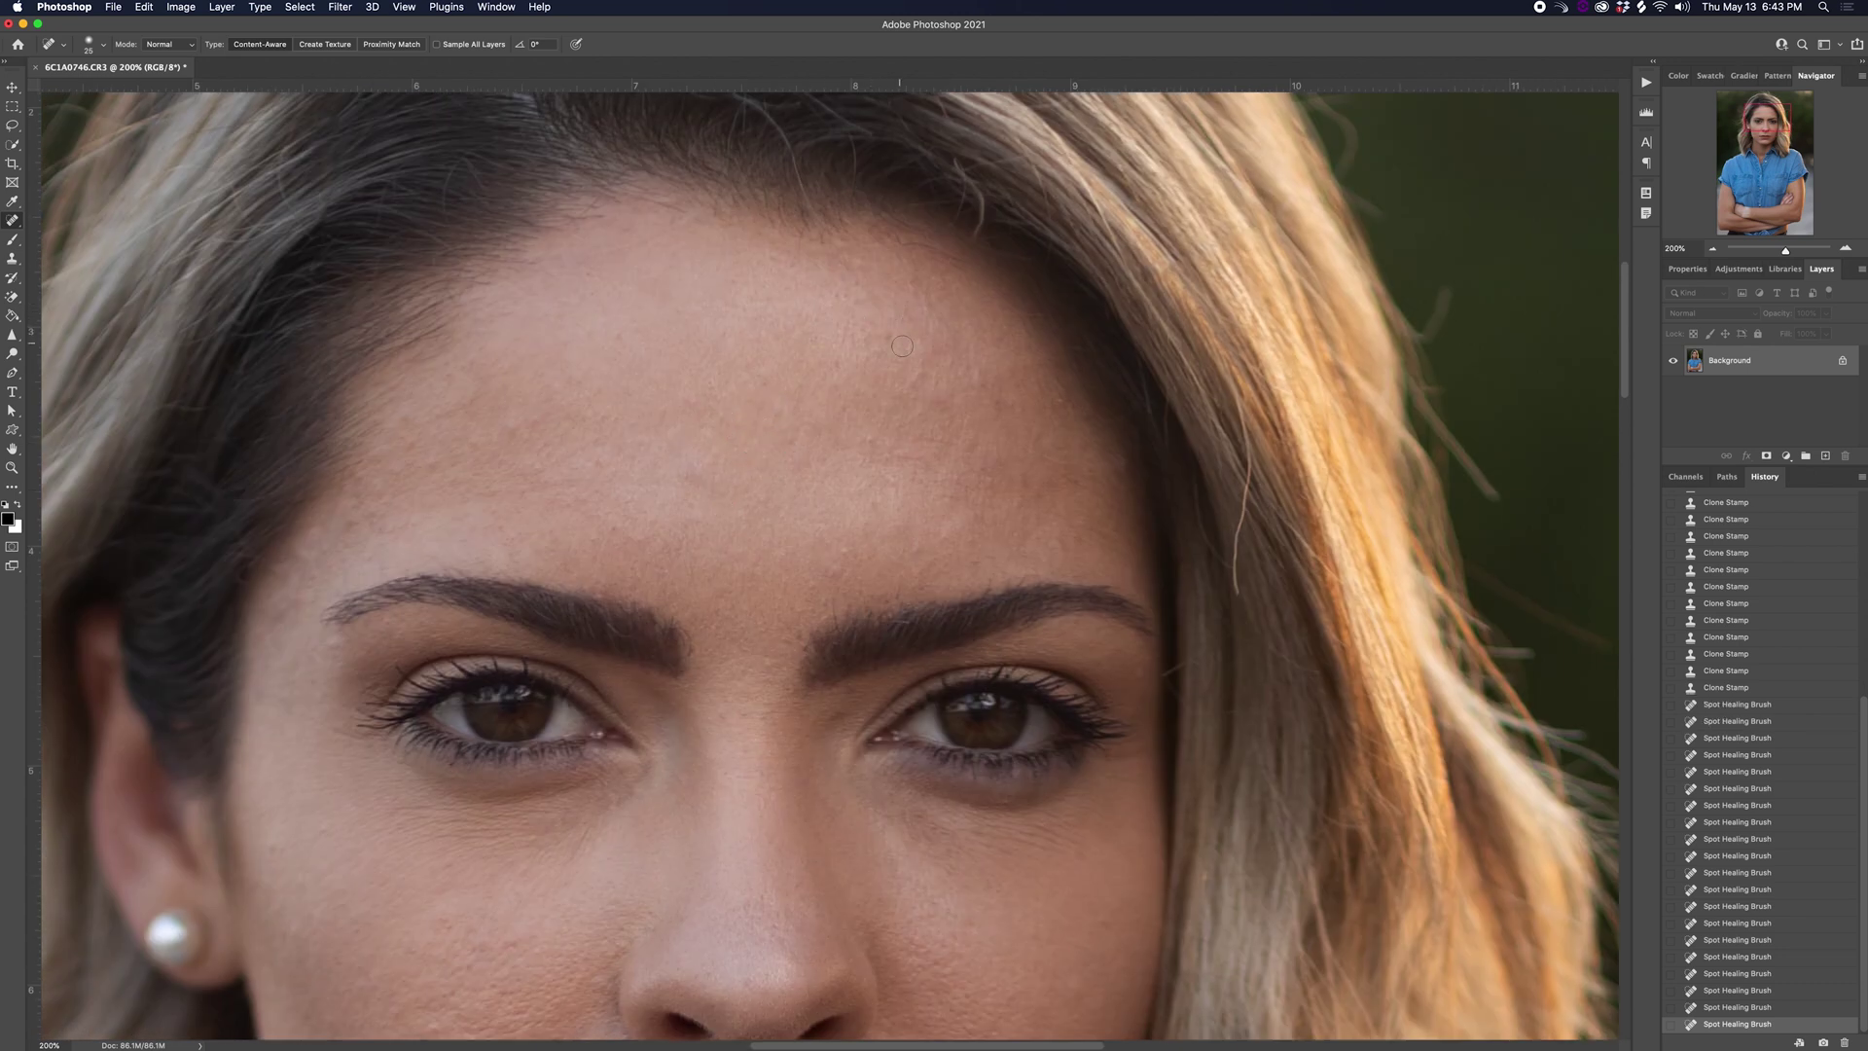
{"action": "left_click", "coordinate": [771, 660]}
- Switch to the Brush tool and set the brush hardness to 0%
{"action": "key", "text": "super+minus"}
{"action": "key", "text": "super+minus"}
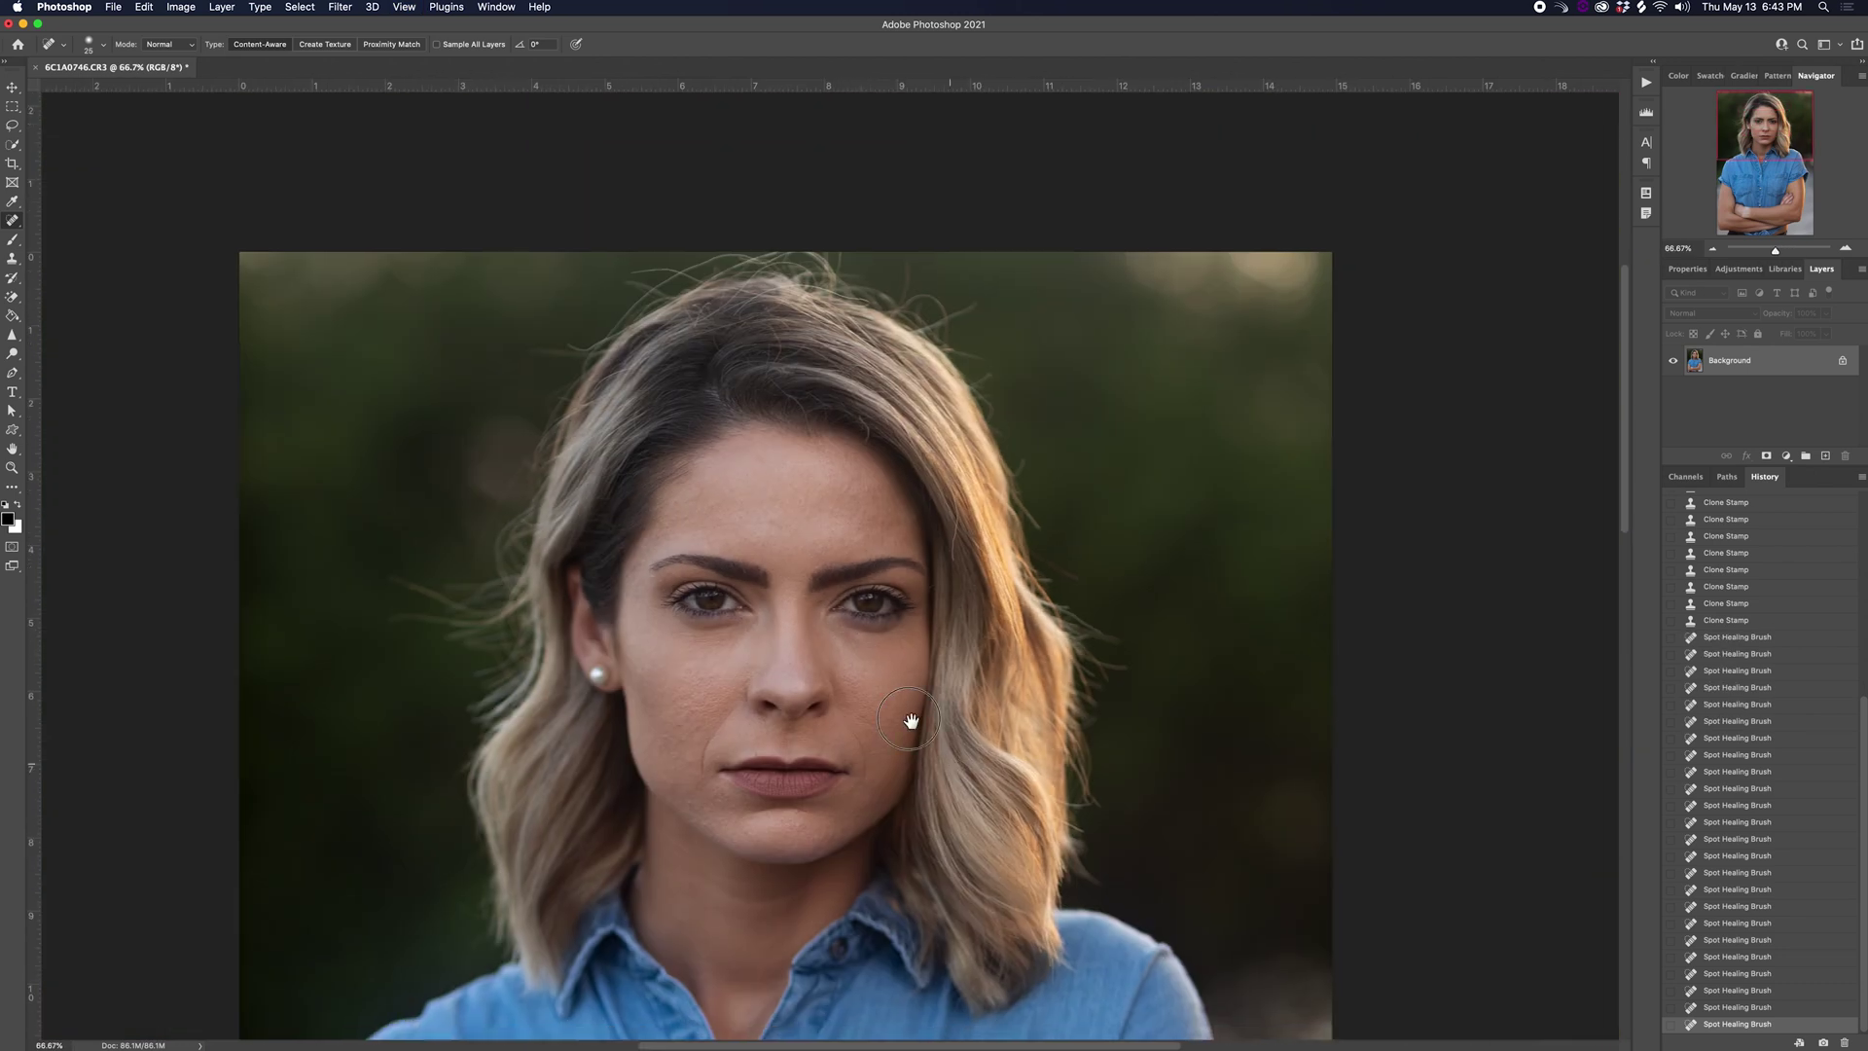
{"action": "key", "text": "super+equal"}
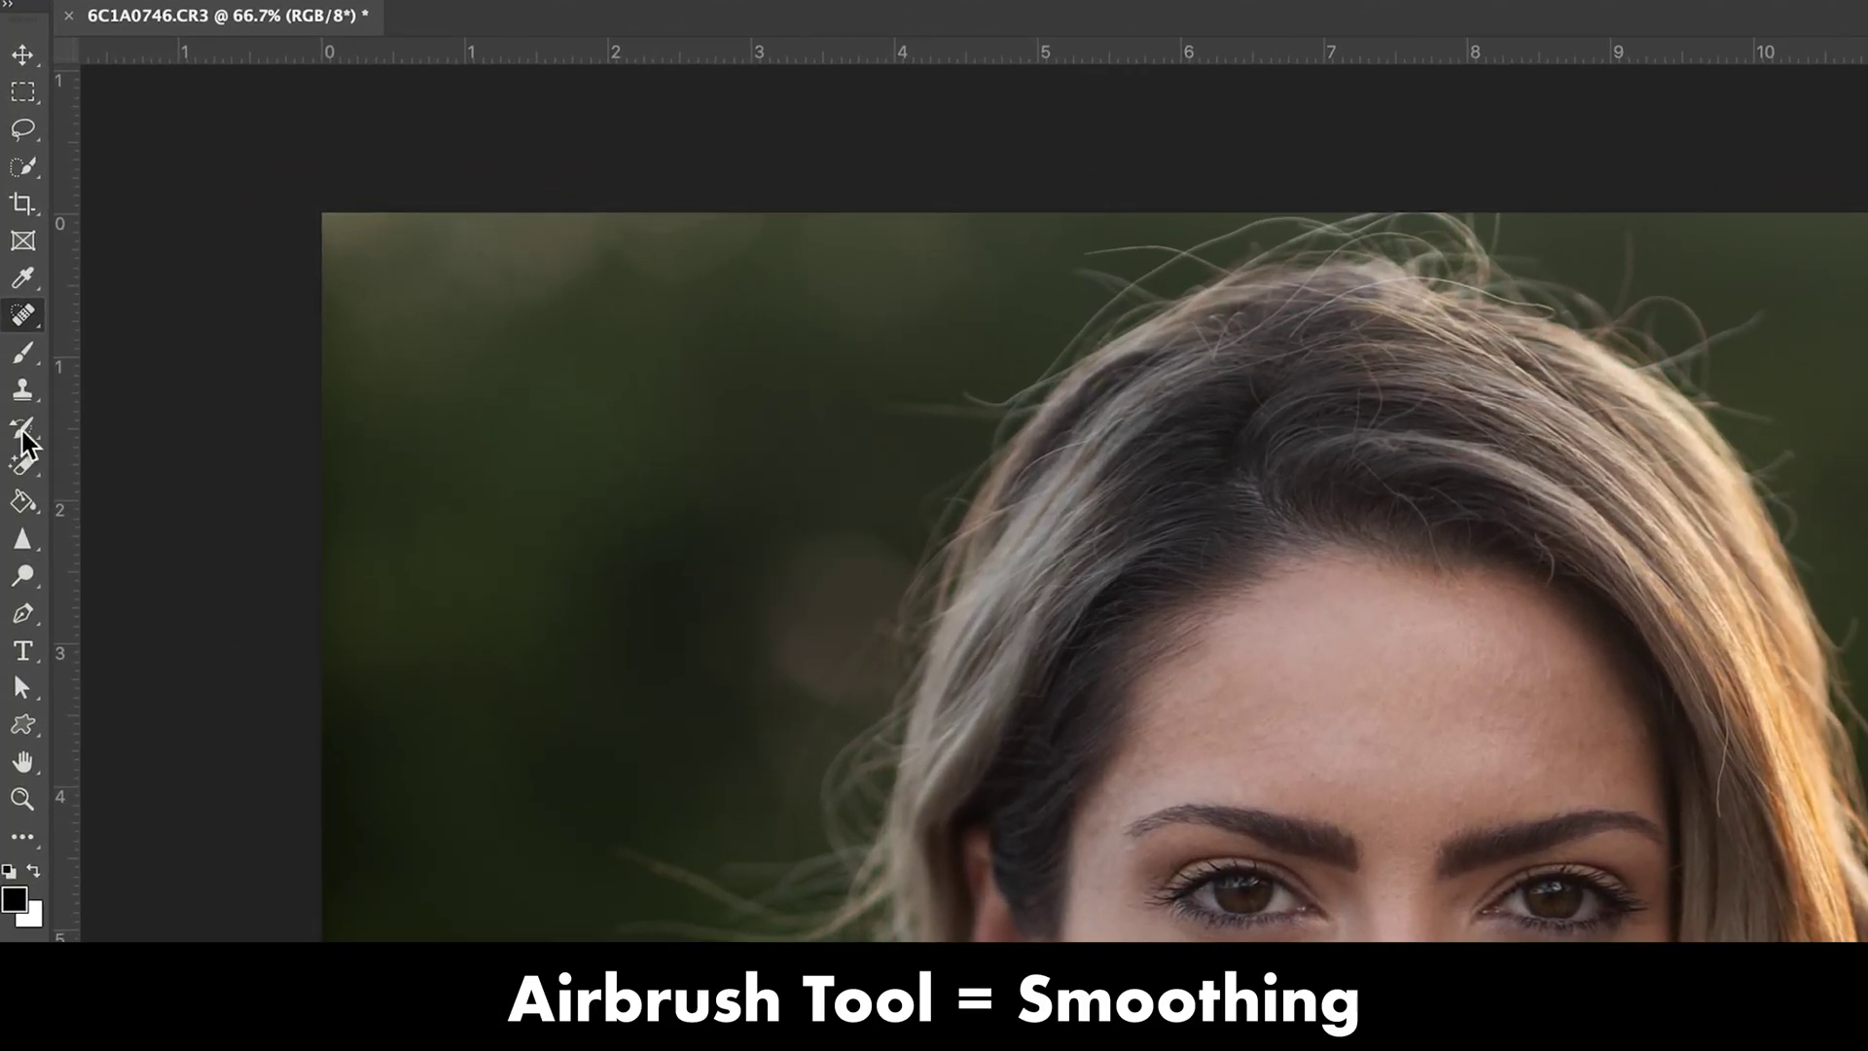
{"action": "left_click", "coordinate": [23, 352]}
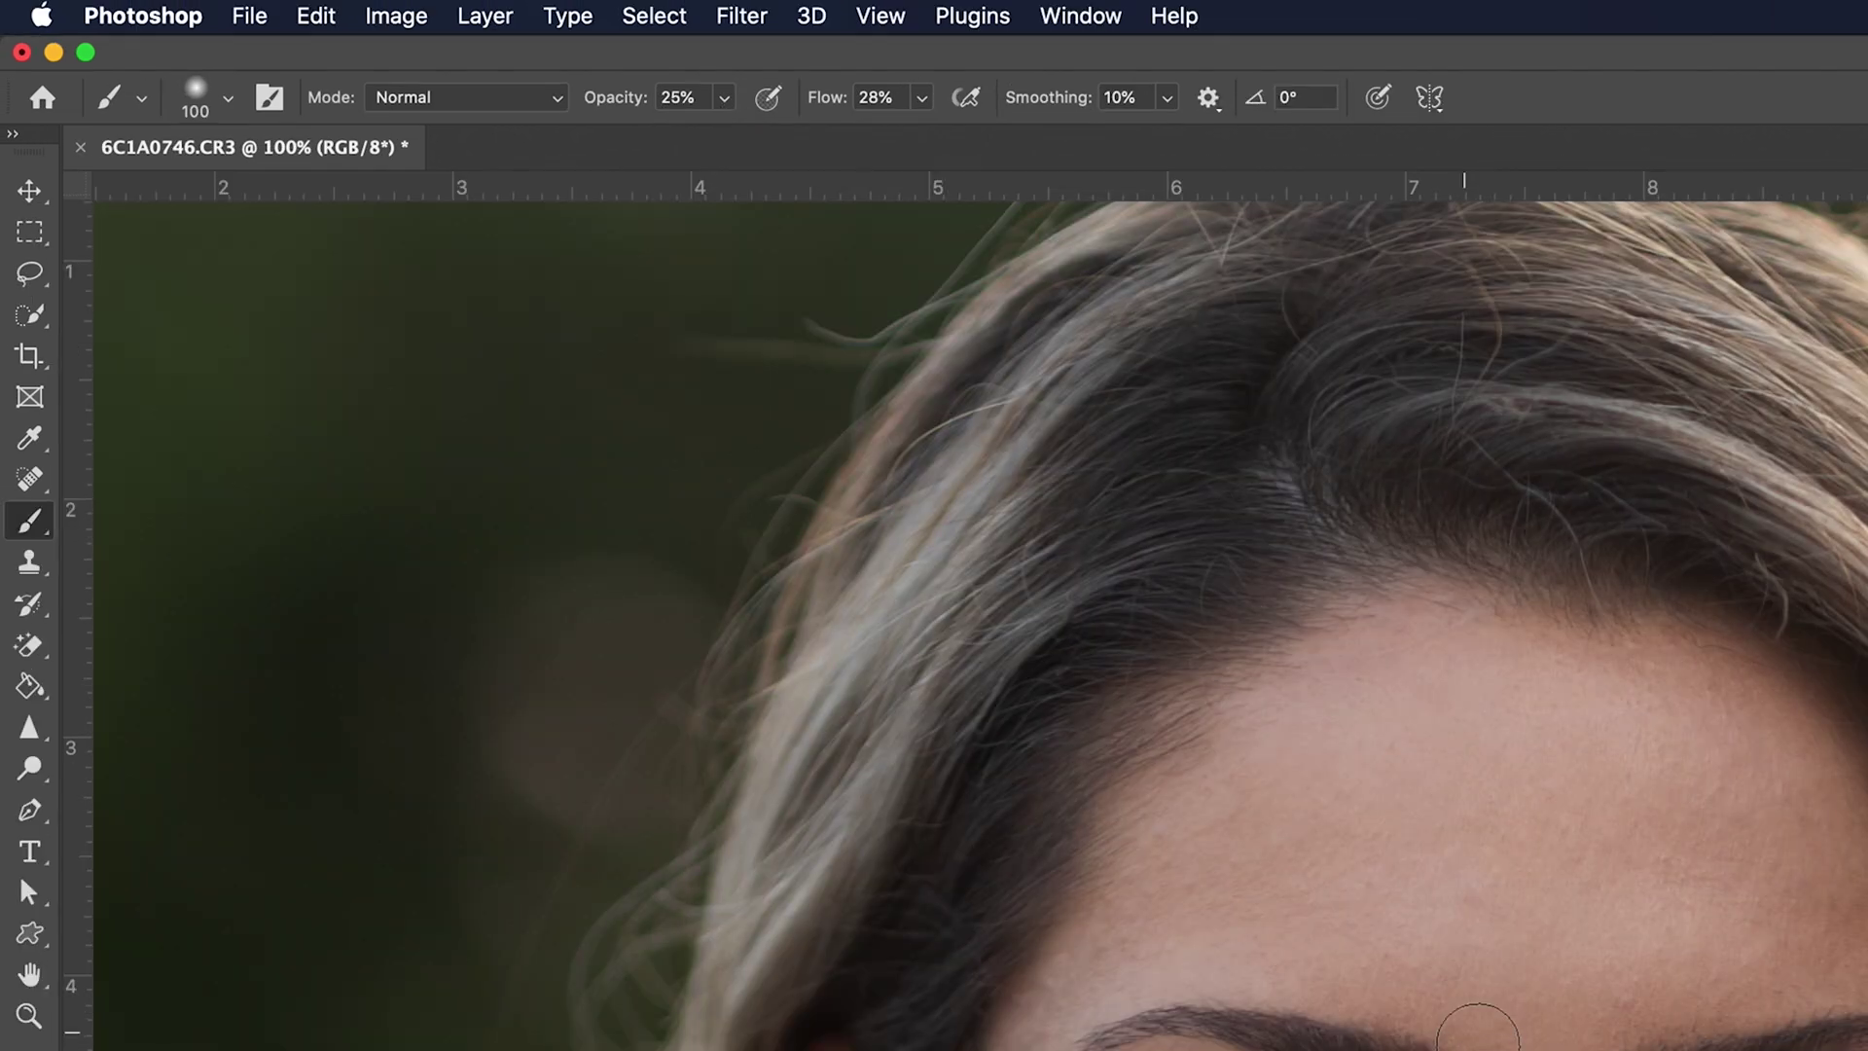
{"action": "left_click", "coordinate": [229, 97]}
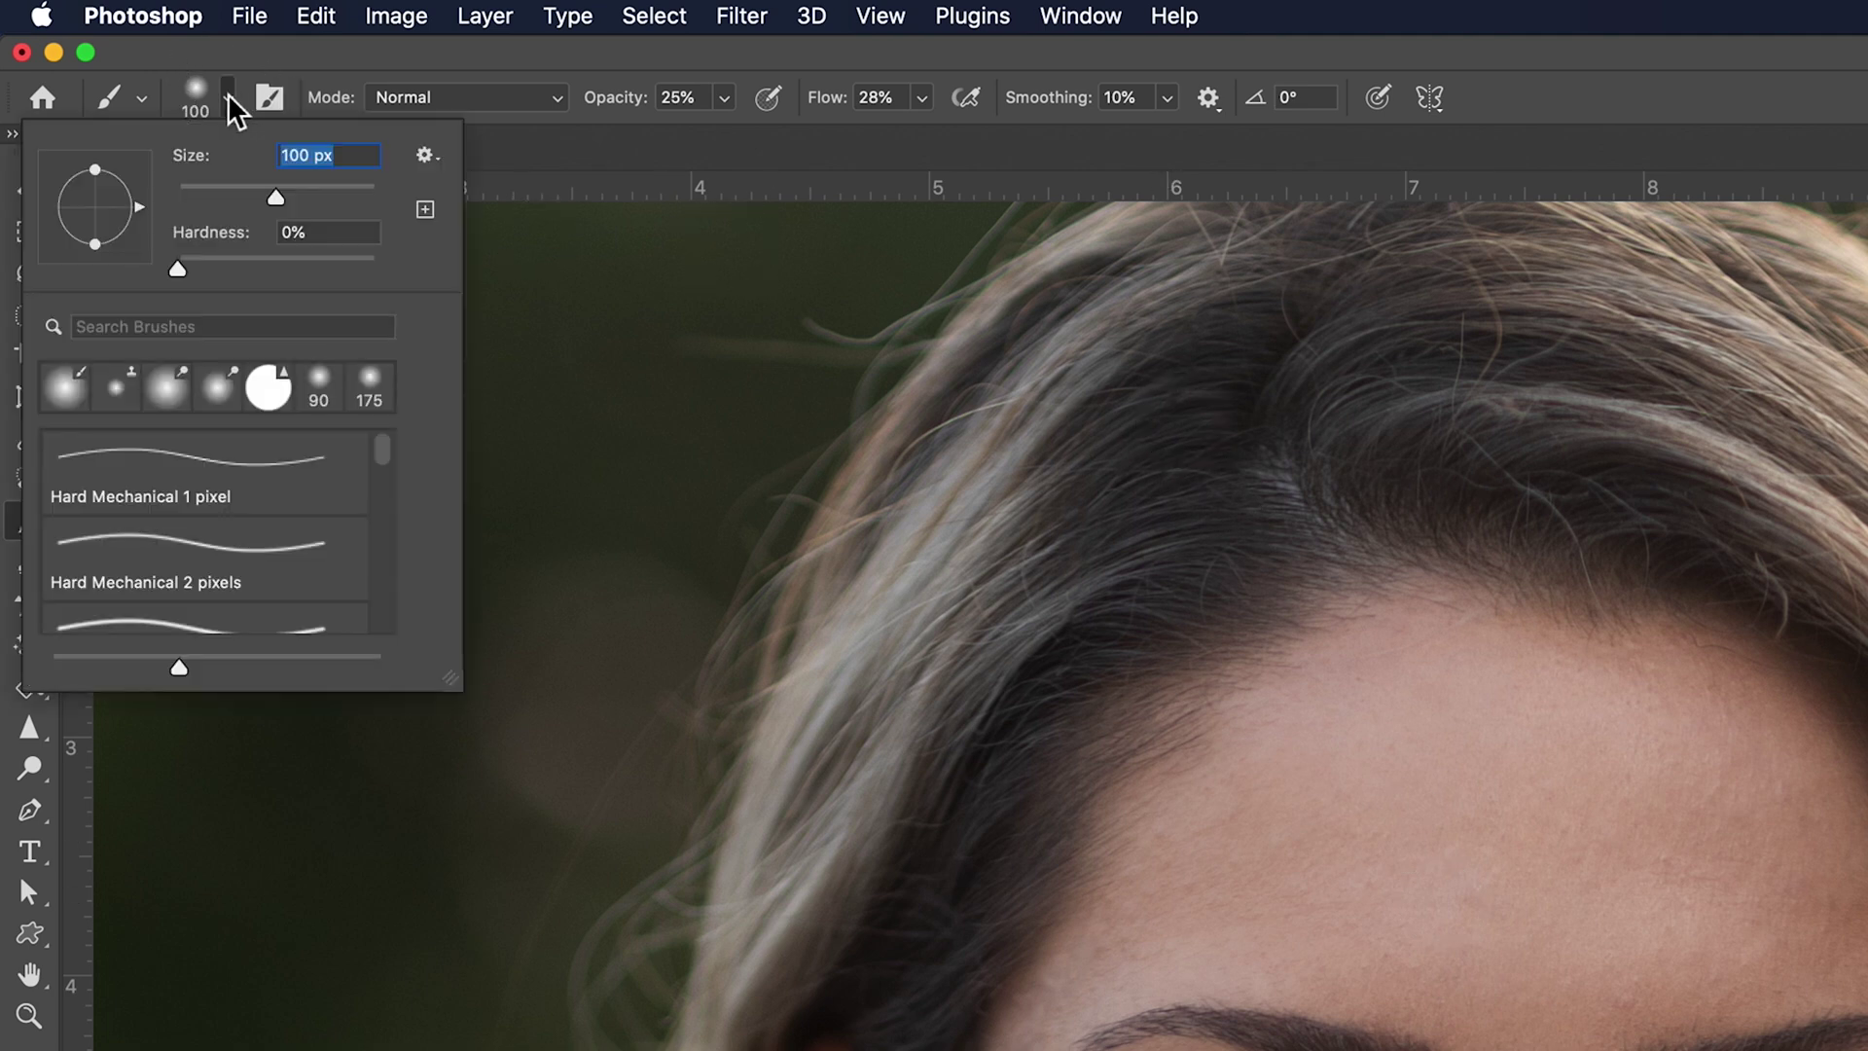
{"action": "left_click", "coordinate": [177, 272]}
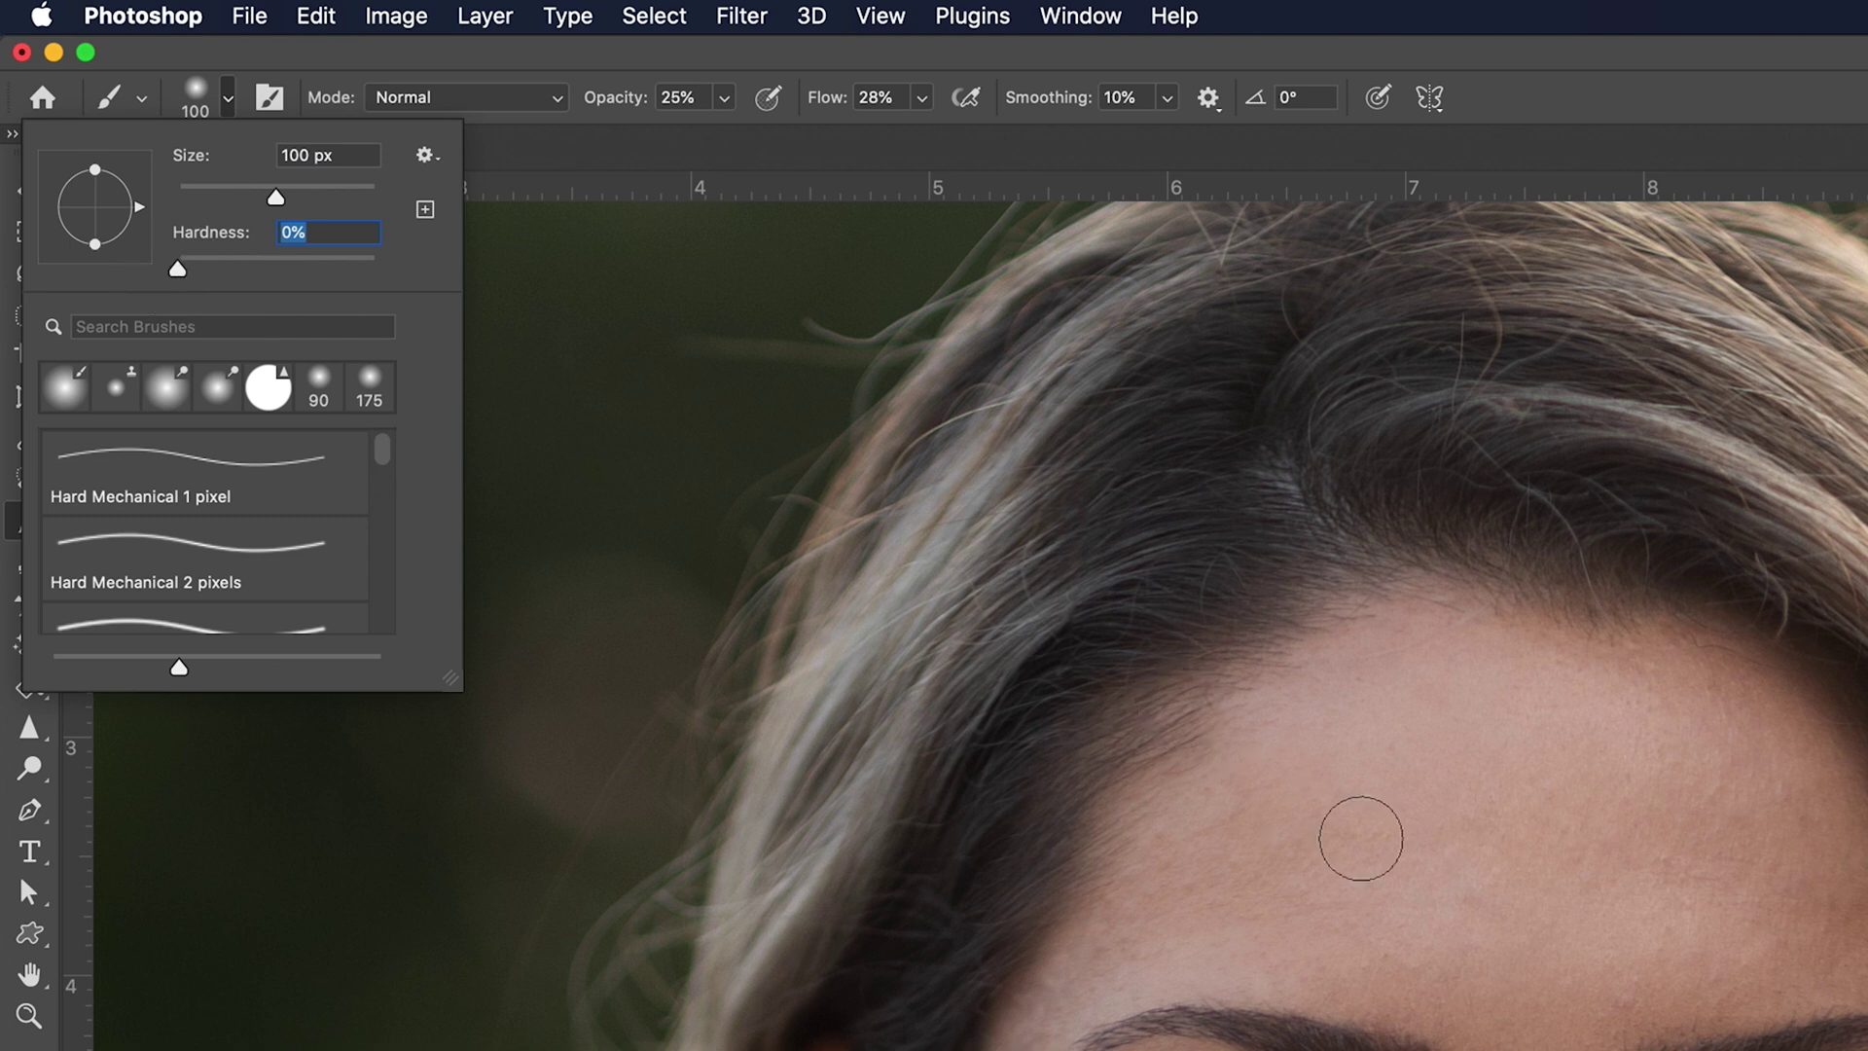
- Try a brush stroke on the forehead with the hardness at 100% and undo it
{"action": "left_click_drag", "start_coordinate": [305, 266], "coordinate": [383, 275]}
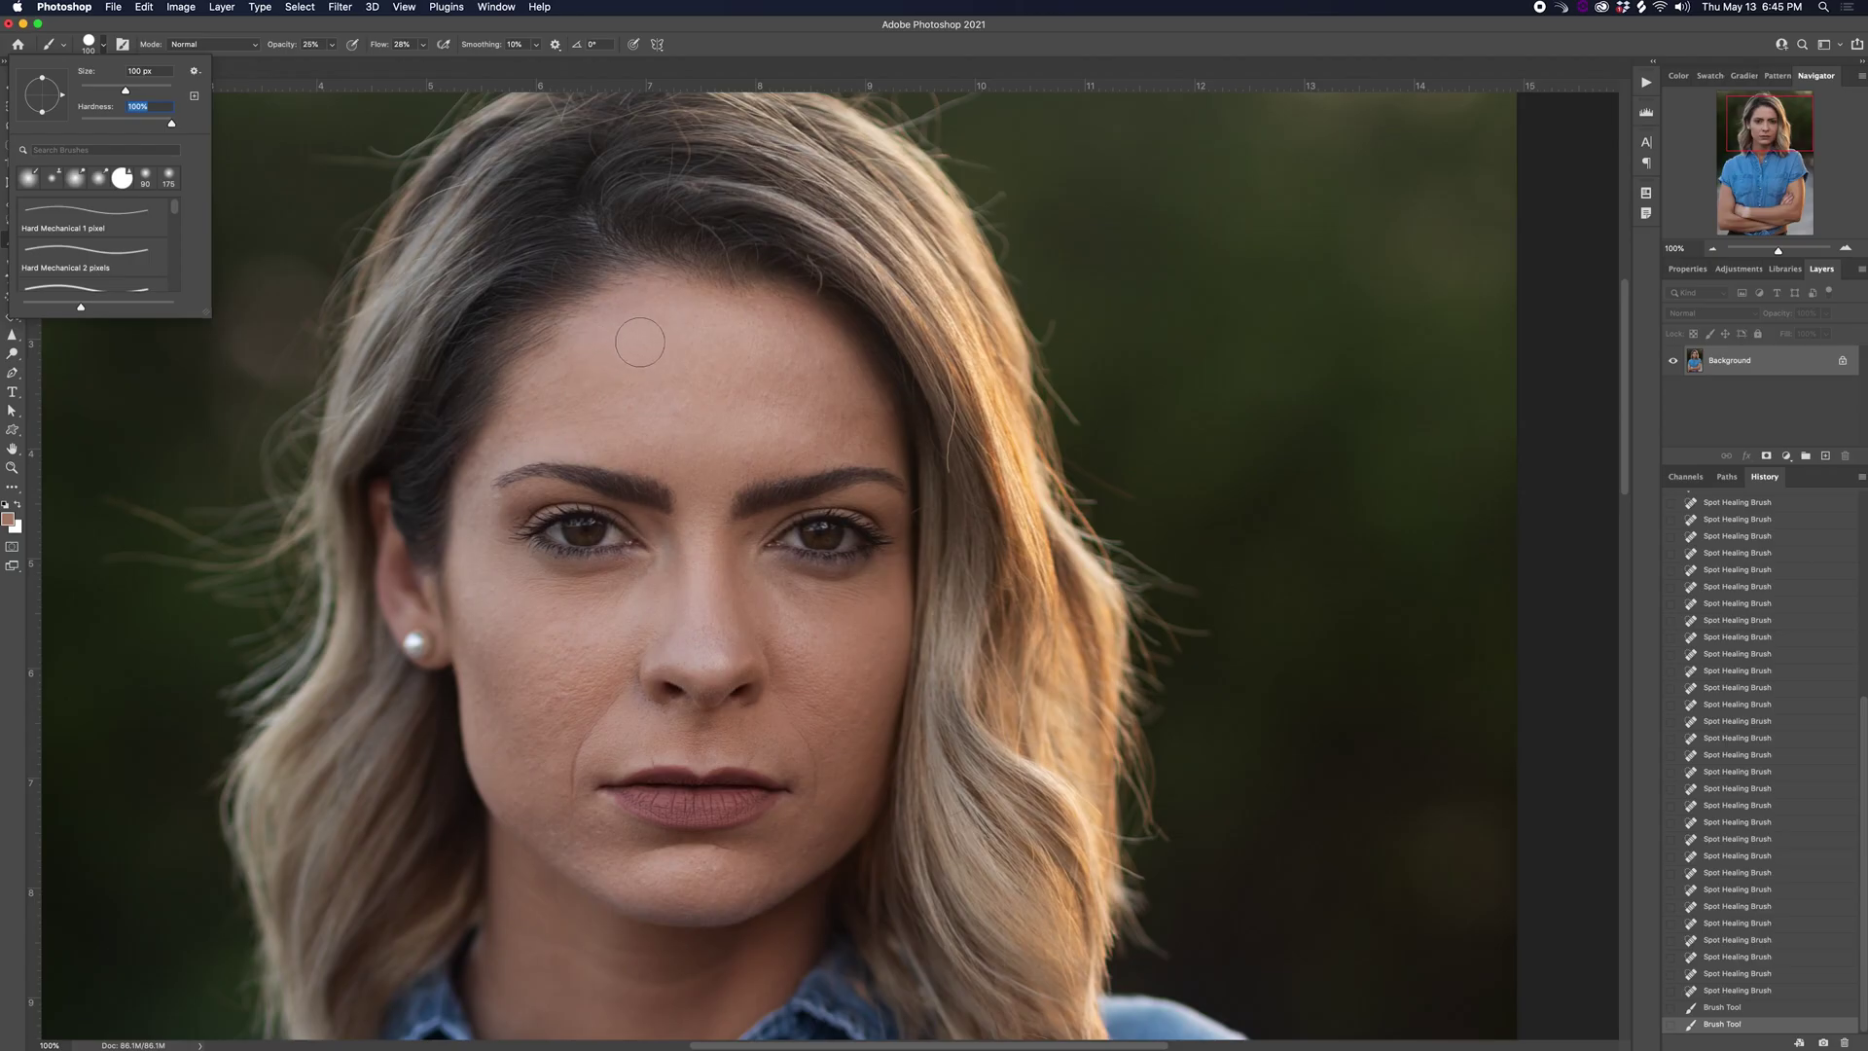
{"action": "key", "text": "Return"}
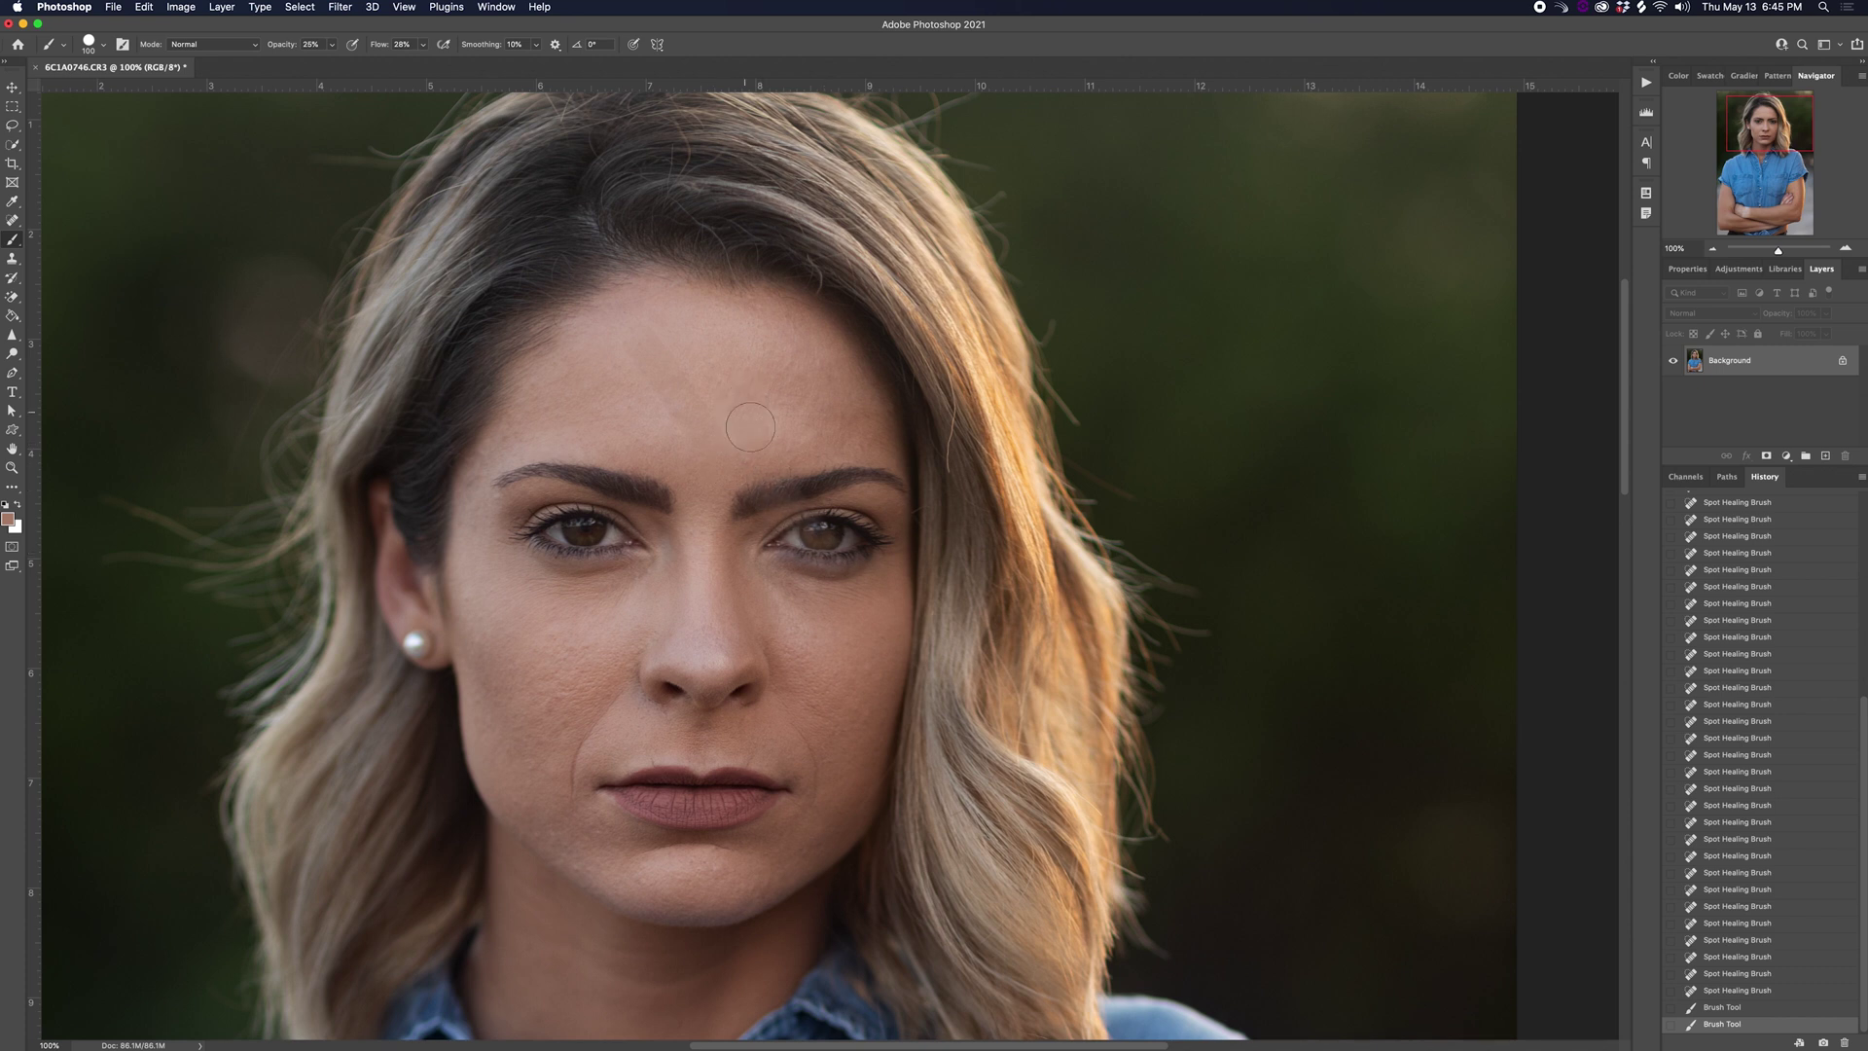
{"action": "key", "text": "super+z"}
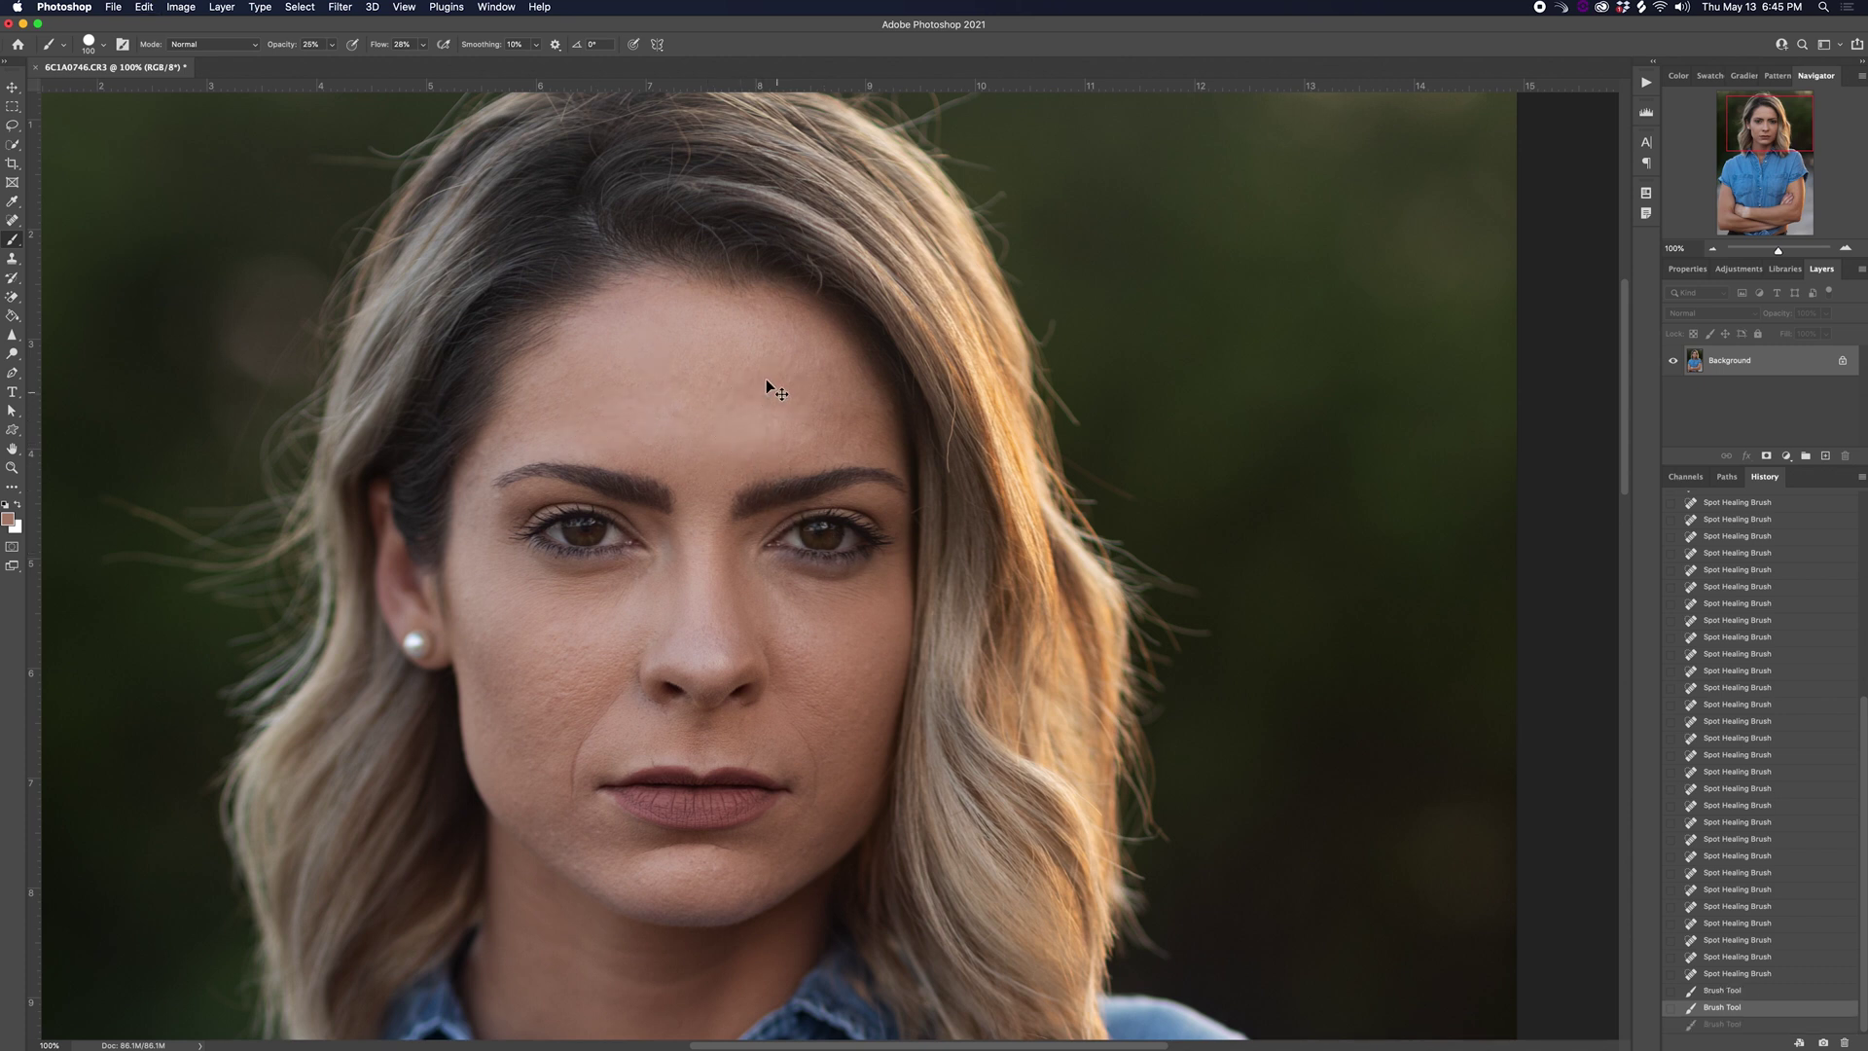
- Paint sampled skin tone over the forehead and the bridge of the nose with a soft brush, undoing the last stroke
{"action": "left_click", "coordinate": [101, 46]}
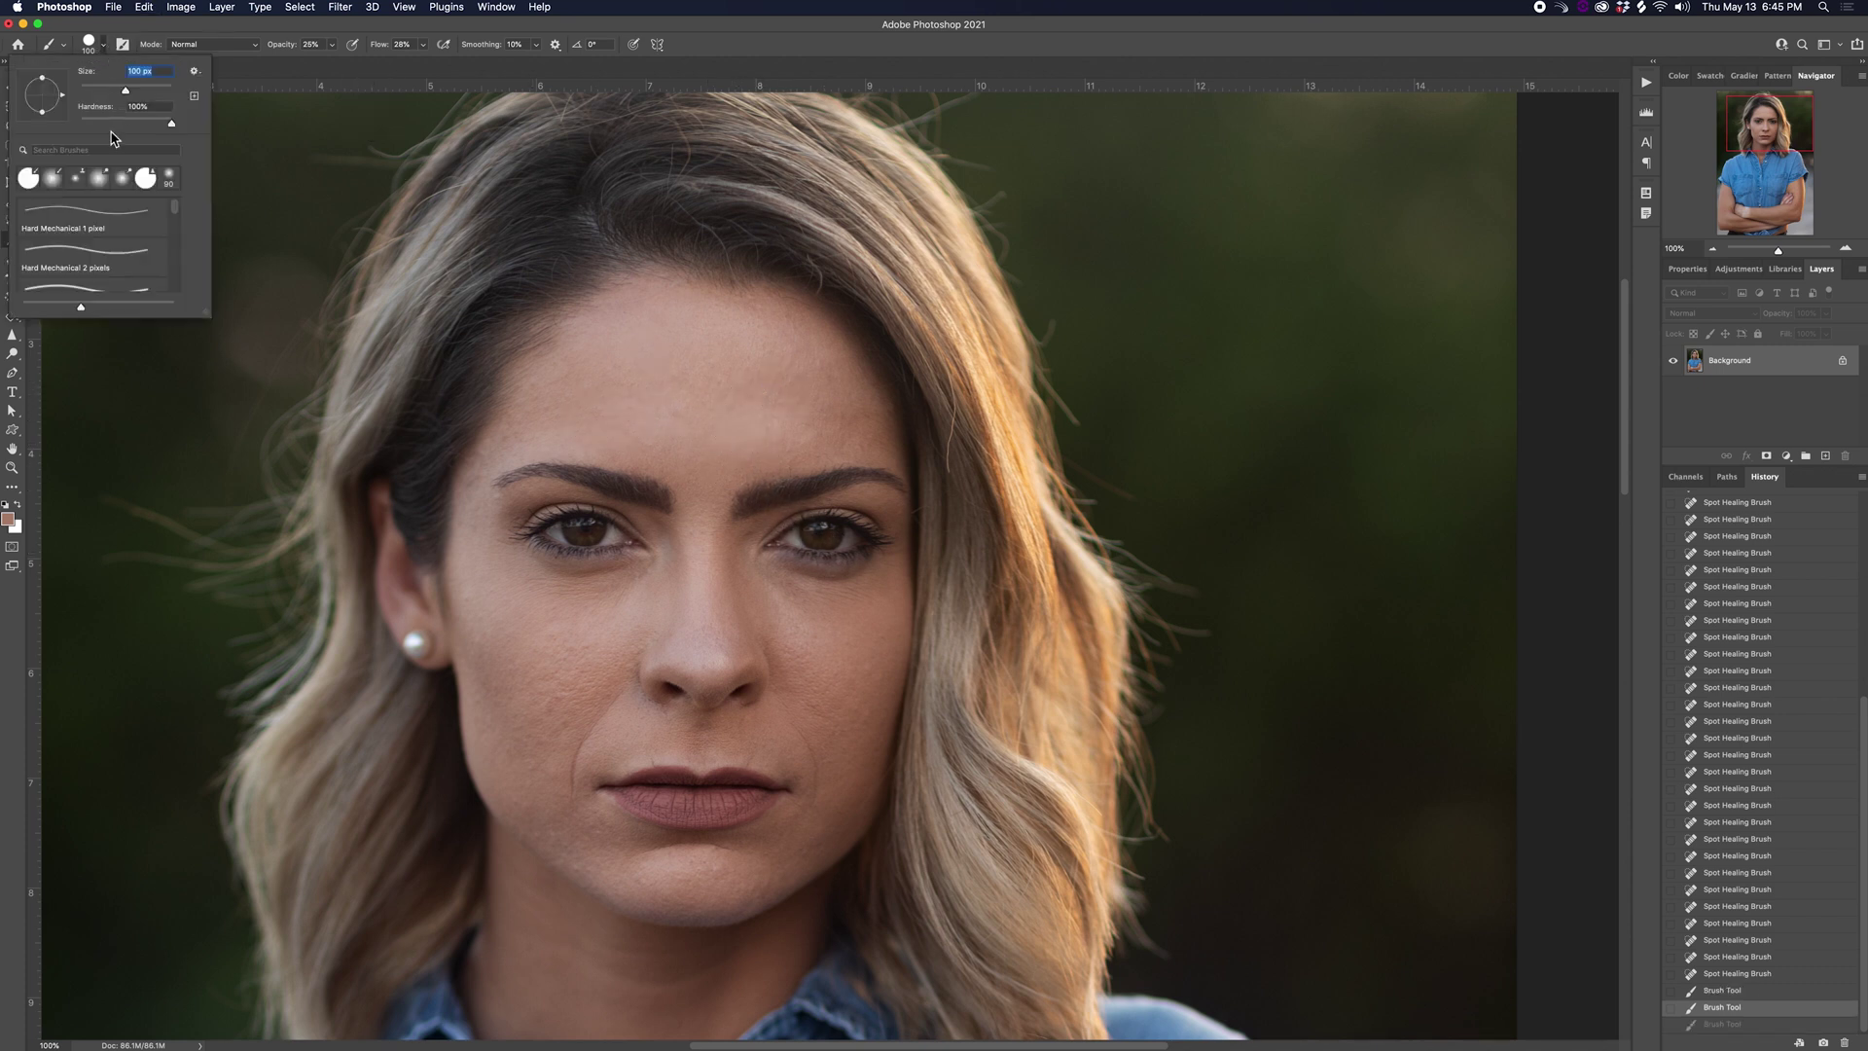
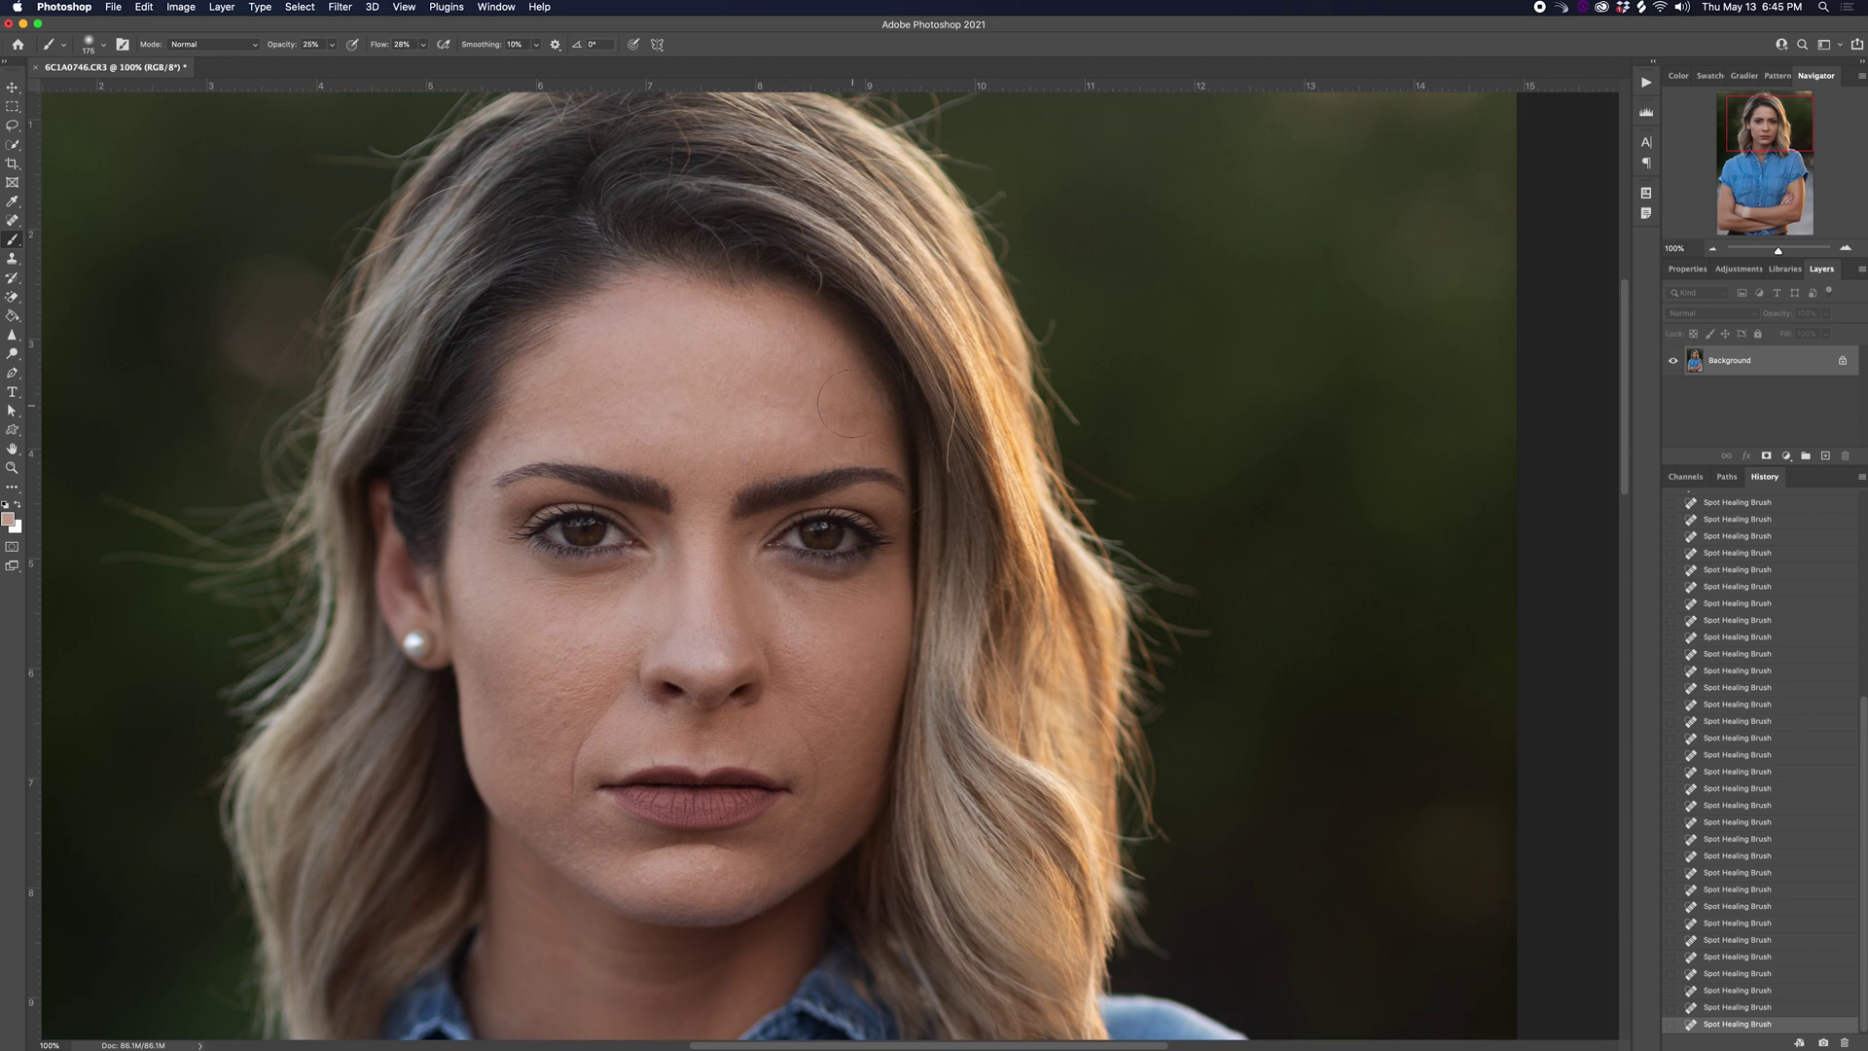
{"action": "left_click_drag", "start_coordinate": [793, 411], "coordinate": [700, 546]}
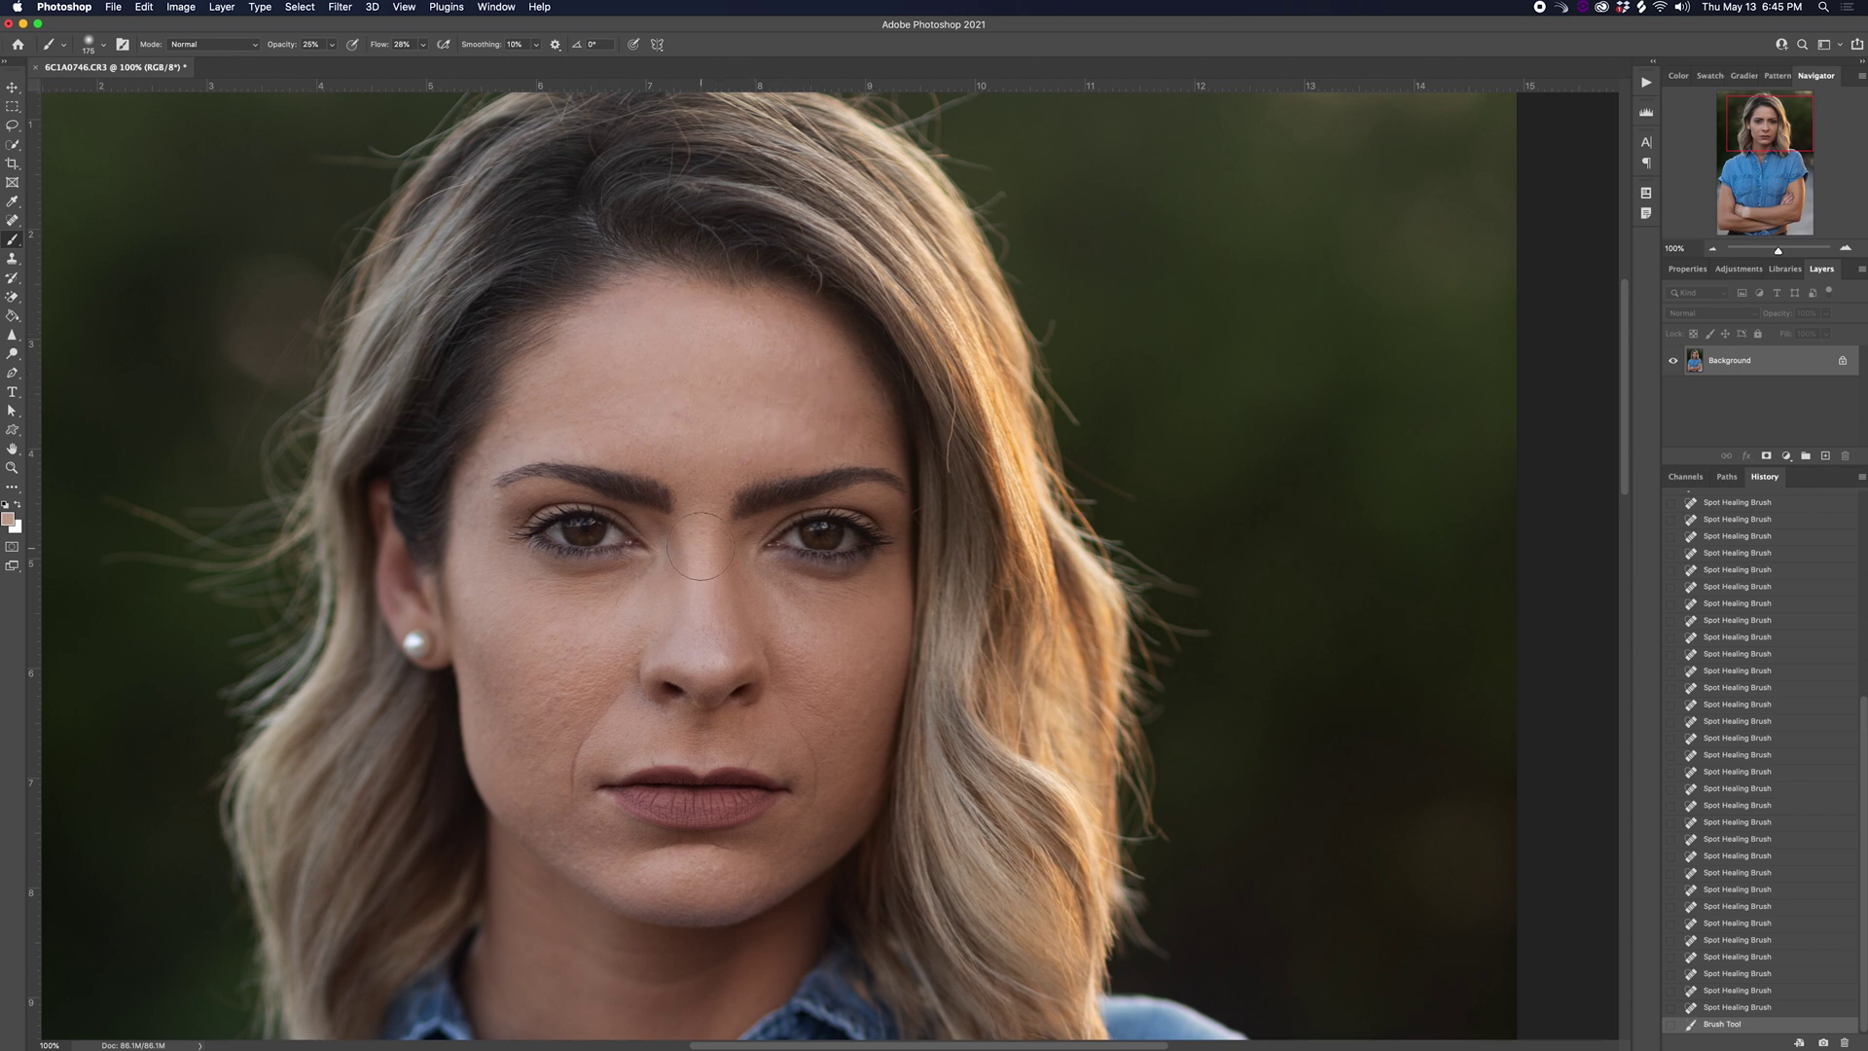
{"action": "left_click", "coordinate": [705, 487], "text": "alt"}
{"action": "mouse_move", "coordinate": [685, 454]}
{"action": "left_mouse_down"}
{"action": "mouse_move", "coordinate": [721, 448]}
{"action": "mouse_move", "coordinate": [713, 480]}
{"action": "mouse_move", "coordinate": [700, 425]}
{"action": "left_mouse_up"}
{"action": "key", "text": "ctrl+z"}
{"action": "left_click", "coordinate": [102, 44]}
{"action": "key", "text": "Return"}
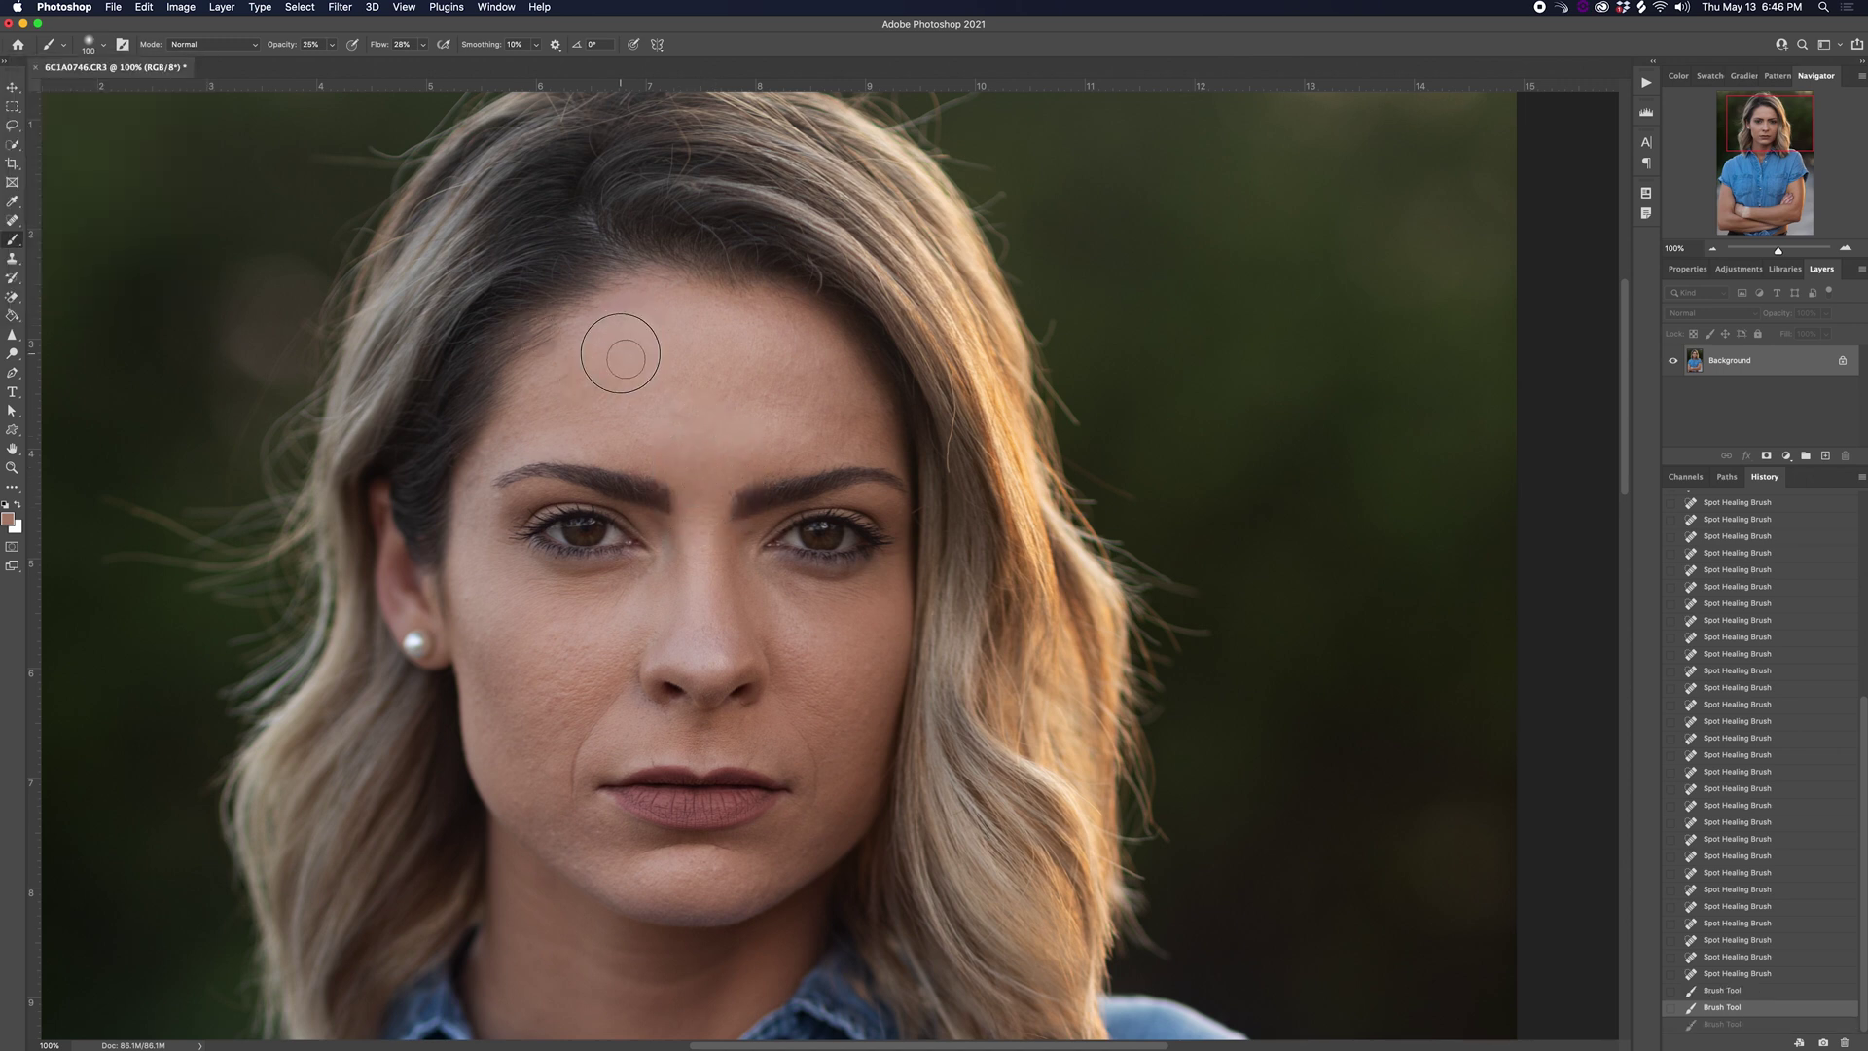
- Blend the skin on the forehead and the cheek beside the earring with sampled skin tone, adapting the brush size to each area
{"action": "left_click_drag", "start_coordinate": [620, 352], "coordinate": [475, 629]}
{"action": "key", "text": "bracketright"}
{"action": "left_click", "coordinate": [572, 665], "text": "alt"}
{"action": "key", "text": "bracketright"}
{"action": "key", "text": "bracketright"}
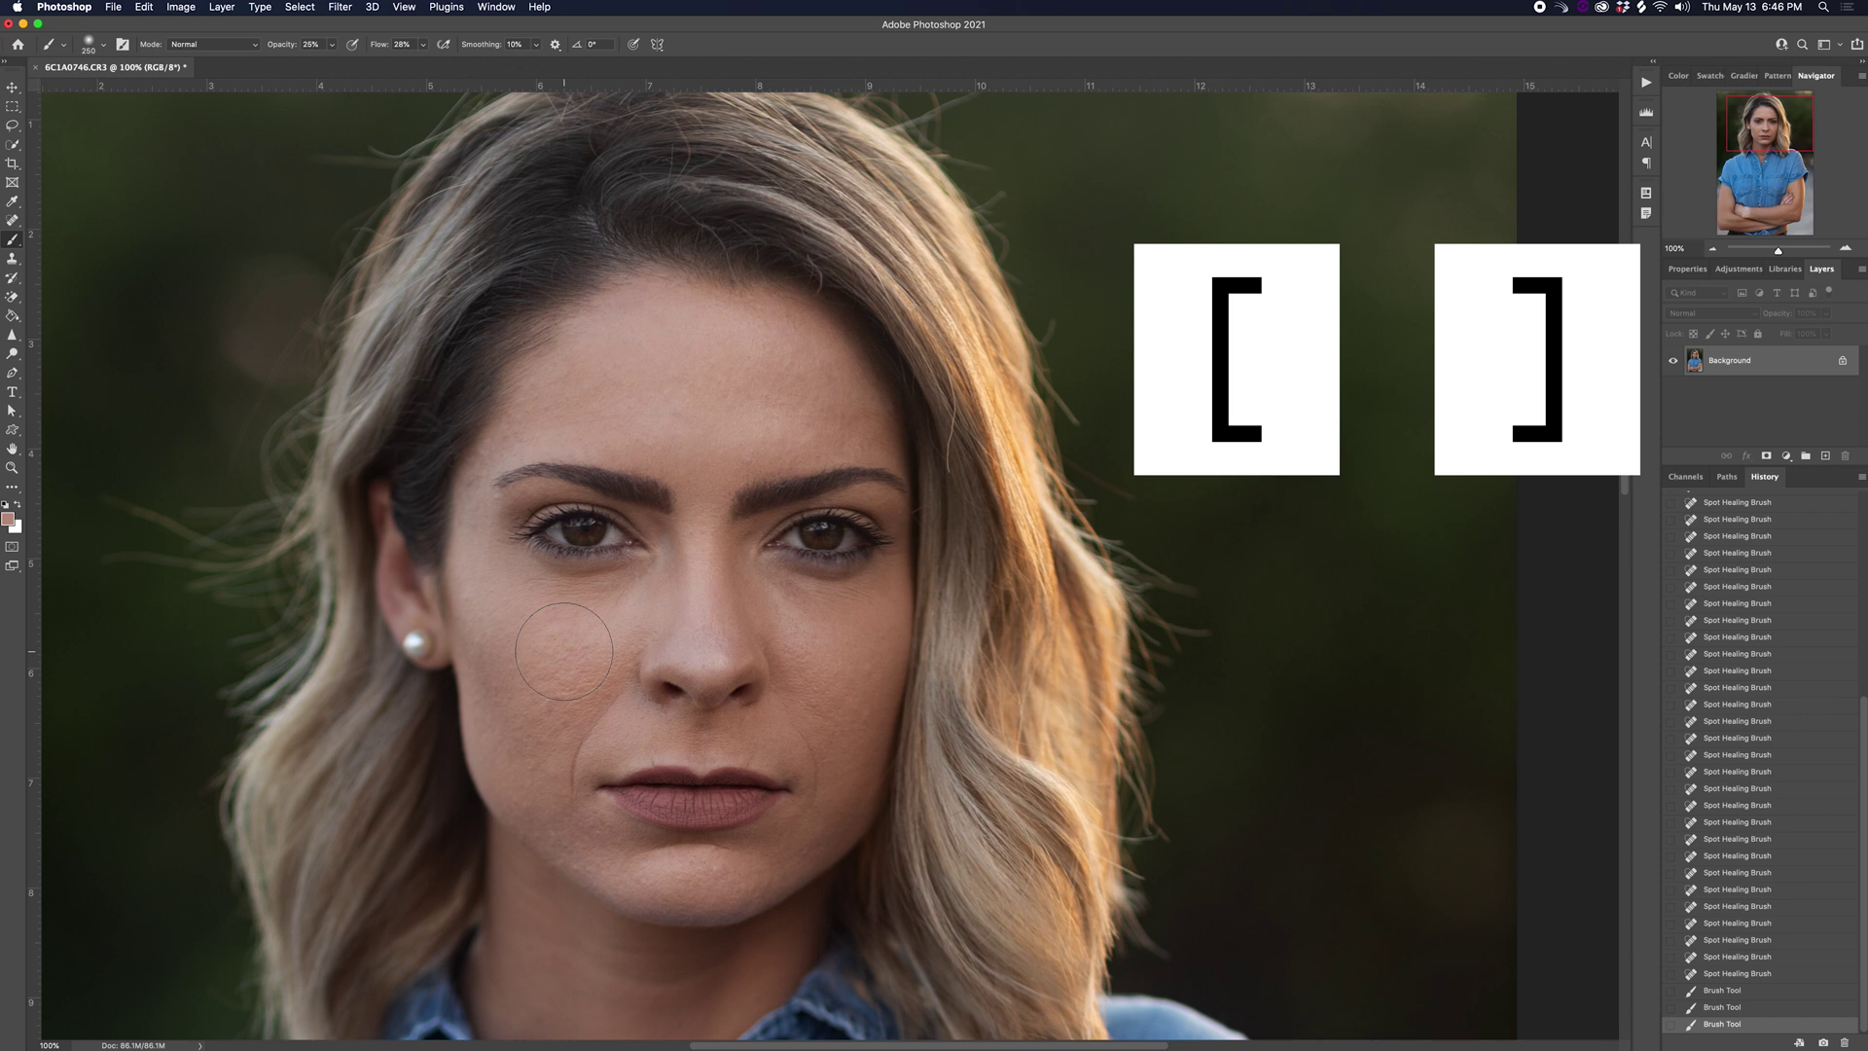
{"action": "key", "text": "bracketleft"}
{"action": "key", "text": "bracketleft"}
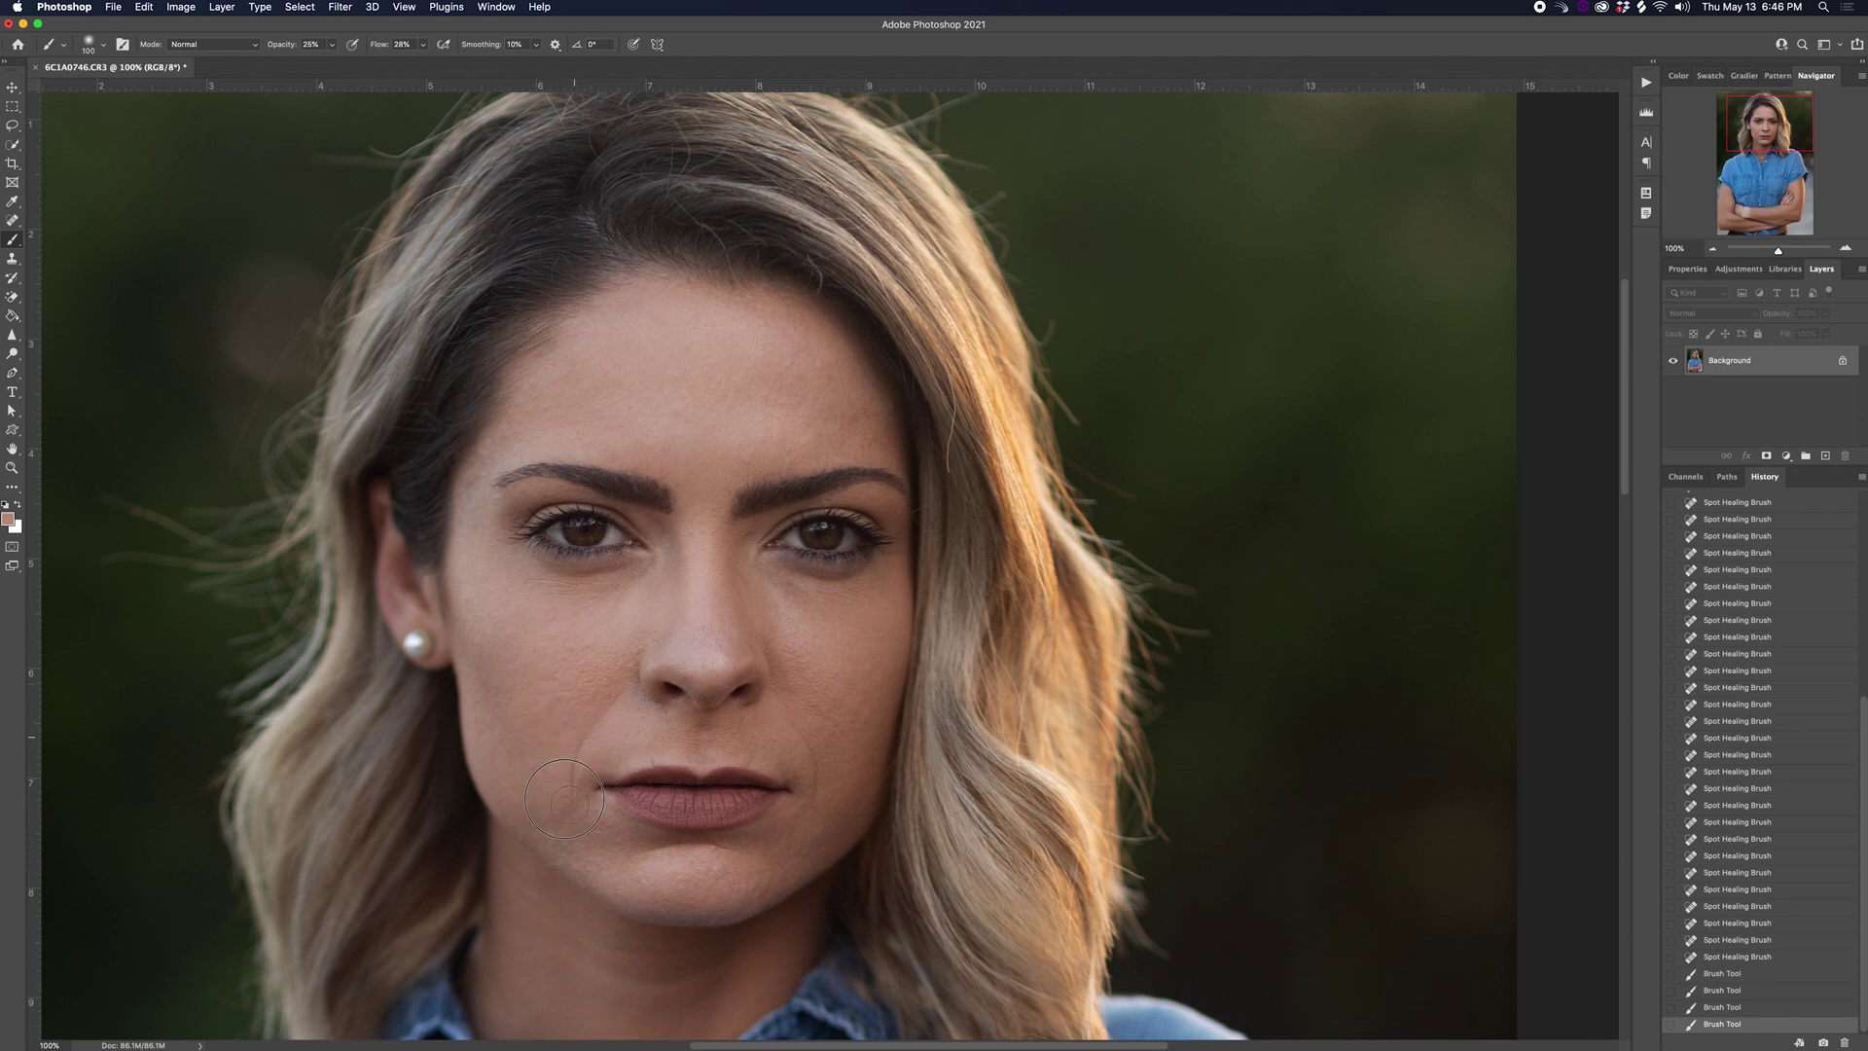
- Smooth the skin on the other cheek and under the eye, and compare the face with its state before the brush strokes
{"action": "key", "text": "bracketright"}
{"action": "key", "text": "bracketright"}
{"action": "key", "text": "bracketright"}
{"action": "left_click", "coordinate": [825, 722]}
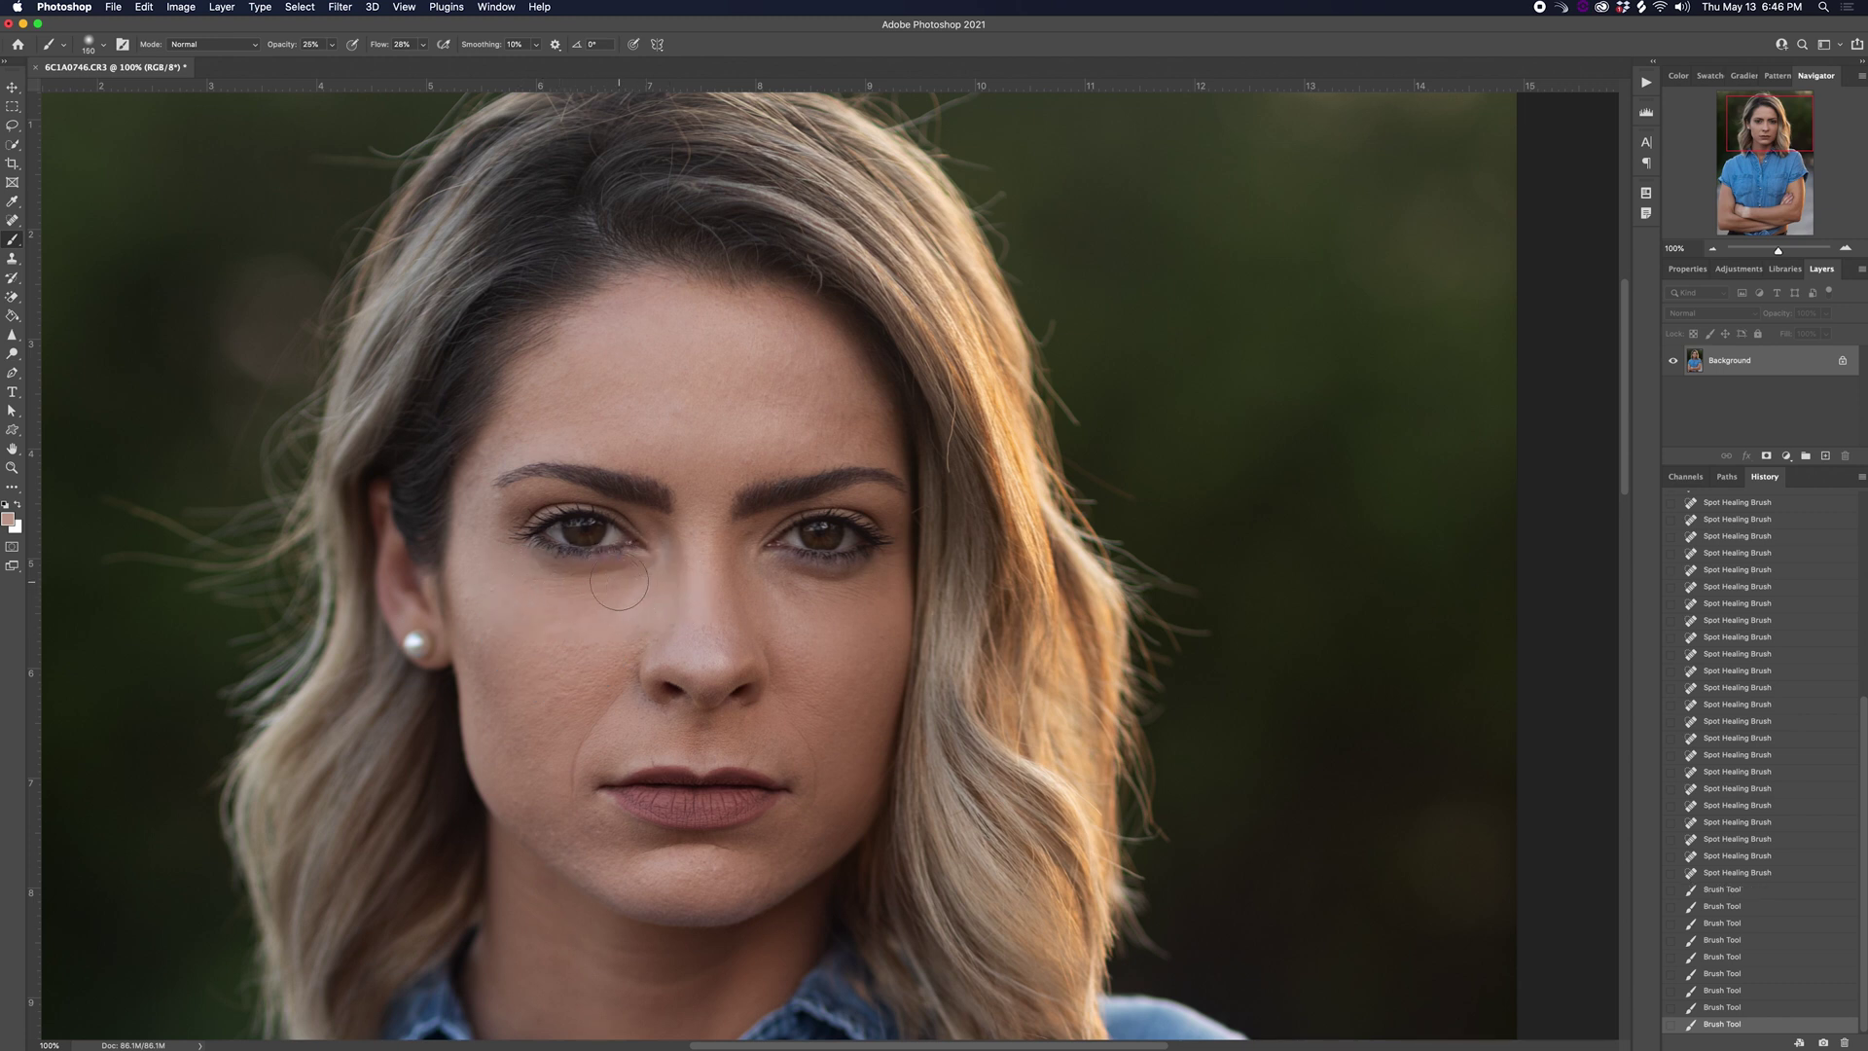
{"action": "mouse_move", "coordinate": [624, 608]}
{"action": "left_mouse_down"}
{"action": "mouse_move", "coordinate": [557, 601]}
{"action": "mouse_move", "coordinate": [621, 597]}
{"action": "left_mouse_up"}
{"action": "left_click", "coordinate": [1740, 840]}
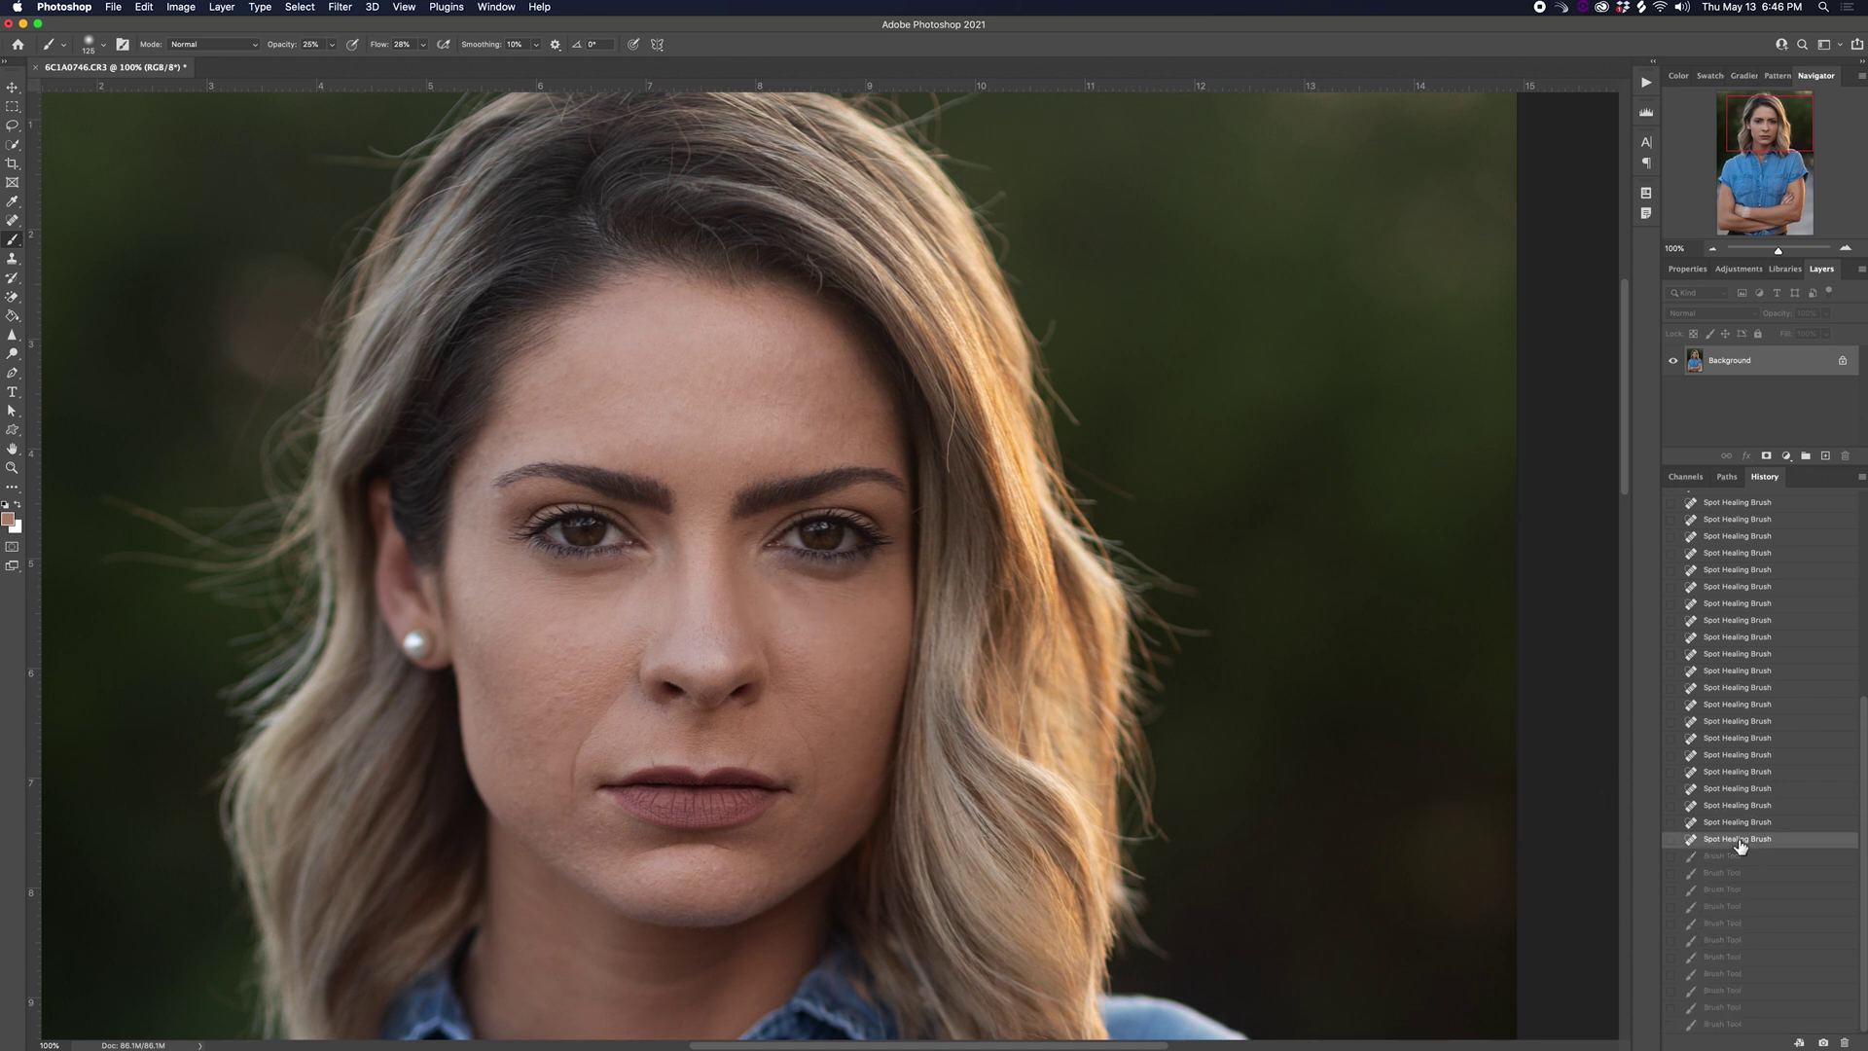
{"action": "left_click", "coordinate": [1735, 1026]}
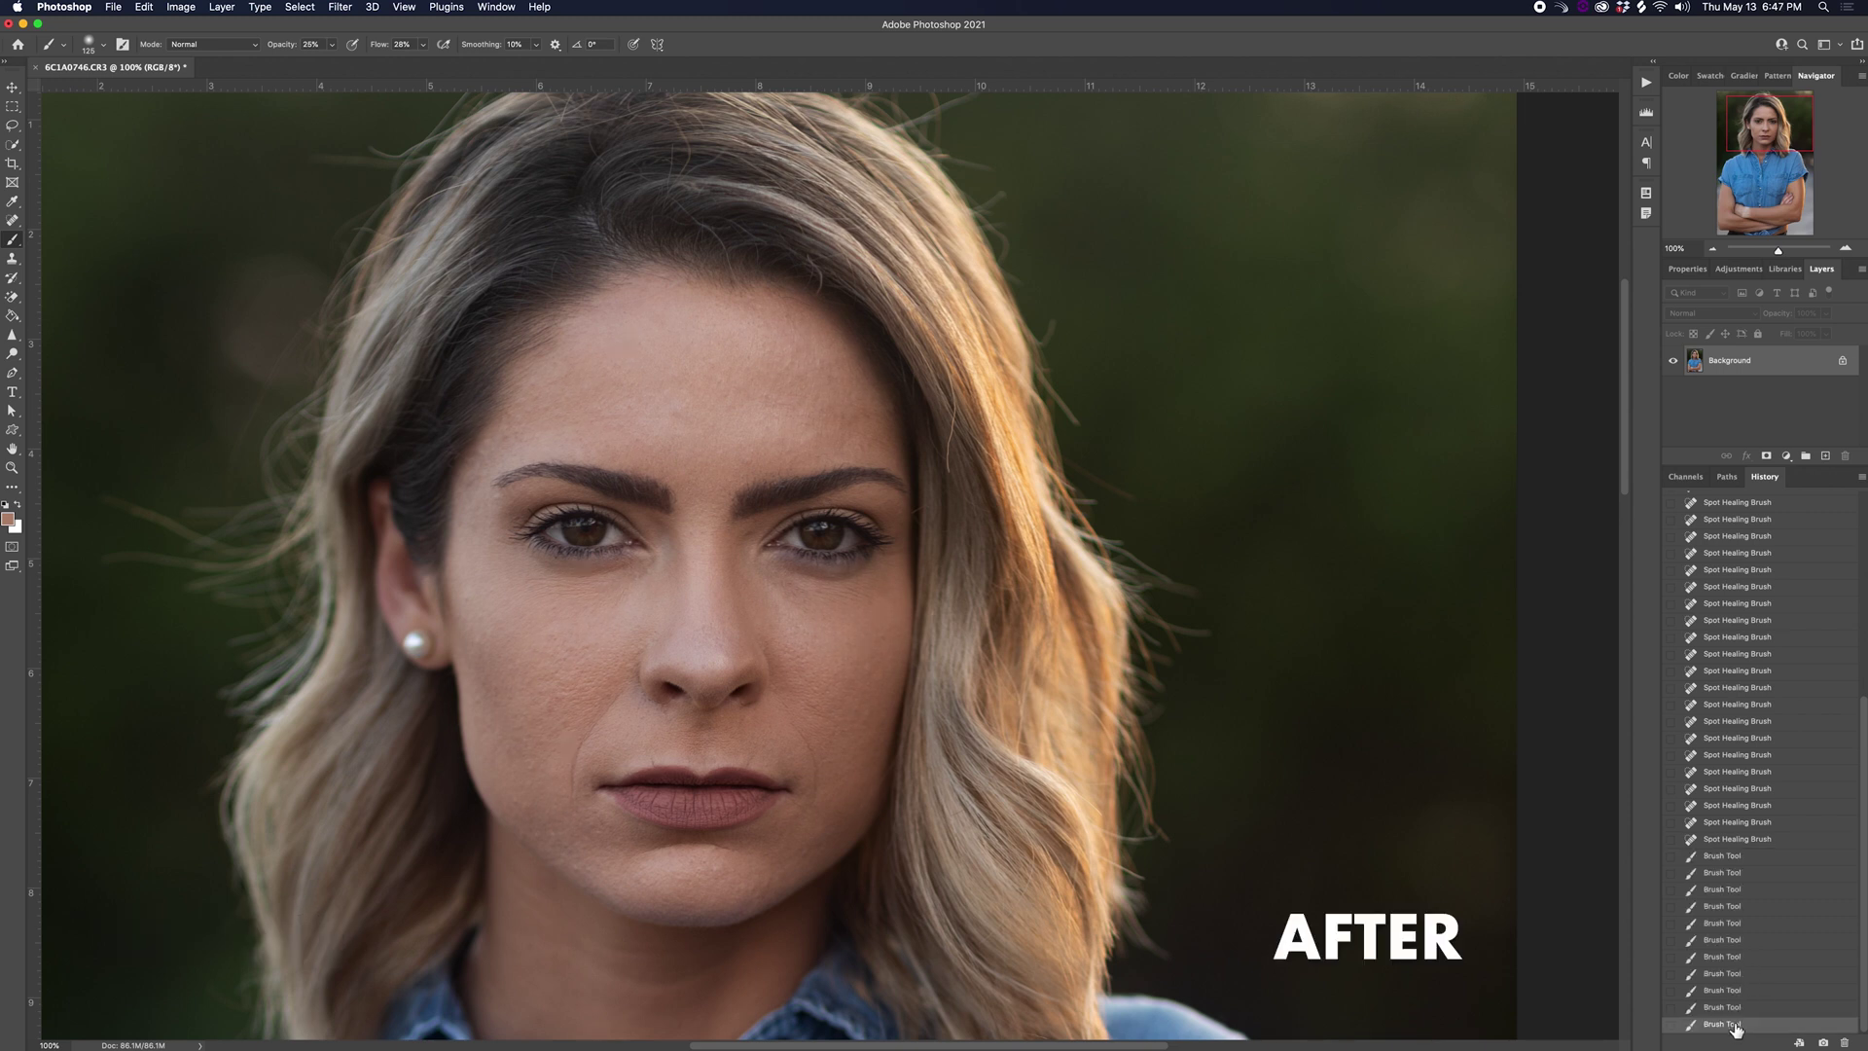
- Heal the remaining blemishes on the chin, along the jaw and around the lips with the Spot Healing Brush at 200% zoom
{"action": "left_click_drag", "start_coordinate": [687, 817], "coordinate": [696, 659]}
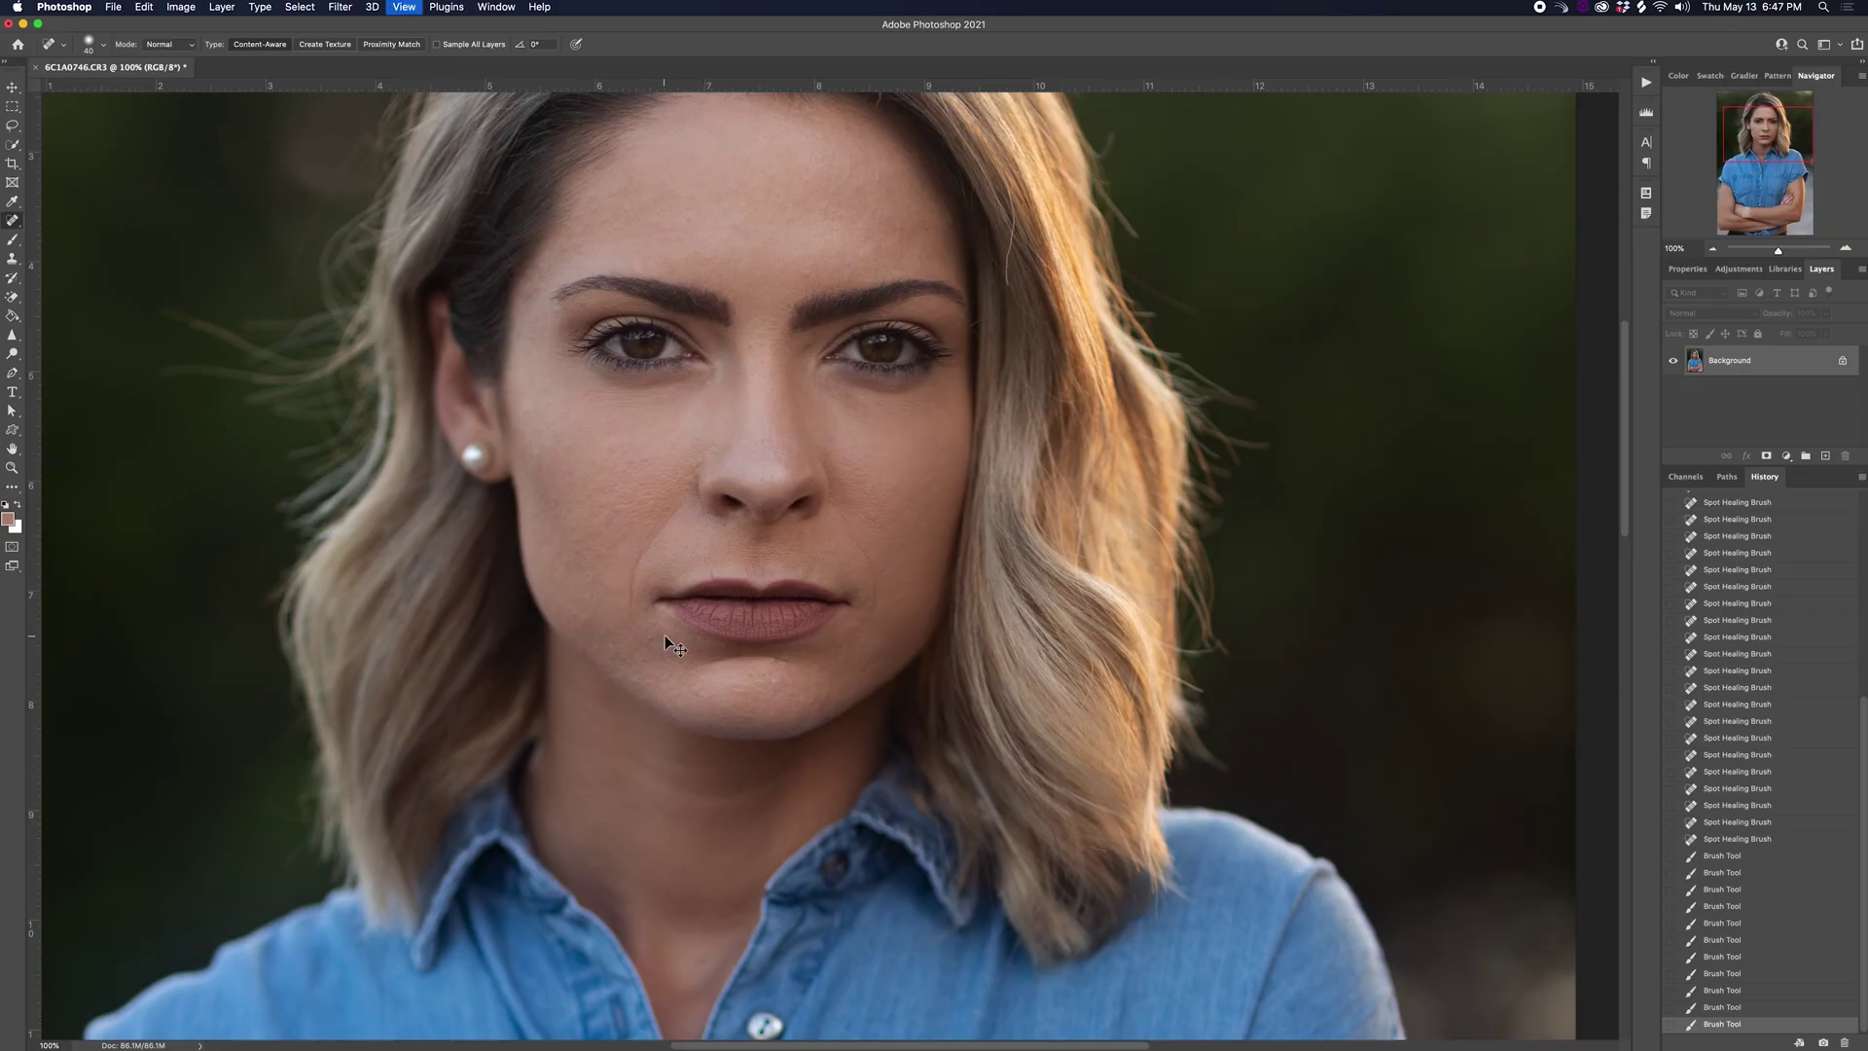
{"action": "key", "text": "super+equal"}
{"action": "left_click", "coordinate": [484, 689]}
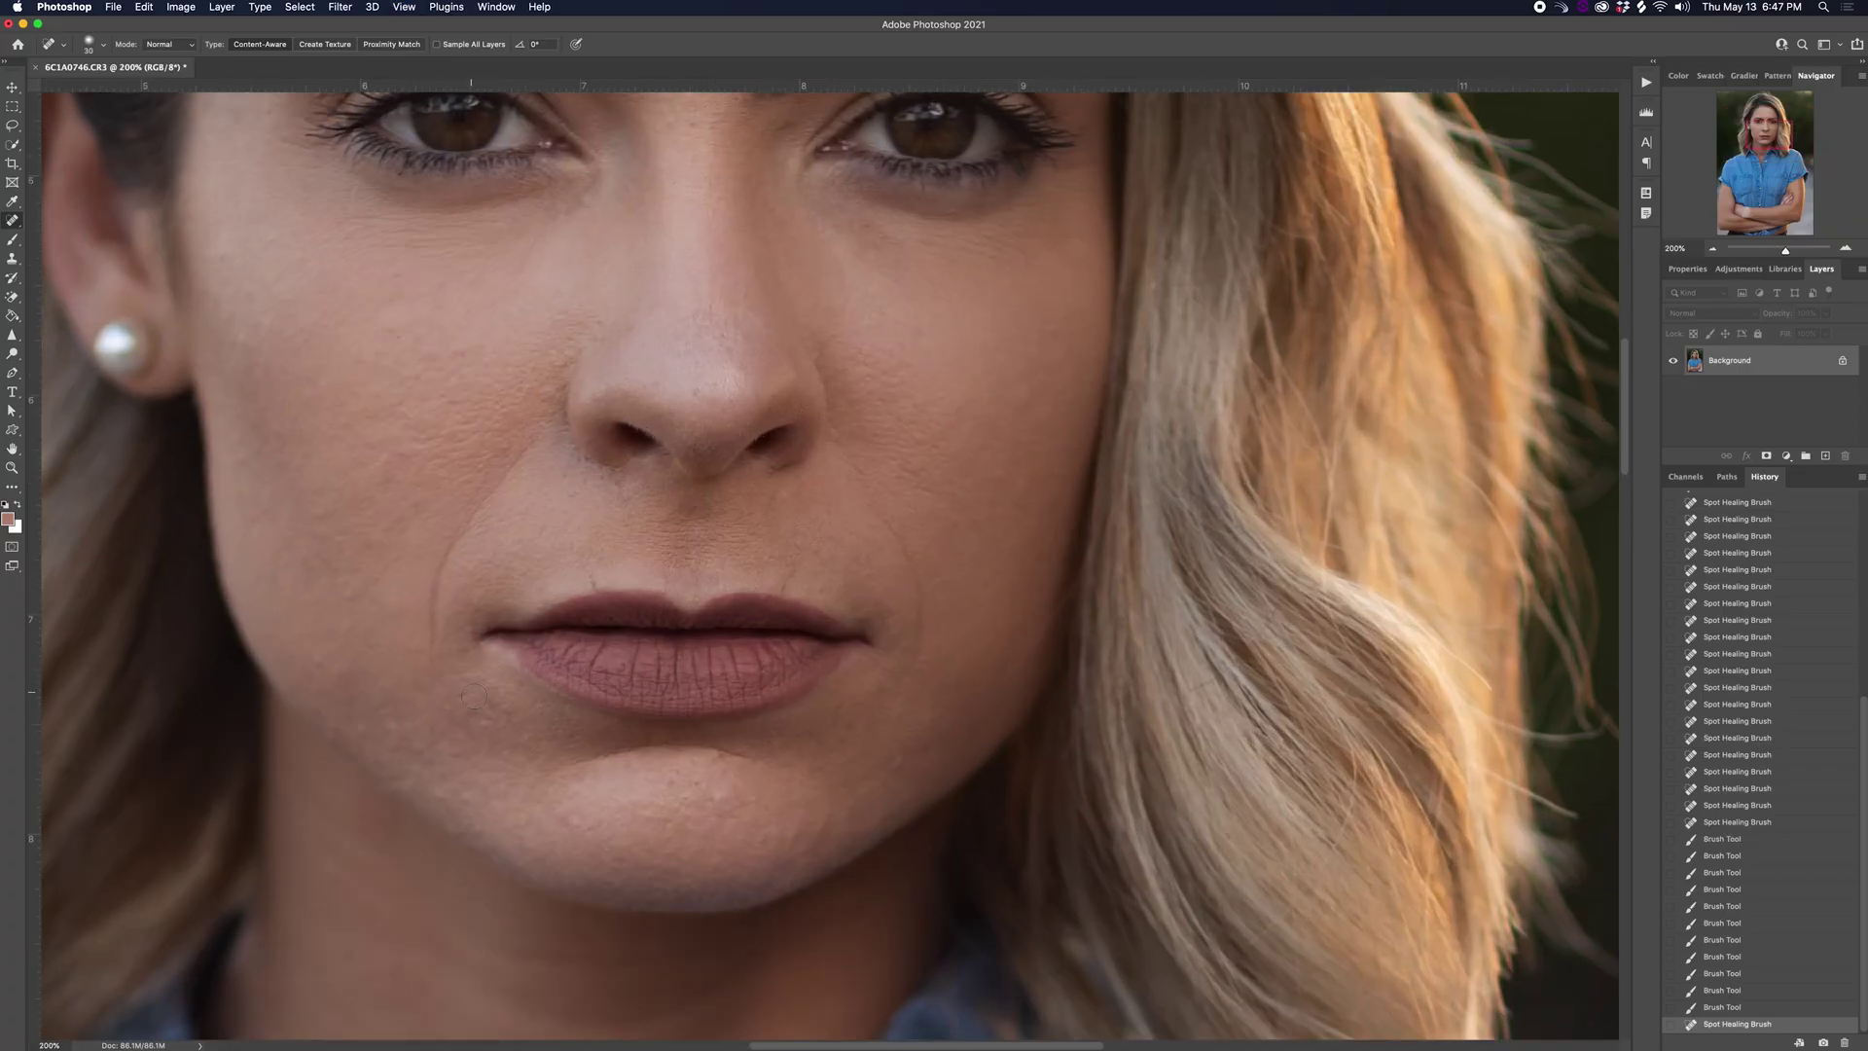
{"action": "left_click", "coordinate": [466, 696]}
{"action": "left_click", "coordinate": [391, 724]}
{"action": "left_click", "coordinate": [479, 720]}
{"action": "left_click", "coordinate": [479, 718]}
{"action": "left_click", "coordinate": [487, 688]}
{"action": "left_click", "coordinate": [575, 818]}
{"action": "left_click", "coordinate": [686, 784]}
{"action": "left_click", "coordinate": [662, 812]}
{"action": "left_click", "coordinate": [591, 578]}
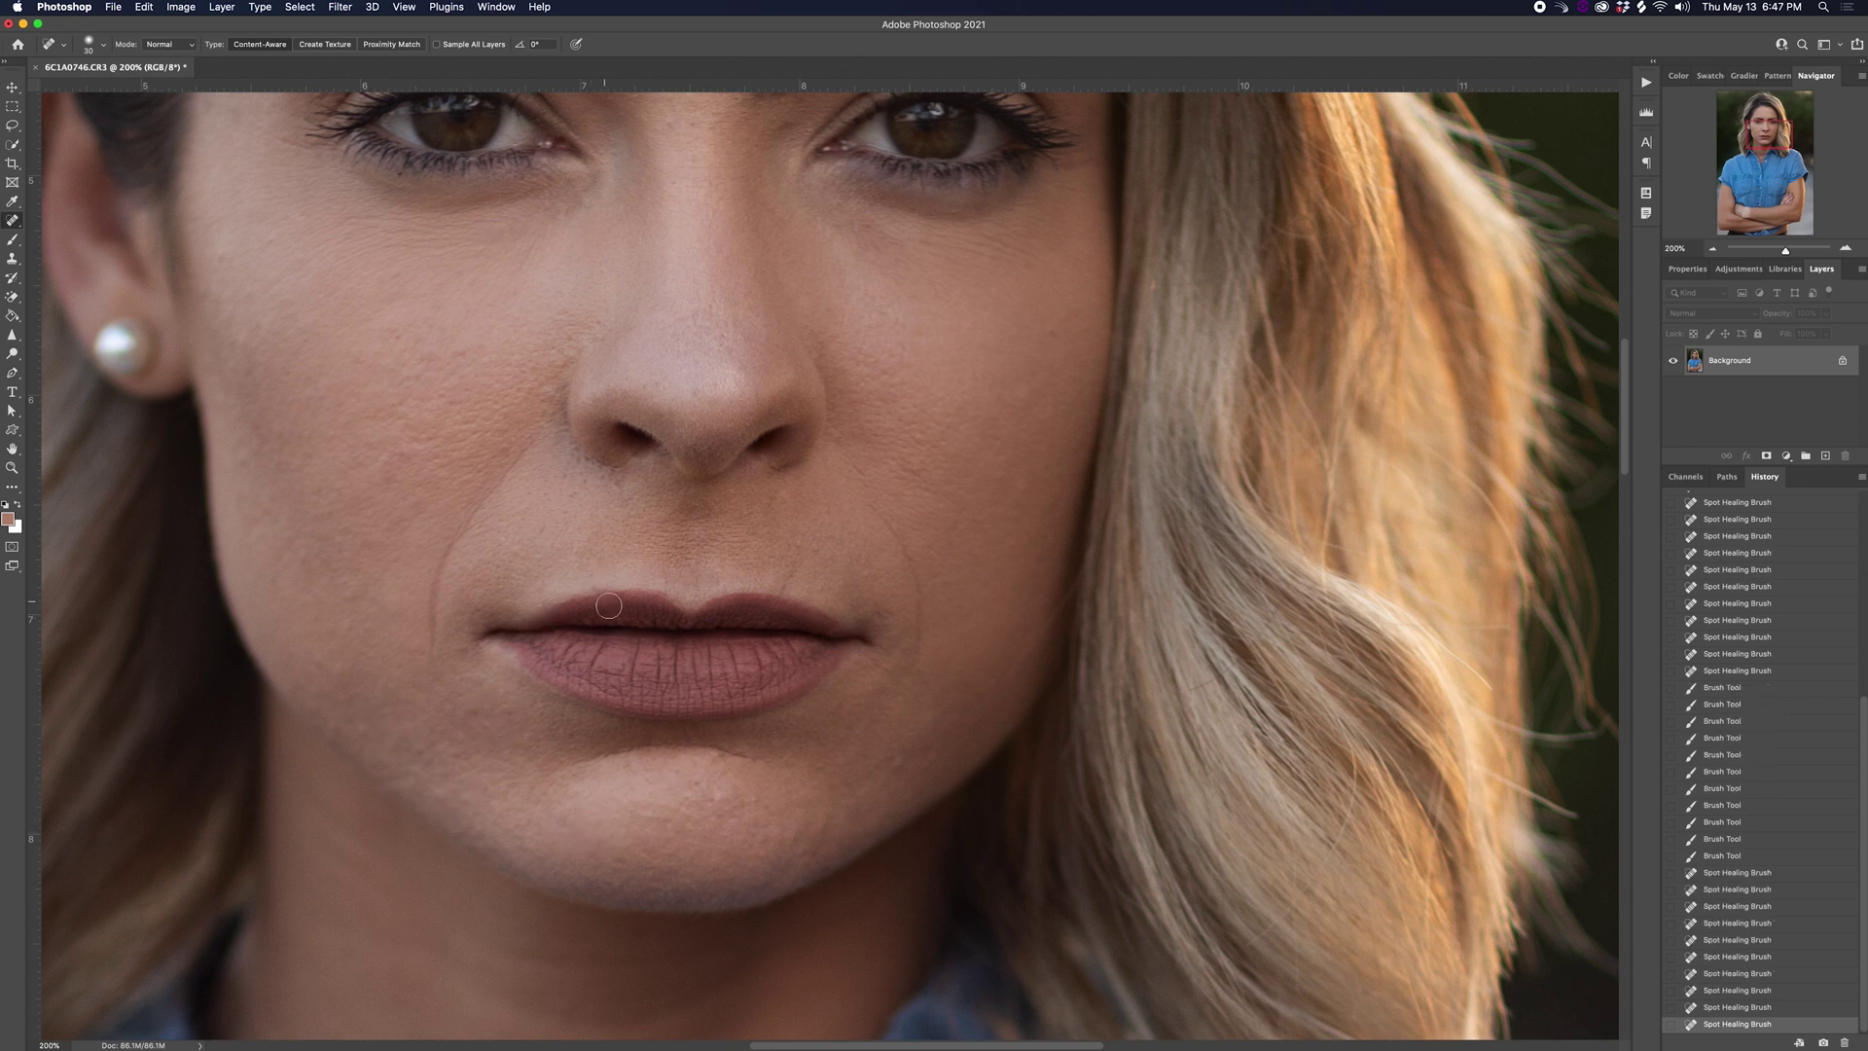
- Even out the chin and the skin around the mouth with sampled tones using the Brush tool, and heal a spot on the cheek
{"action": "key", "text": "super+minus"}
{"action": "left_click", "coordinate": [13, 239]}
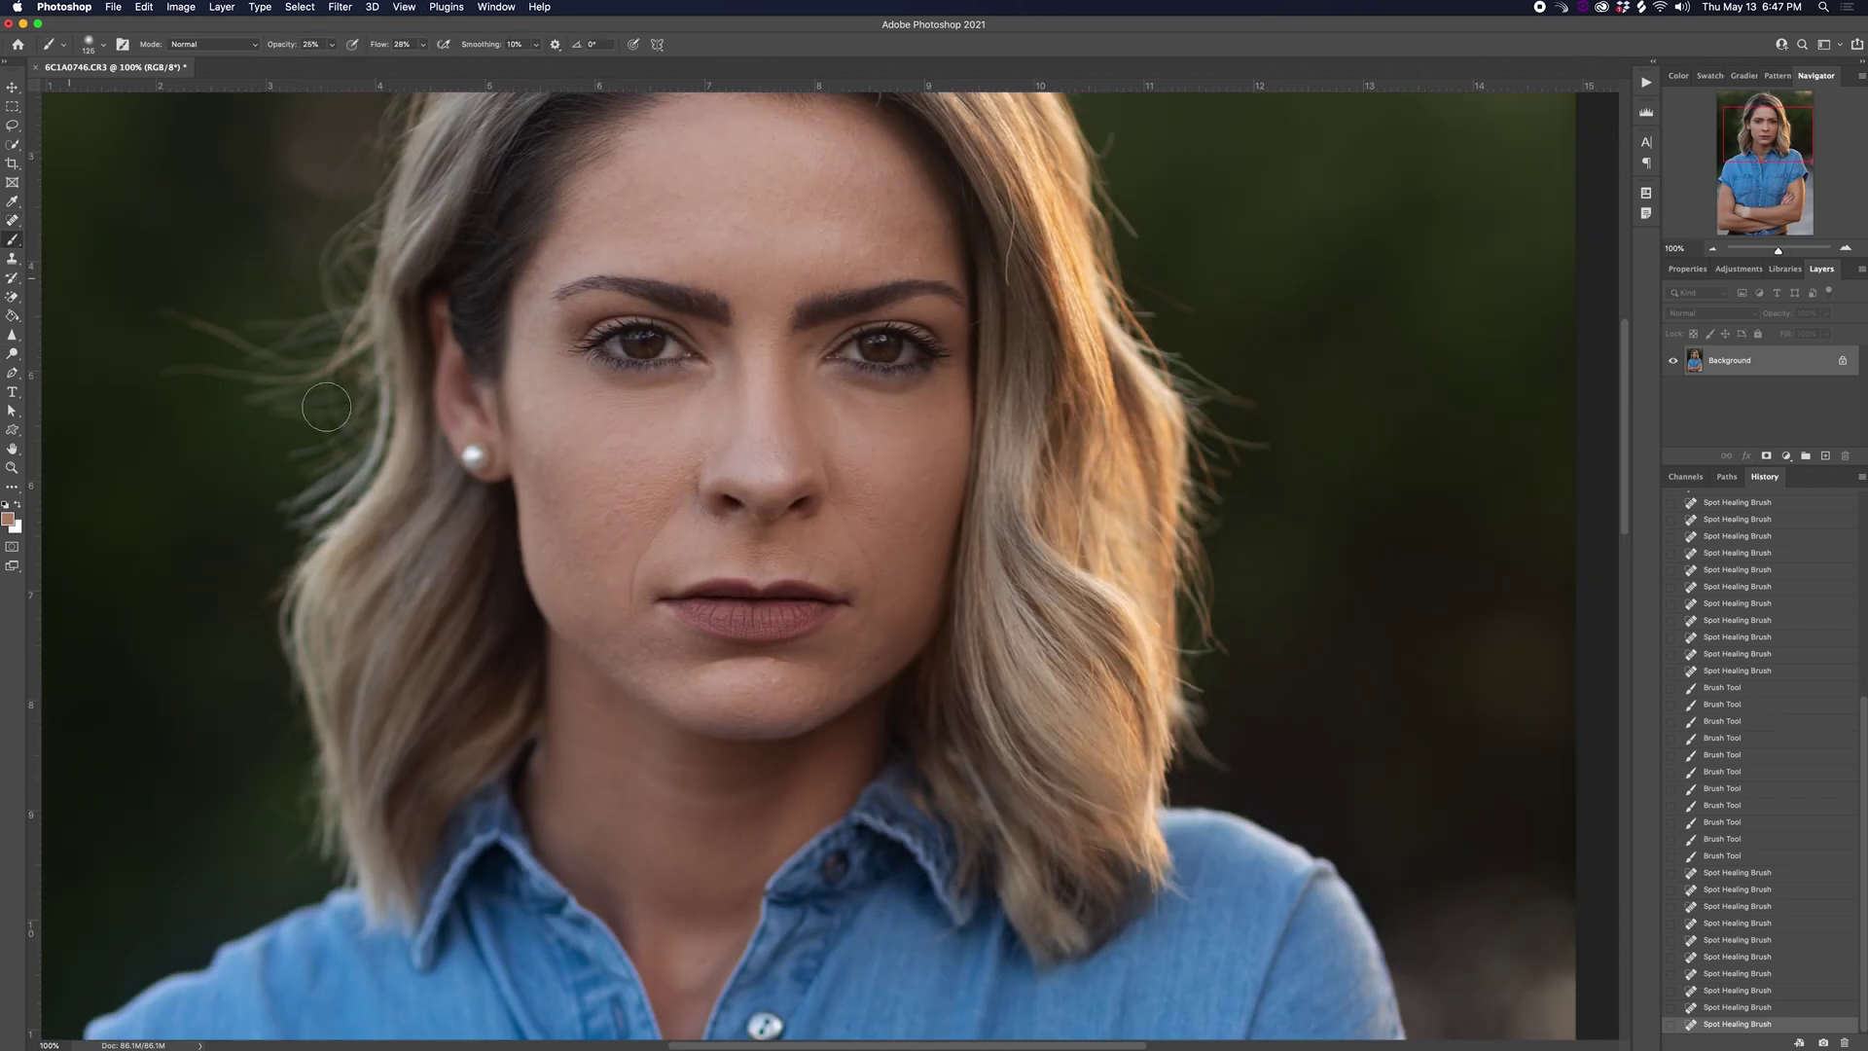
{"action": "left_click", "coordinate": [661, 658], "text": "alt"}
{"action": "left_click", "coordinate": [754, 681]}
{"action": "left_click", "coordinate": [727, 698], "text": "alt"}
{"action": "key", "text": "bracketright"}
{"action": "key", "text": "bracketright"}
{"action": "left_click", "coordinate": [895, 656]}
{"action": "left_click", "coordinate": [835, 669], "text": "alt"}
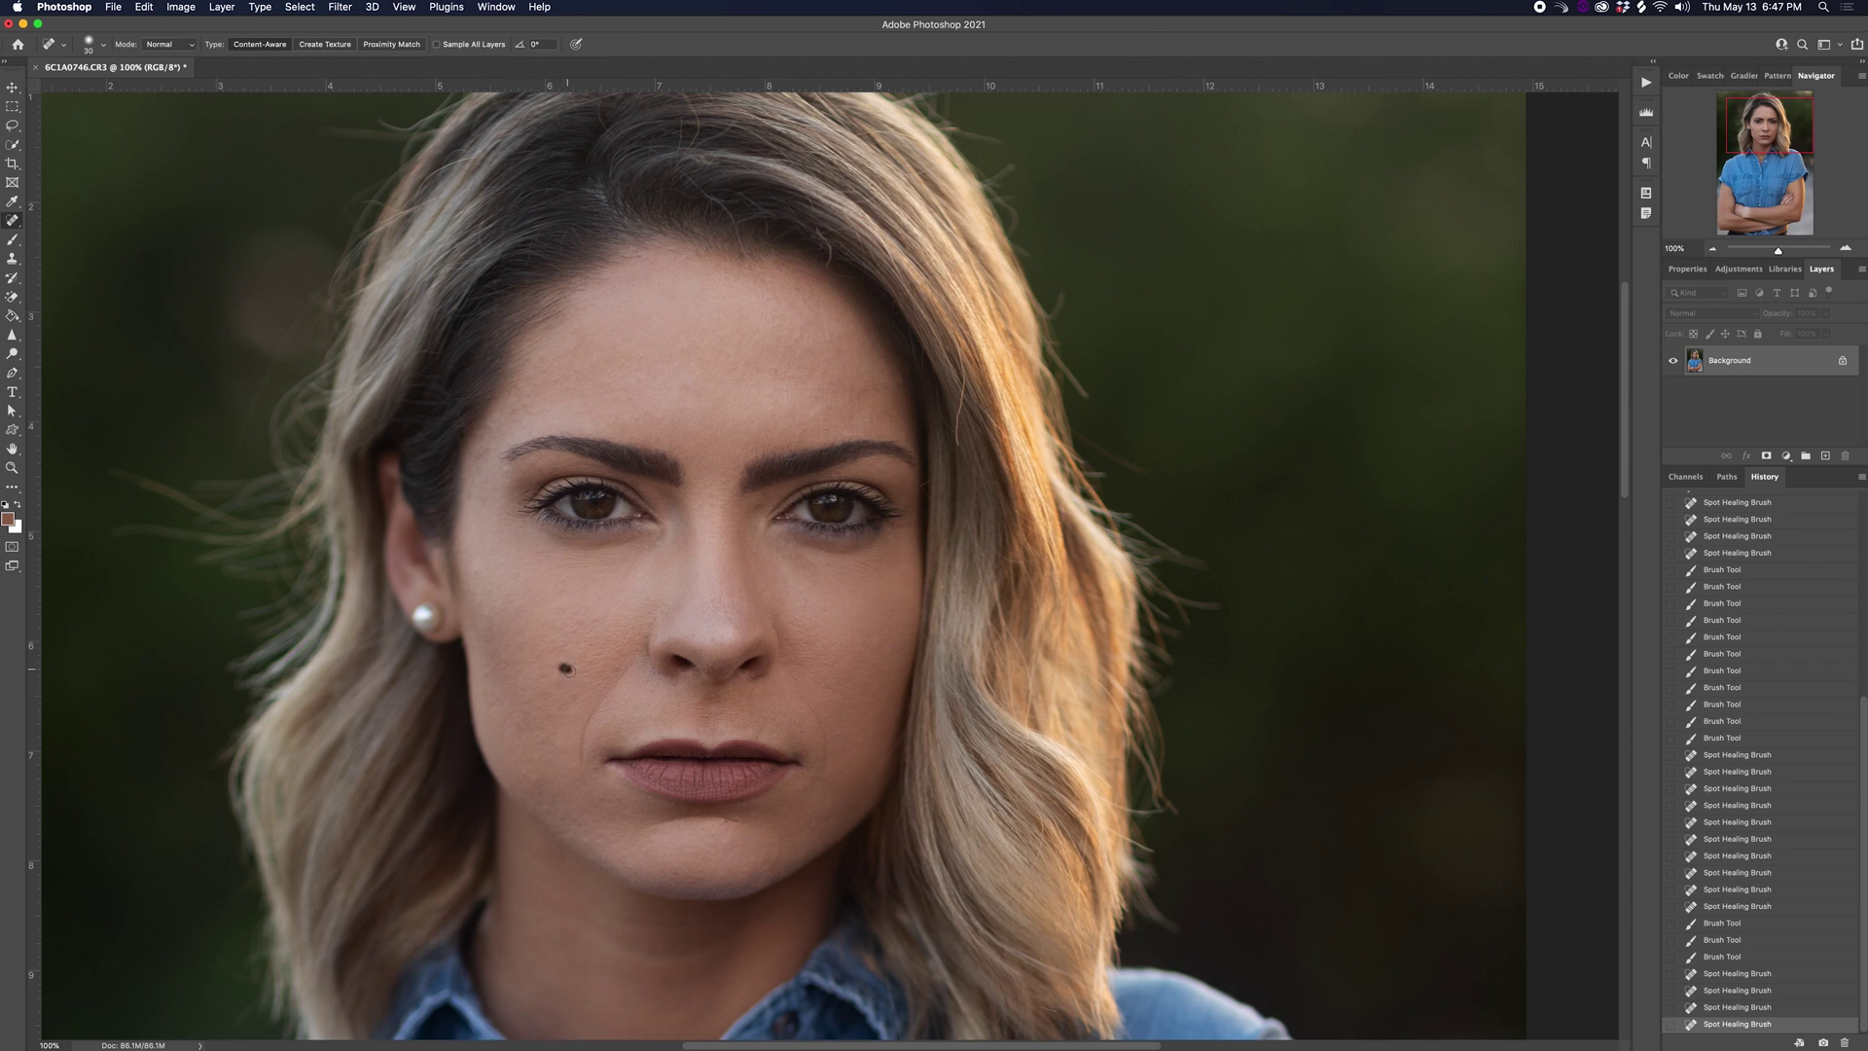
{"action": "left_click", "coordinate": [566, 669]}
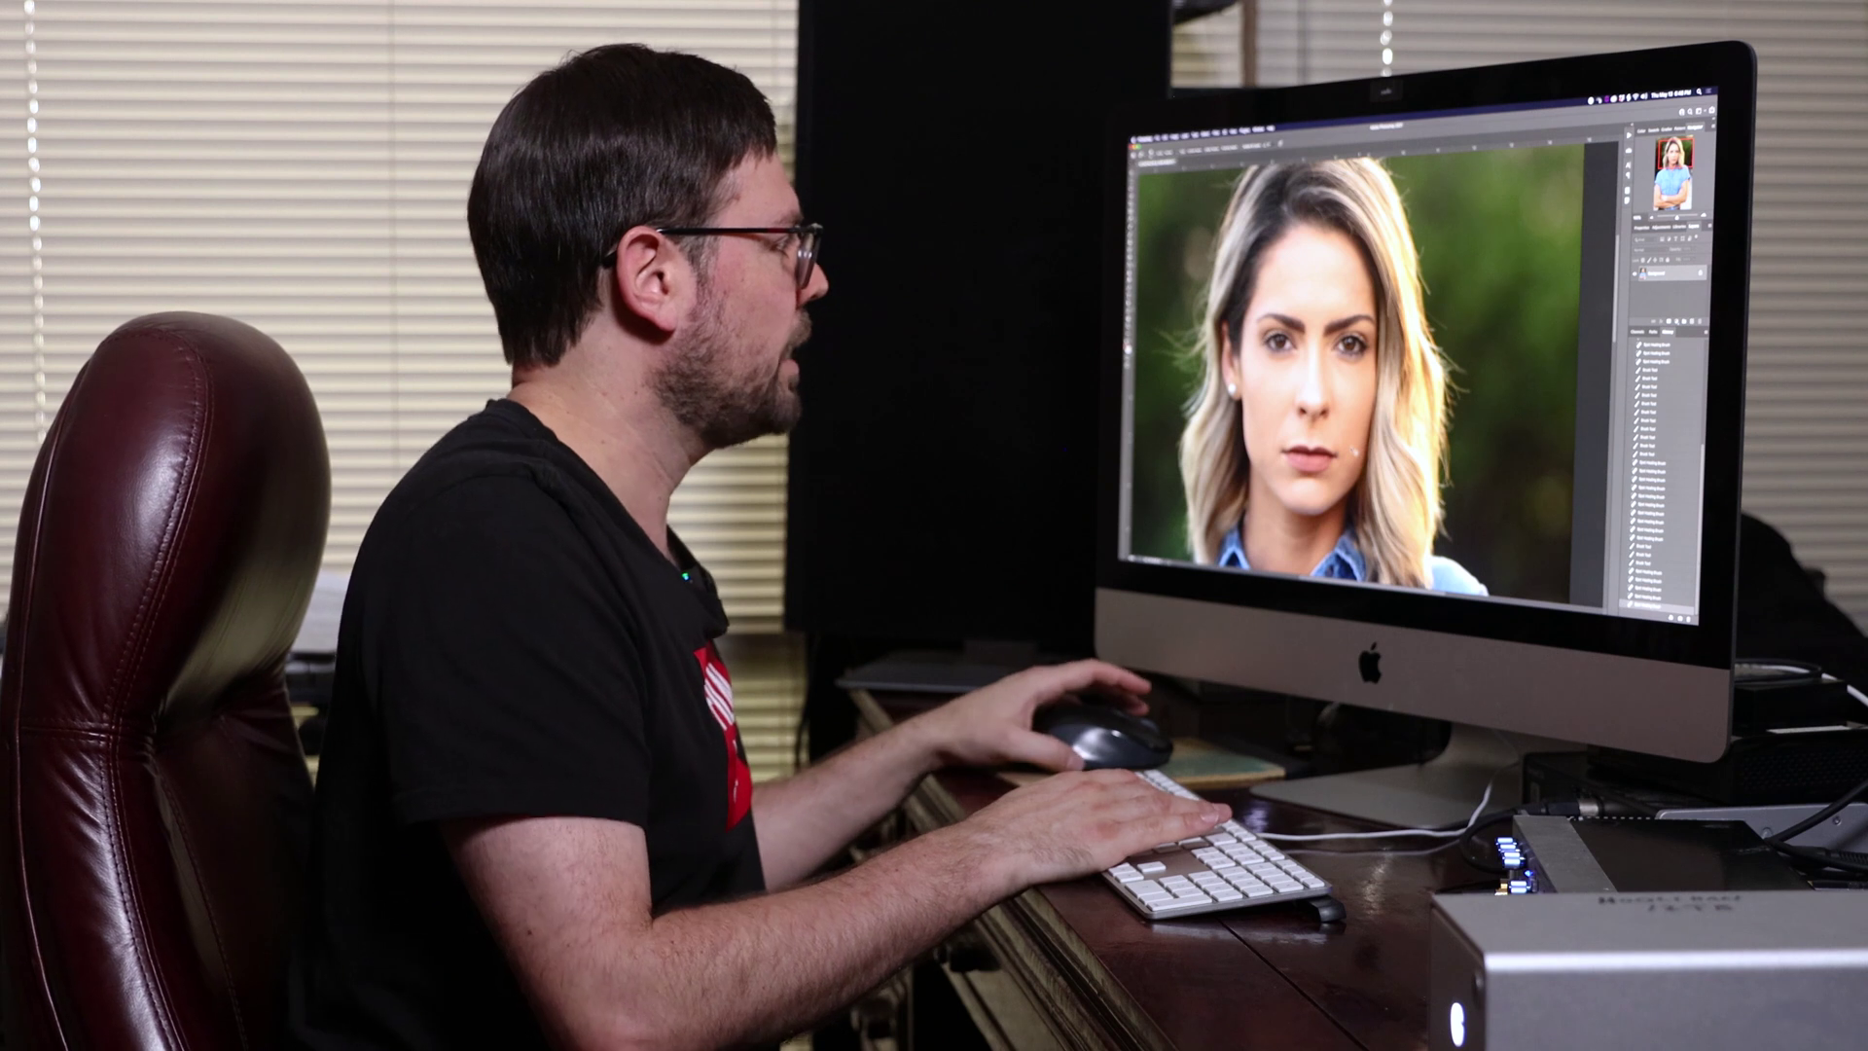
- Compare the retouched portrait with the originally opened state in the history and restore the latest state
{"action": "key", "text": "super+minus"}
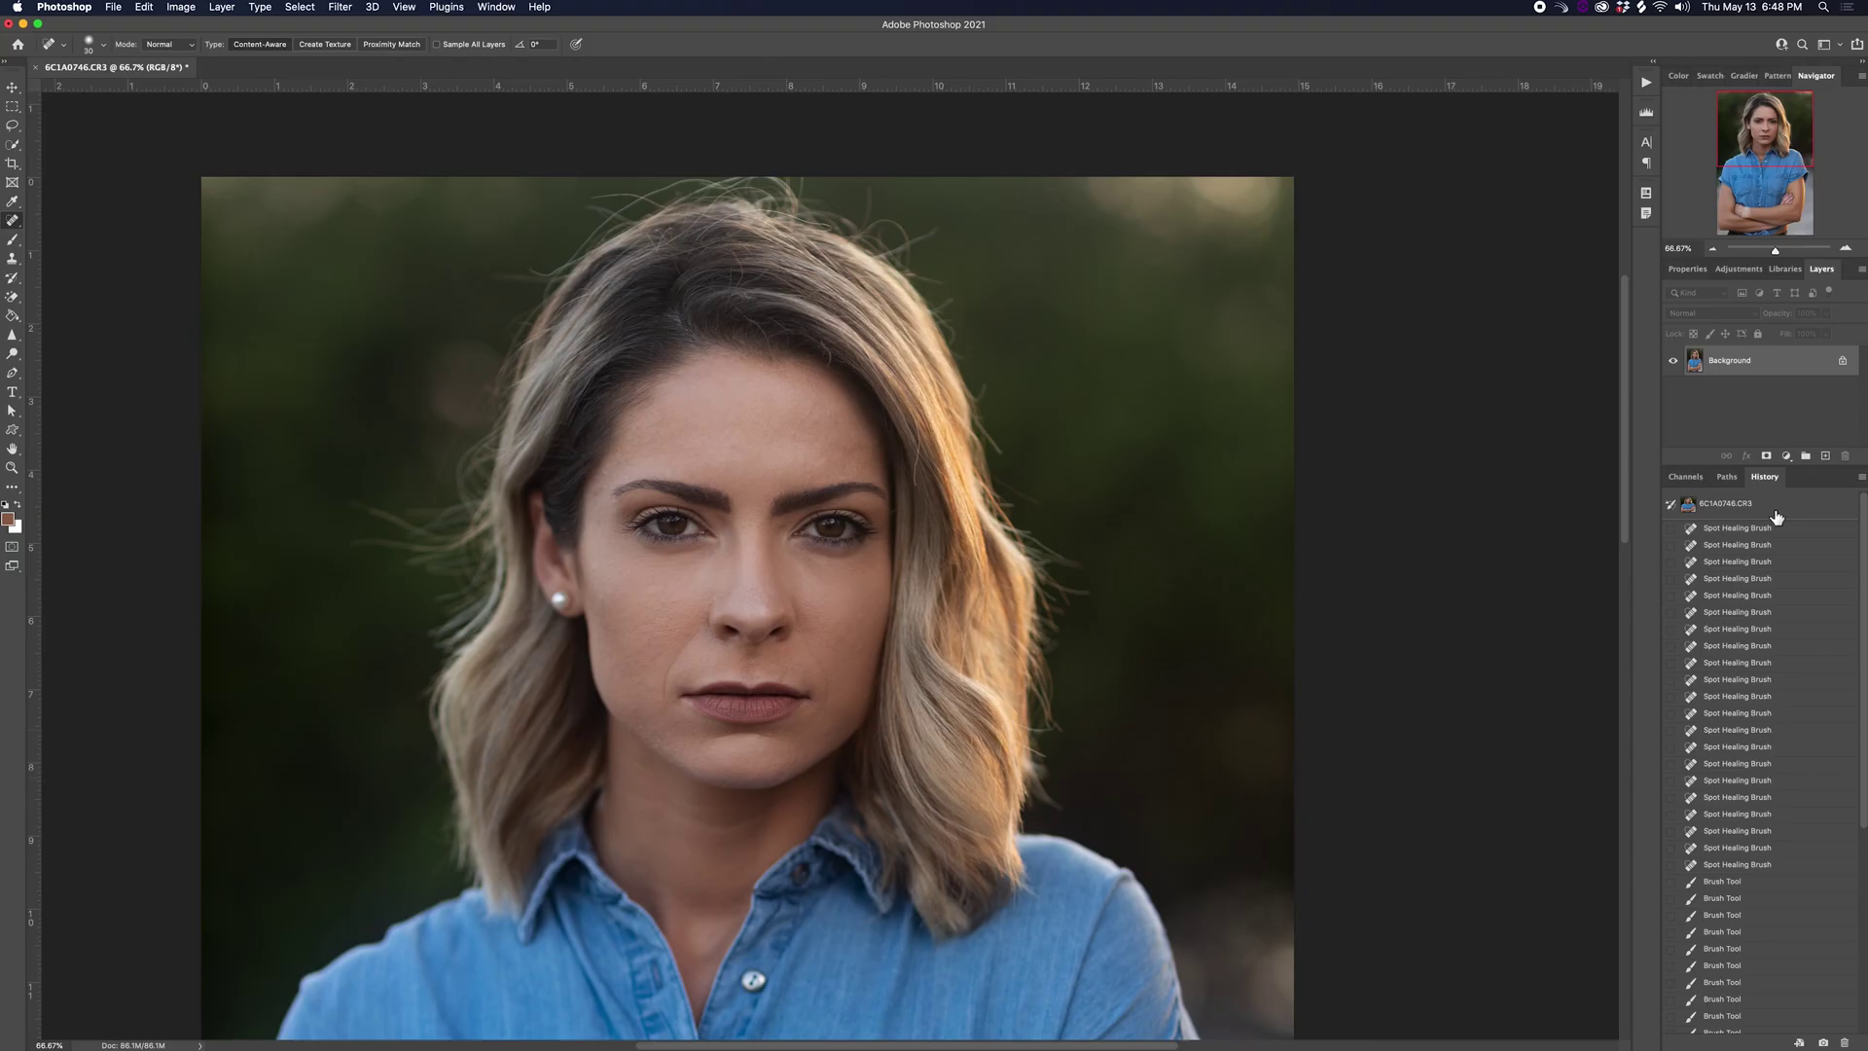
{"action": "left_click", "coordinate": [1777, 515]}
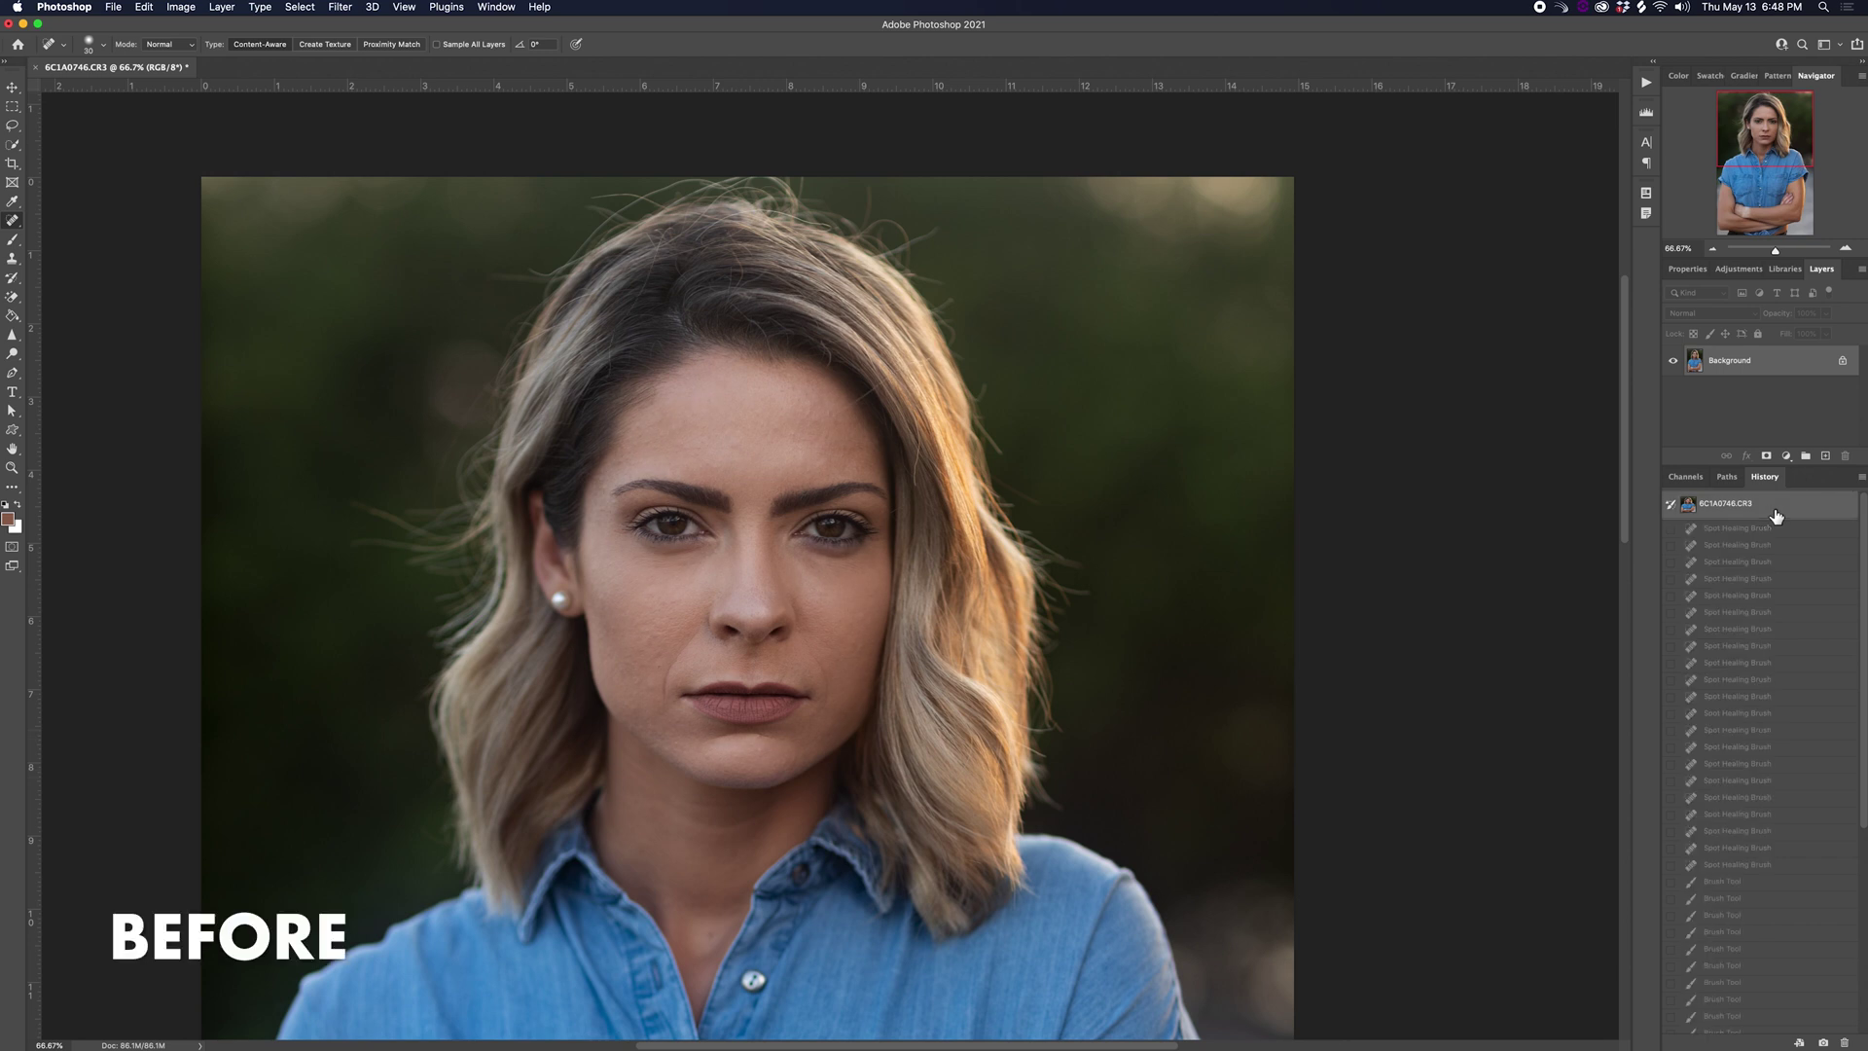
{"action": "key", "text": "super+1"}
{"action": "scroll", "coordinate": [1755, 960], "scroll_direction": "down", "scroll_amount": 8}
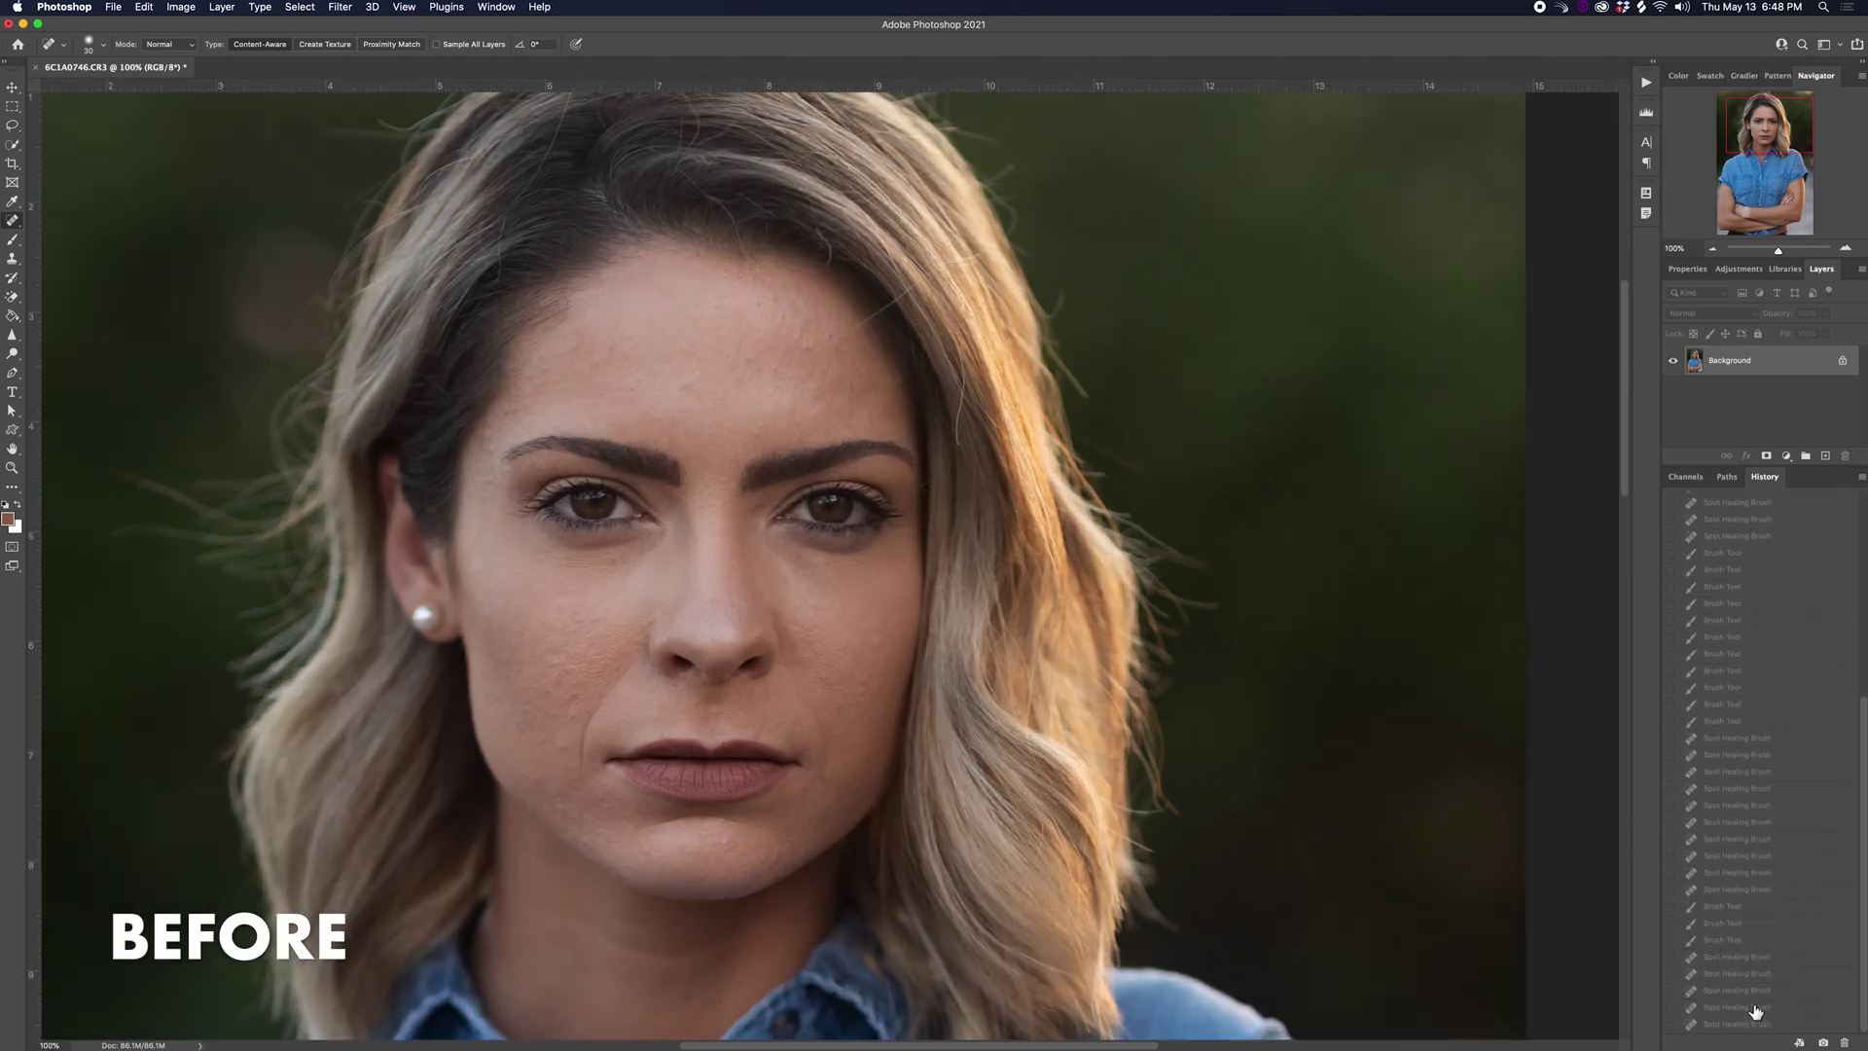
{"action": "left_click", "coordinate": [1737, 1024]}
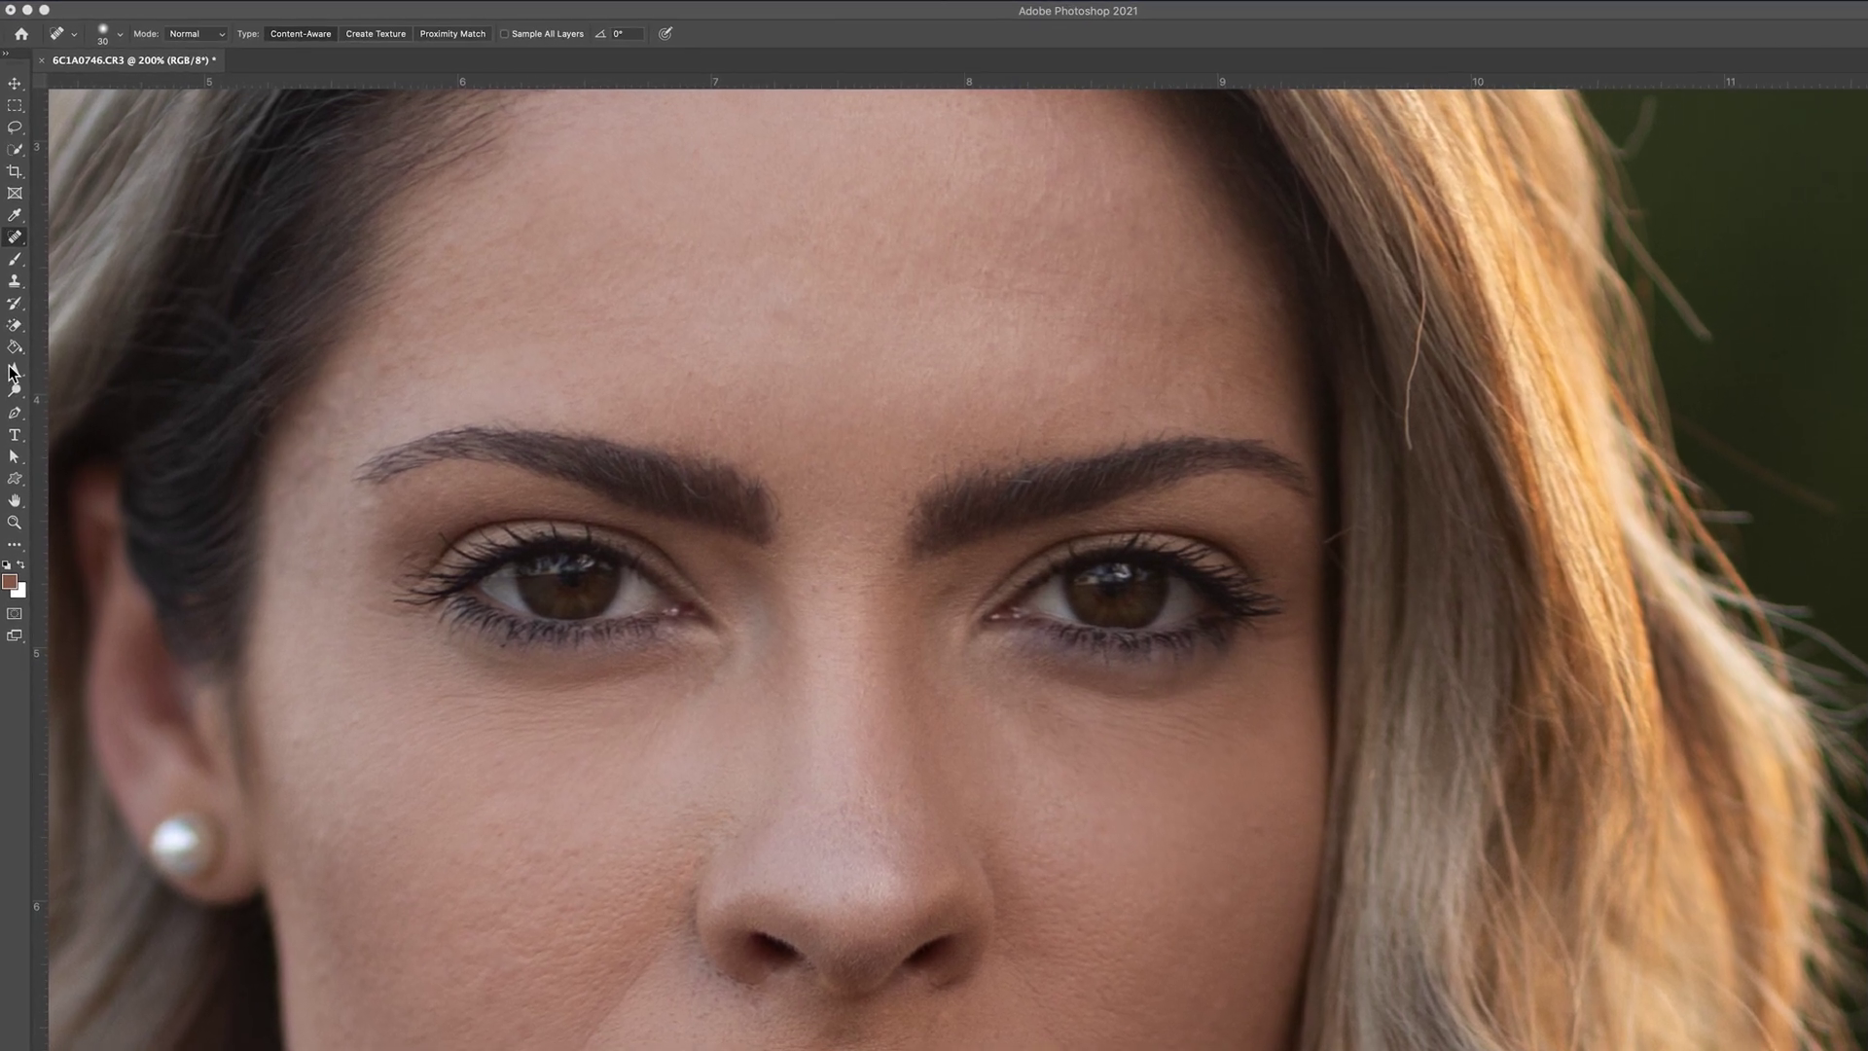
- Switch to the Sharpen tool and set its brush to 175 px with 20% hardness
{"action": "left_click", "coordinate": [12, 333]}
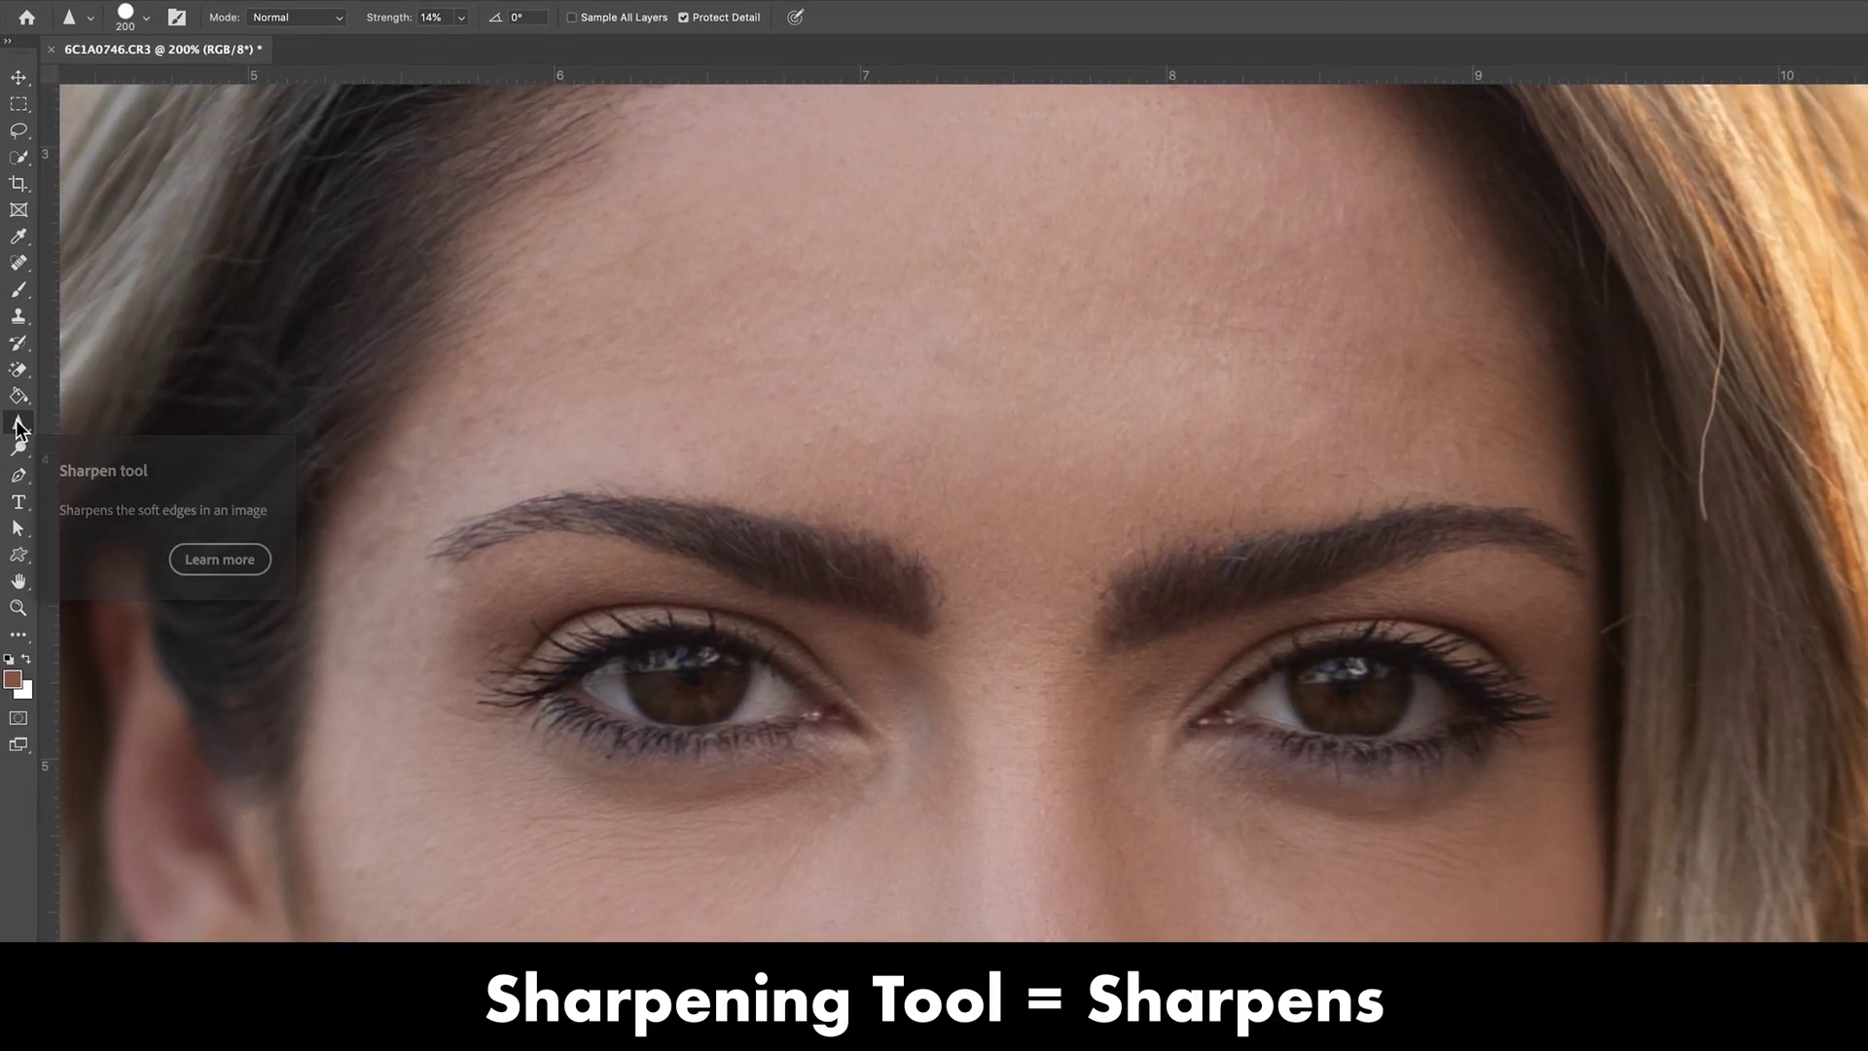
{"action": "left_click", "coordinate": [16, 419]}
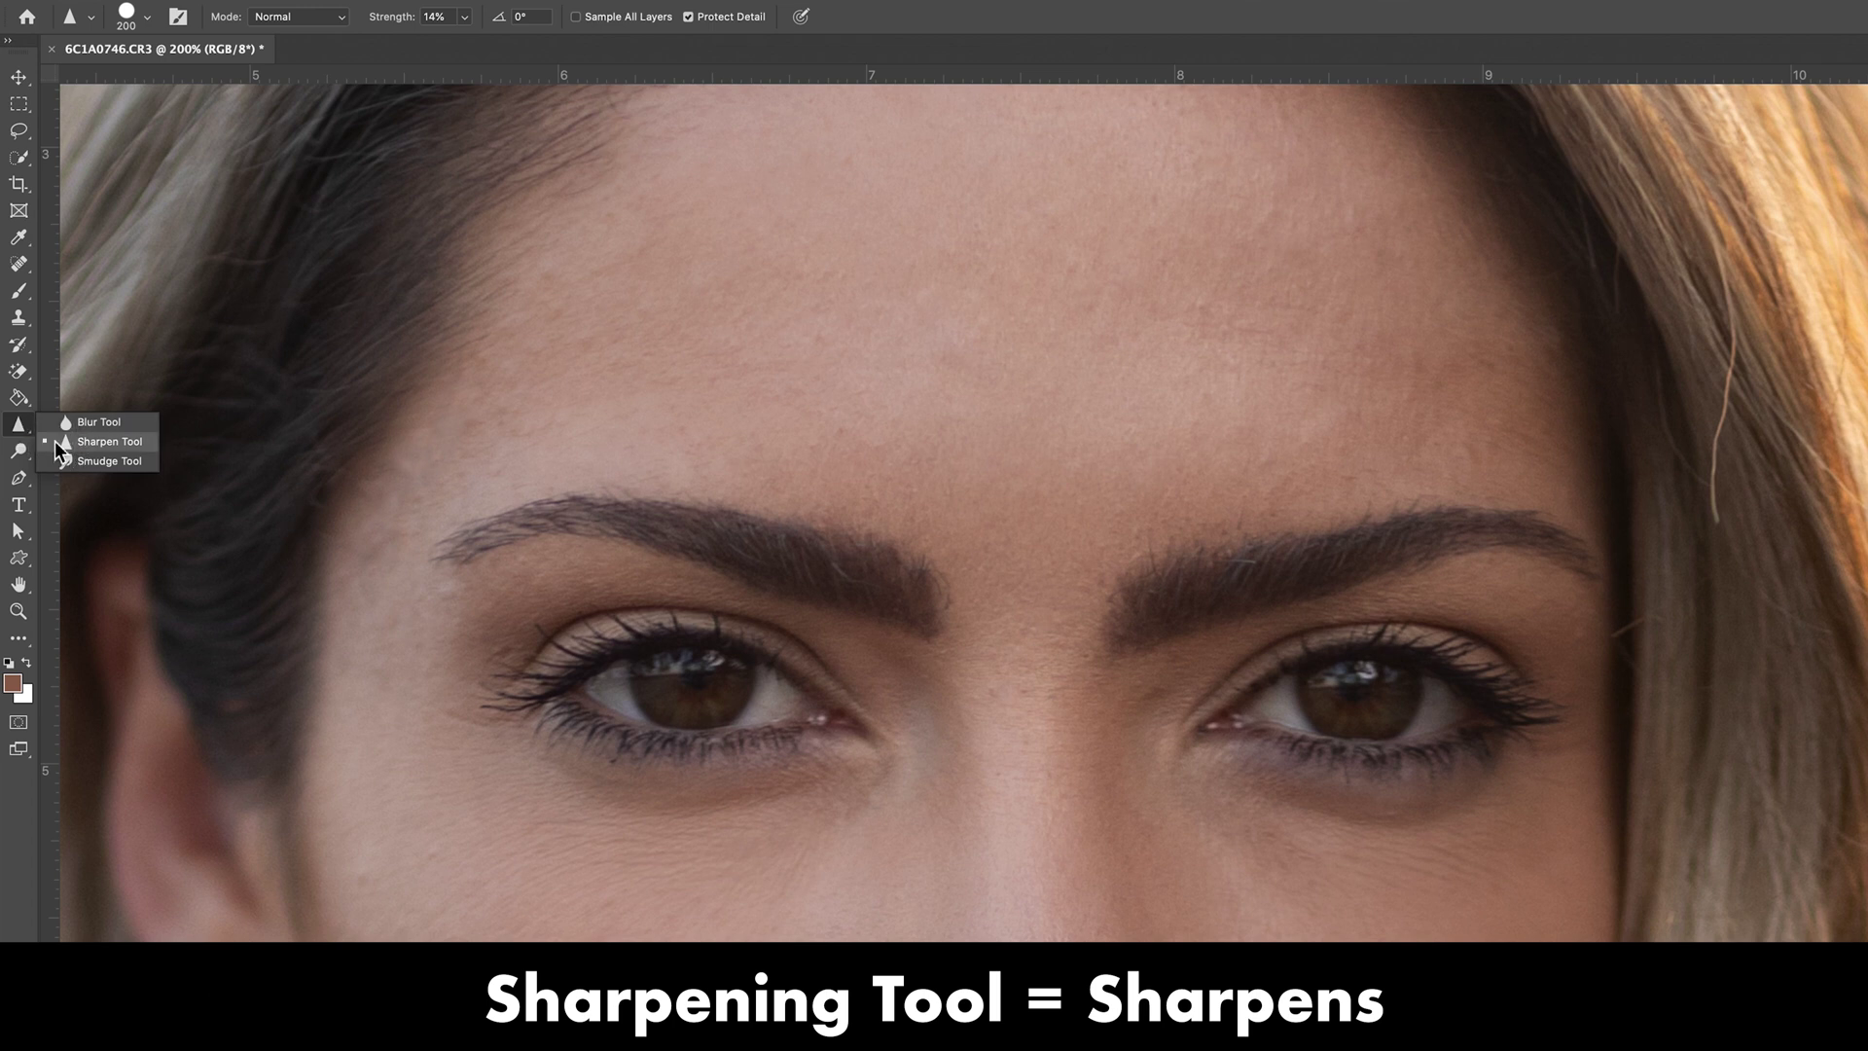
{"action": "left_click", "coordinate": [87, 440]}
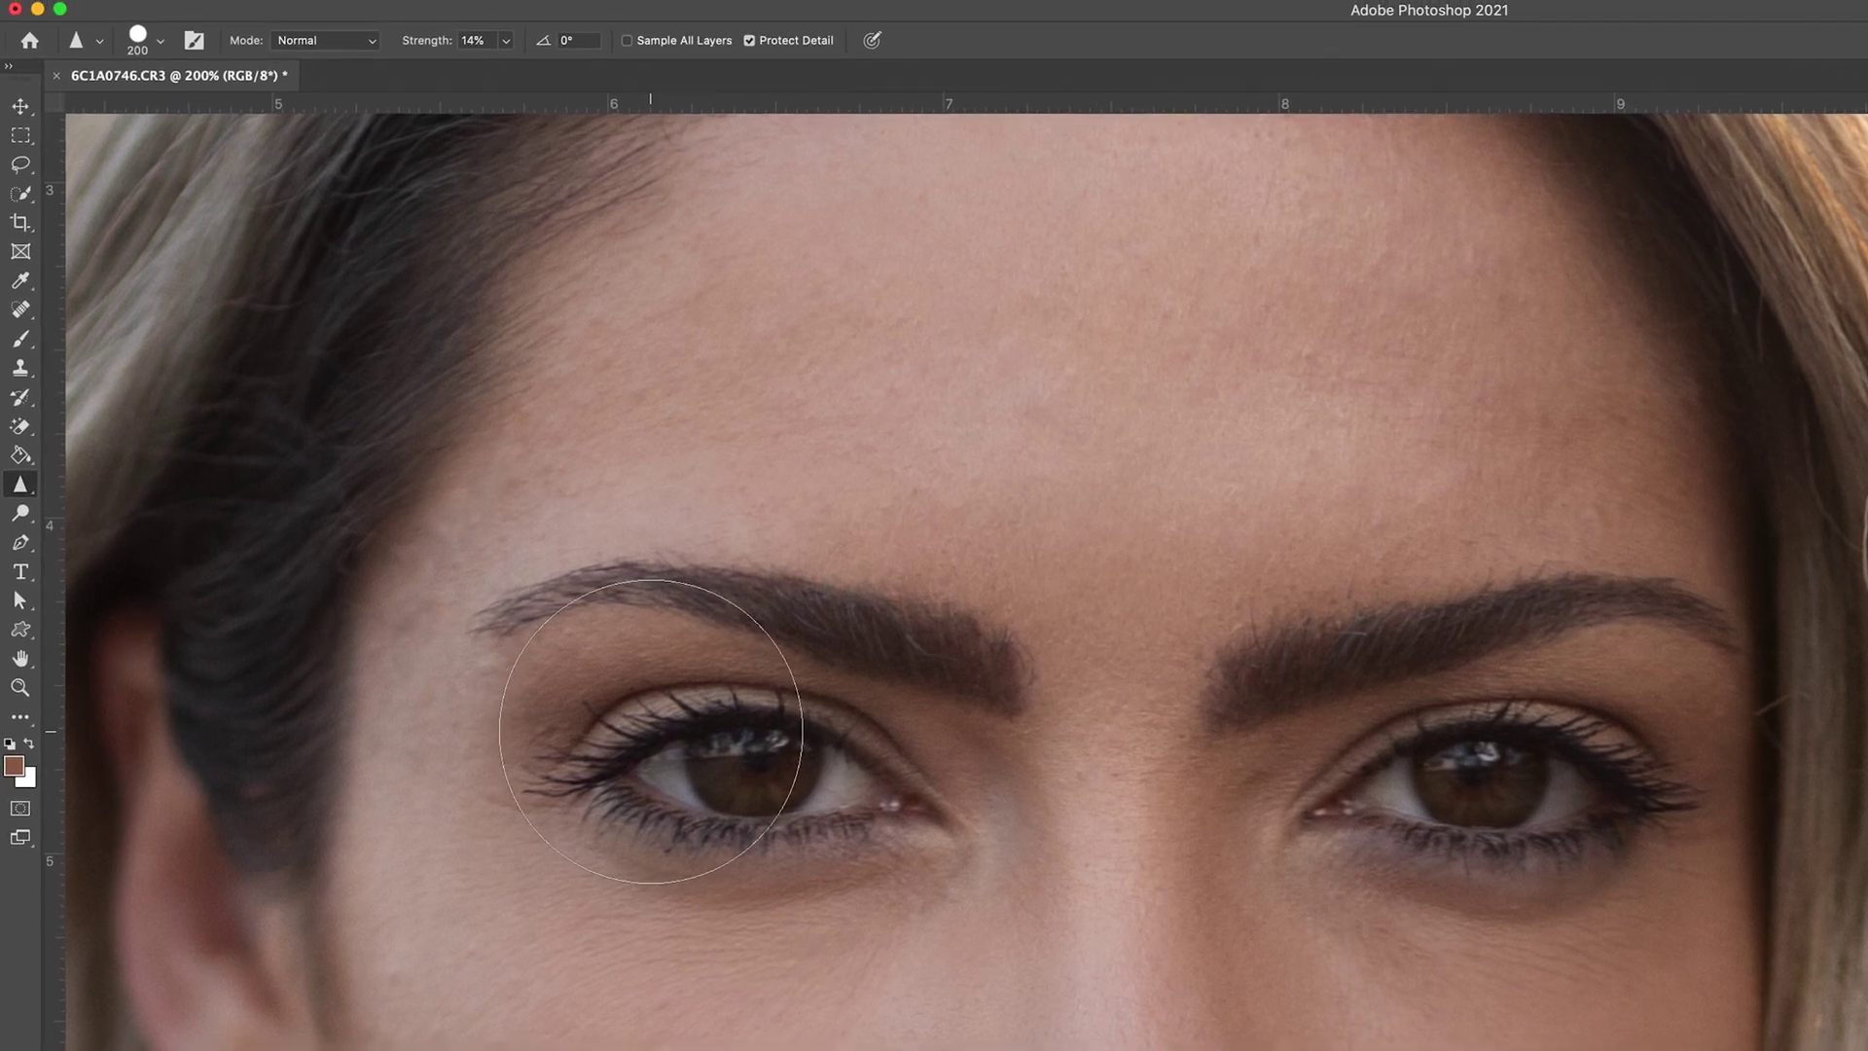
{"action": "key", "text": "bracketleft"}
{"action": "key", "text": "bracketleft"}
{"action": "key", "text": "bracketleft"}
{"action": "key", "text": "bracketright"}
{"action": "key", "text": "bracketright"}
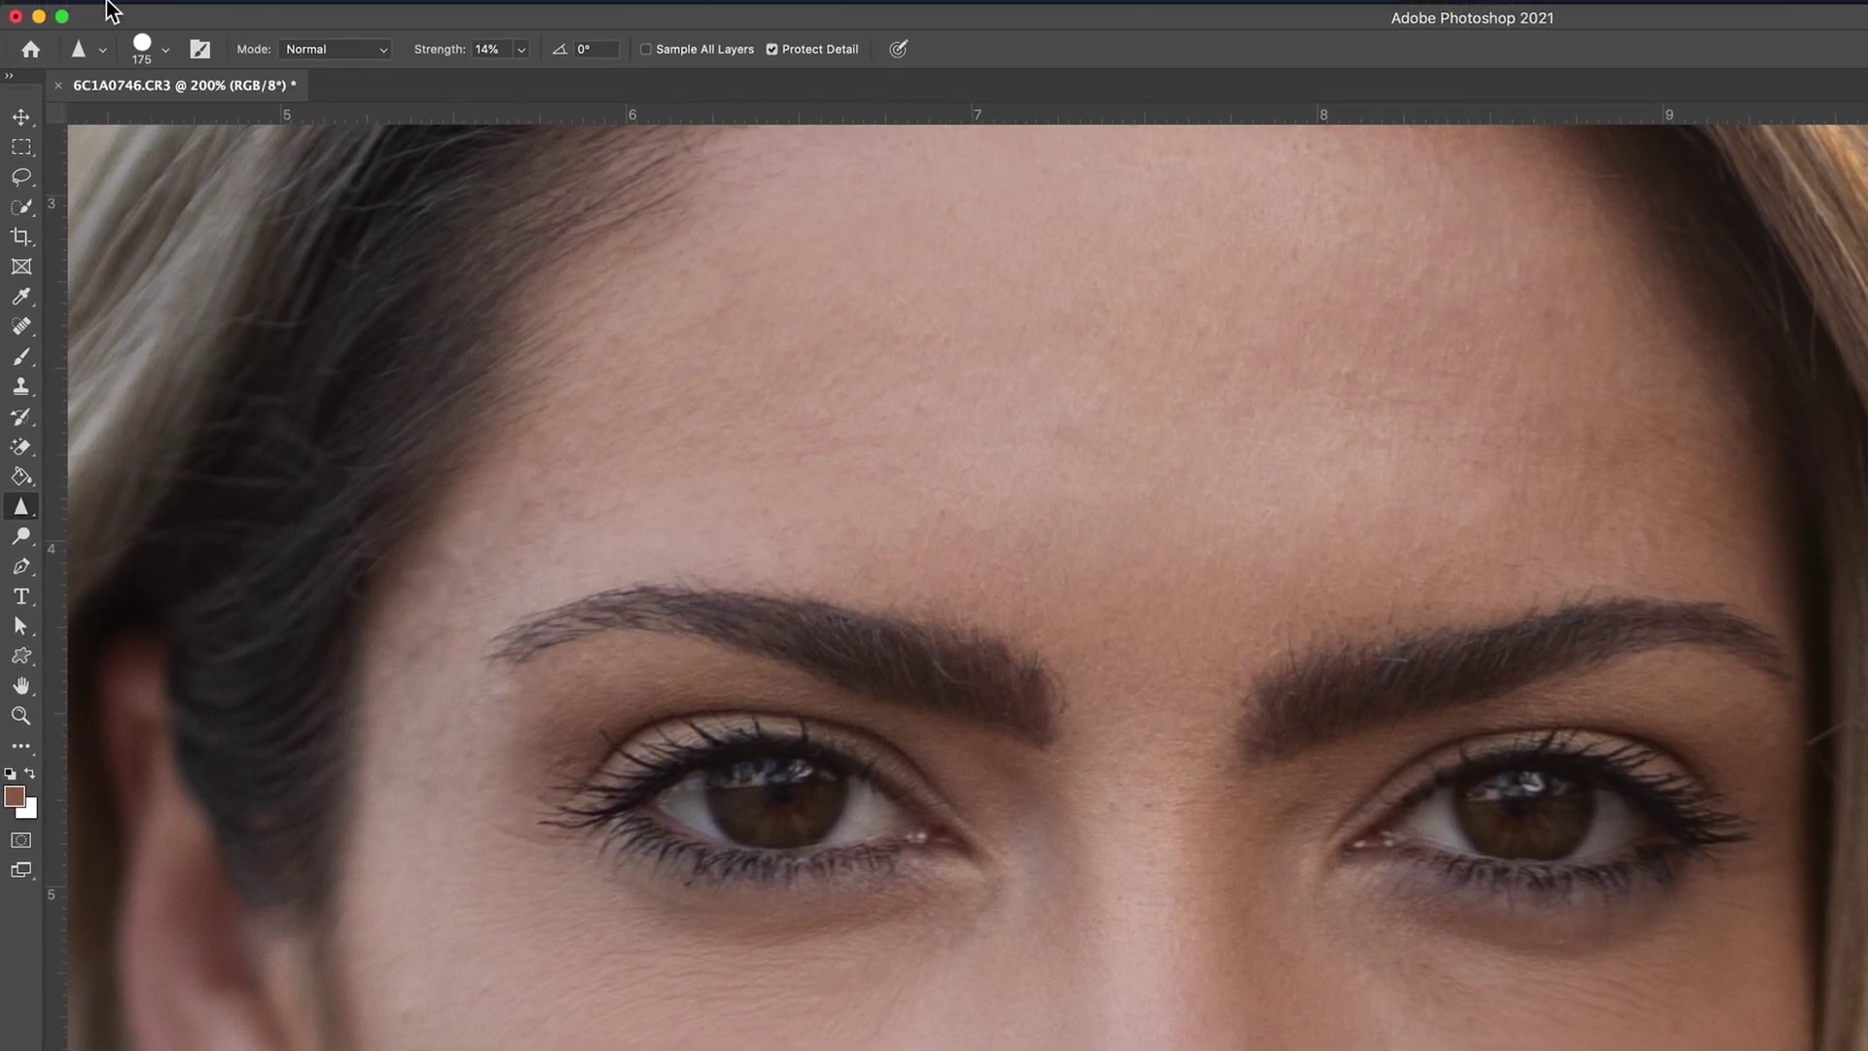
{"action": "left_click", "coordinate": [165, 53]}
{"action": "mouse_move", "coordinate": [272, 173]}
{"action": "left_mouse_down"}
{"action": "mouse_move", "coordinate": [143, 167]}
{"action": "mouse_move", "coordinate": [169, 167]}
{"action": "left_mouse_up"}
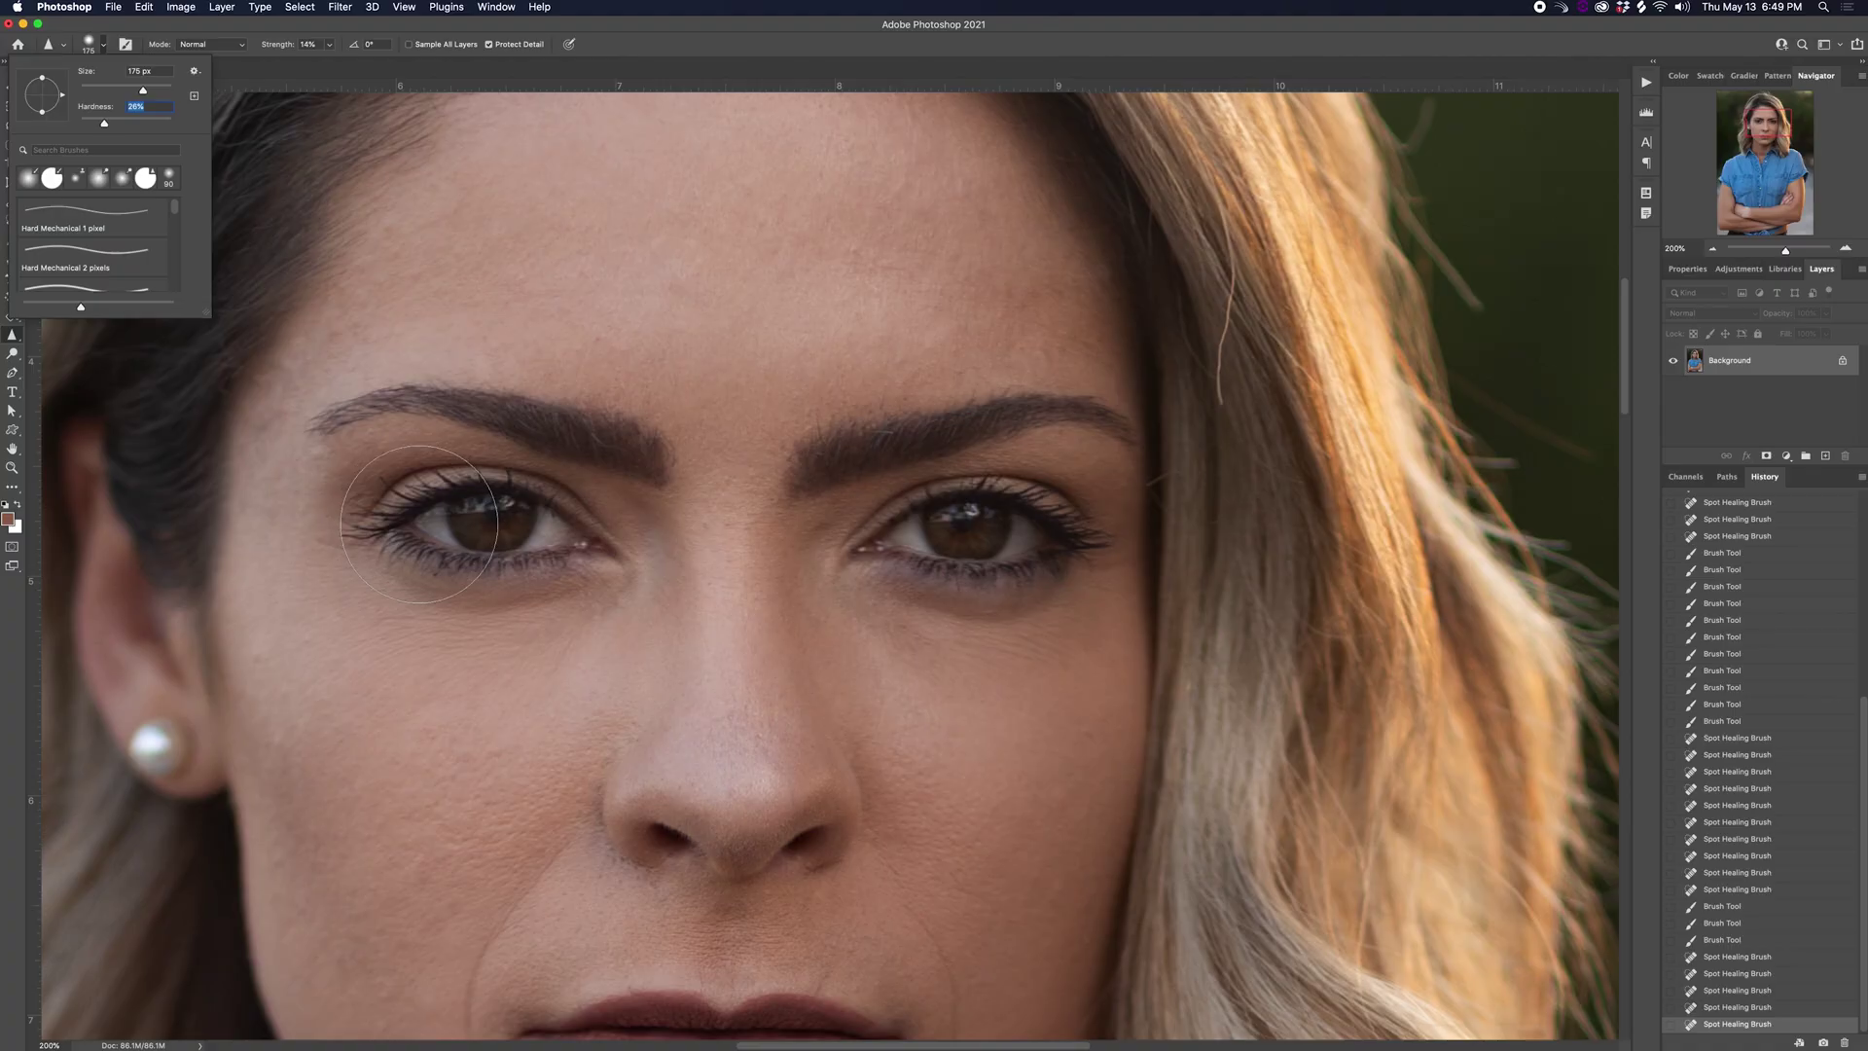
- Sharpen both eyes and their lashes at 14% strength
{"action": "left_click", "coordinate": [725, 786]}
{"action": "mouse_move", "coordinate": [464, 514]}
{"action": "left_mouse_down"}
{"action": "mouse_move", "coordinate": [530, 520]}
{"action": "mouse_move", "coordinate": [491, 516]}
{"action": "left_mouse_up"}
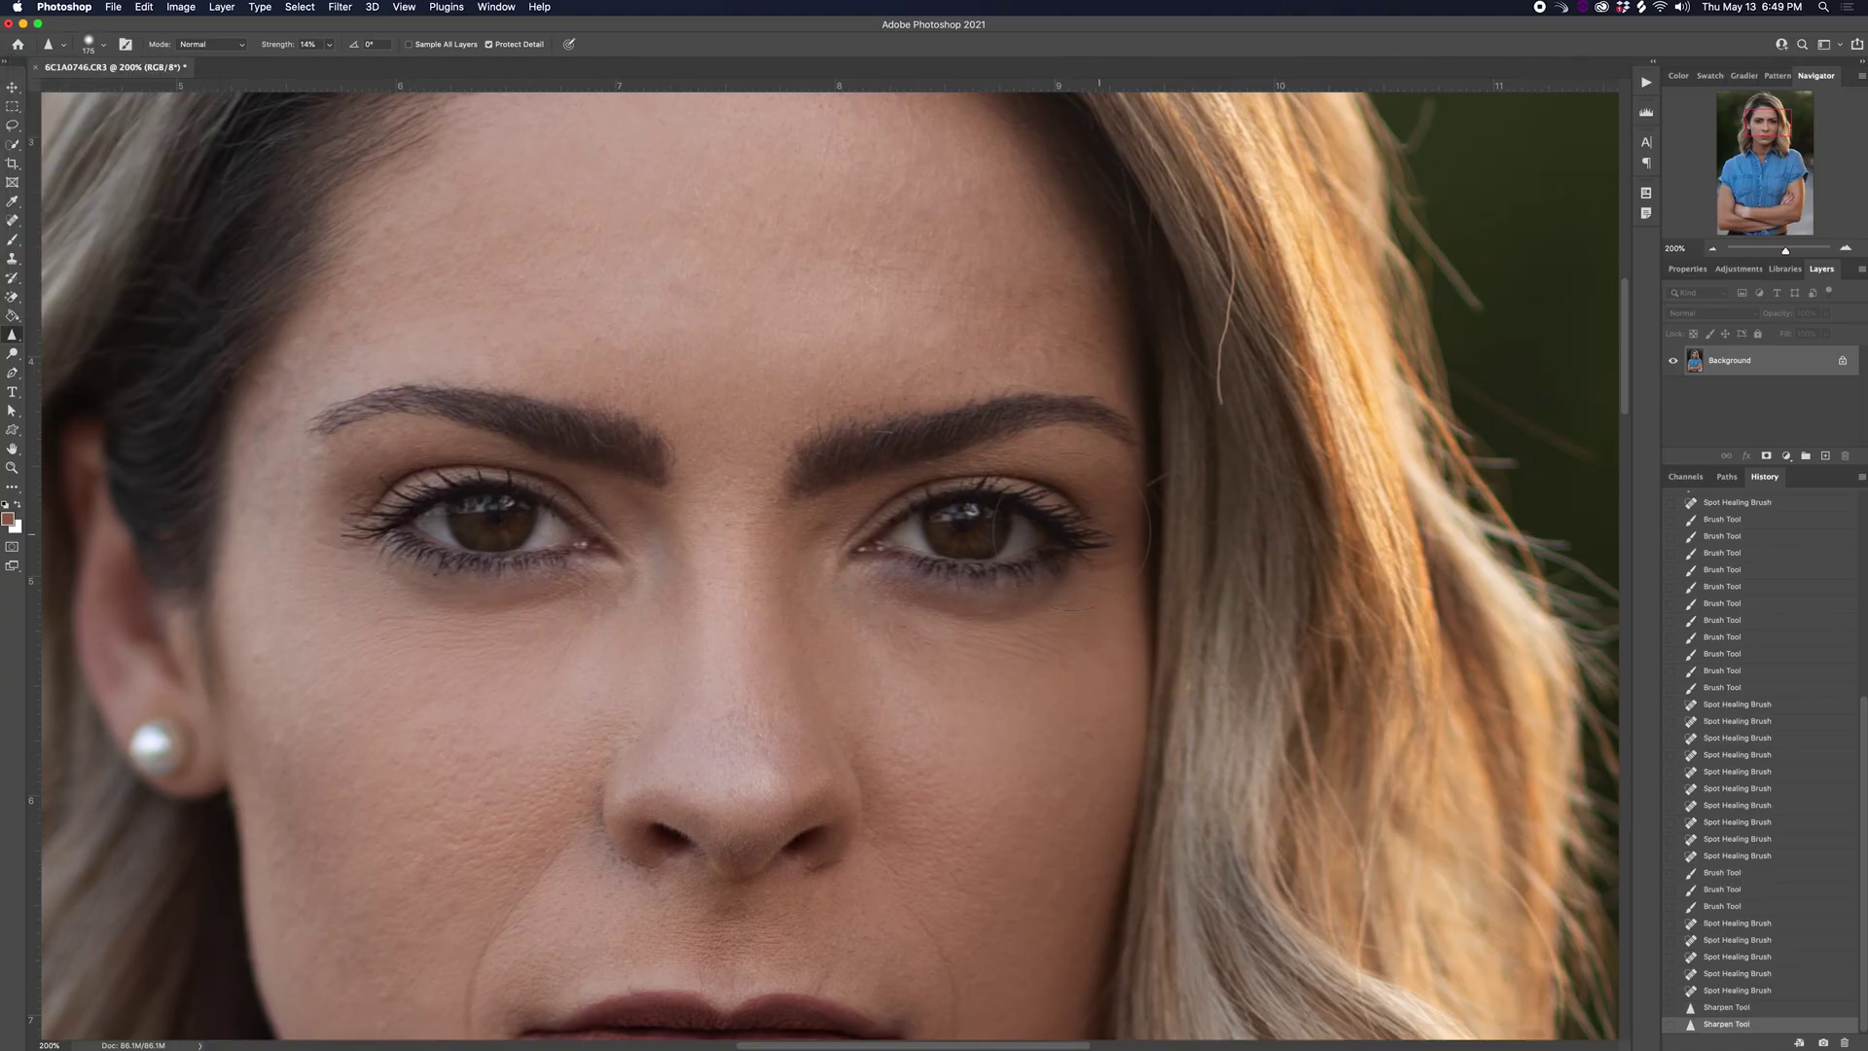
{"action": "left_click_drag", "start_coordinate": [457, 535], "coordinate": [555, 509]}
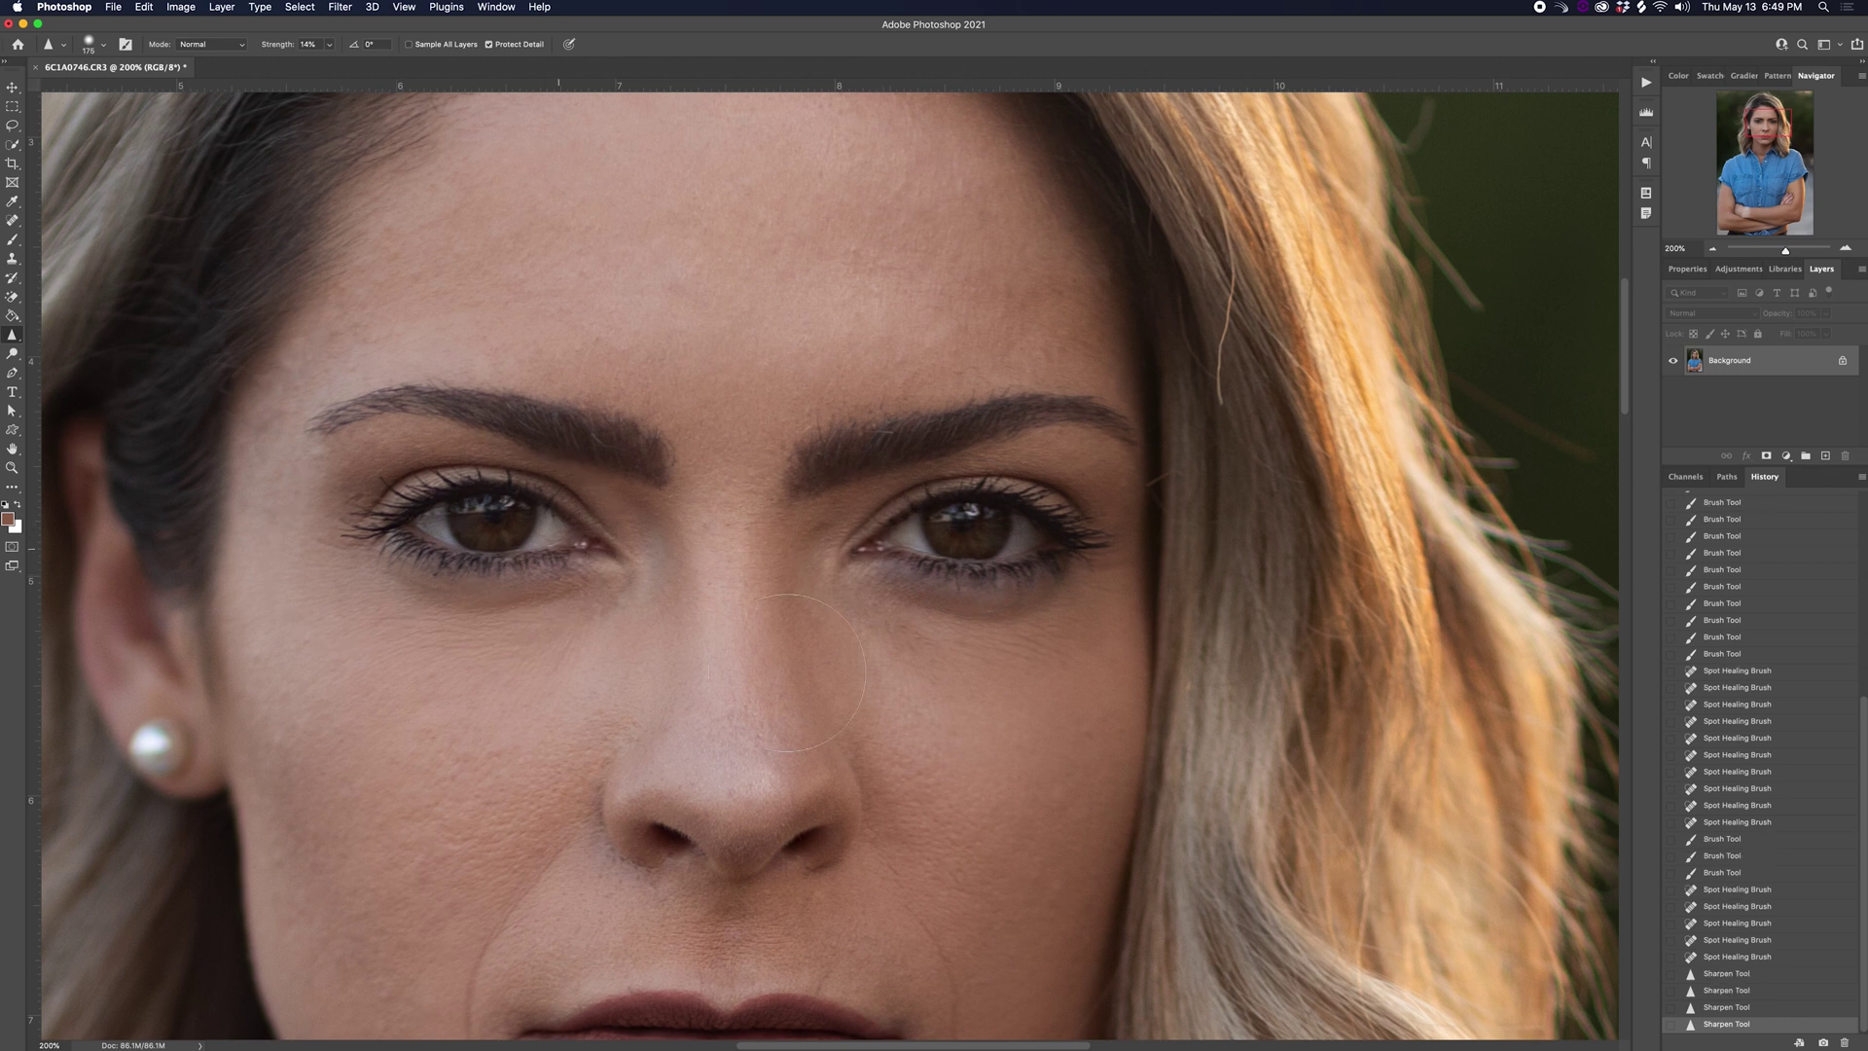
- Compare the eyes before and after sharpening at close and full-face zoom, returning to the latest history state
{"action": "left_click", "coordinate": [1732, 958]}
{"action": "left_click", "coordinate": [1736, 1024]}
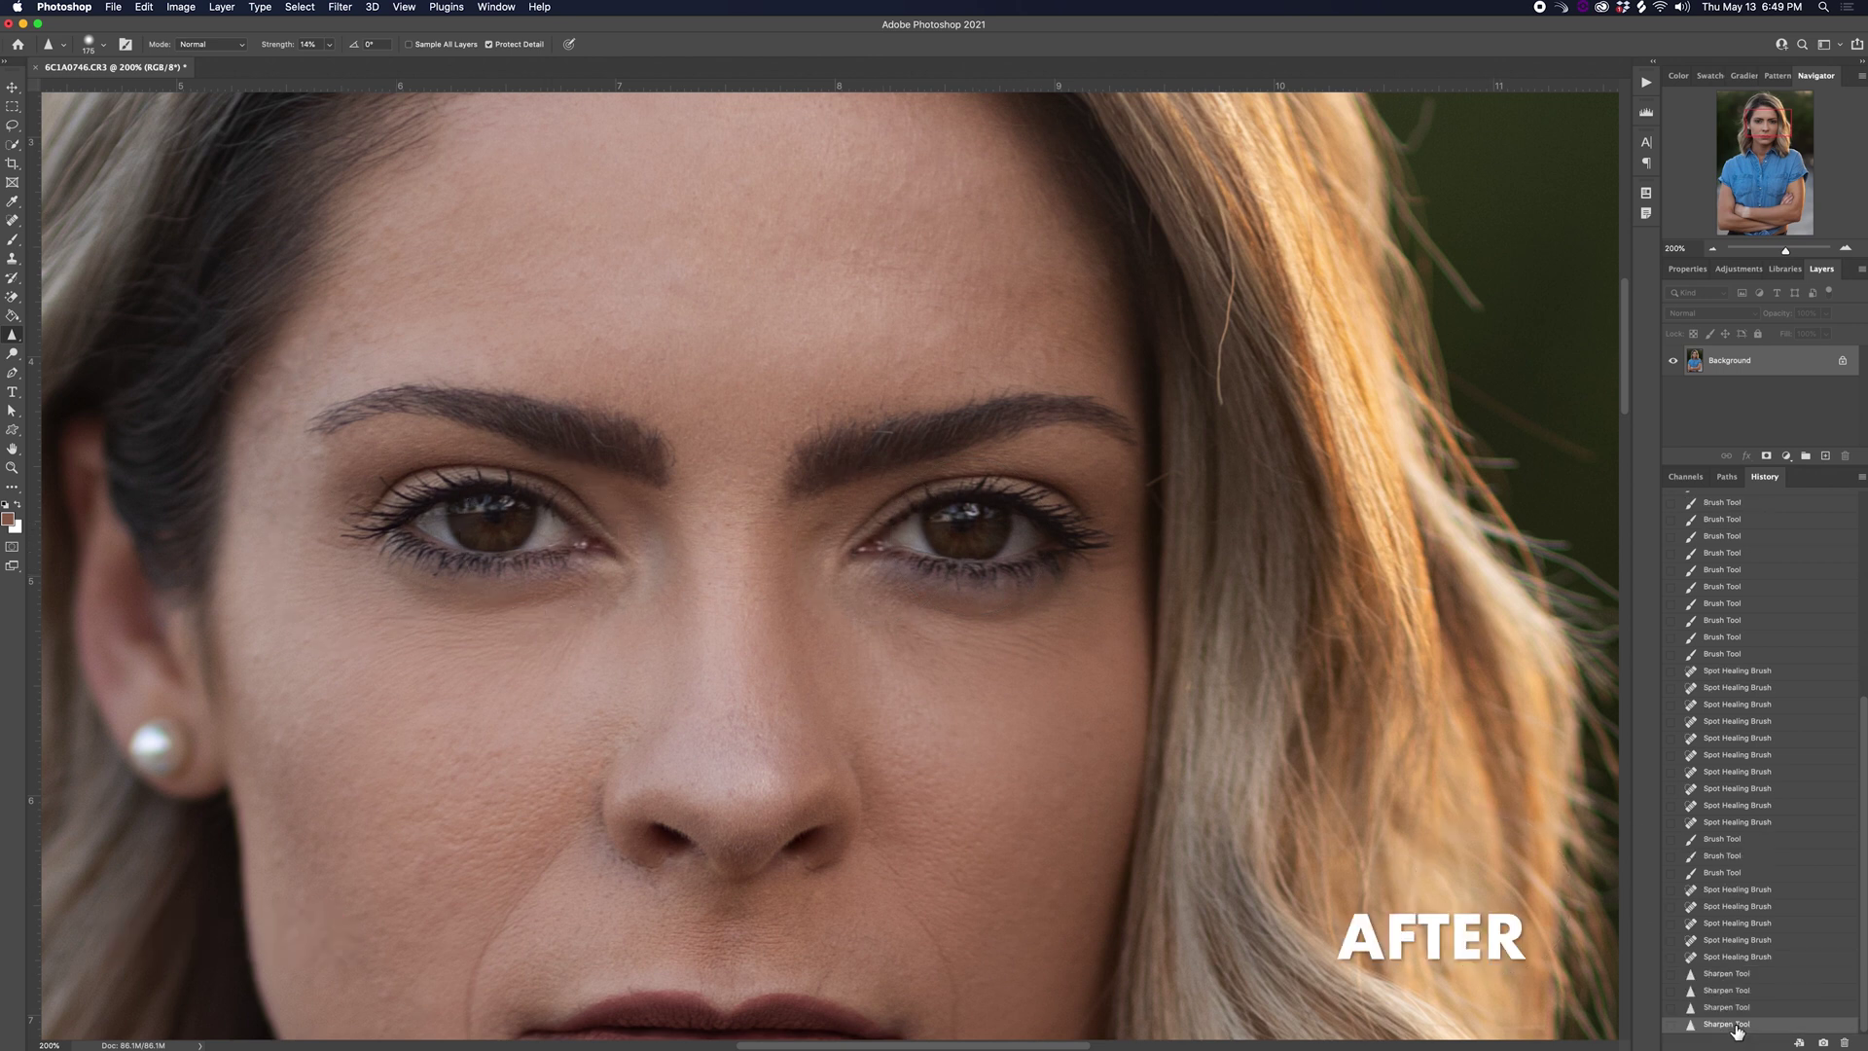
{"action": "key", "text": "super+minus"}
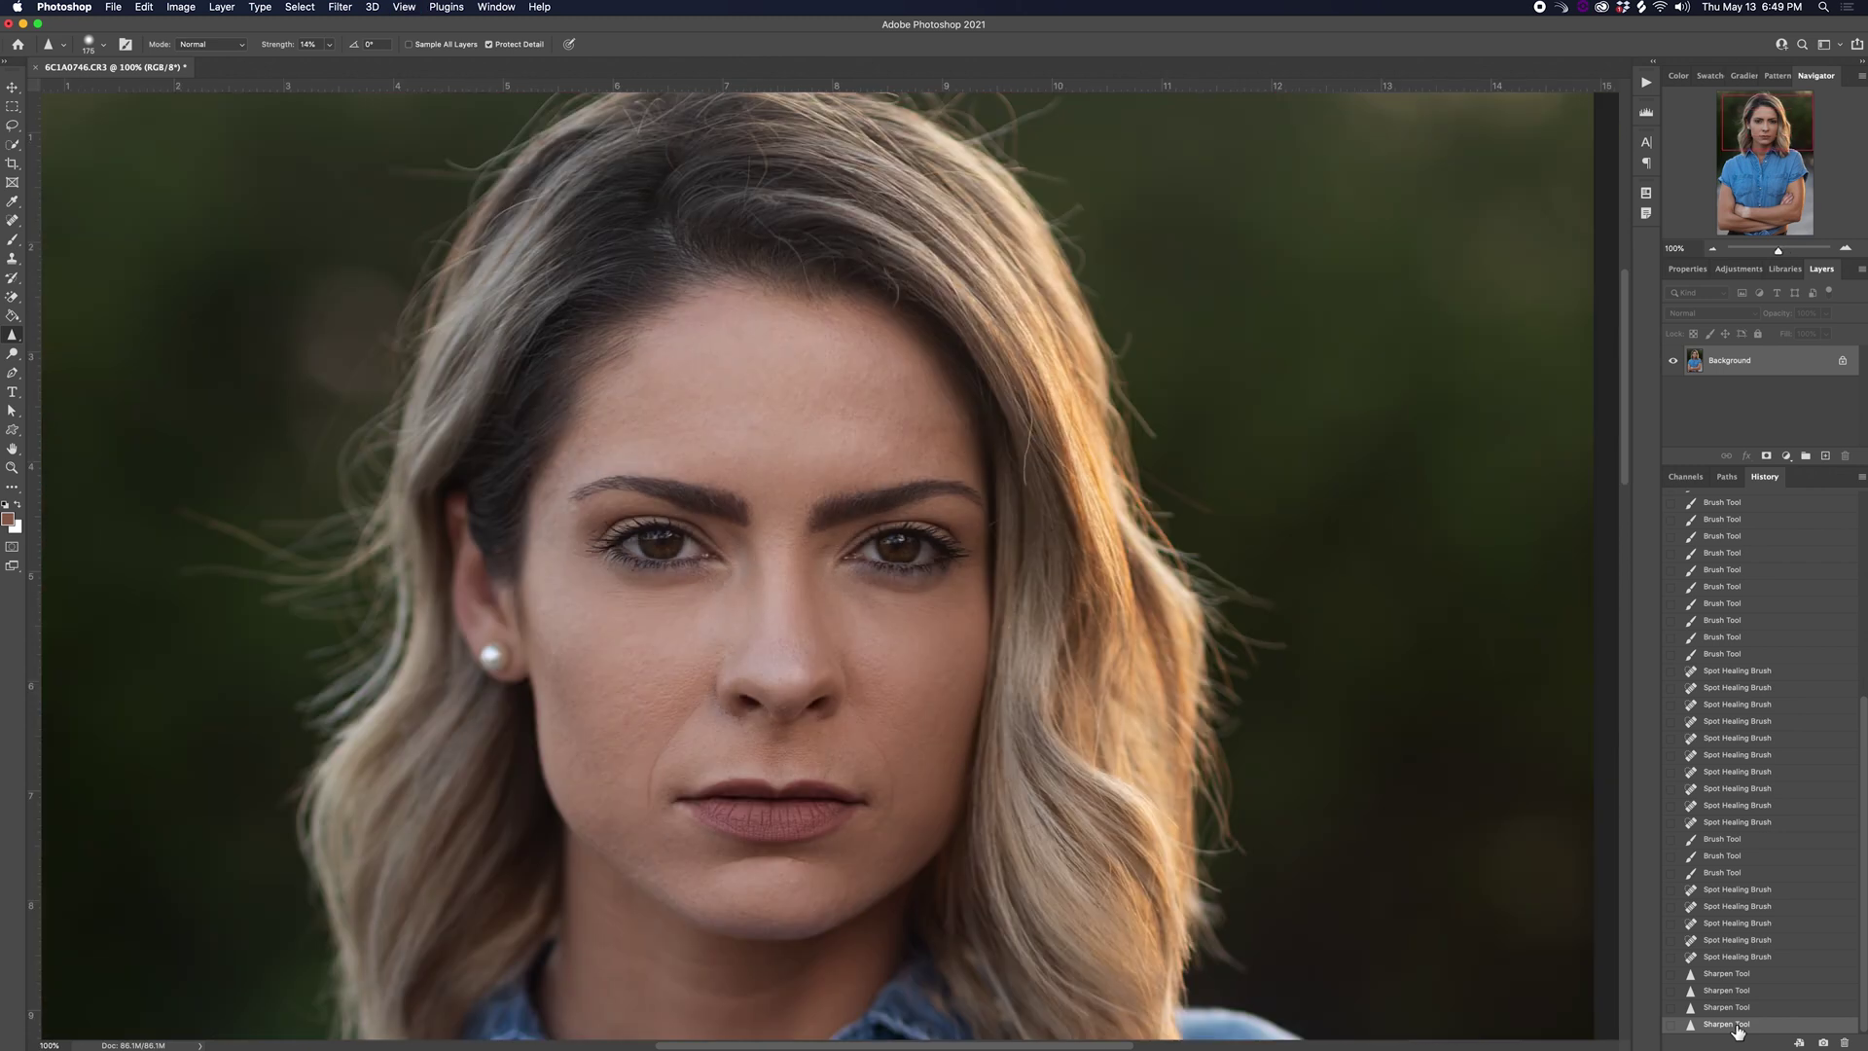
{"action": "left_click", "coordinate": [1726, 944]}
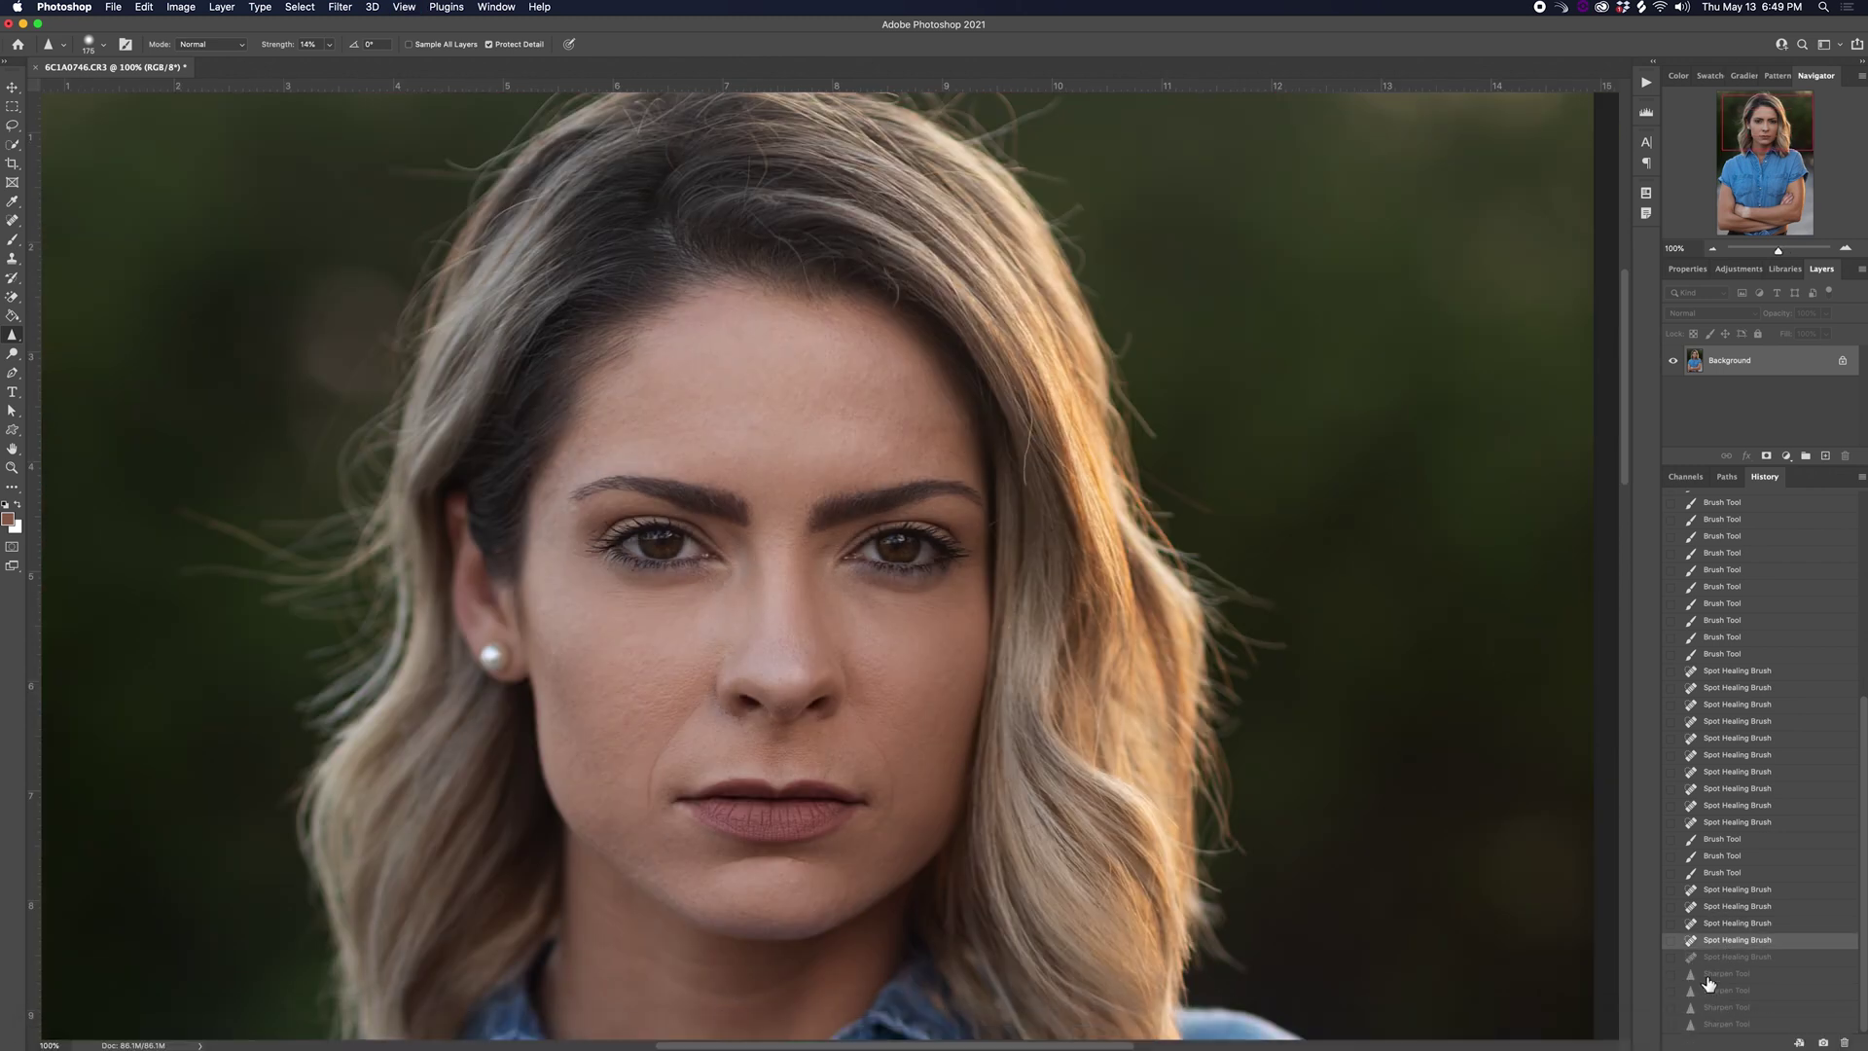
{"action": "left_click", "coordinate": [1715, 1026]}
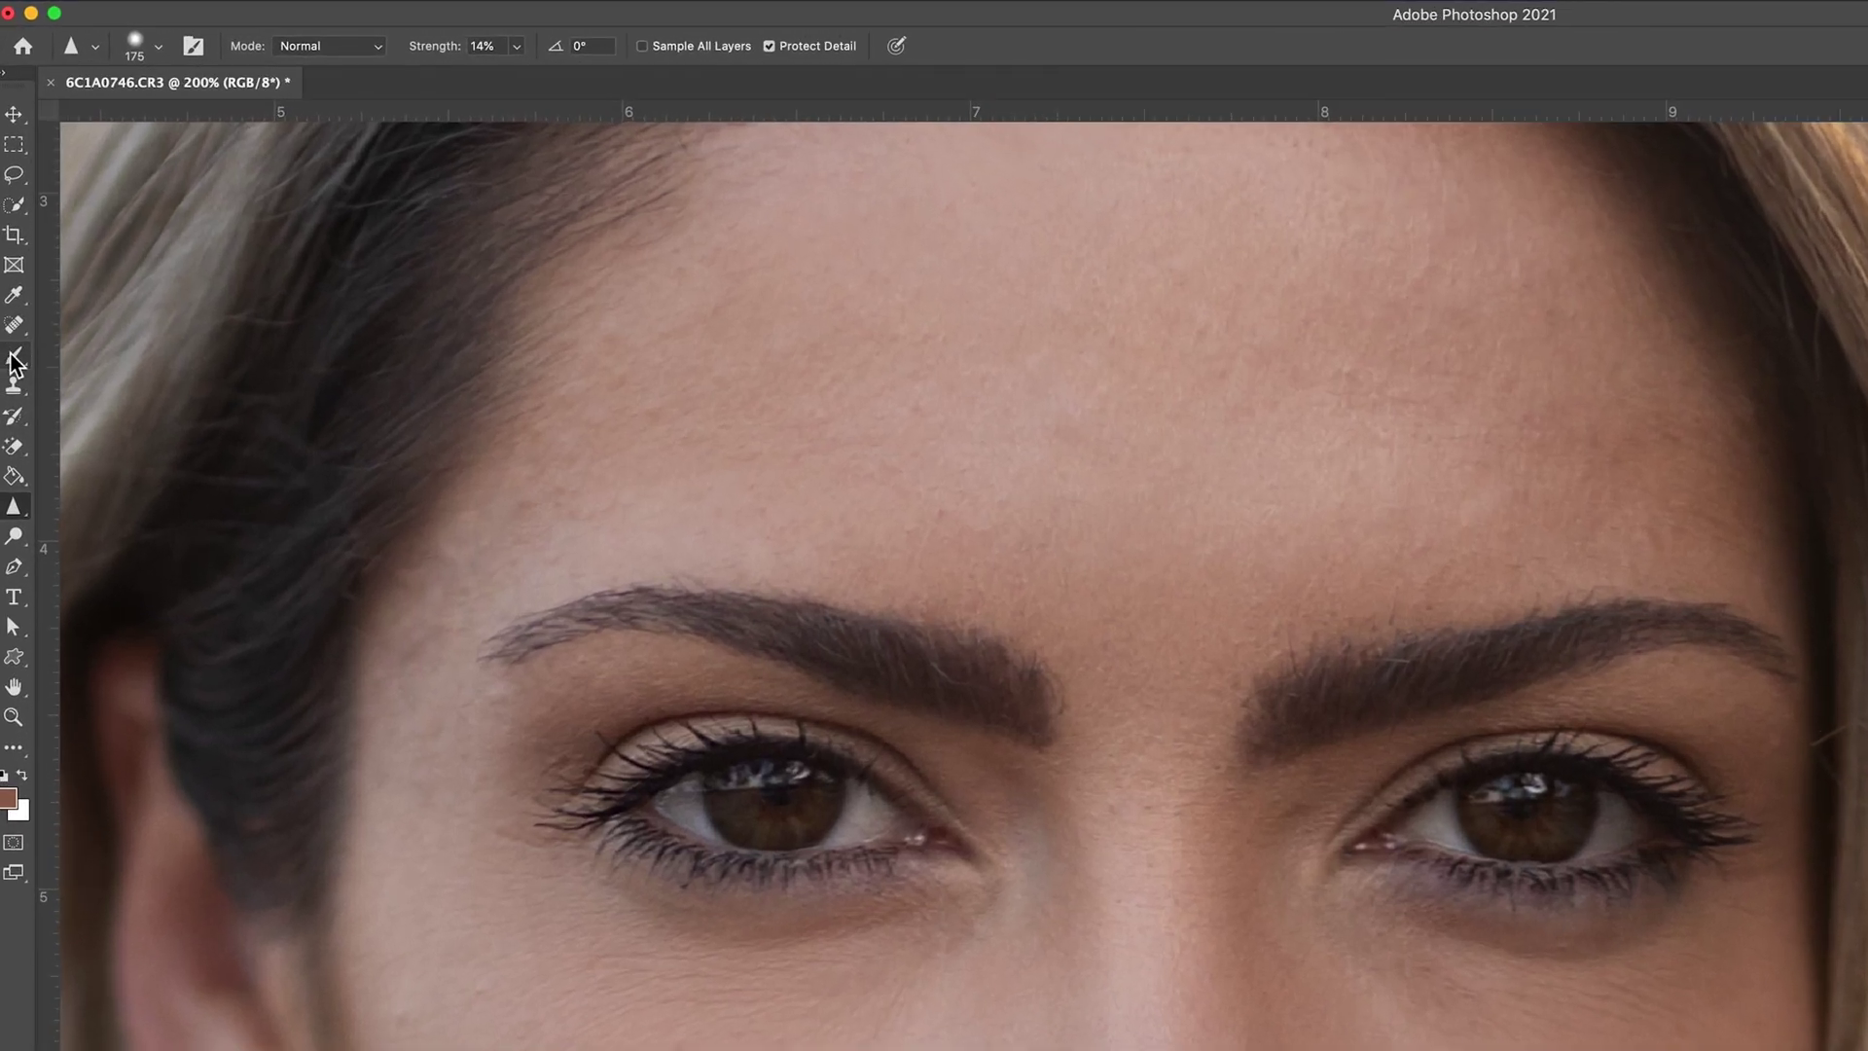
- Switch to the Brush tool, sample the eye white and change the foreground colour to light grey #d7d7d7
{"action": "left_click", "coordinate": [12, 240]}
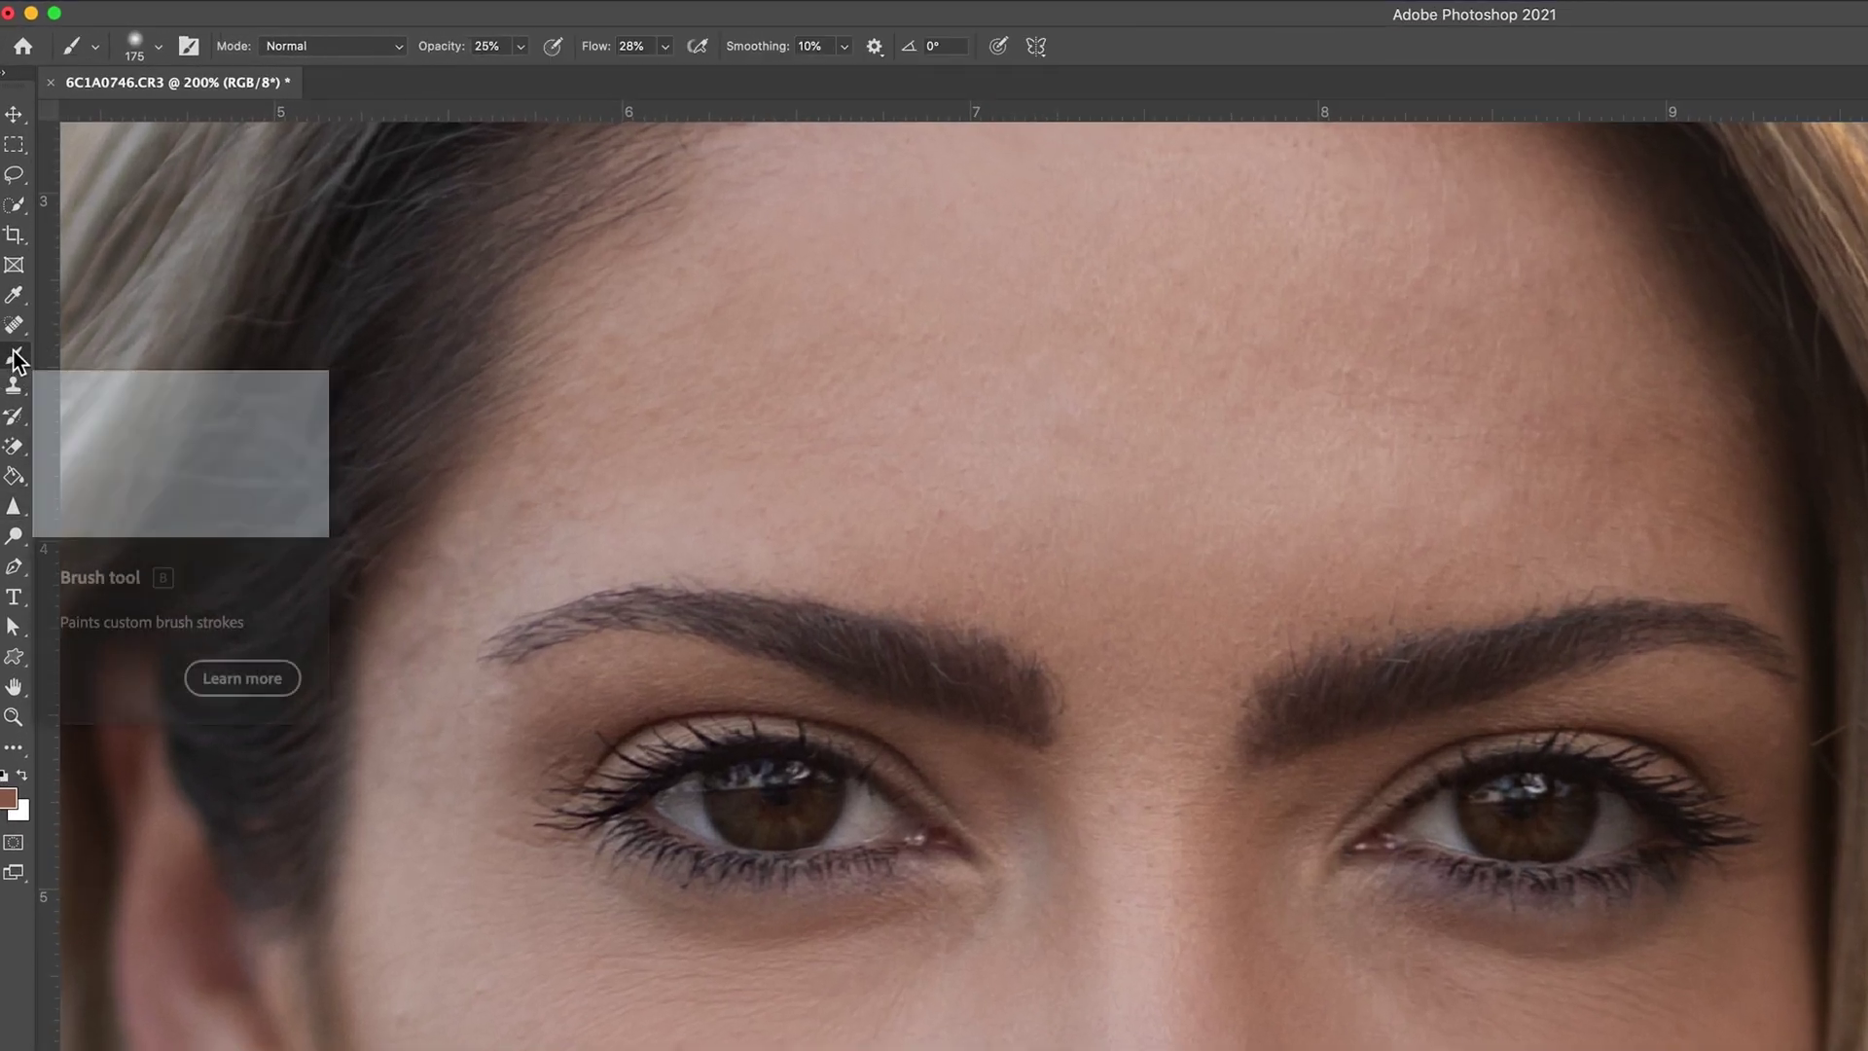
{"action": "left_click", "coordinate": [895, 827], "text": "alt"}
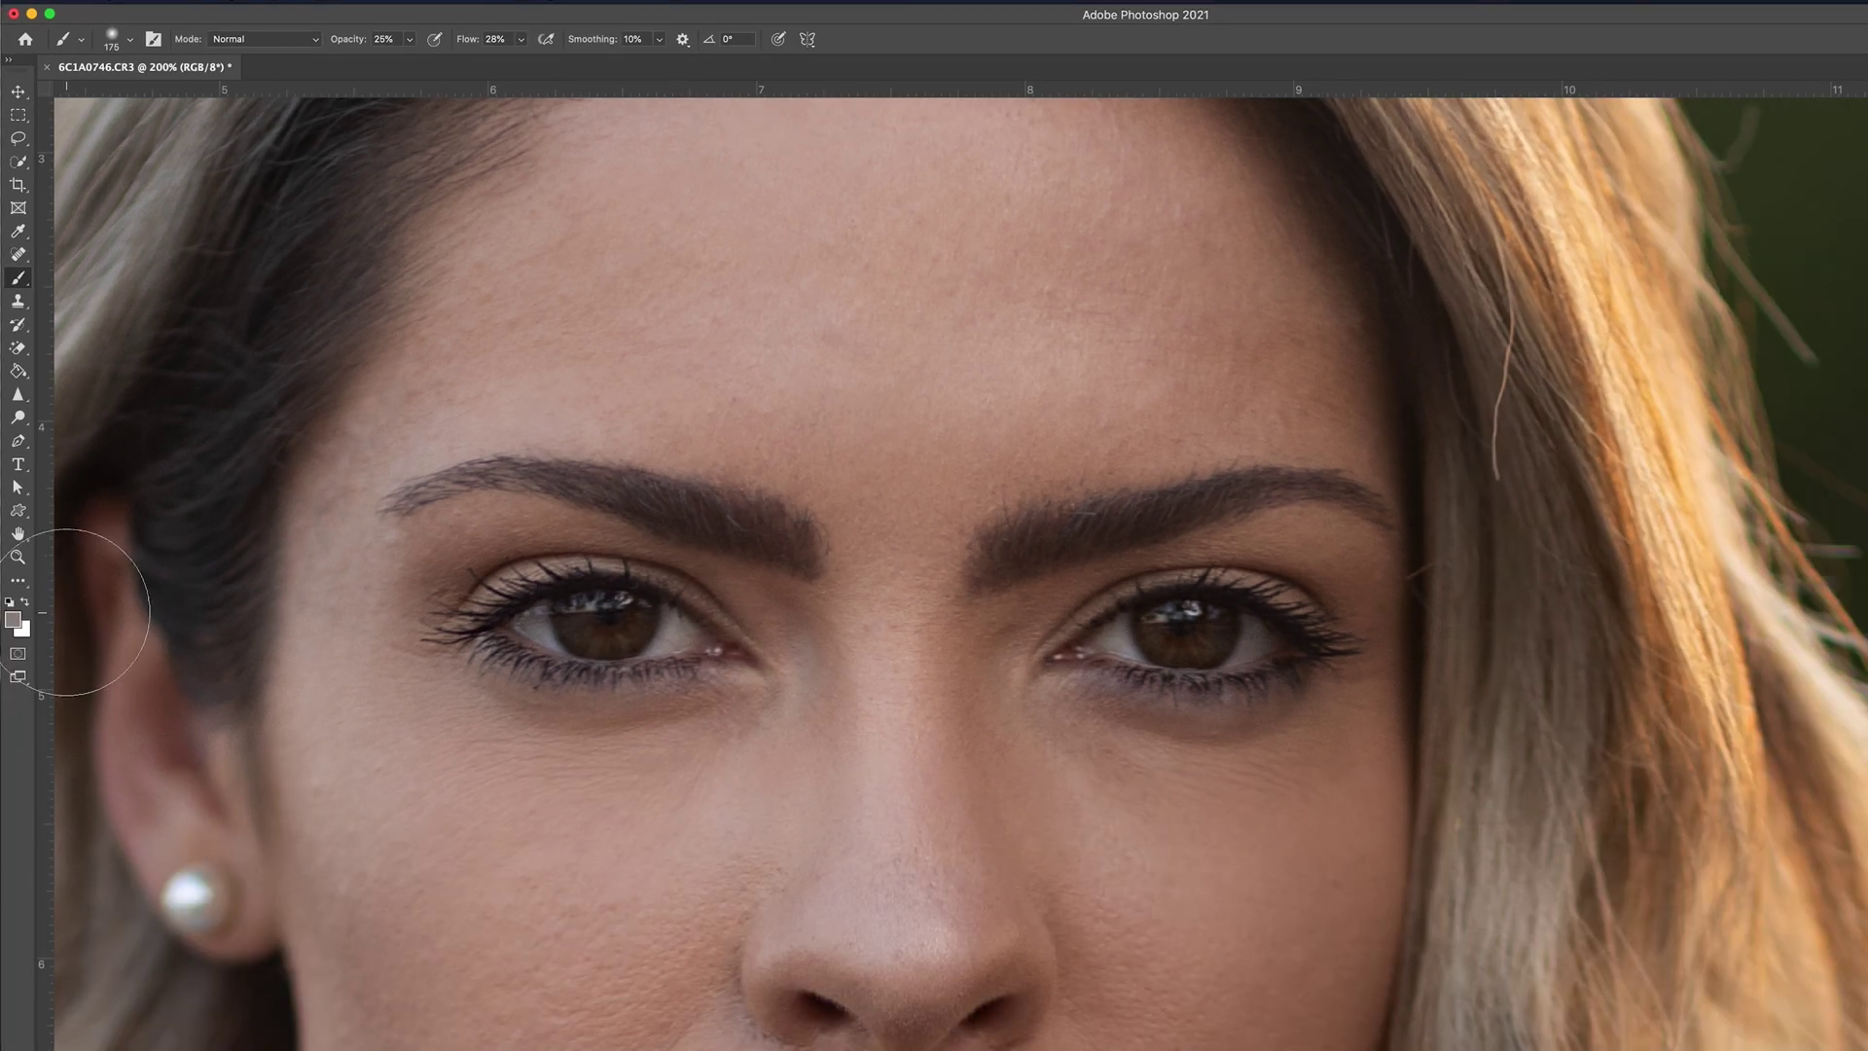
{"action": "left_click", "coordinate": [13, 619]}
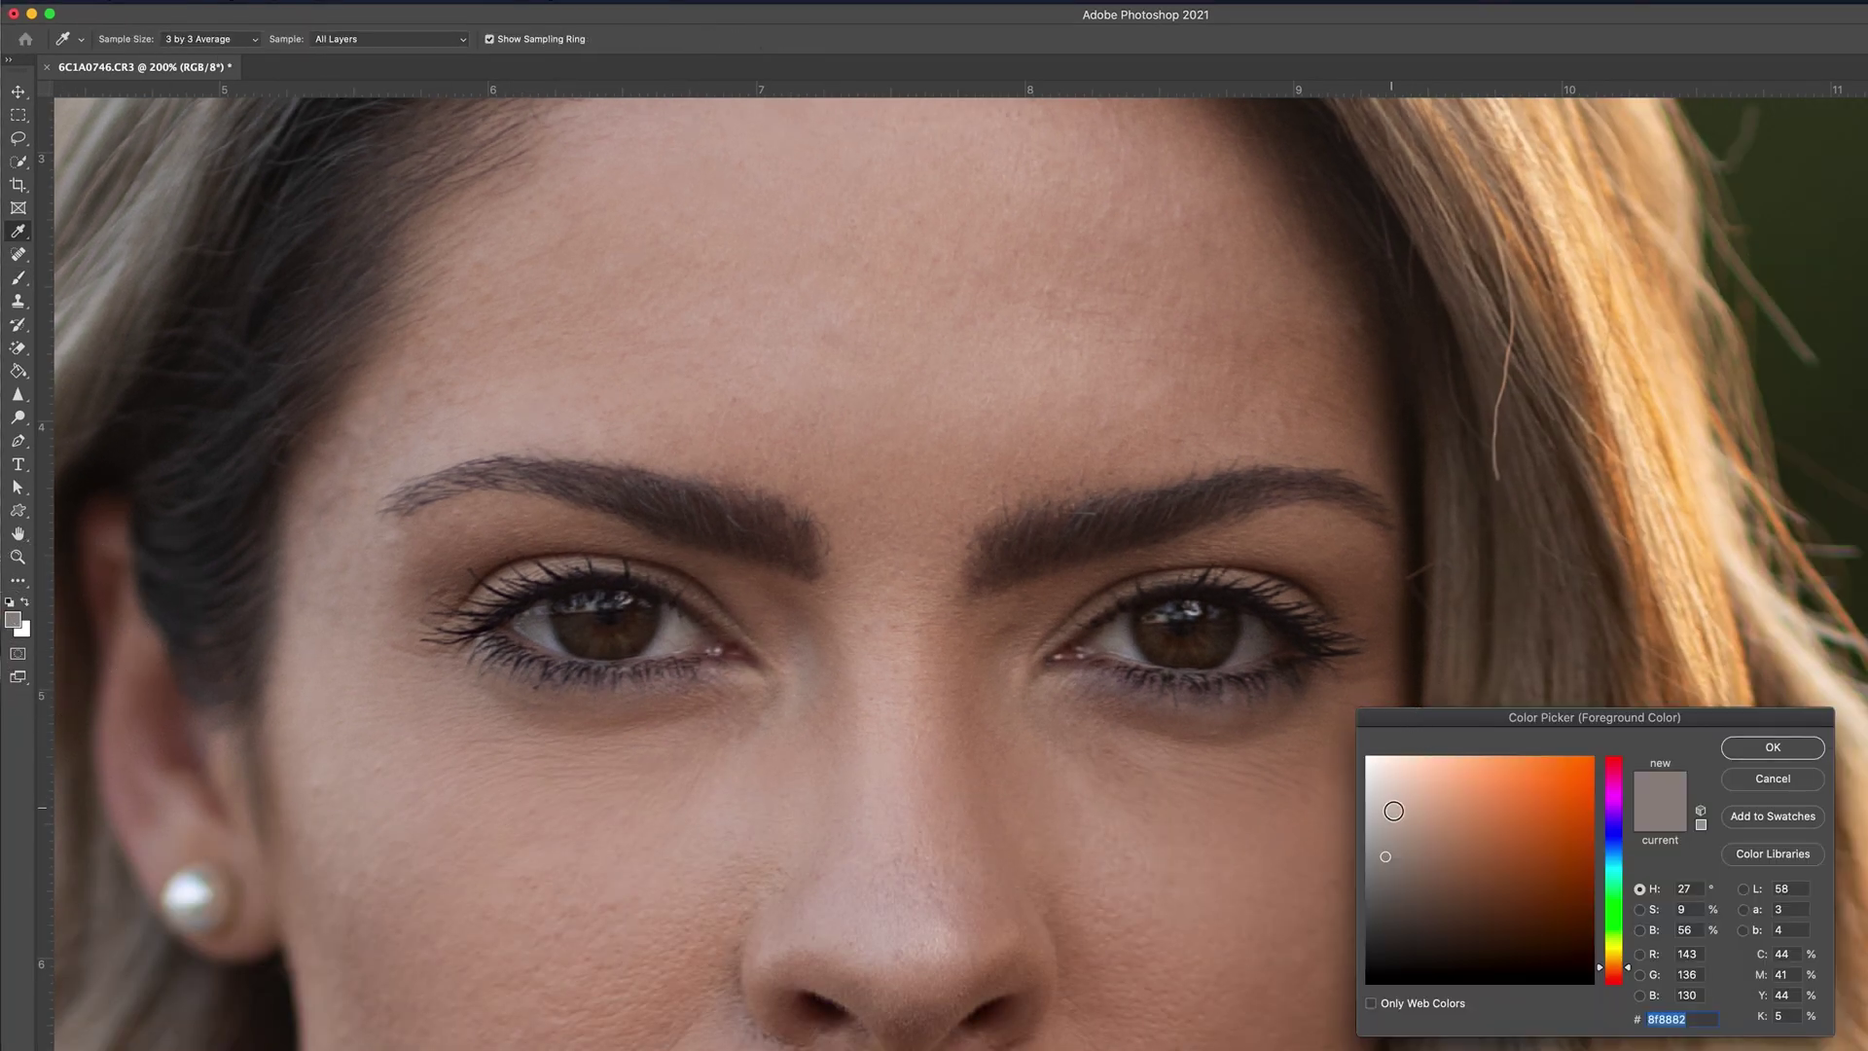
{"action": "left_click_drag", "start_coordinate": [1383, 814], "coordinate": [1367, 791]}
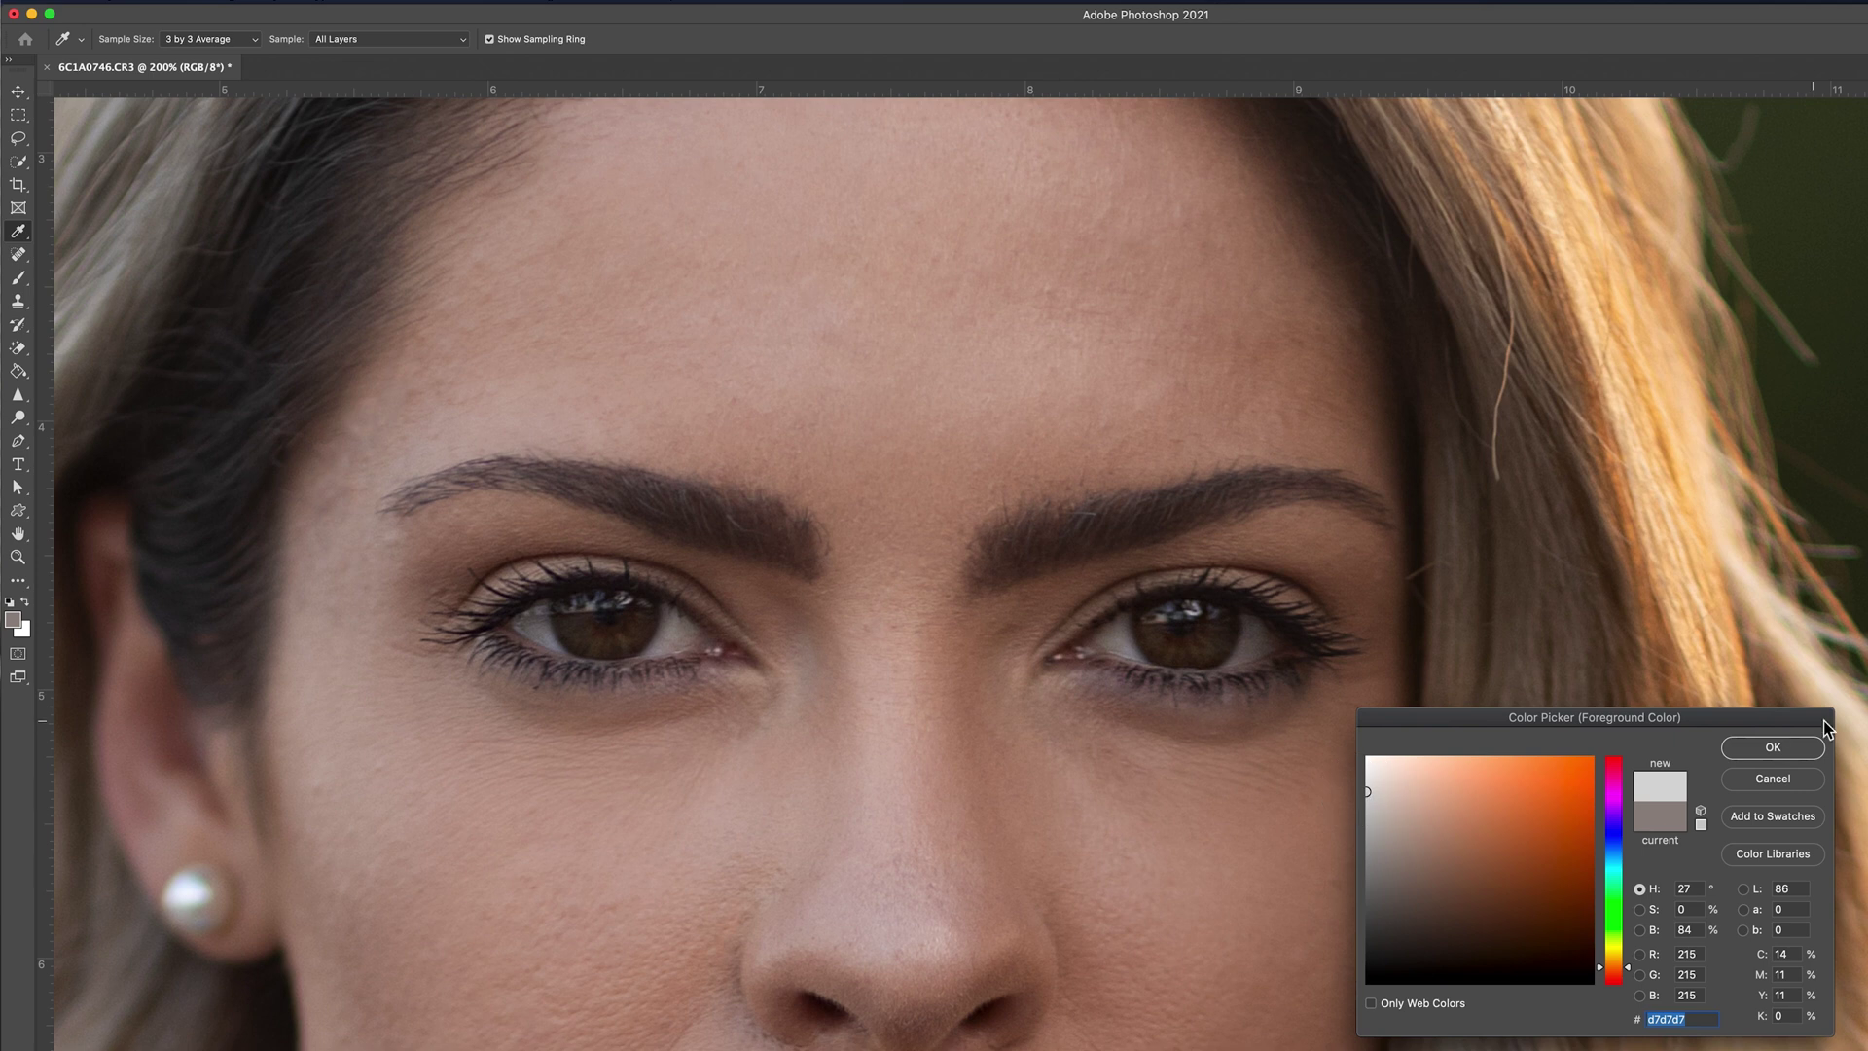
{"action": "left_click", "coordinate": [1771, 759]}
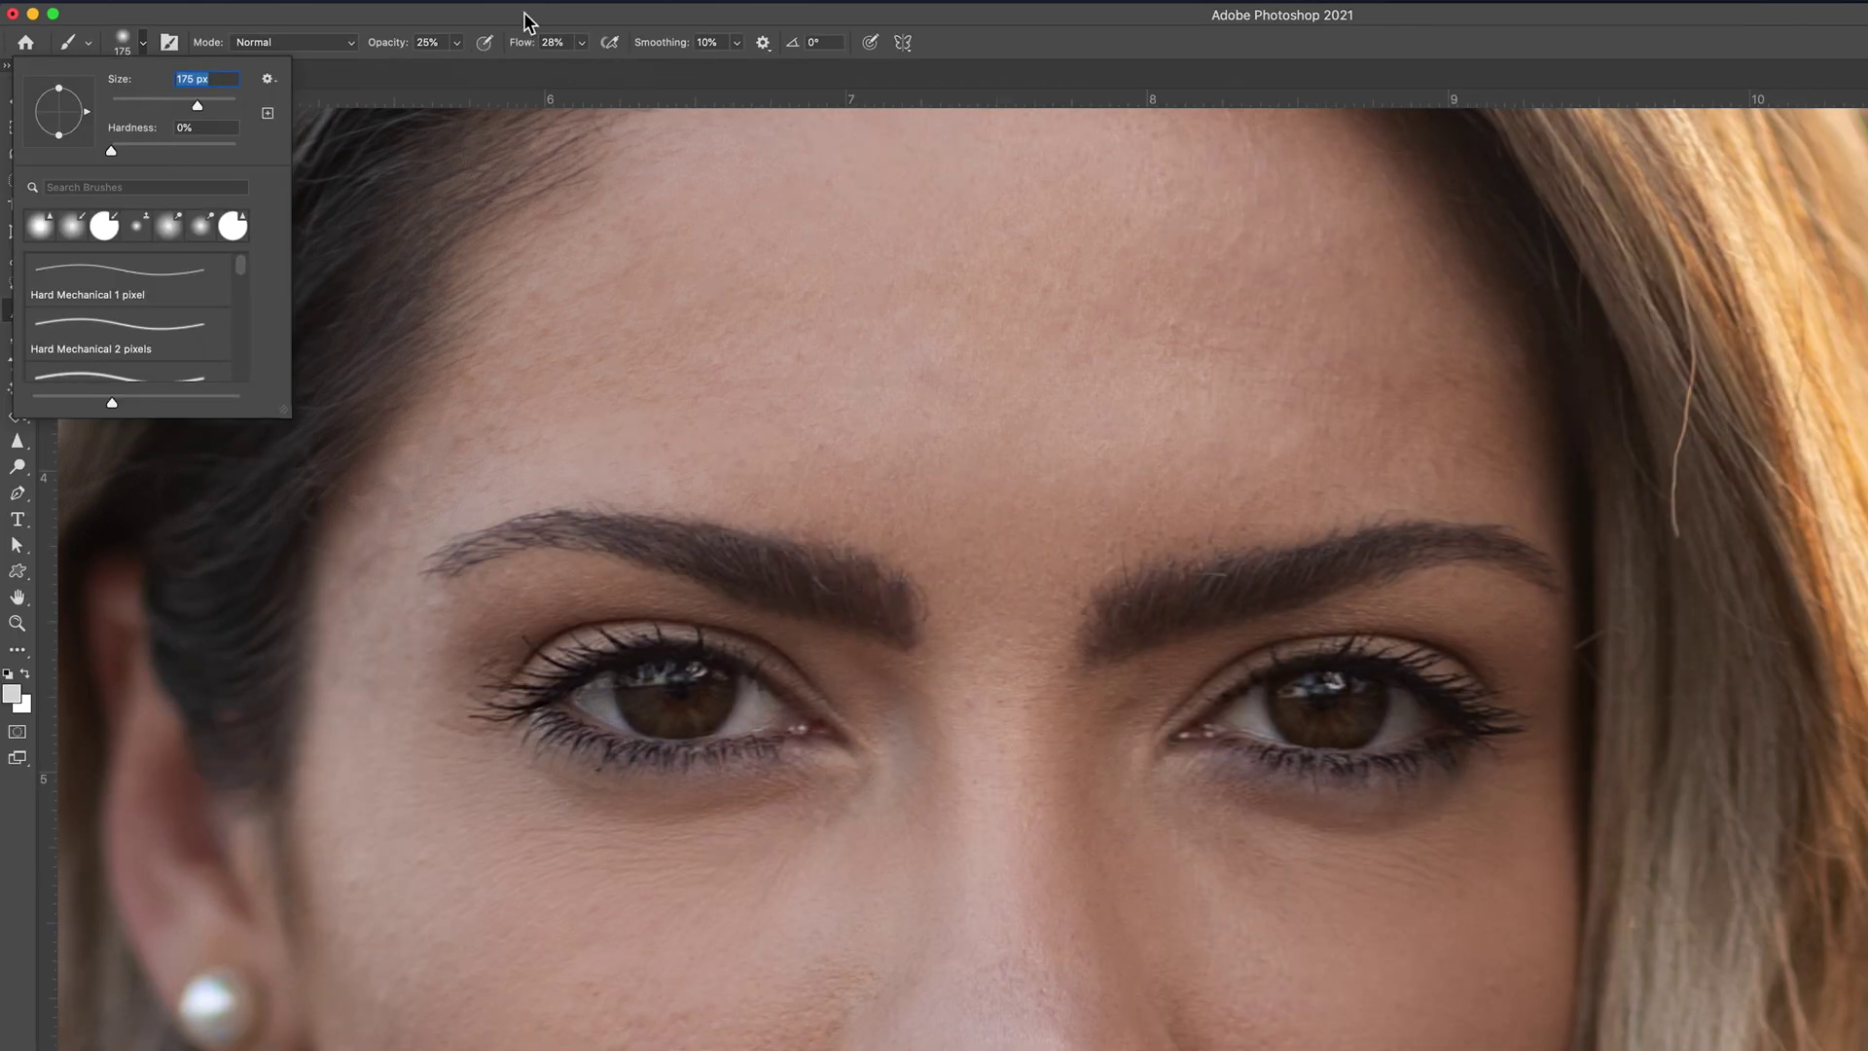
{"action": "key", "text": "Return"}
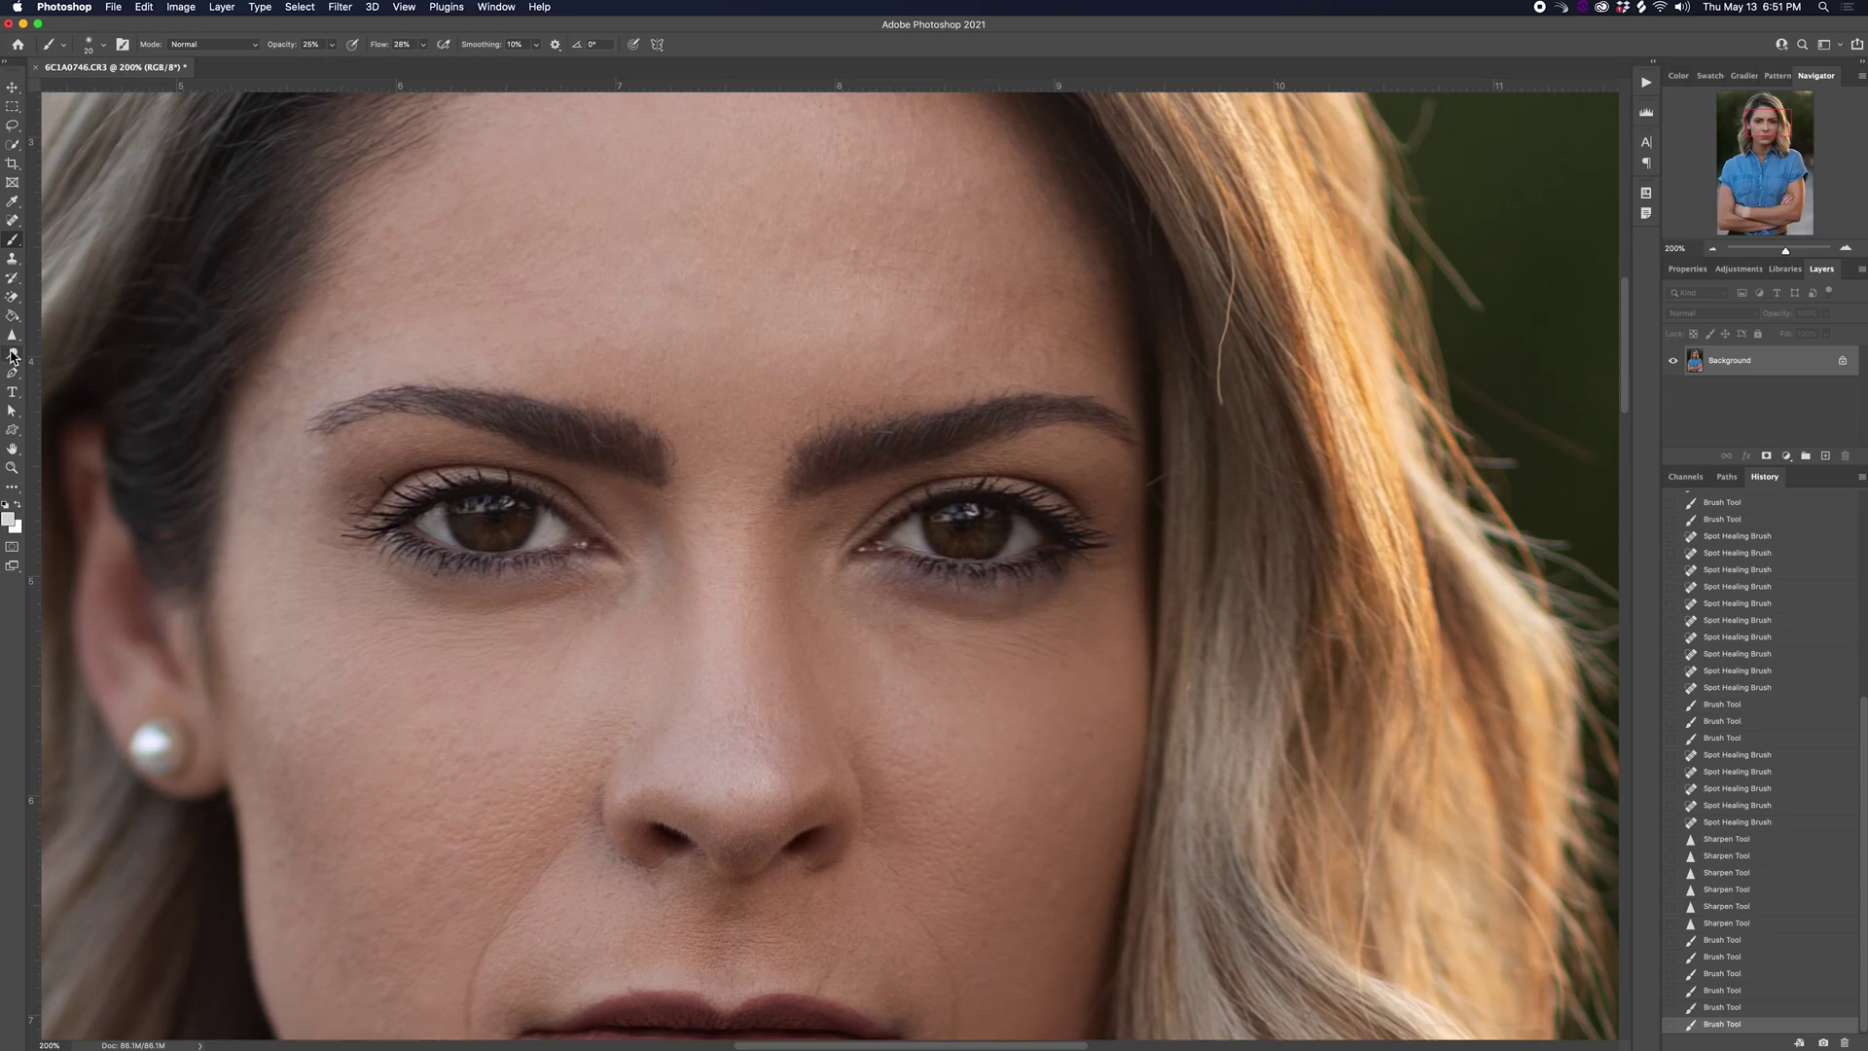
- Switch to the Dodge tool, reduce its brush to 175 px and set its range to Midtones
{"action": "left_click", "coordinate": [13, 354]}
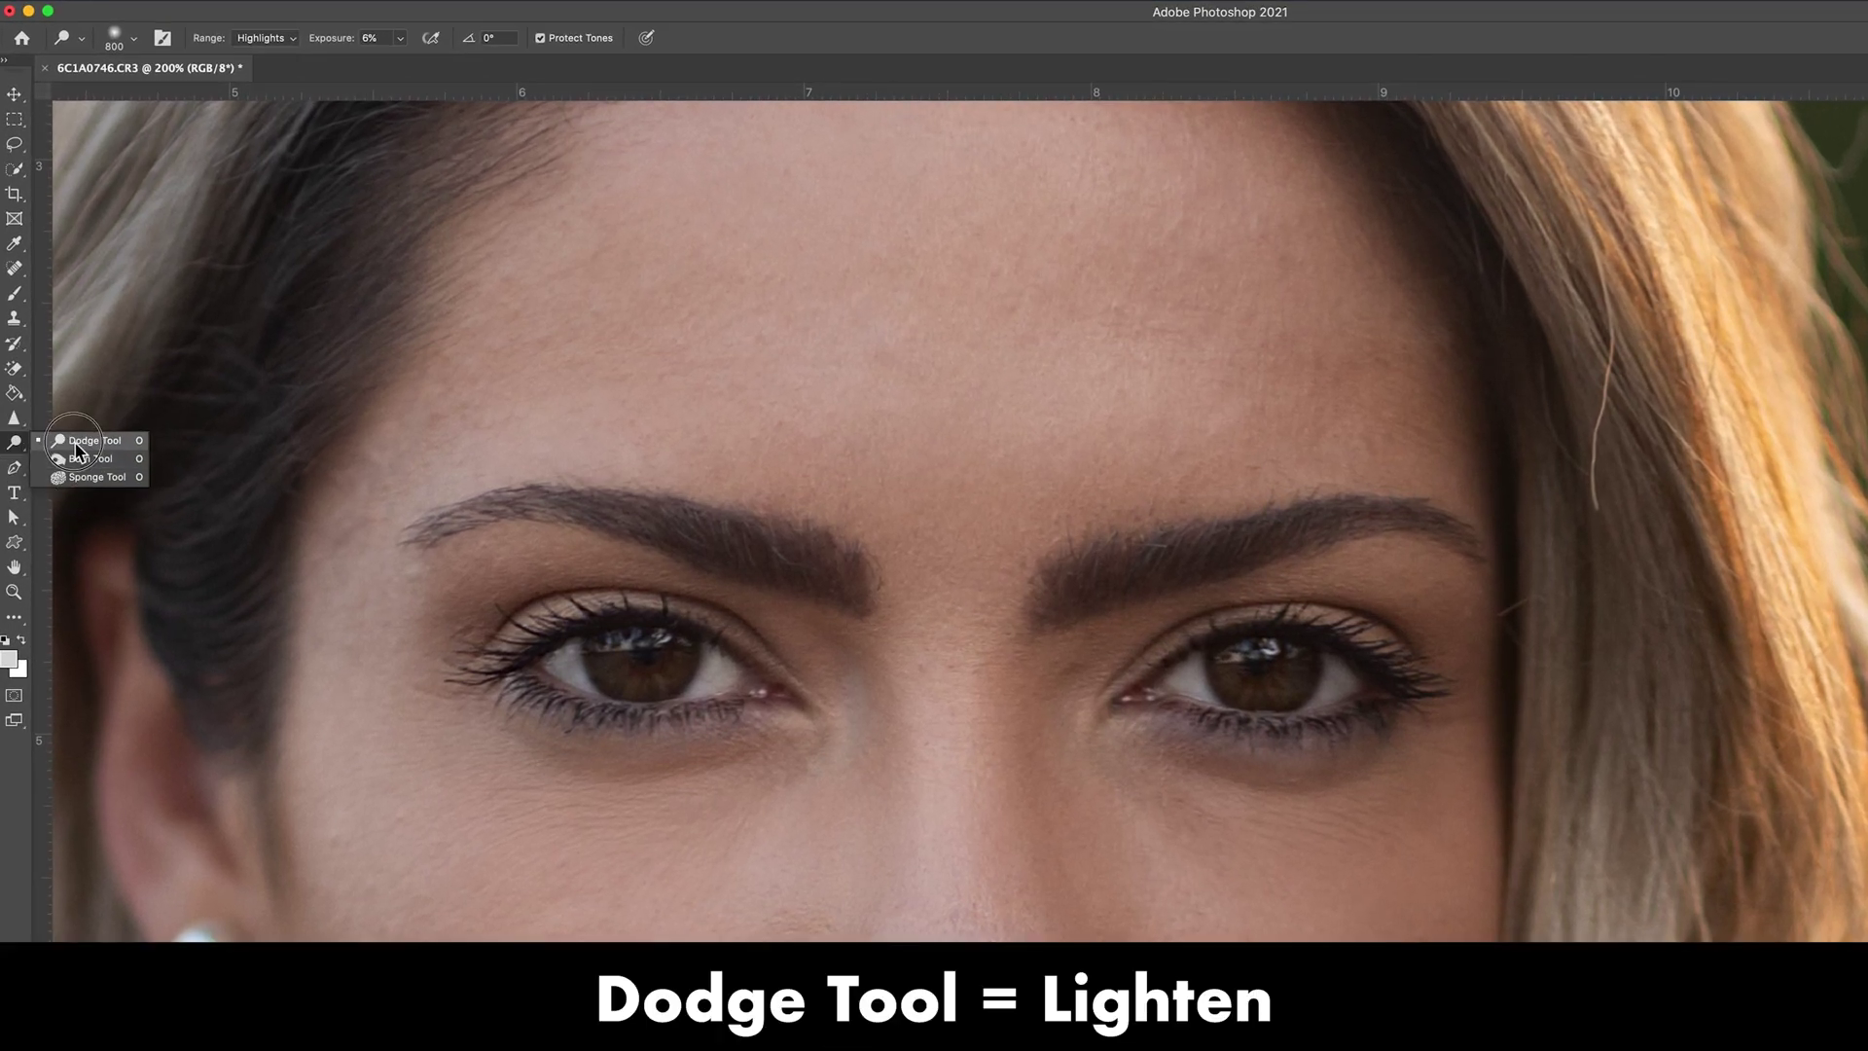
{"action": "left_click", "coordinate": [77, 449]}
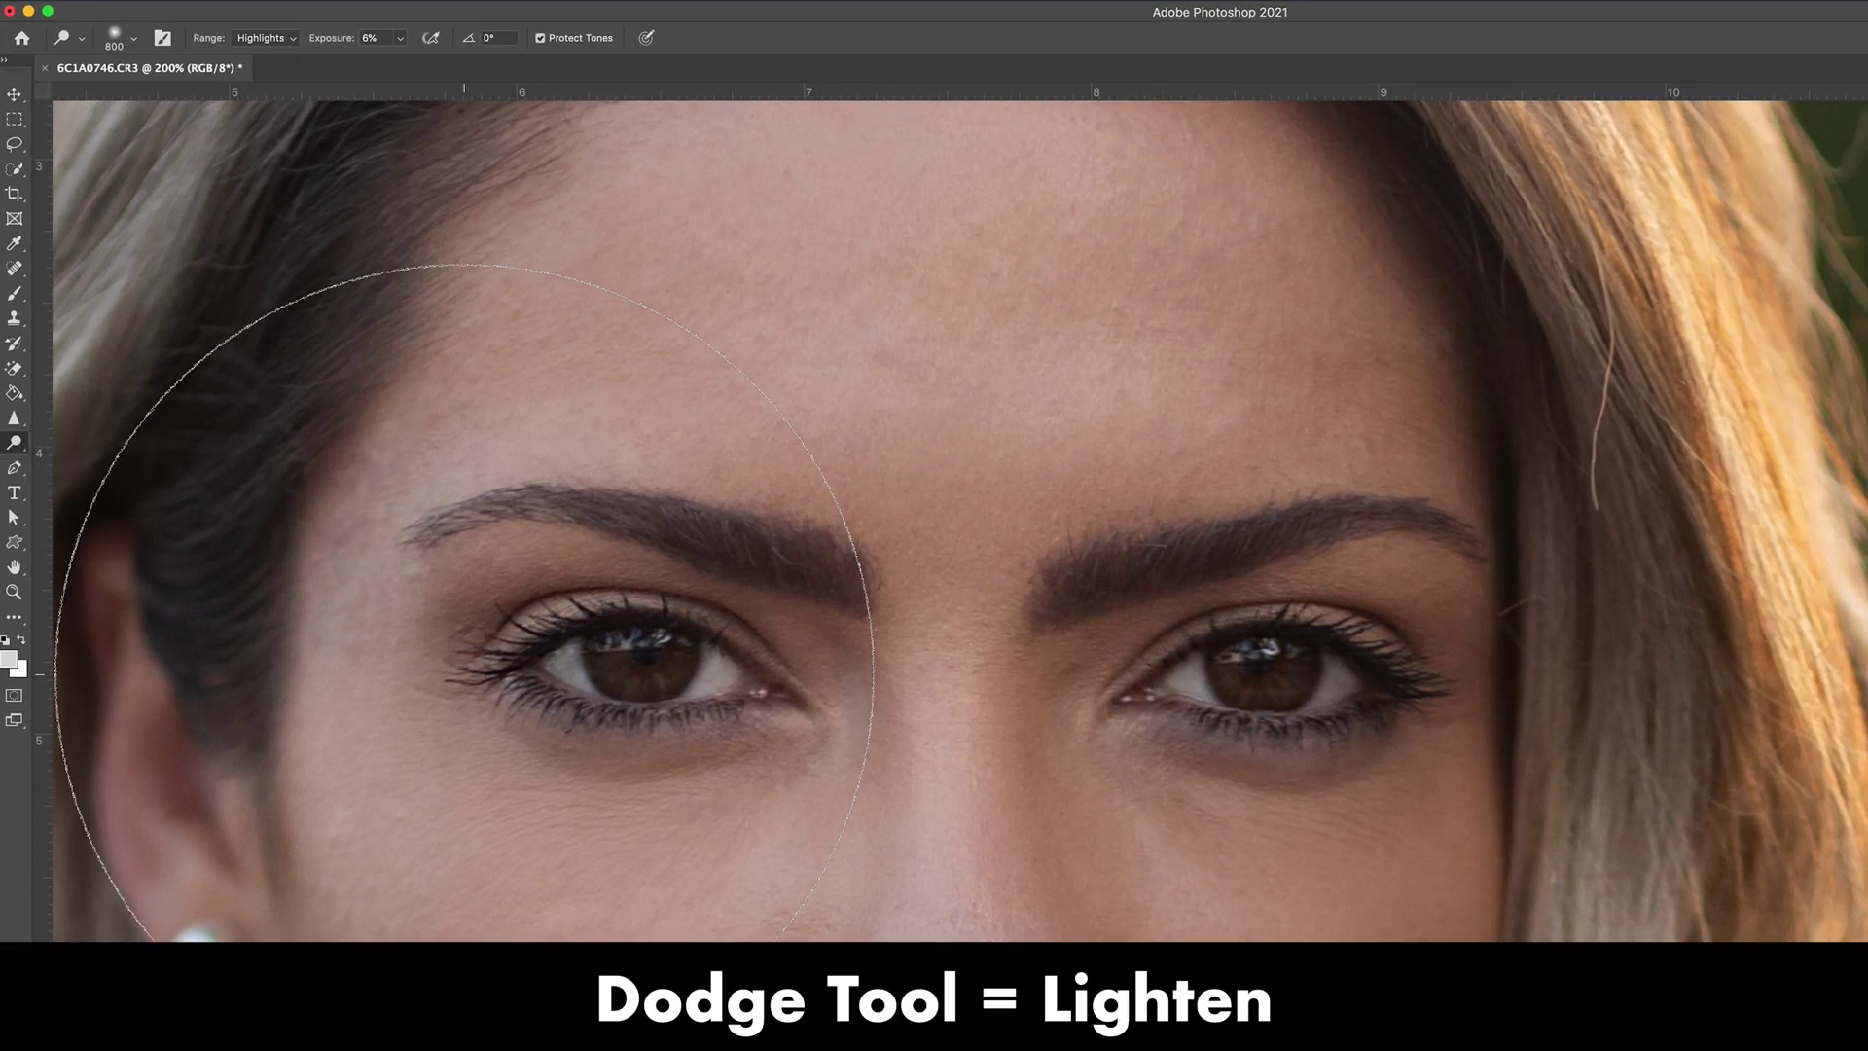
{"action": "key", "text": "bracketleft"}
{"action": "key", "text": "bracketleft"}
{"action": "key", "text": "bracketleft"}
{"action": "key", "text": "bracketleft"}
{"action": "key", "text": "bracketleft"}
{"action": "key", "text": "bracketleft"}
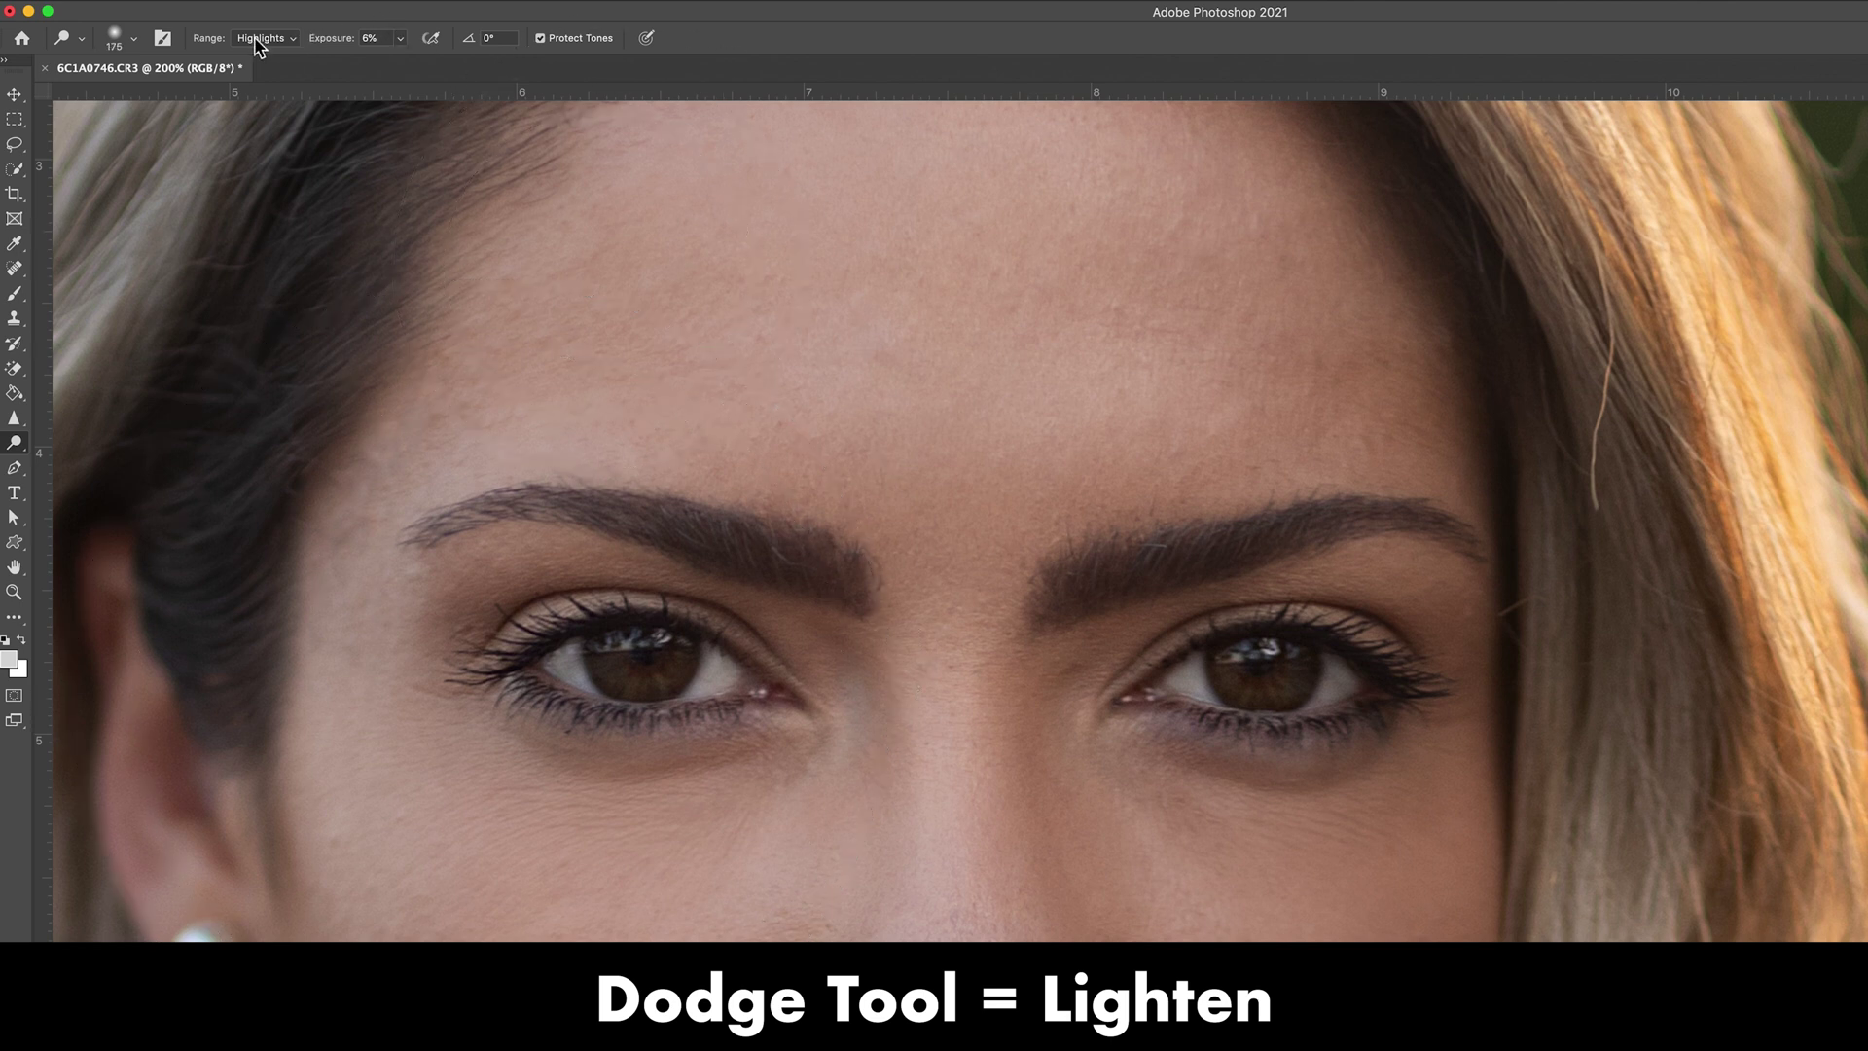
{"action": "left_click", "coordinate": [260, 39]}
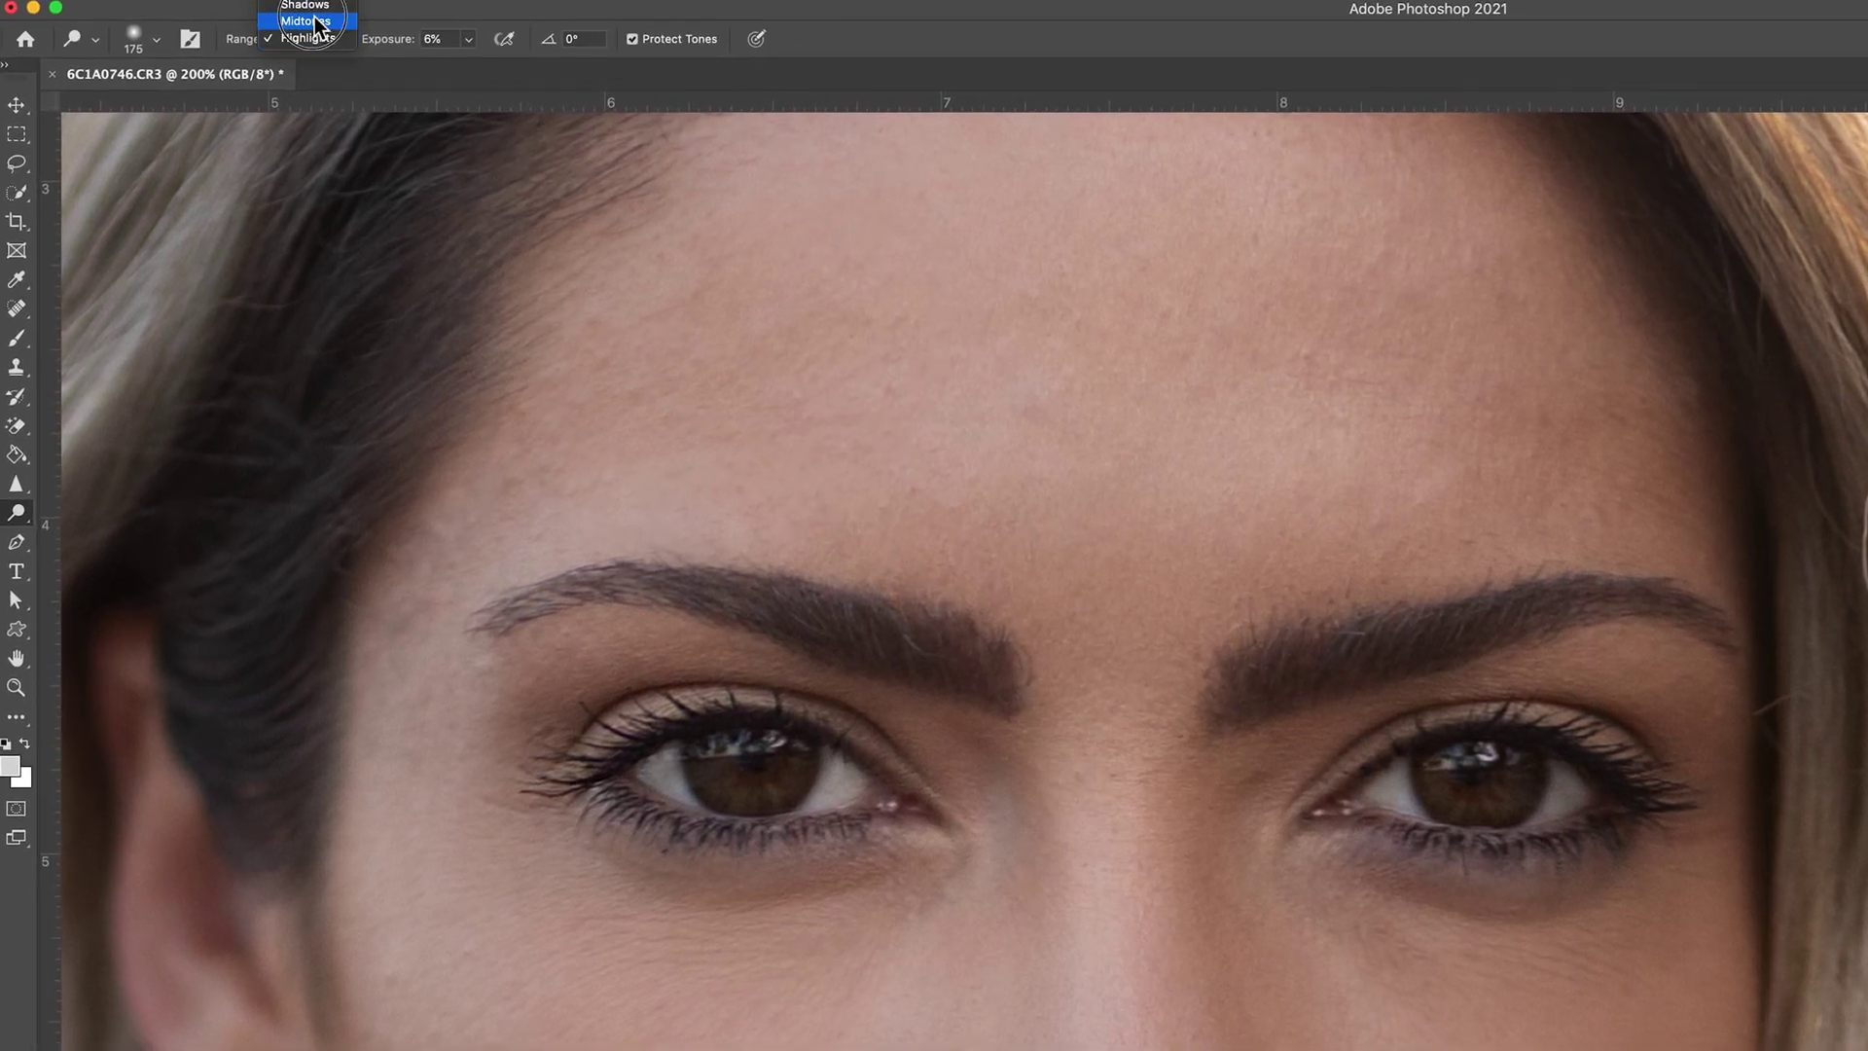
{"action": "left_click", "coordinate": [307, 20]}
- Lighten the irises of both eyes with a much smaller dodge brush at 6% exposure
{"action": "key", "text": "bracketleft"}
{"action": "key", "text": "bracketleft"}
{"action": "key", "text": "bracketleft"}
{"action": "key", "text": "bracketleft"}
{"action": "key", "text": "bracketleft"}
{"action": "key", "text": "bracketleft"}
{"action": "key", "text": "bracketleft"}
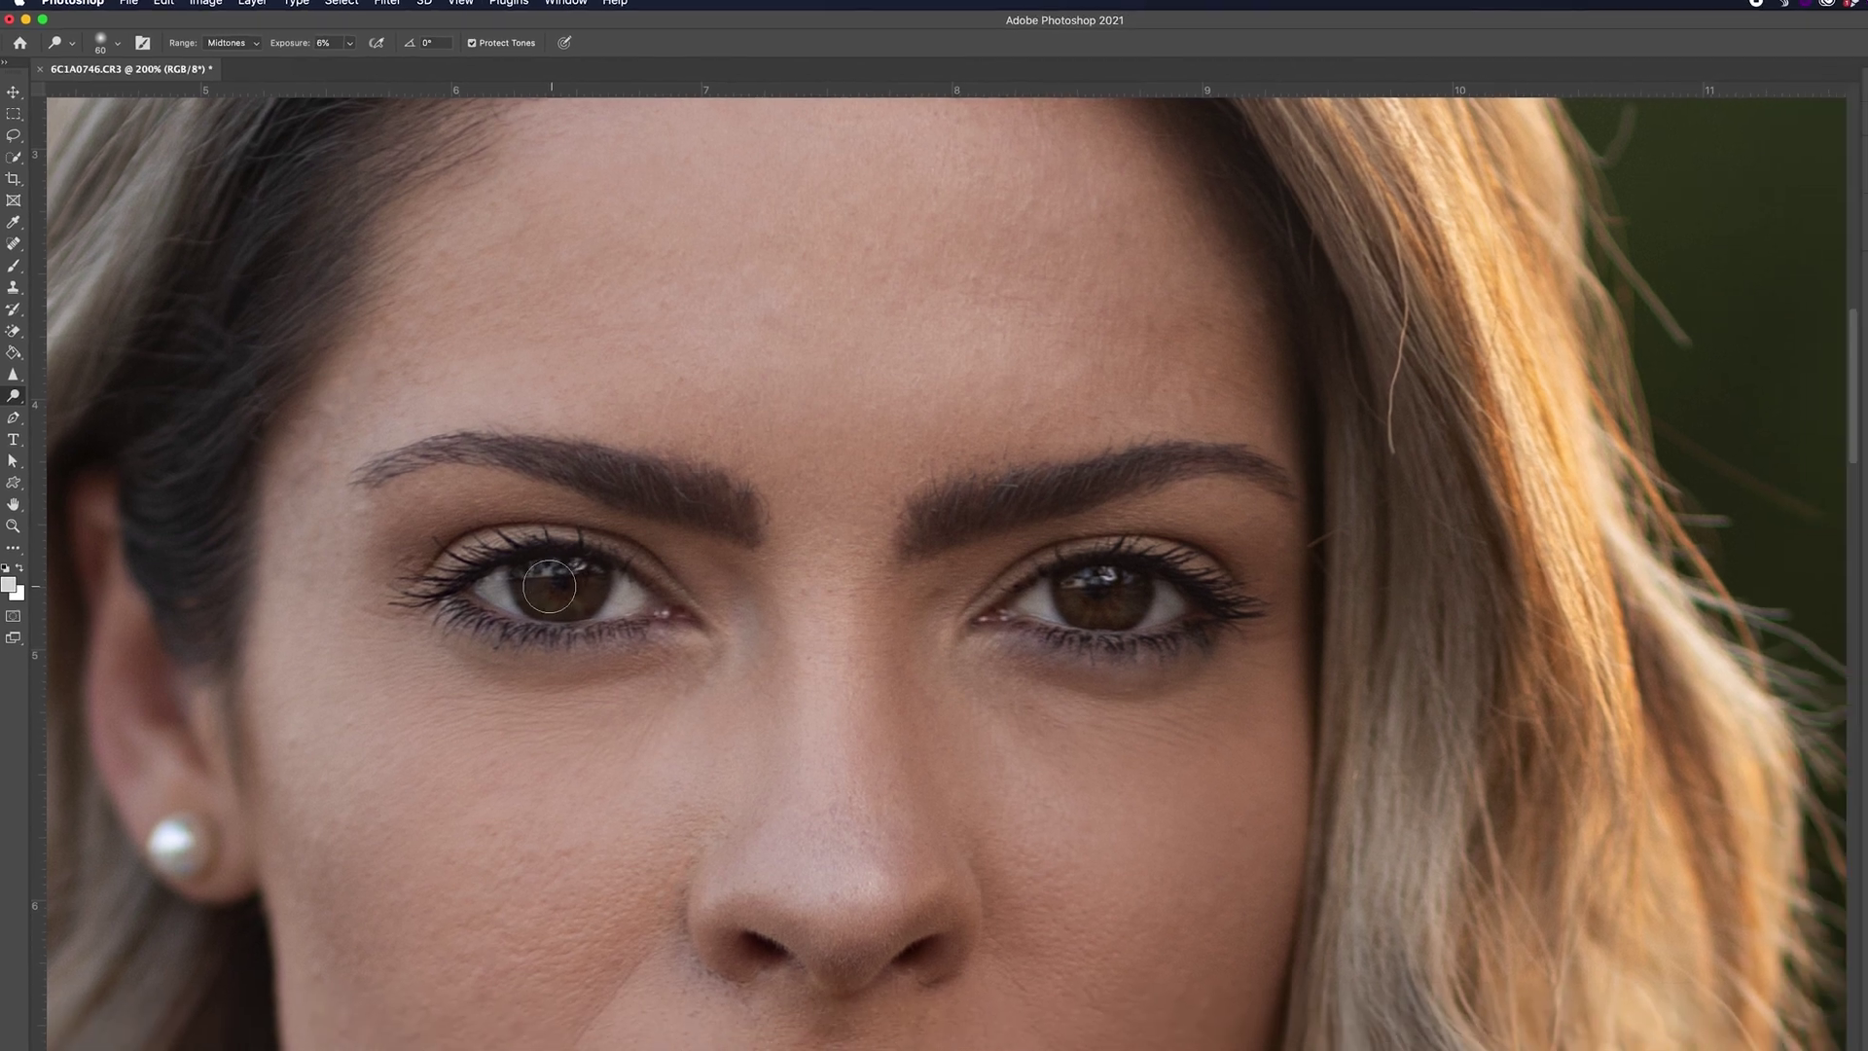
{"action": "key", "text": "bracketleft"}
{"action": "key", "text": "bracketleft"}
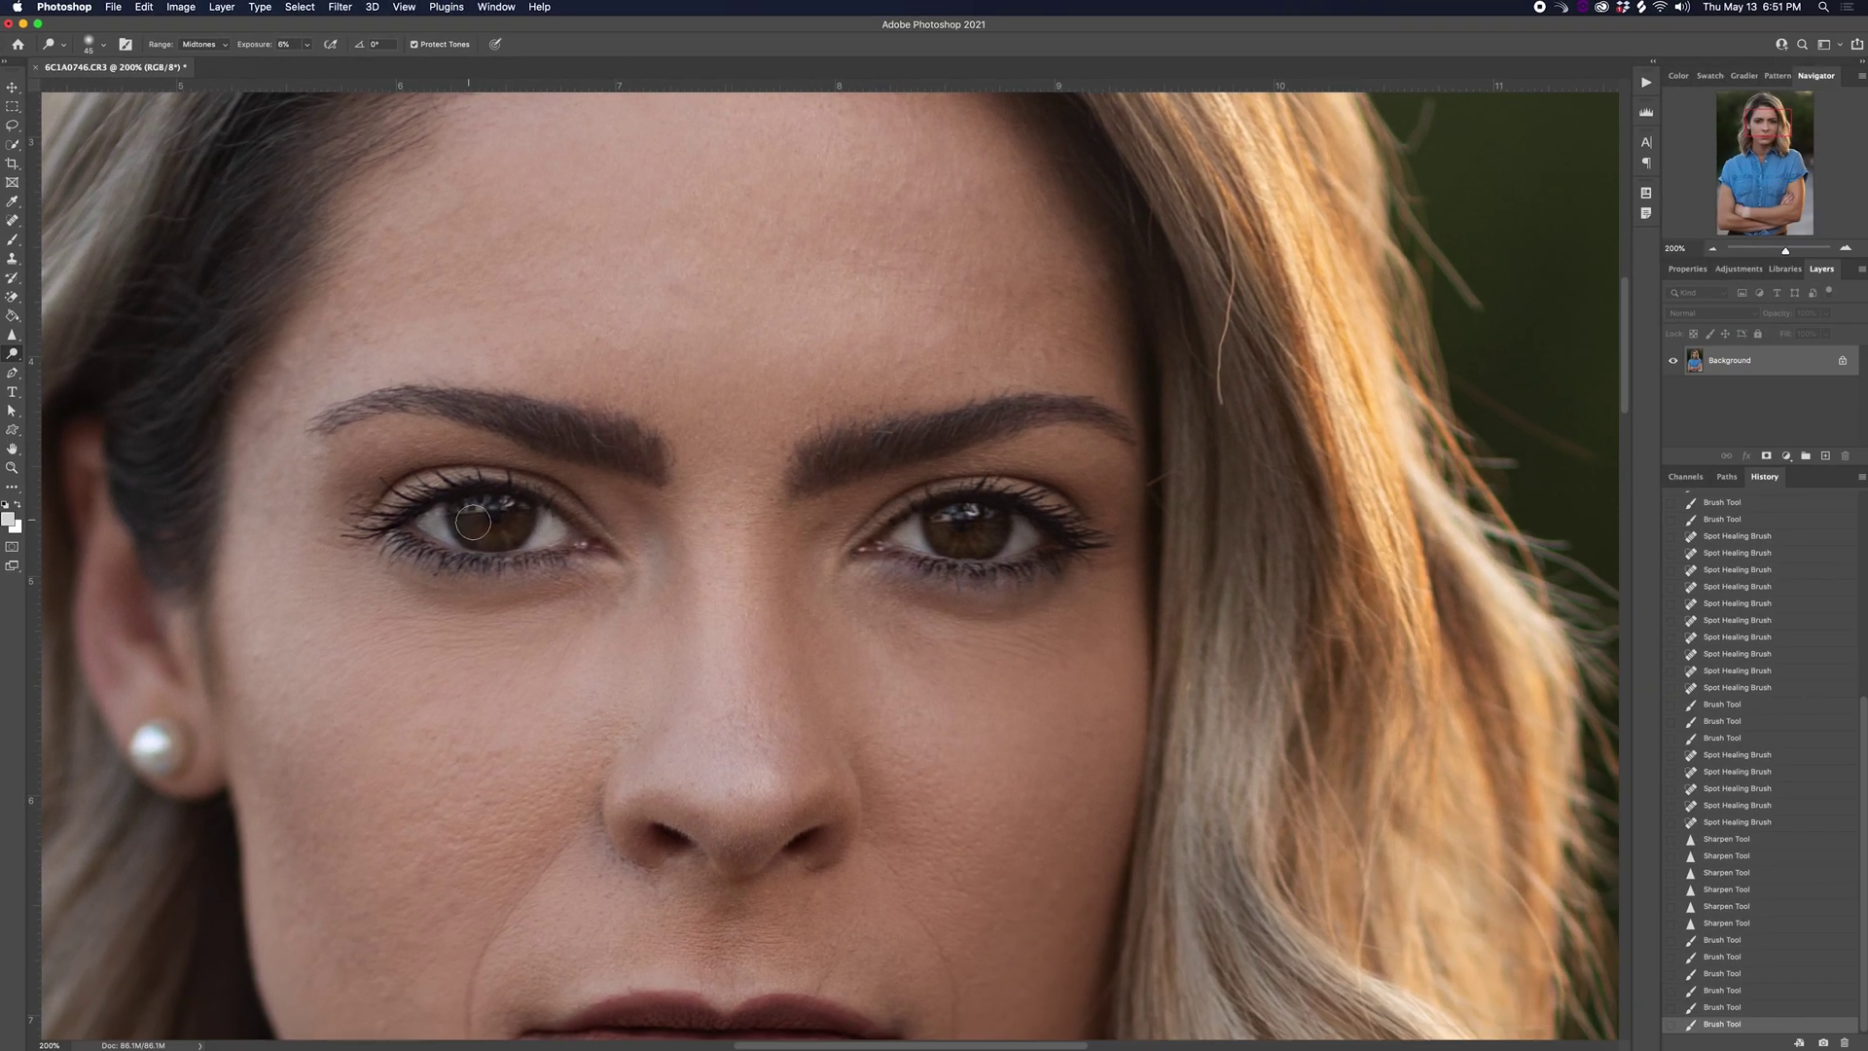
{"action": "mouse_move", "coordinate": [471, 516]}
{"action": "left_mouse_down"}
{"action": "mouse_move", "coordinate": [506, 531]}
{"action": "mouse_move", "coordinate": [530, 513]}
{"action": "left_mouse_up"}
{"action": "mouse_move", "coordinate": [936, 521]}
{"action": "left_mouse_down"}
{"action": "mouse_move", "coordinate": [993, 528]}
{"action": "mouse_move", "coordinate": [973, 537]}
{"action": "left_mouse_up"}
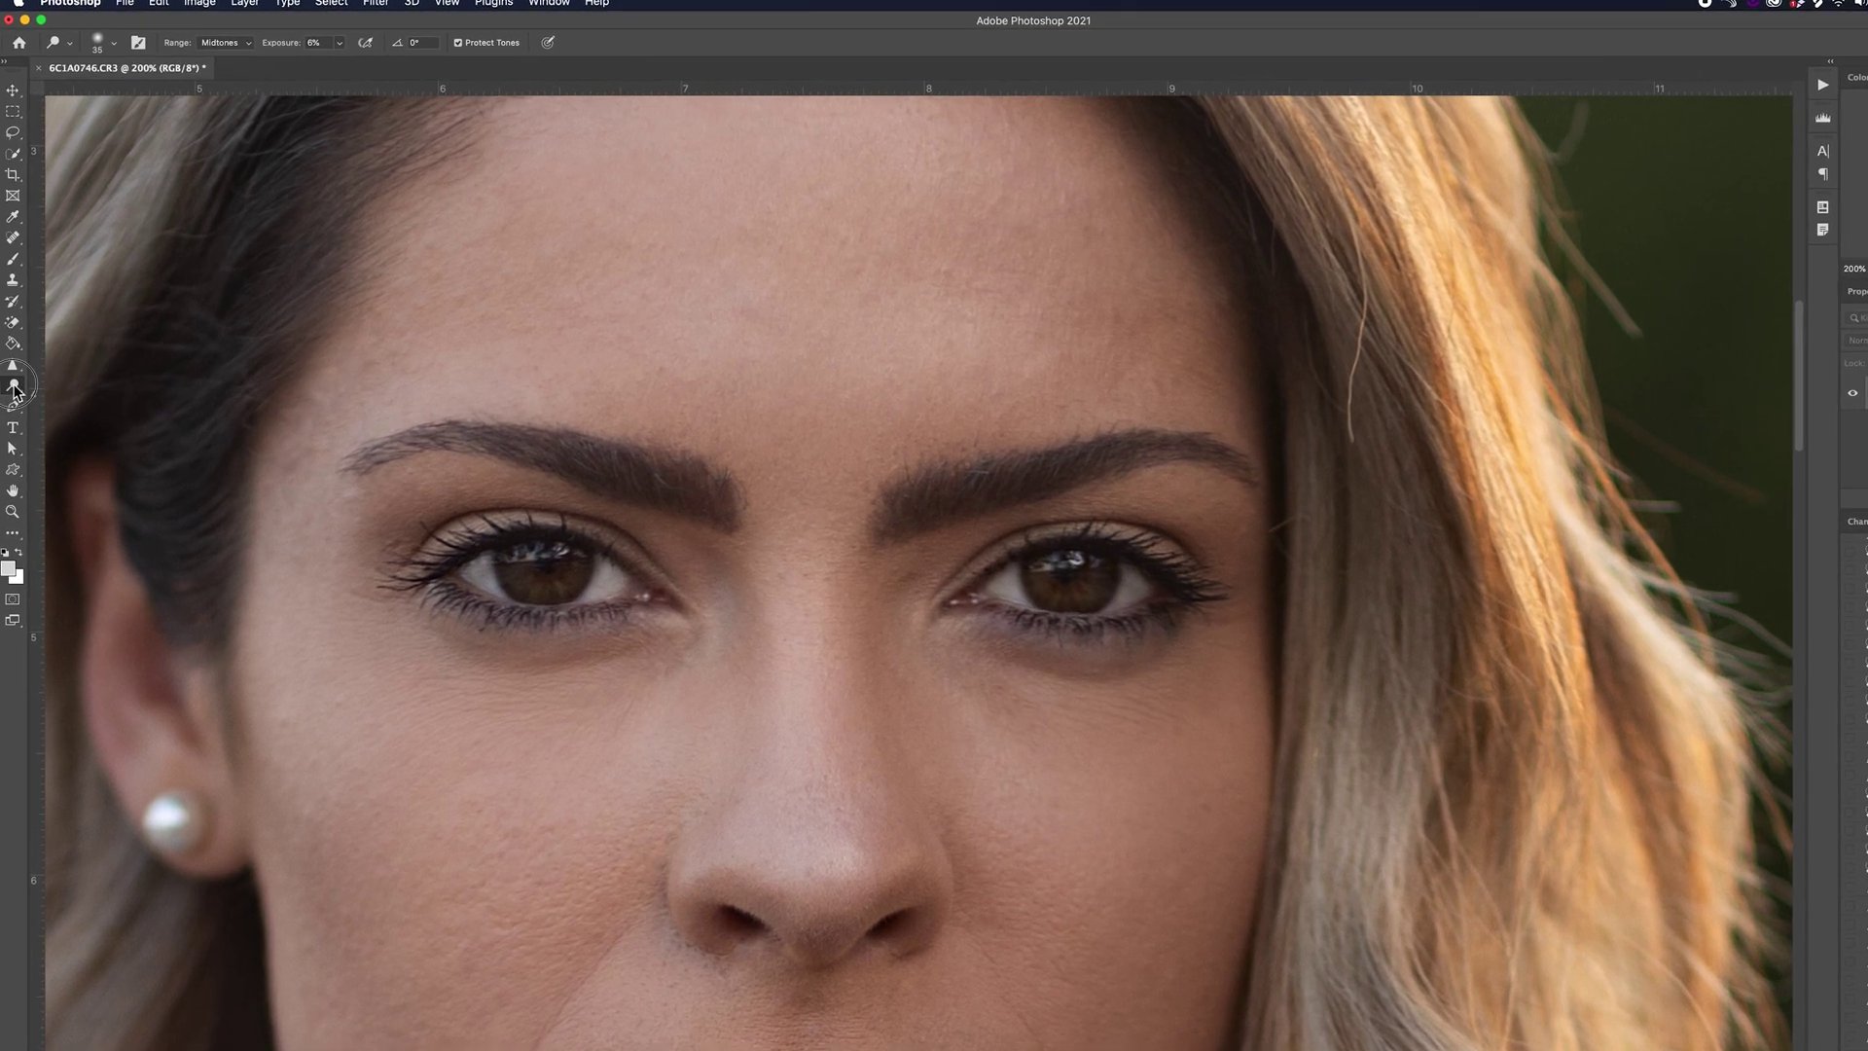
- Boost the colour of both irises with the Sponge tool in Saturate mode at 33% flow
{"action": "right_click", "coordinate": [12, 354]}
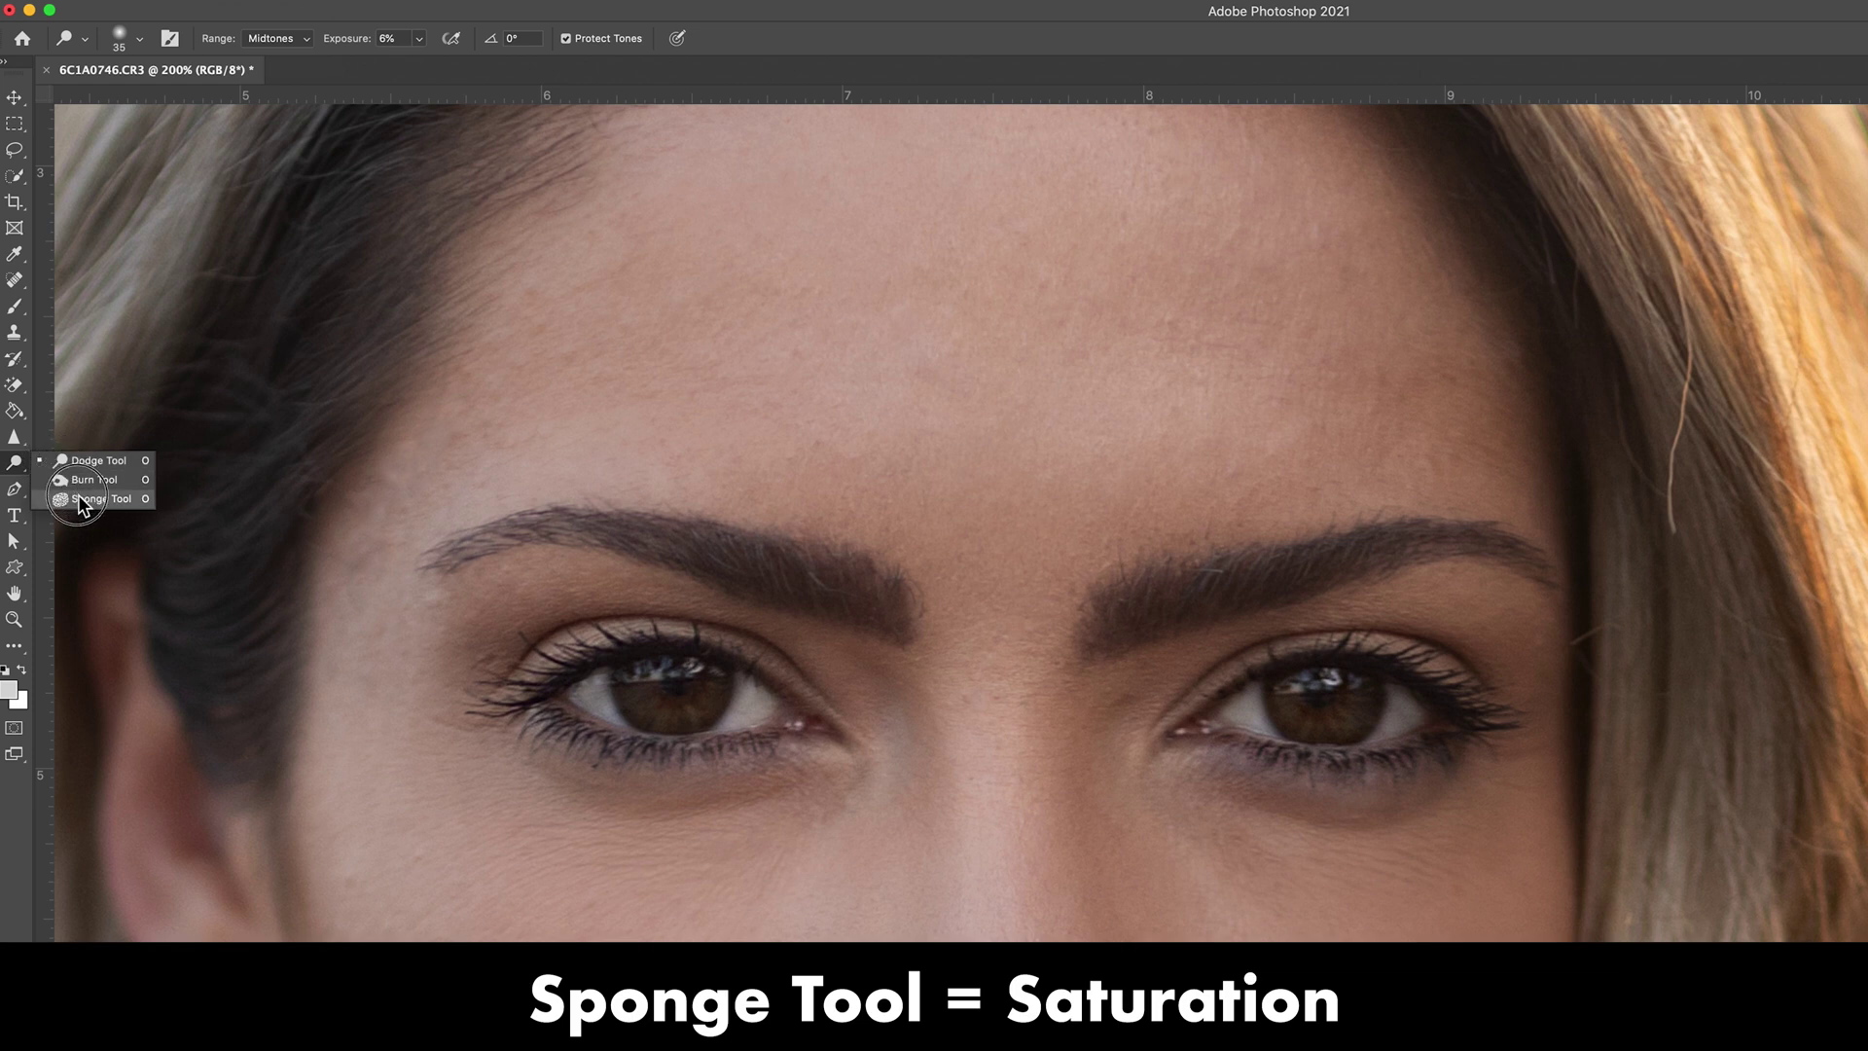
{"action": "left_click", "coordinate": [82, 499]}
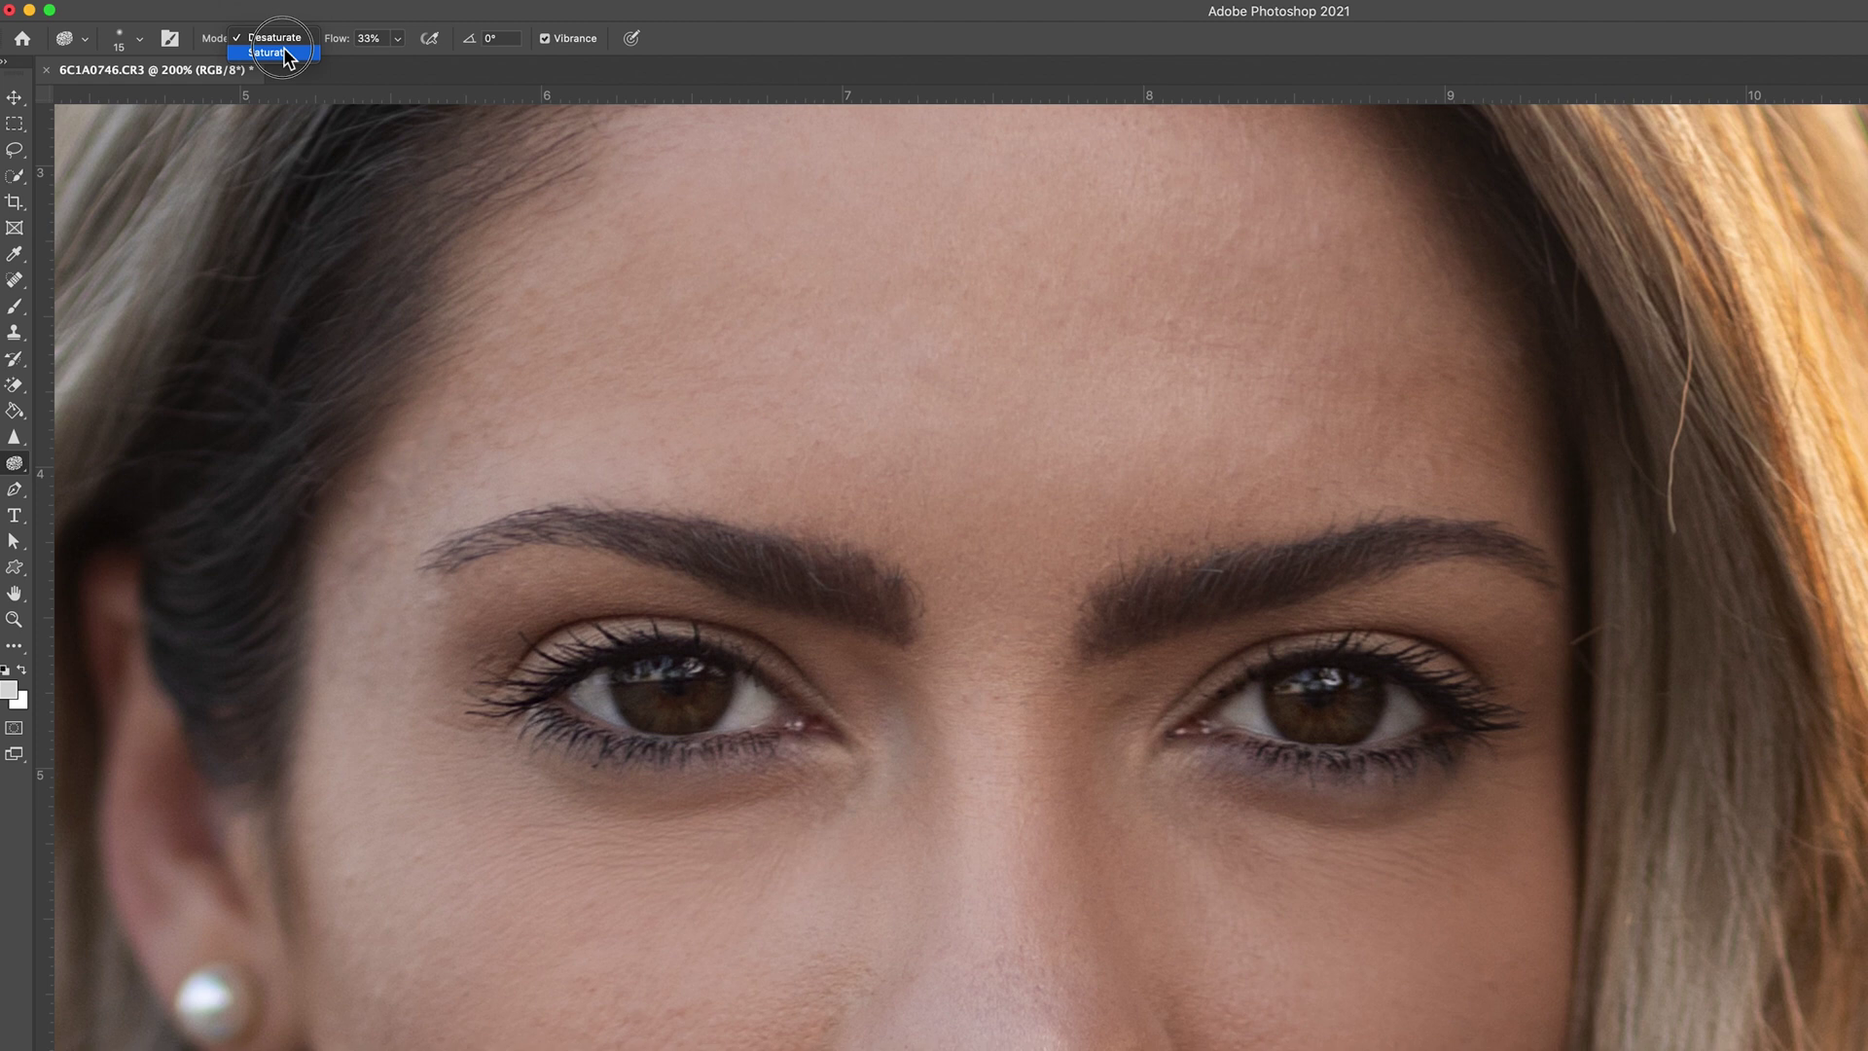
{"action": "left_click", "coordinate": [285, 53]}
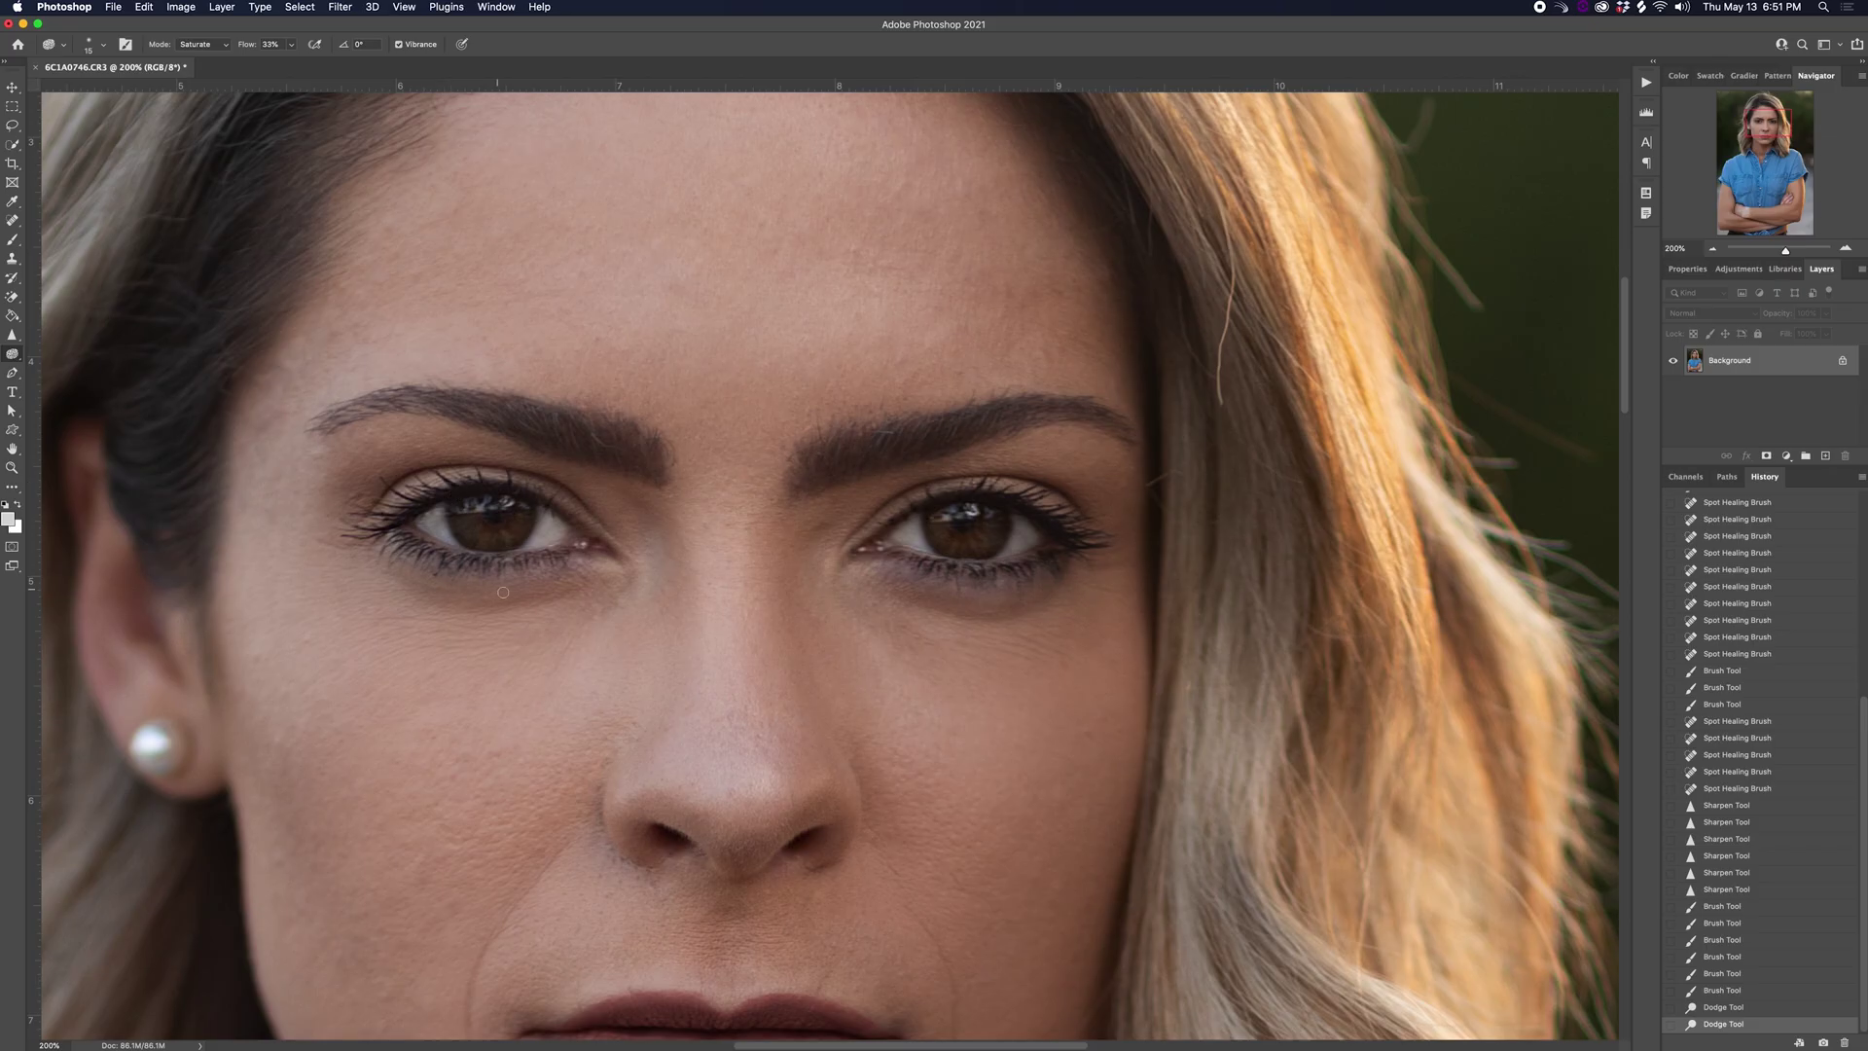
{"action": "mouse_move", "coordinate": [473, 518]}
{"action": "left_mouse_down"}
{"action": "mouse_move", "coordinate": [523, 517]}
{"action": "mouse_move", "coordinate": [472, 529]}
{"action": "left_mouse_up"}
{"action": "mouse_move", "coordinate": [946, 521]}
{"action": "left_mouse_down"}
{"action": "mouse_move", "coordinate": [1007, 533]}
{"action": "mouse_move", "coordinate": [939, 526]}
{"action": "mouse_move", "coordinate": [983, 554]}
{"action": "left_mouse_up"}
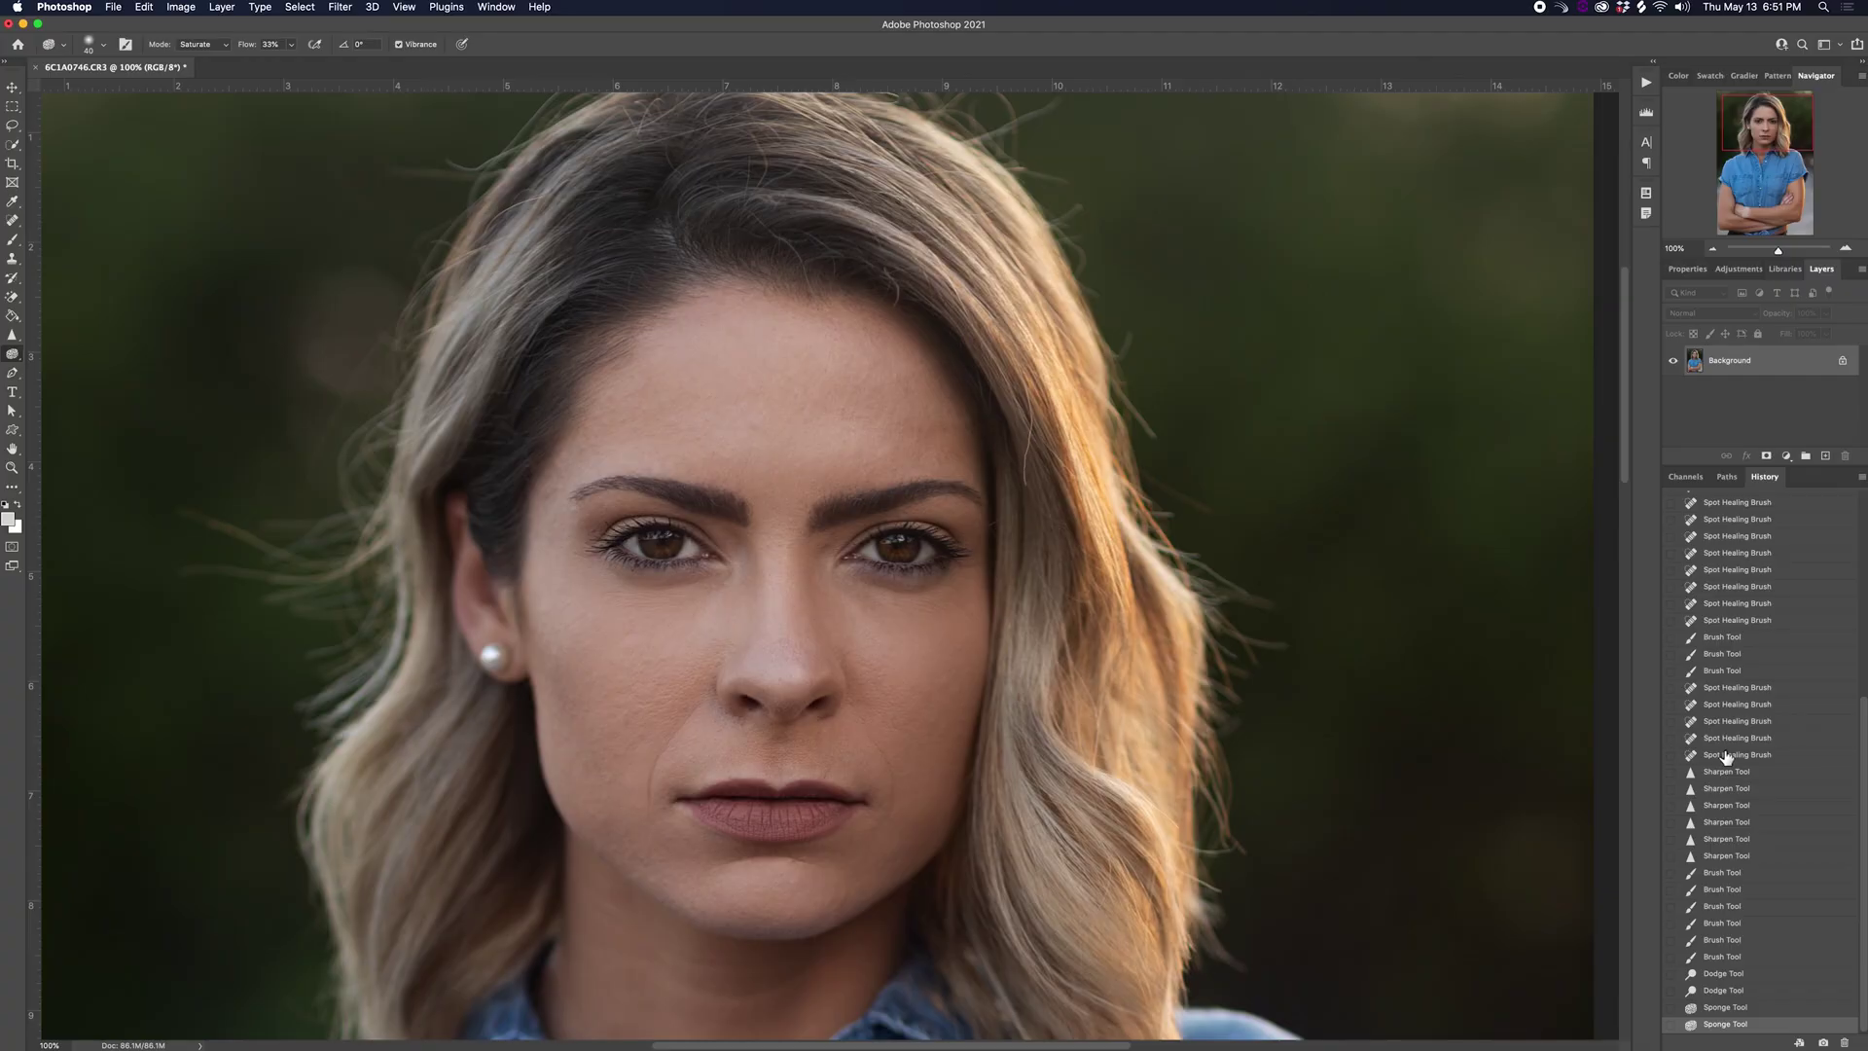
- Compare the eyes with the history state before sharpening and return to the latest state
{"action": "left_click", "coordinate": [1727, 756]}
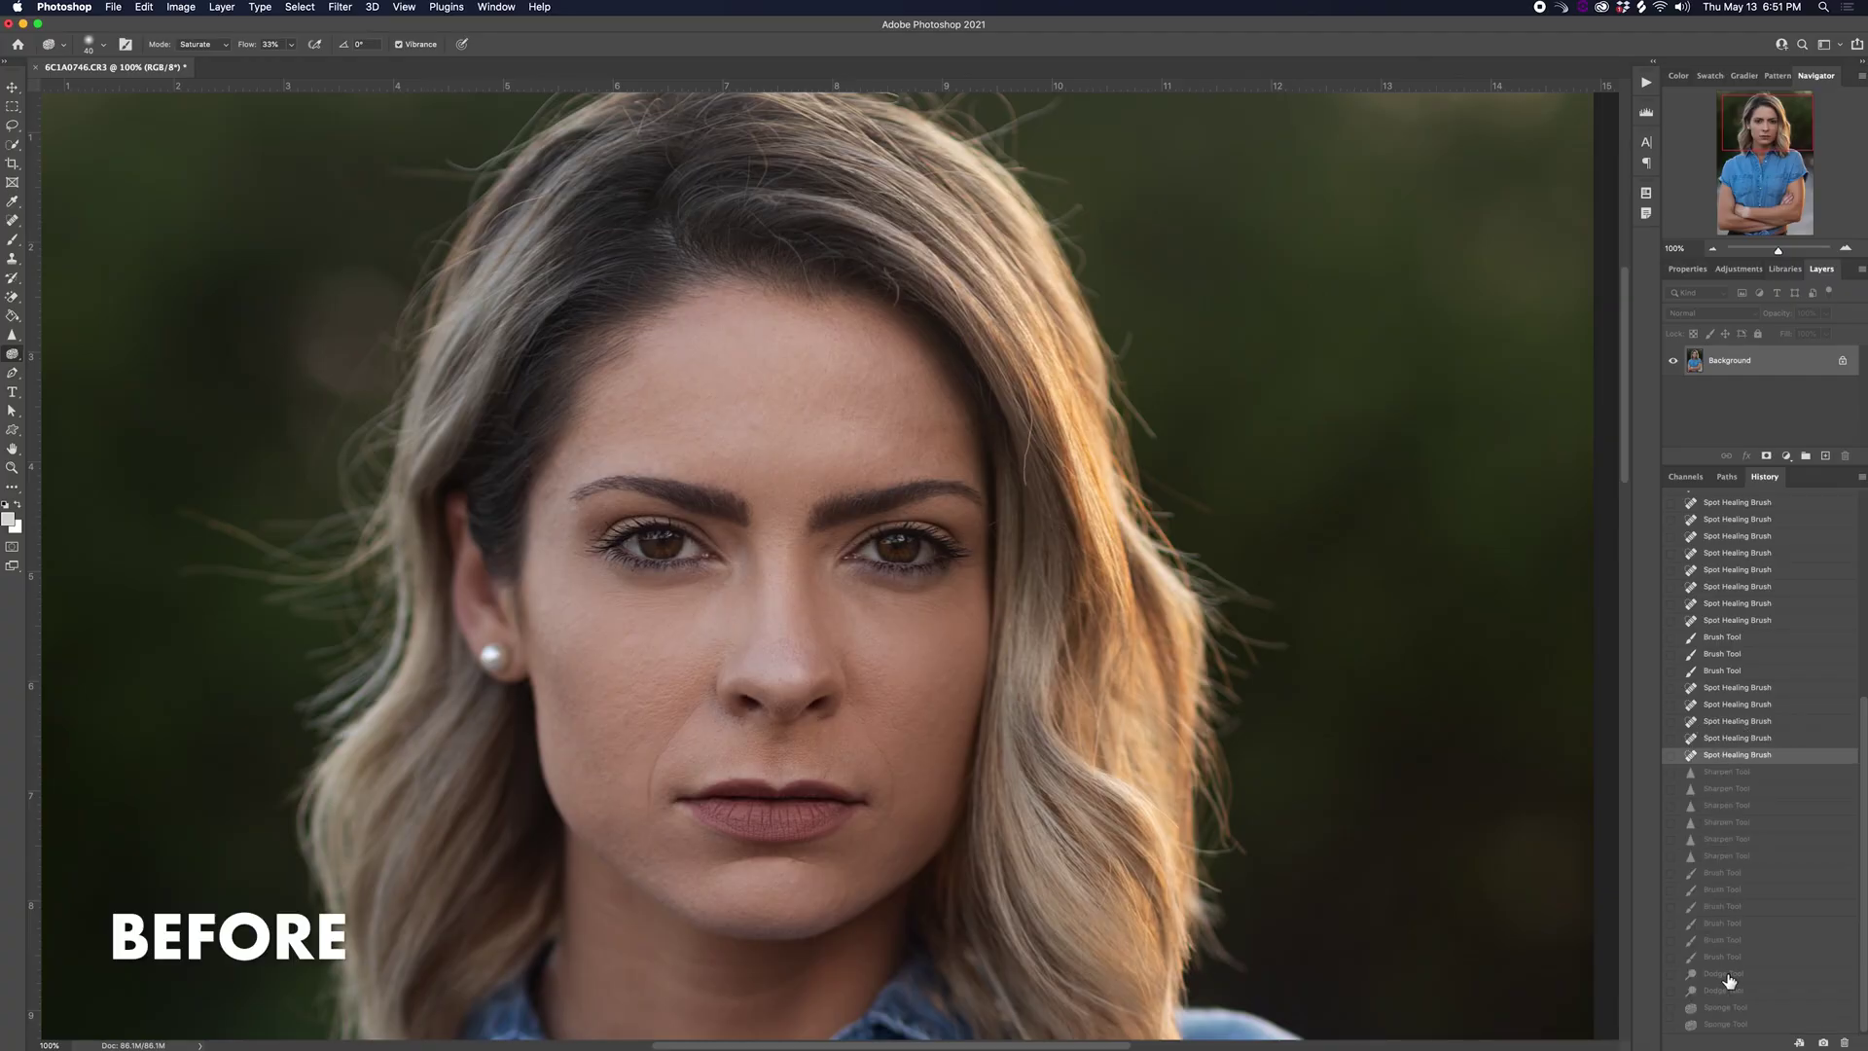
{"action": "left_click", "coordinate": [1719, 1024]}
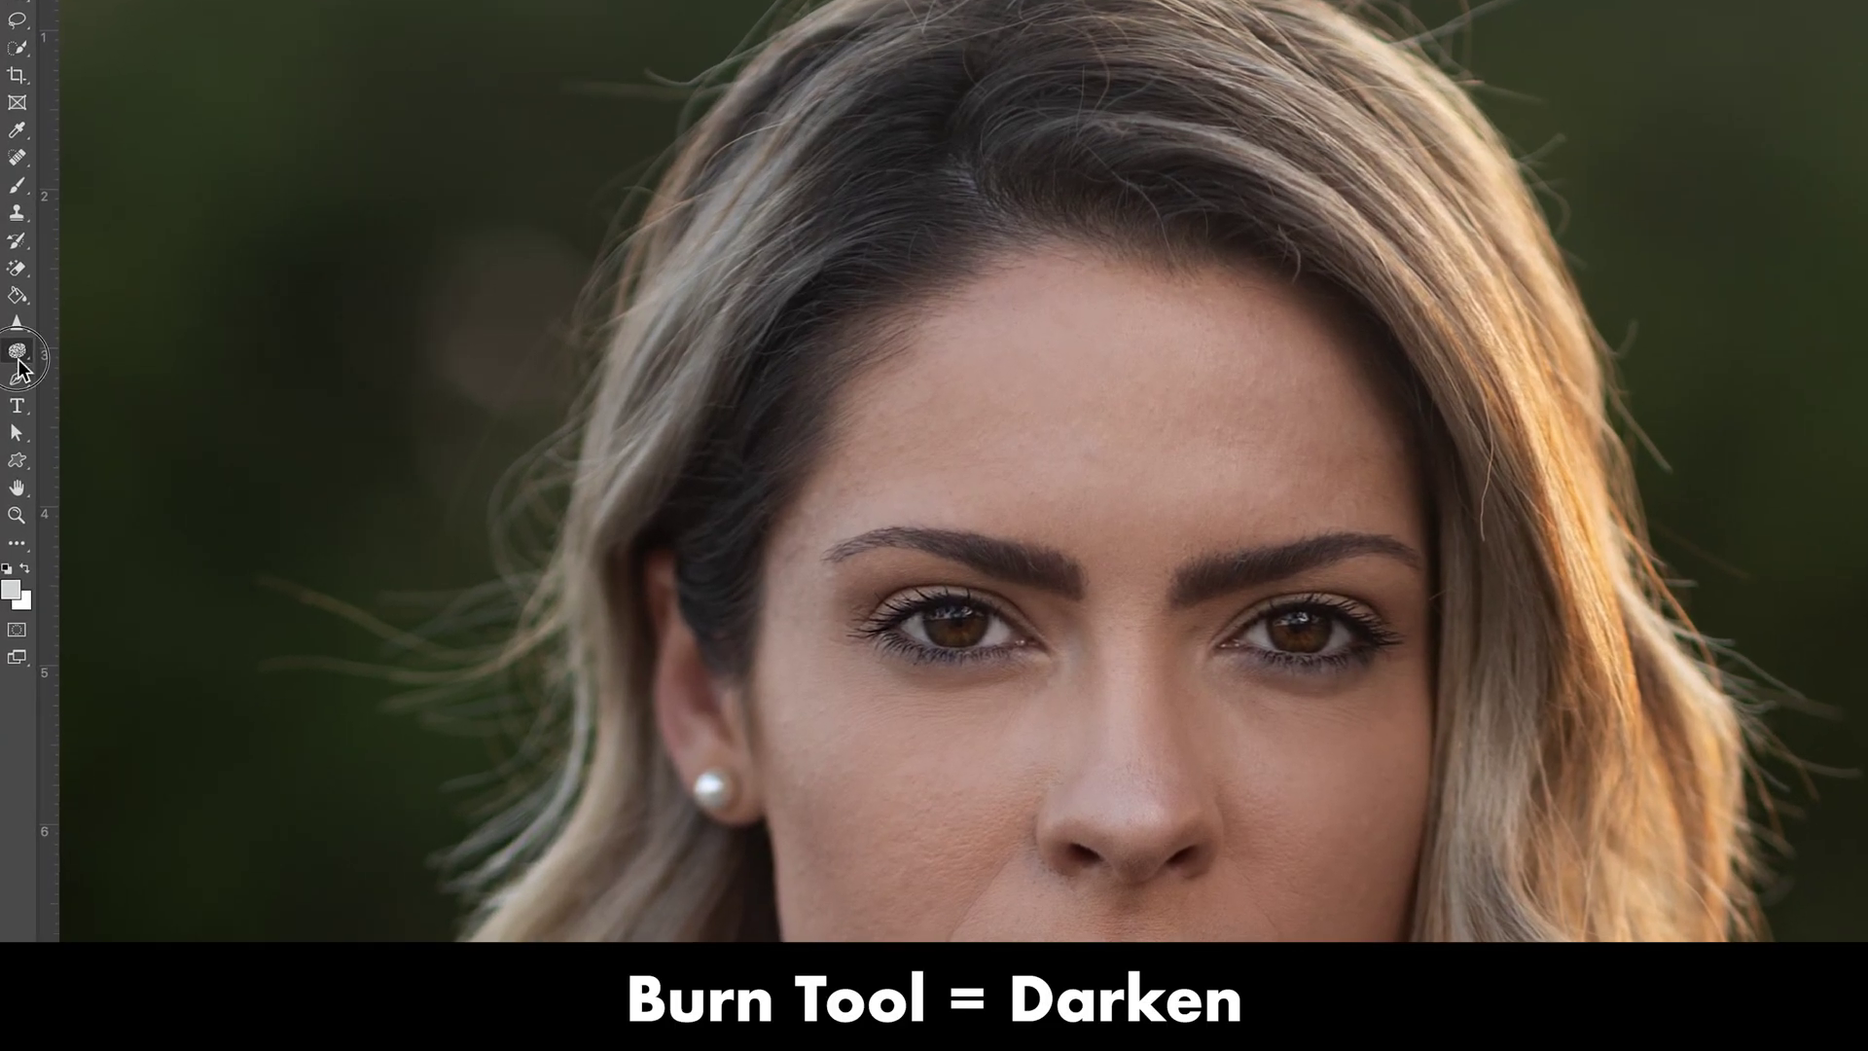
- Switch to the Burn tool, reduce its brush to 60 px and select the Shadows range
{"action": "left_click", "coordinate": [12, 358]}
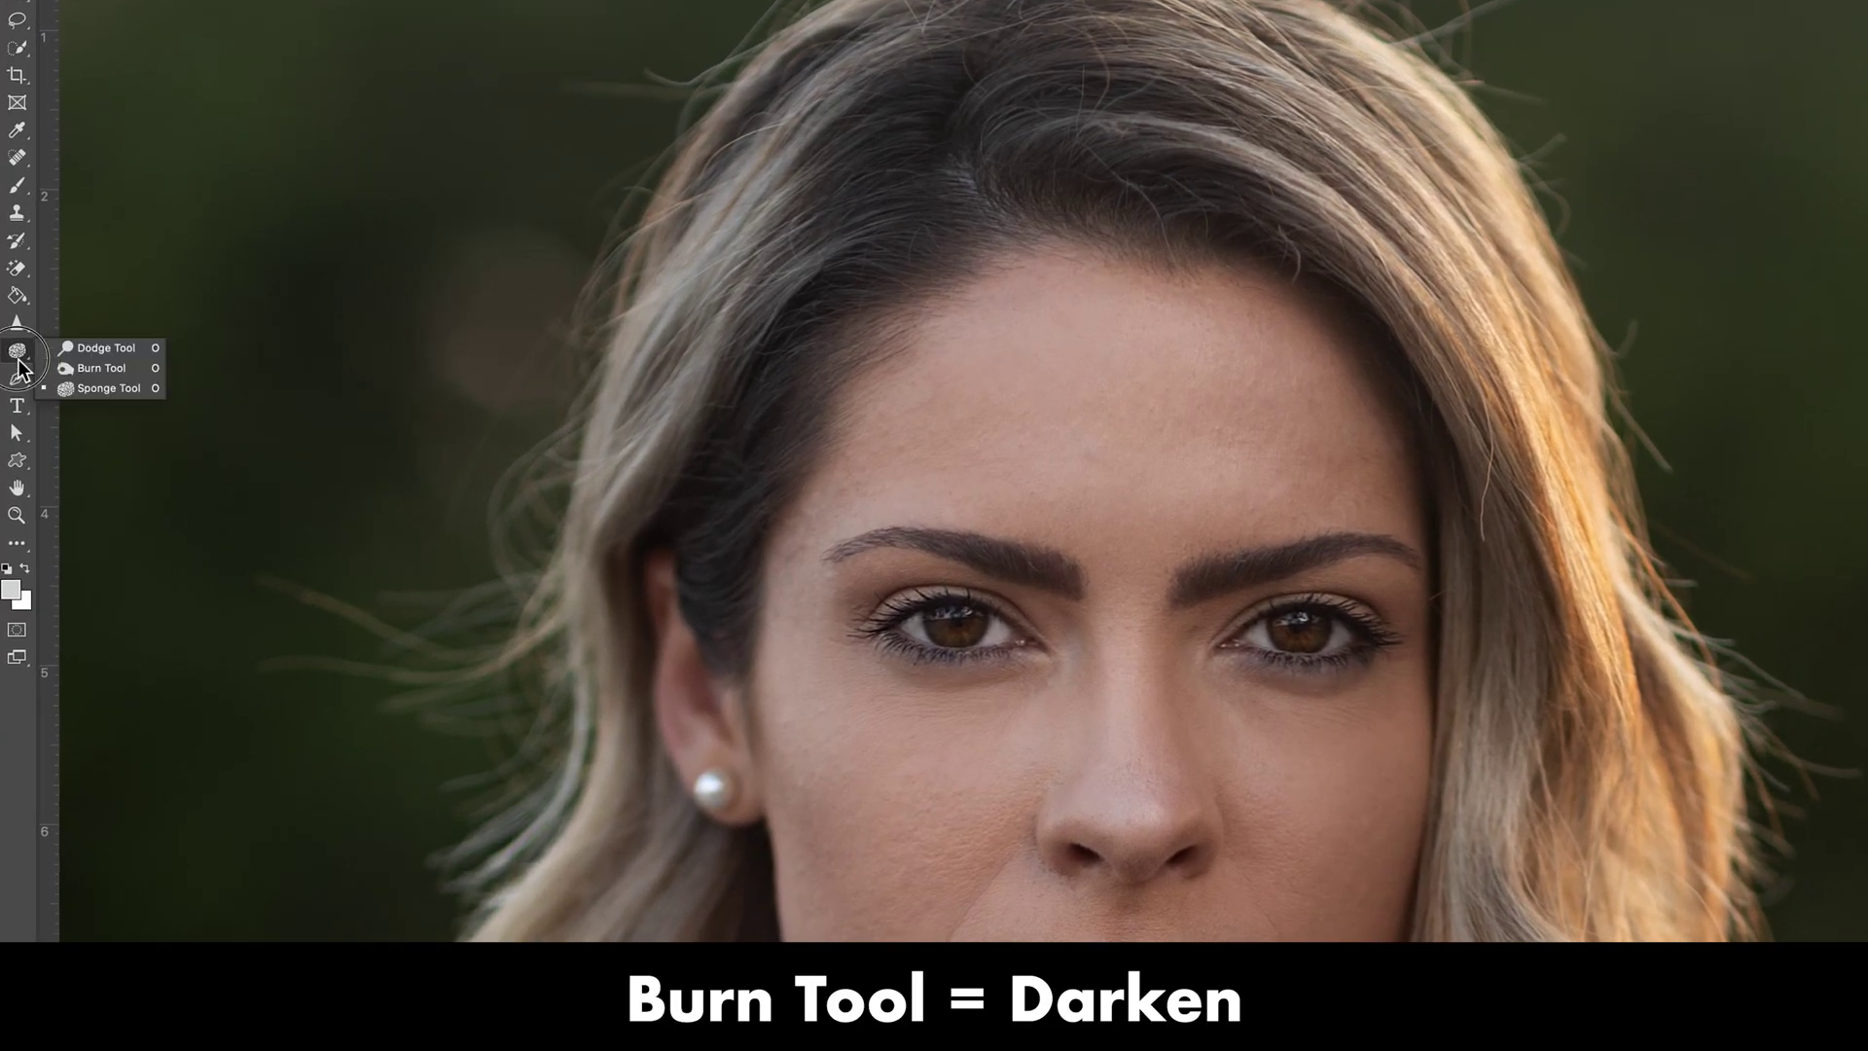
{"action": "left_click", "coordinate": [98, 368]}
{"action": "key", "text": "bracketleft"}
{"action": "key", "text": "bracketleft"}
{"action": "key", "text": "bracketleft"}
{"action": "key", "text": "bracketleft"}
{"action": "key", "text": "bracketleft"}
{"action": "key", "text": "bracketleft"}
{"action": "key", "text": "bracketleft"}
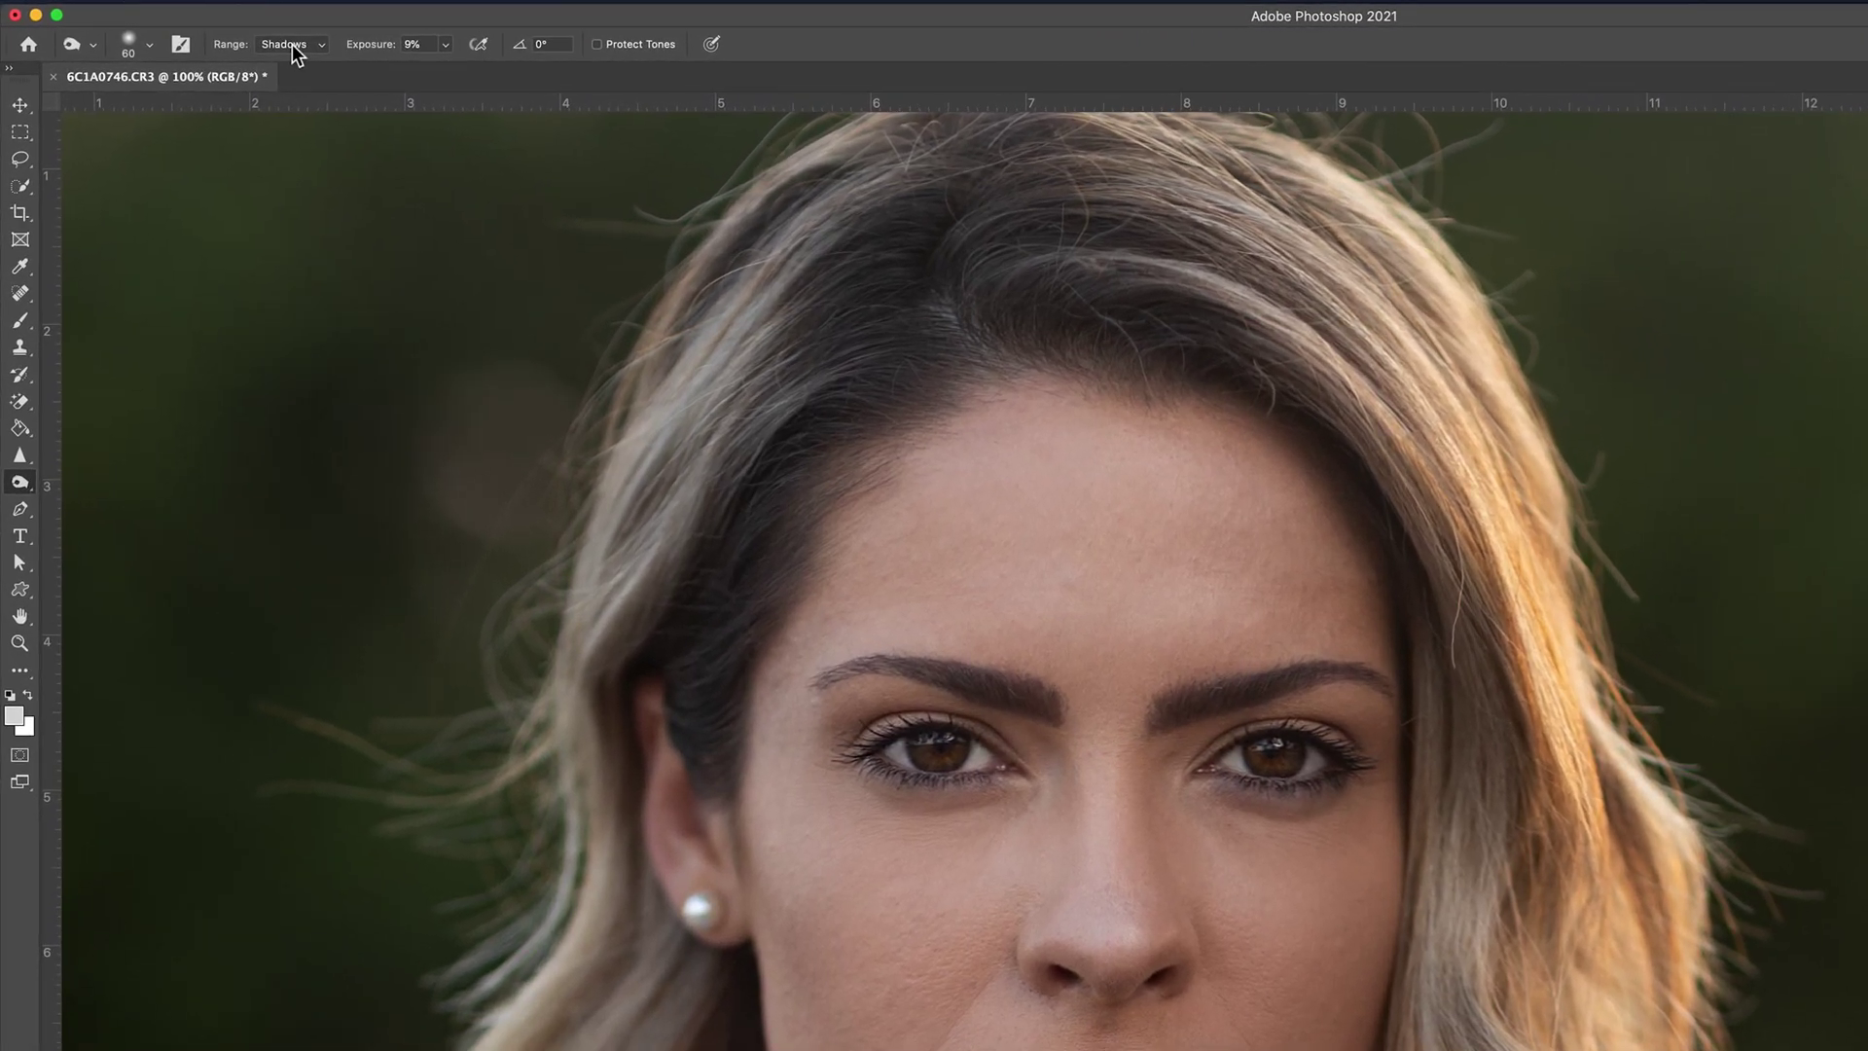
{"action": "left_click", "coordinate": [198, 43]}
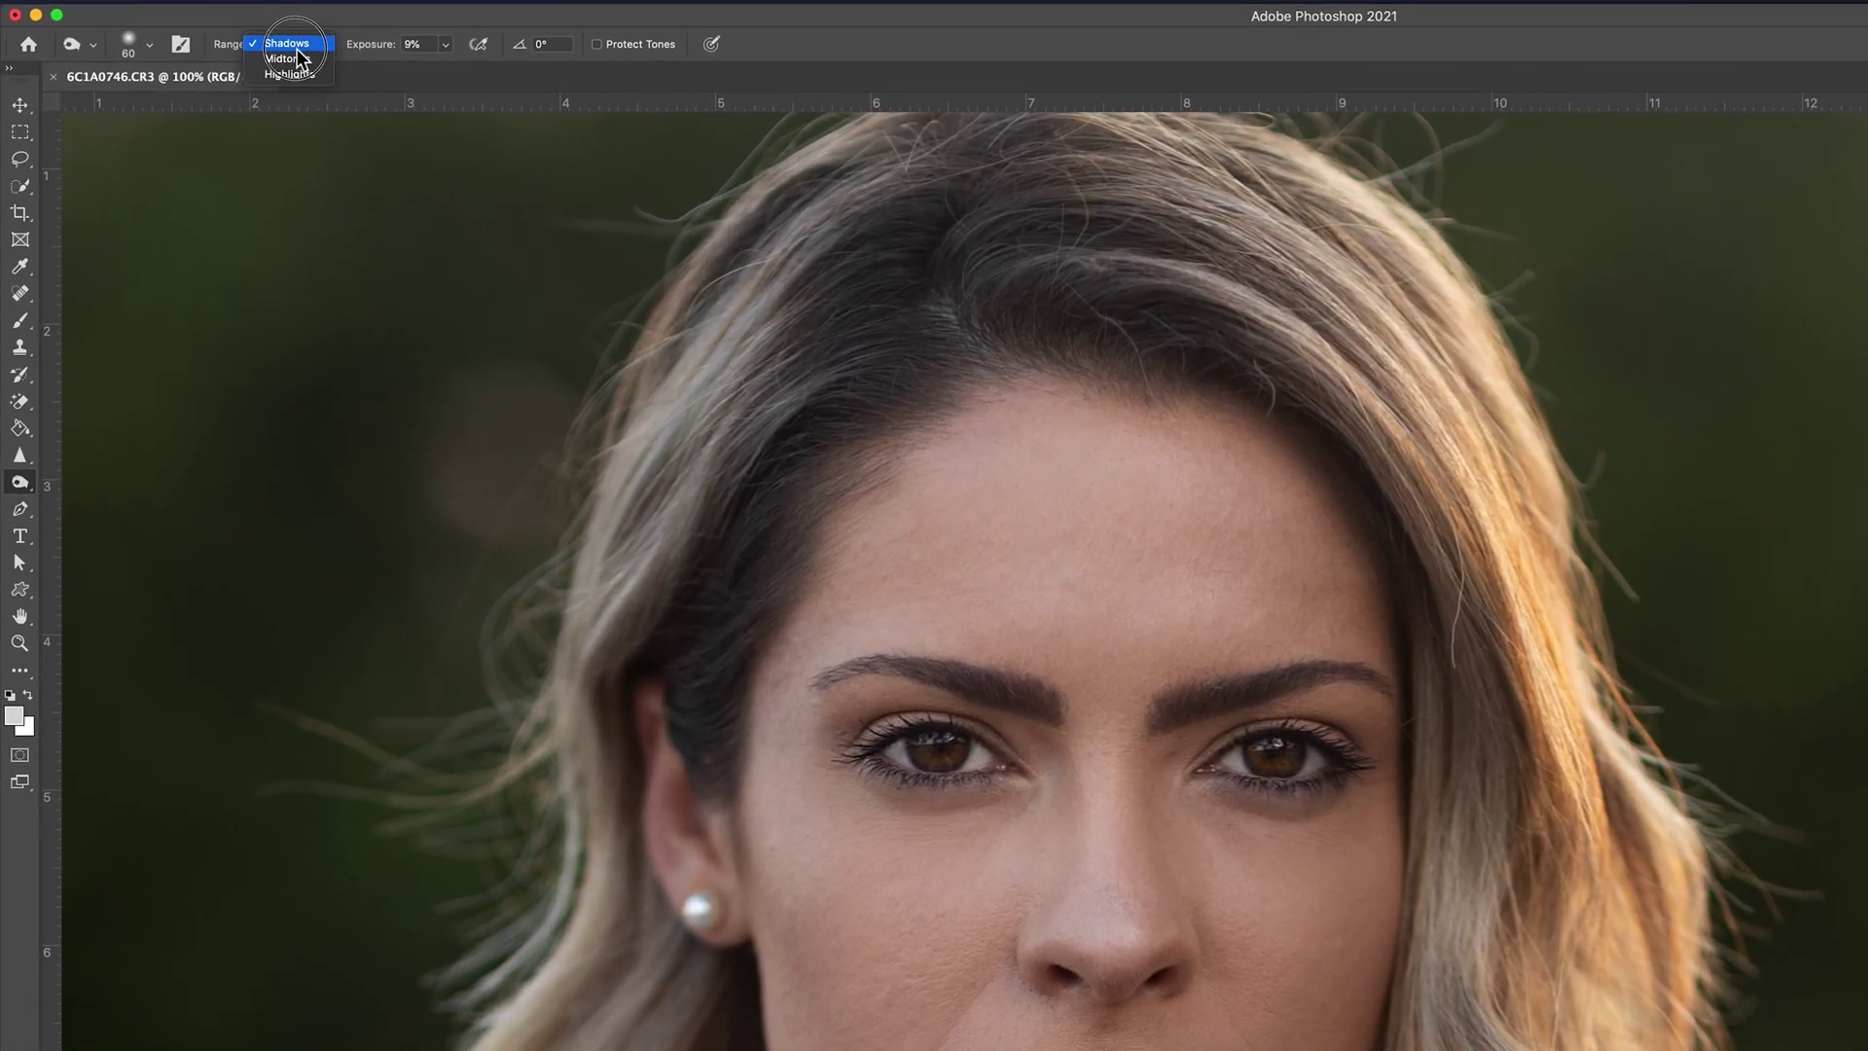
{"action": "left_click", "coordinate": [302, 13]}
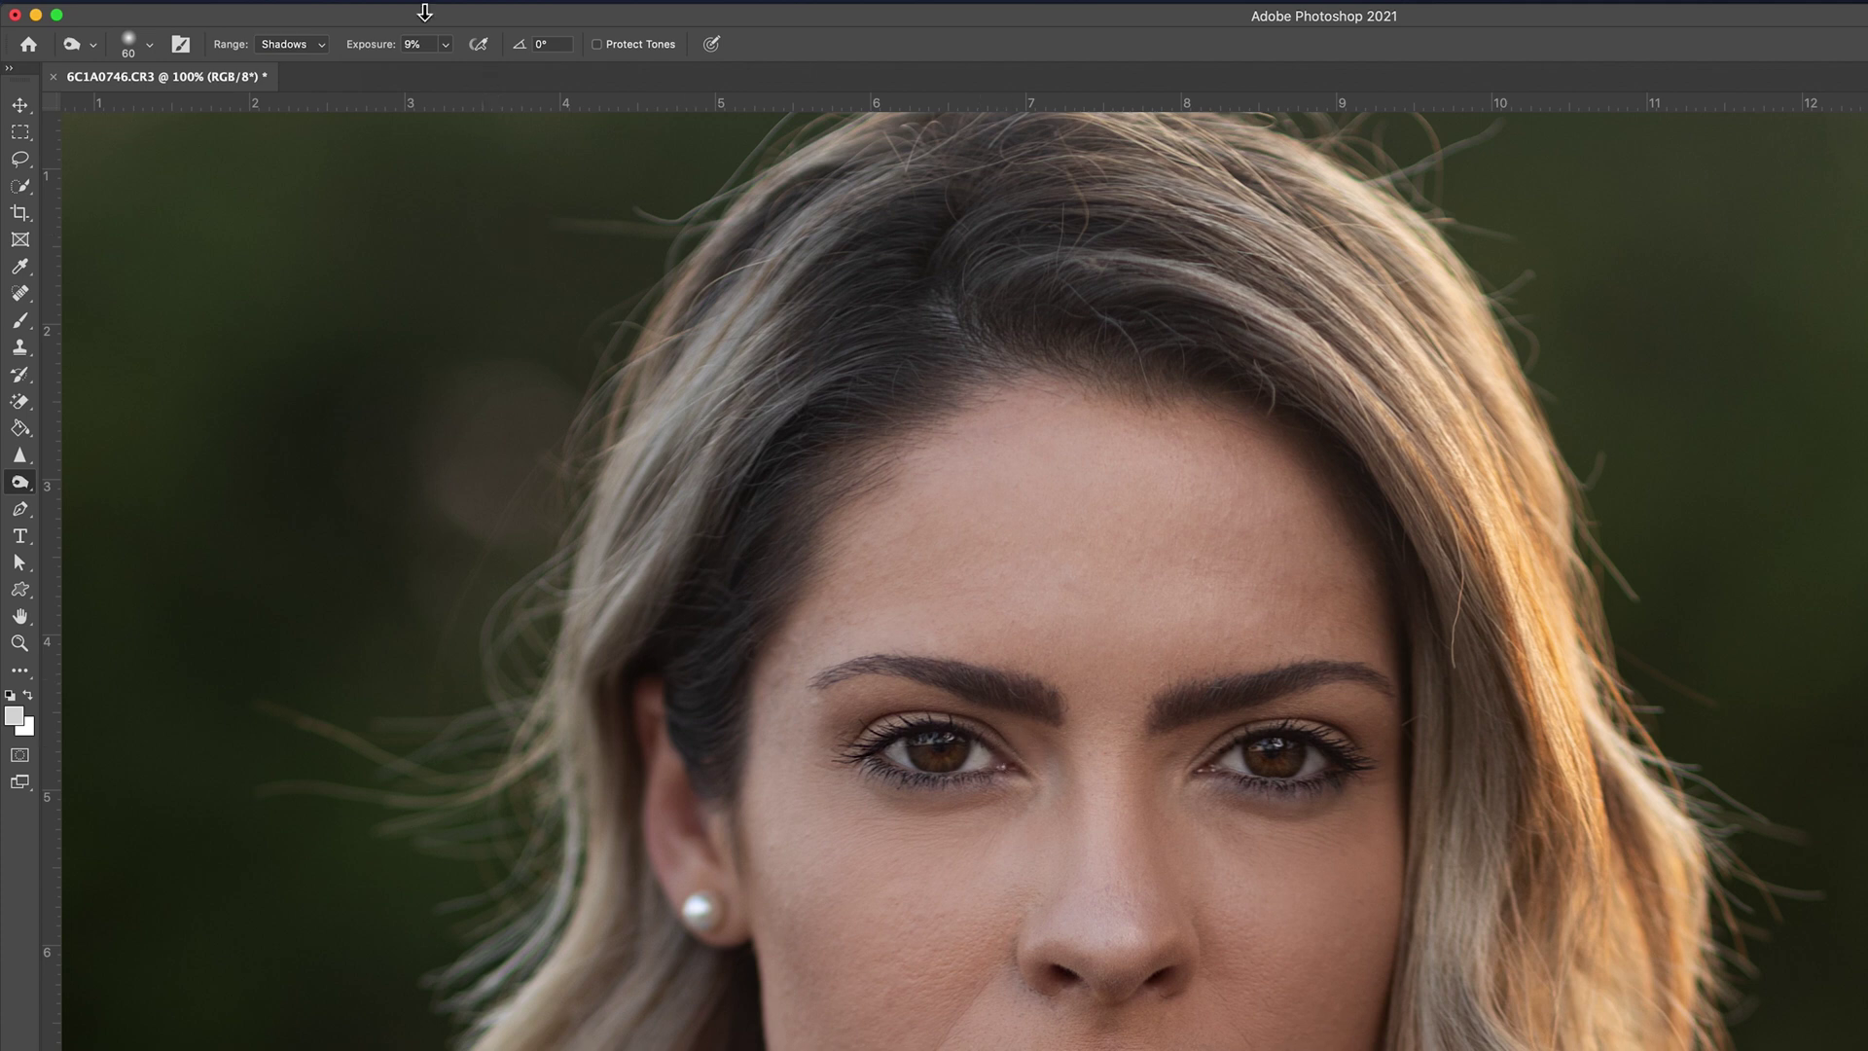
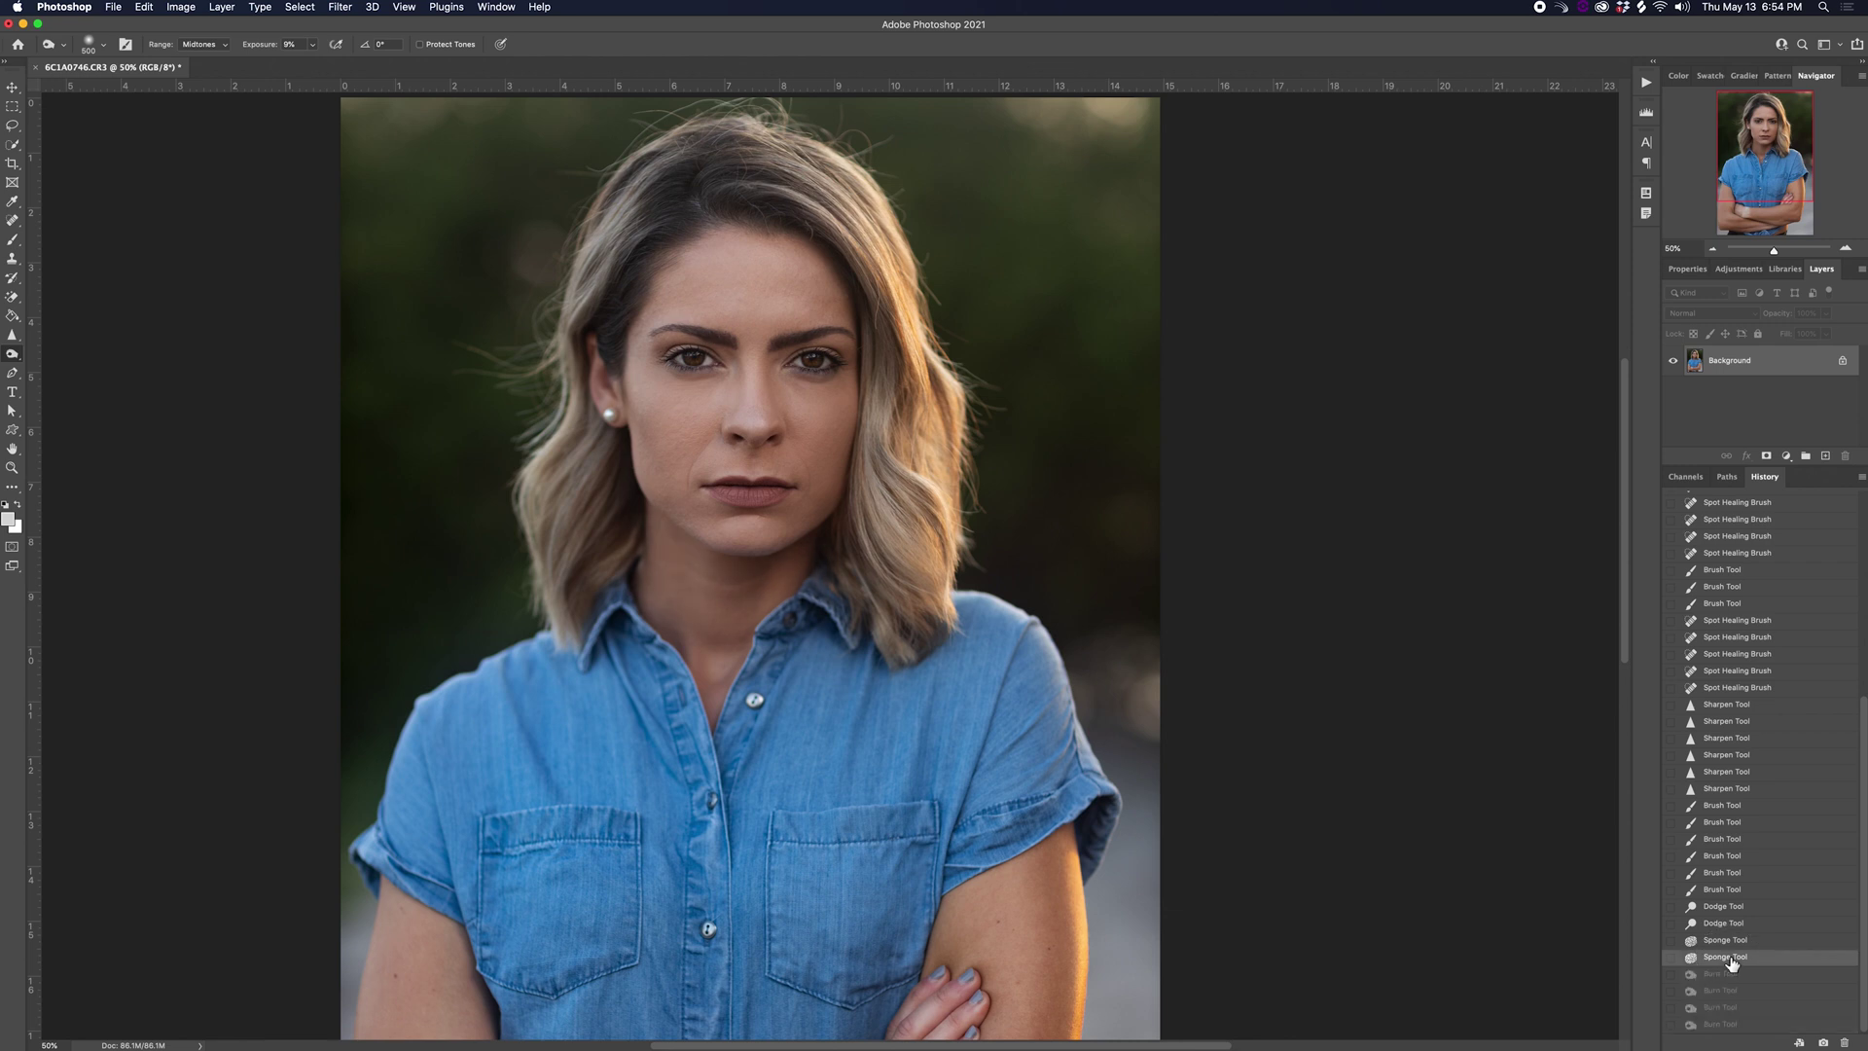
- Compare the whole portrait with and without the burn strokes in the history, returning to the latest state
{"action": "left_click", "coordinate": [1720, 1027]}
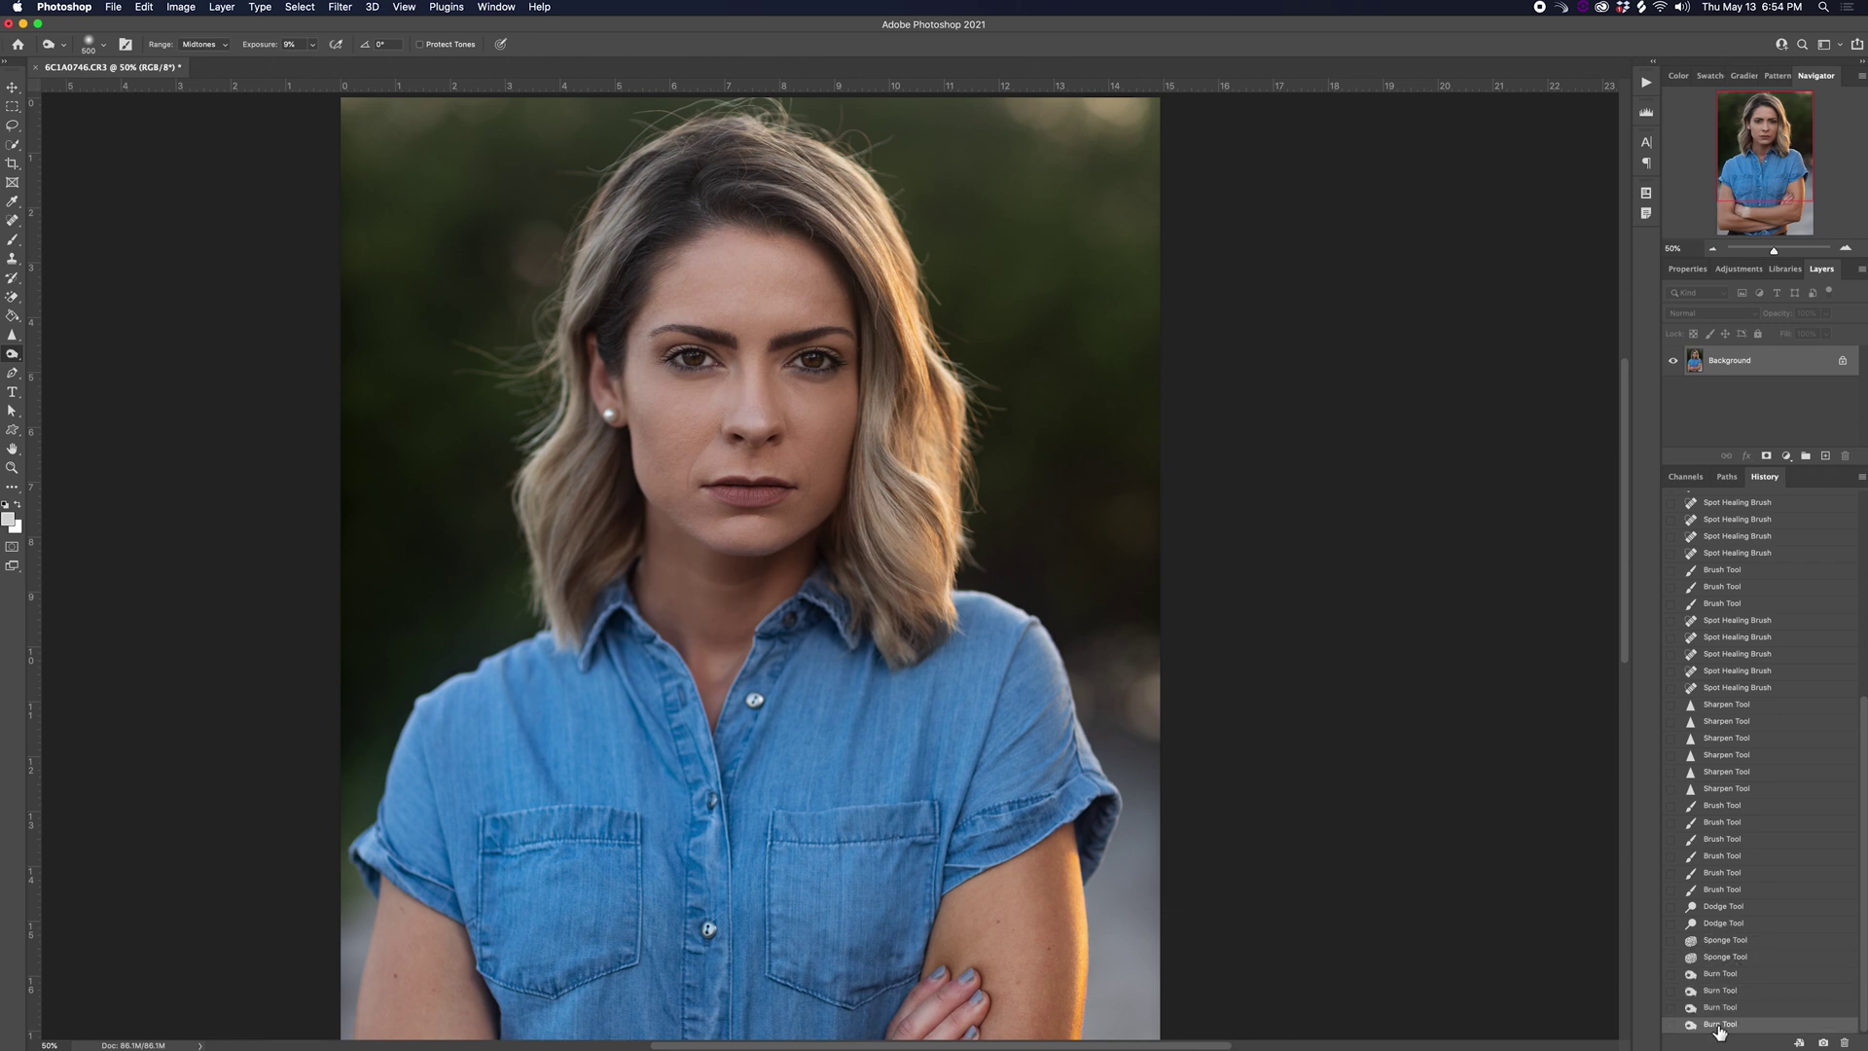
{"action": "key", "text": "super+minus"}
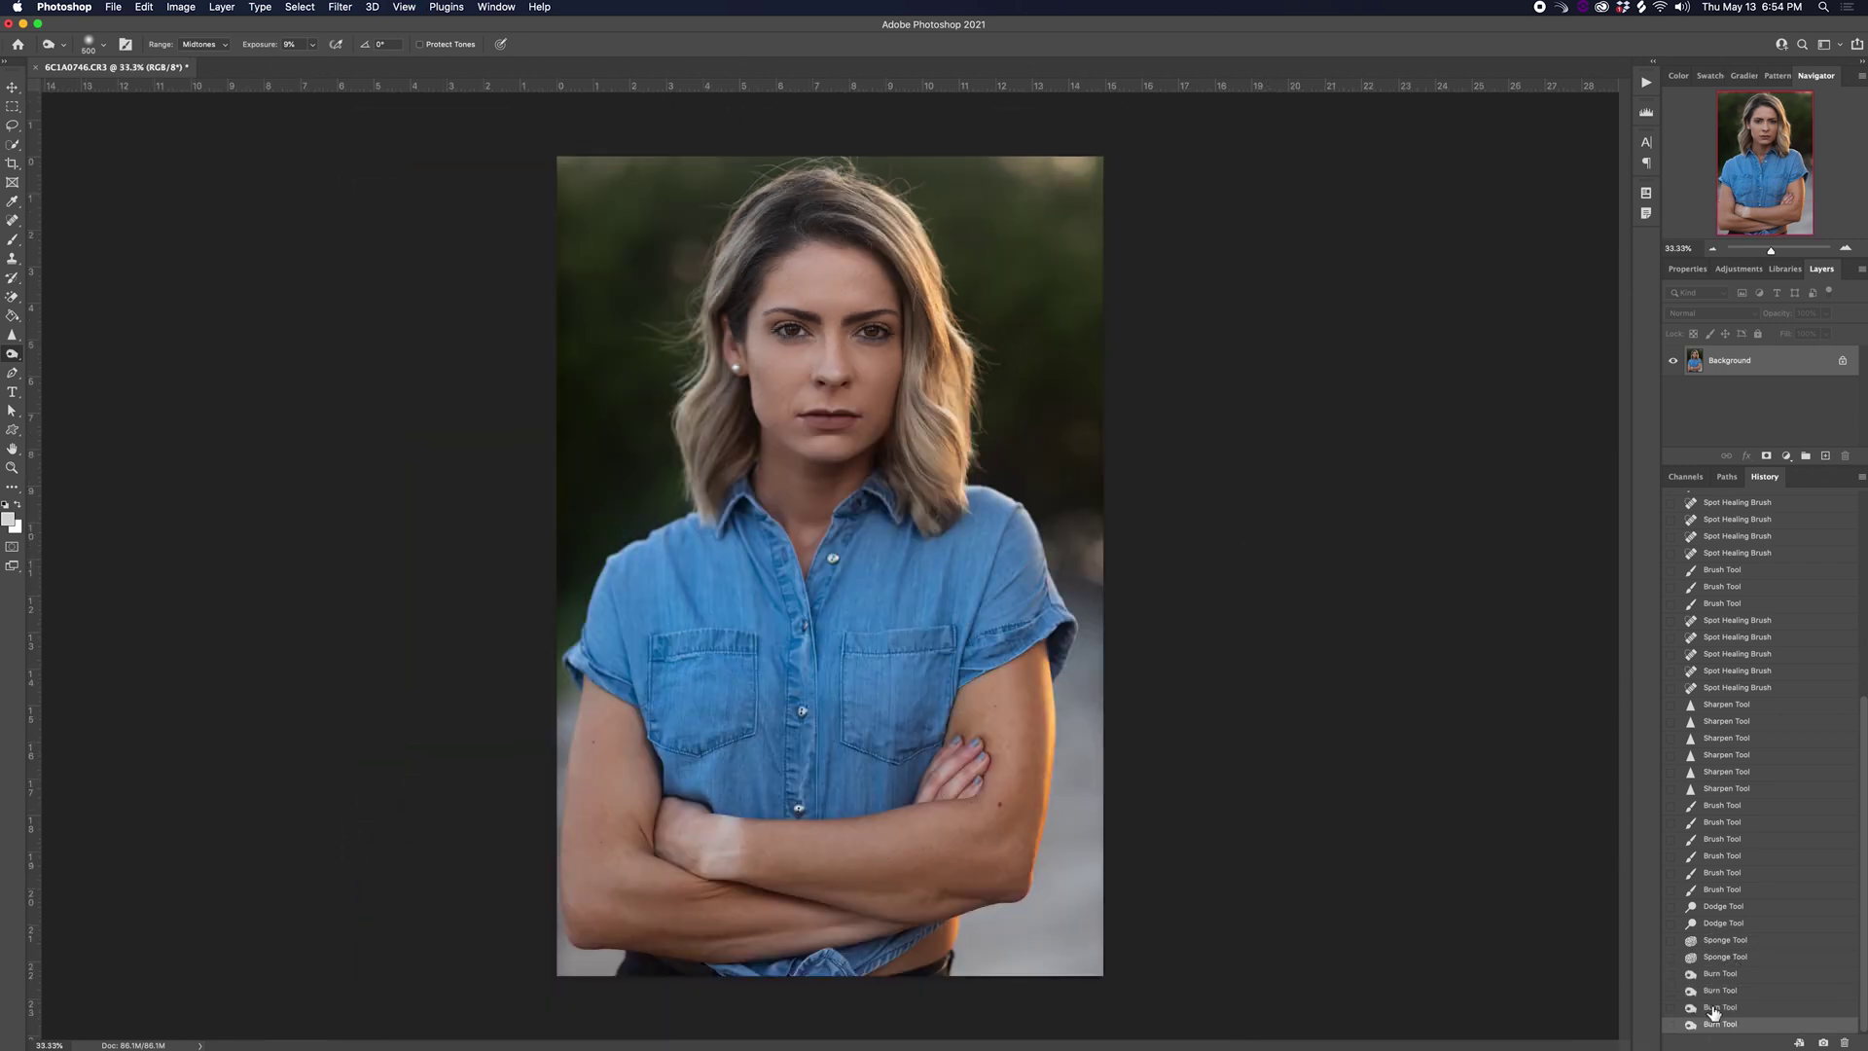
{"action": "left_click", "coordinate": [1714, 959]}
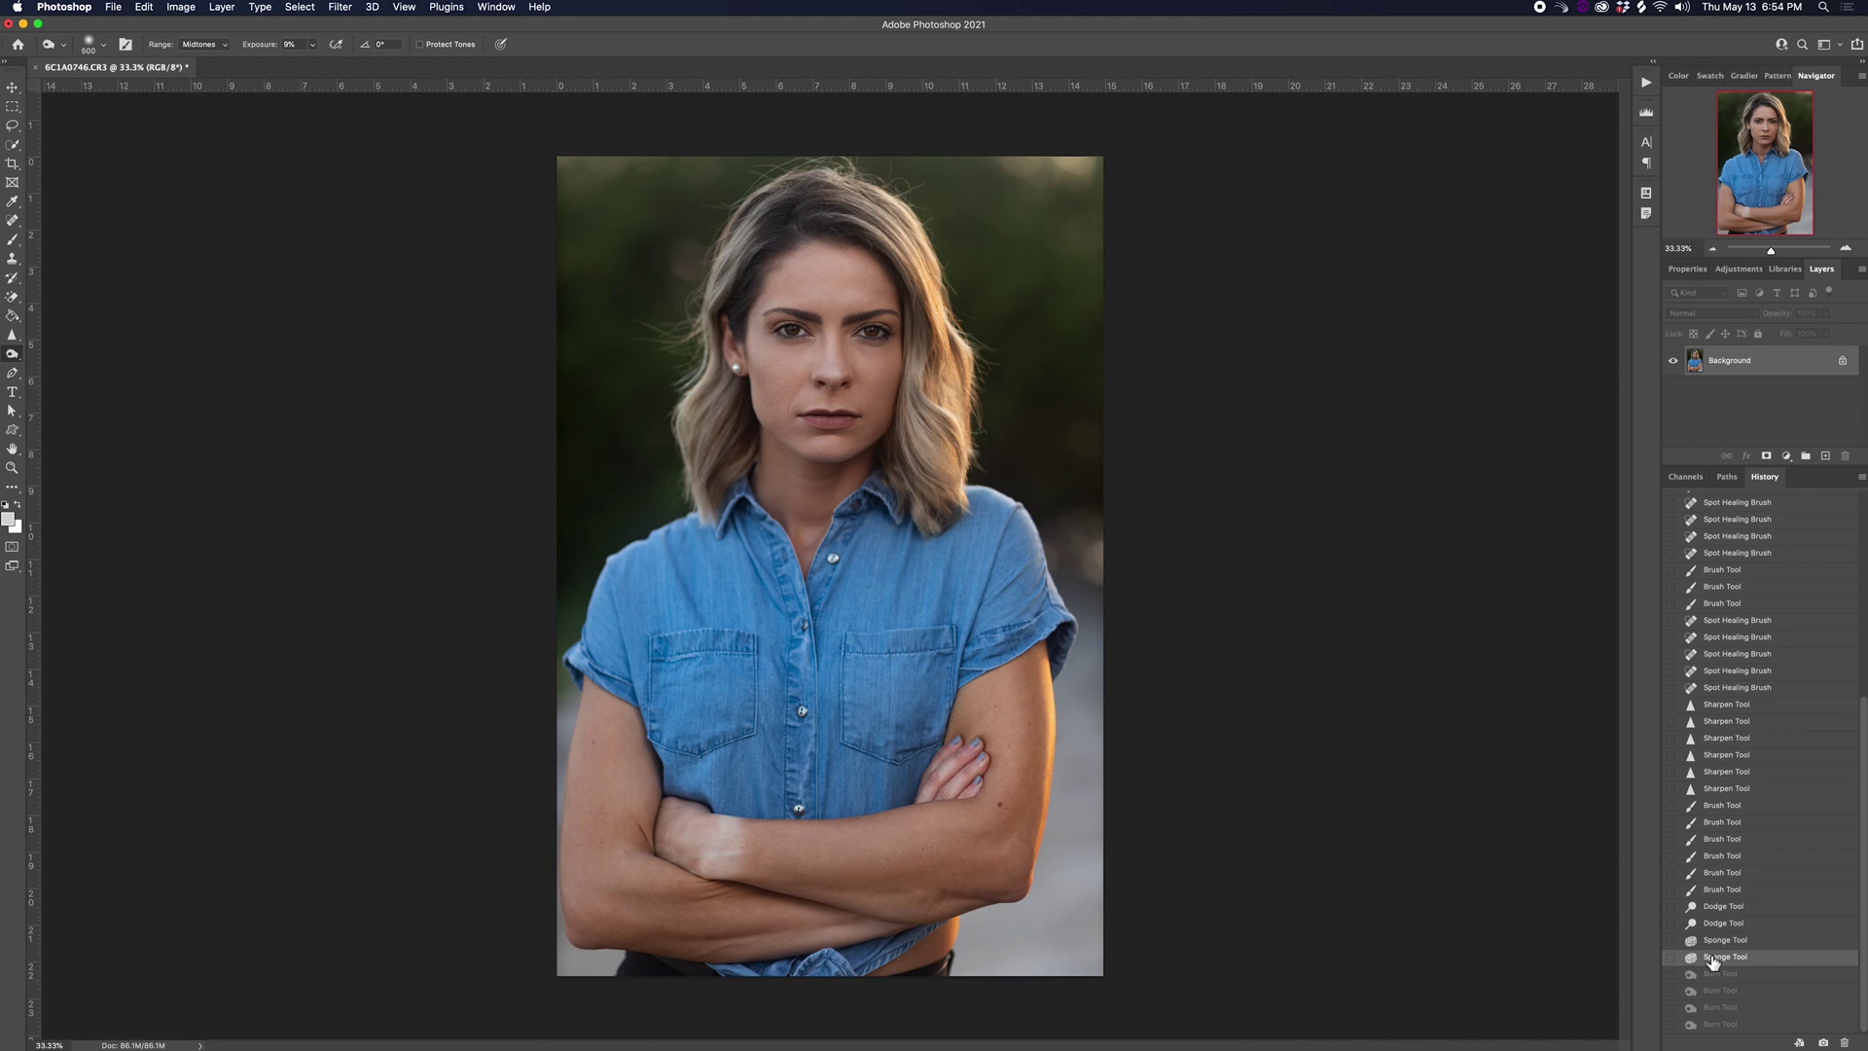
{"action": "left_click", "coordinate": [1703, 1027]}
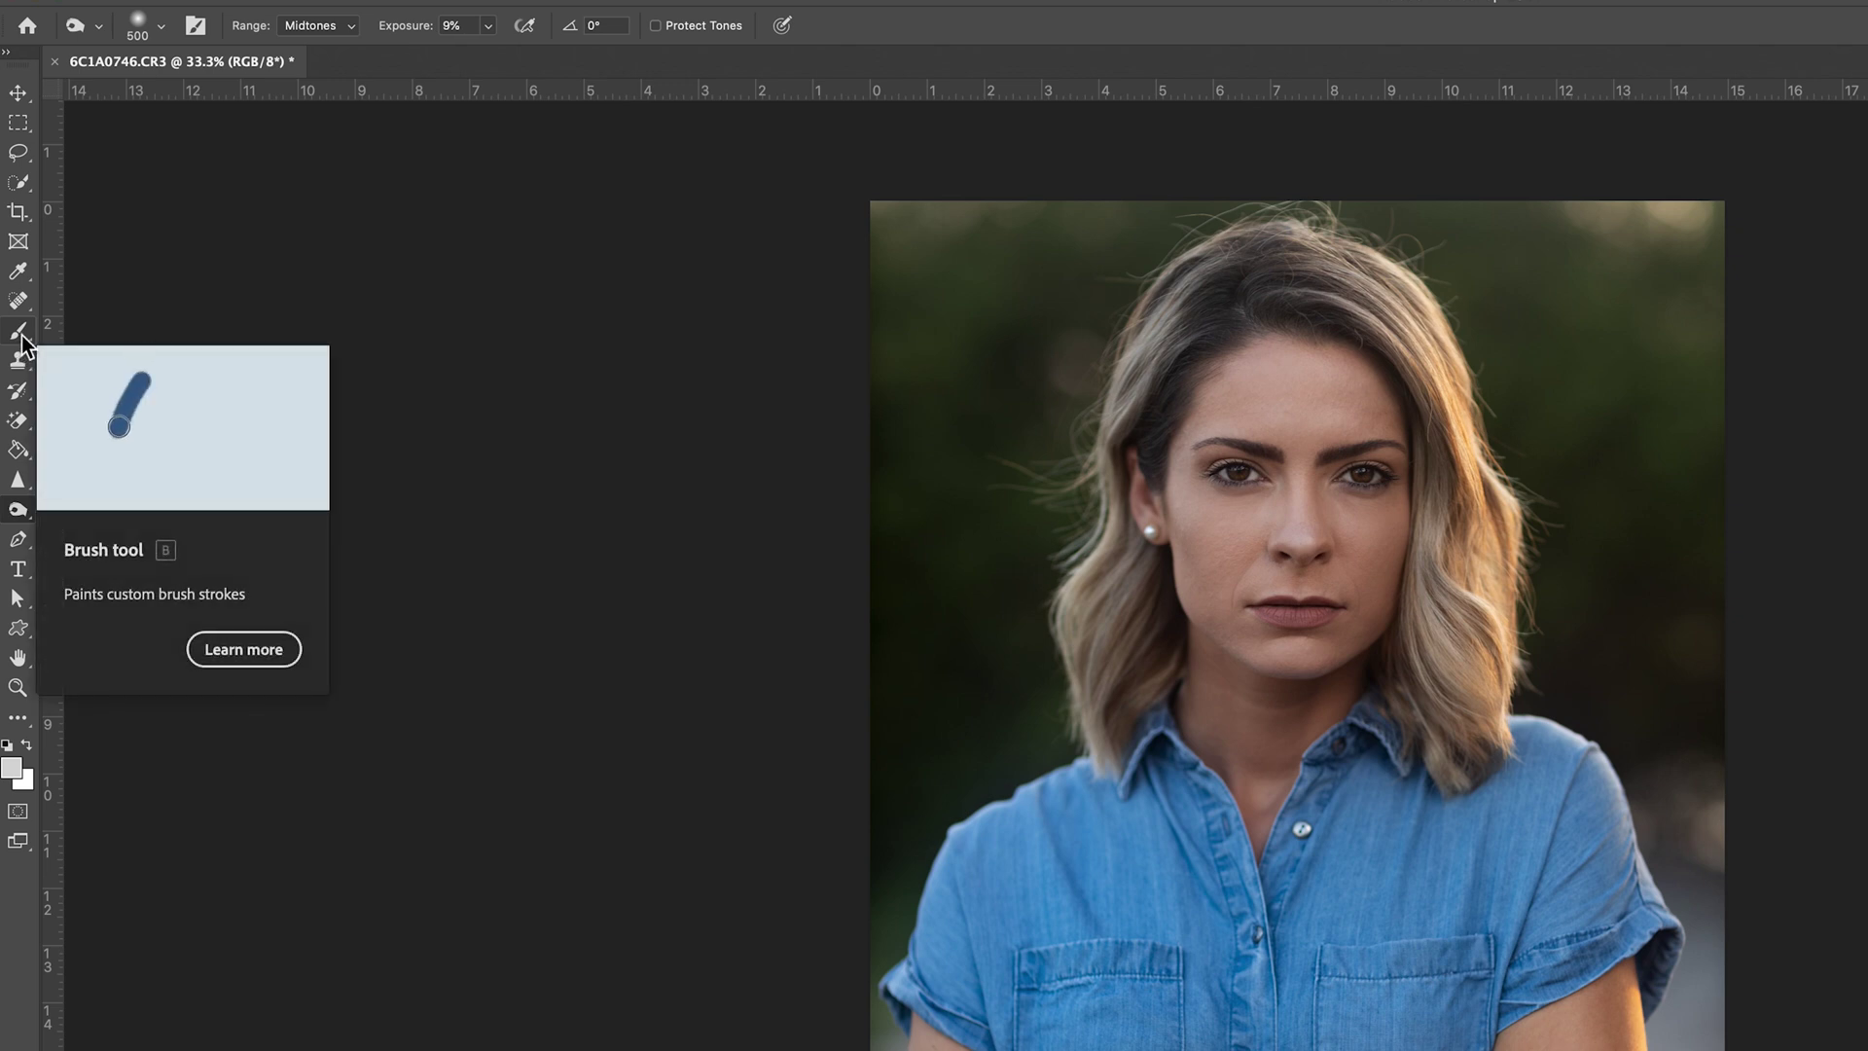
- Sample the dark shadow beside the jaw with the Brush tool and paint over the neck below the chin at 175 px
{"action": "left_click", "coordinate": [21, 334]}
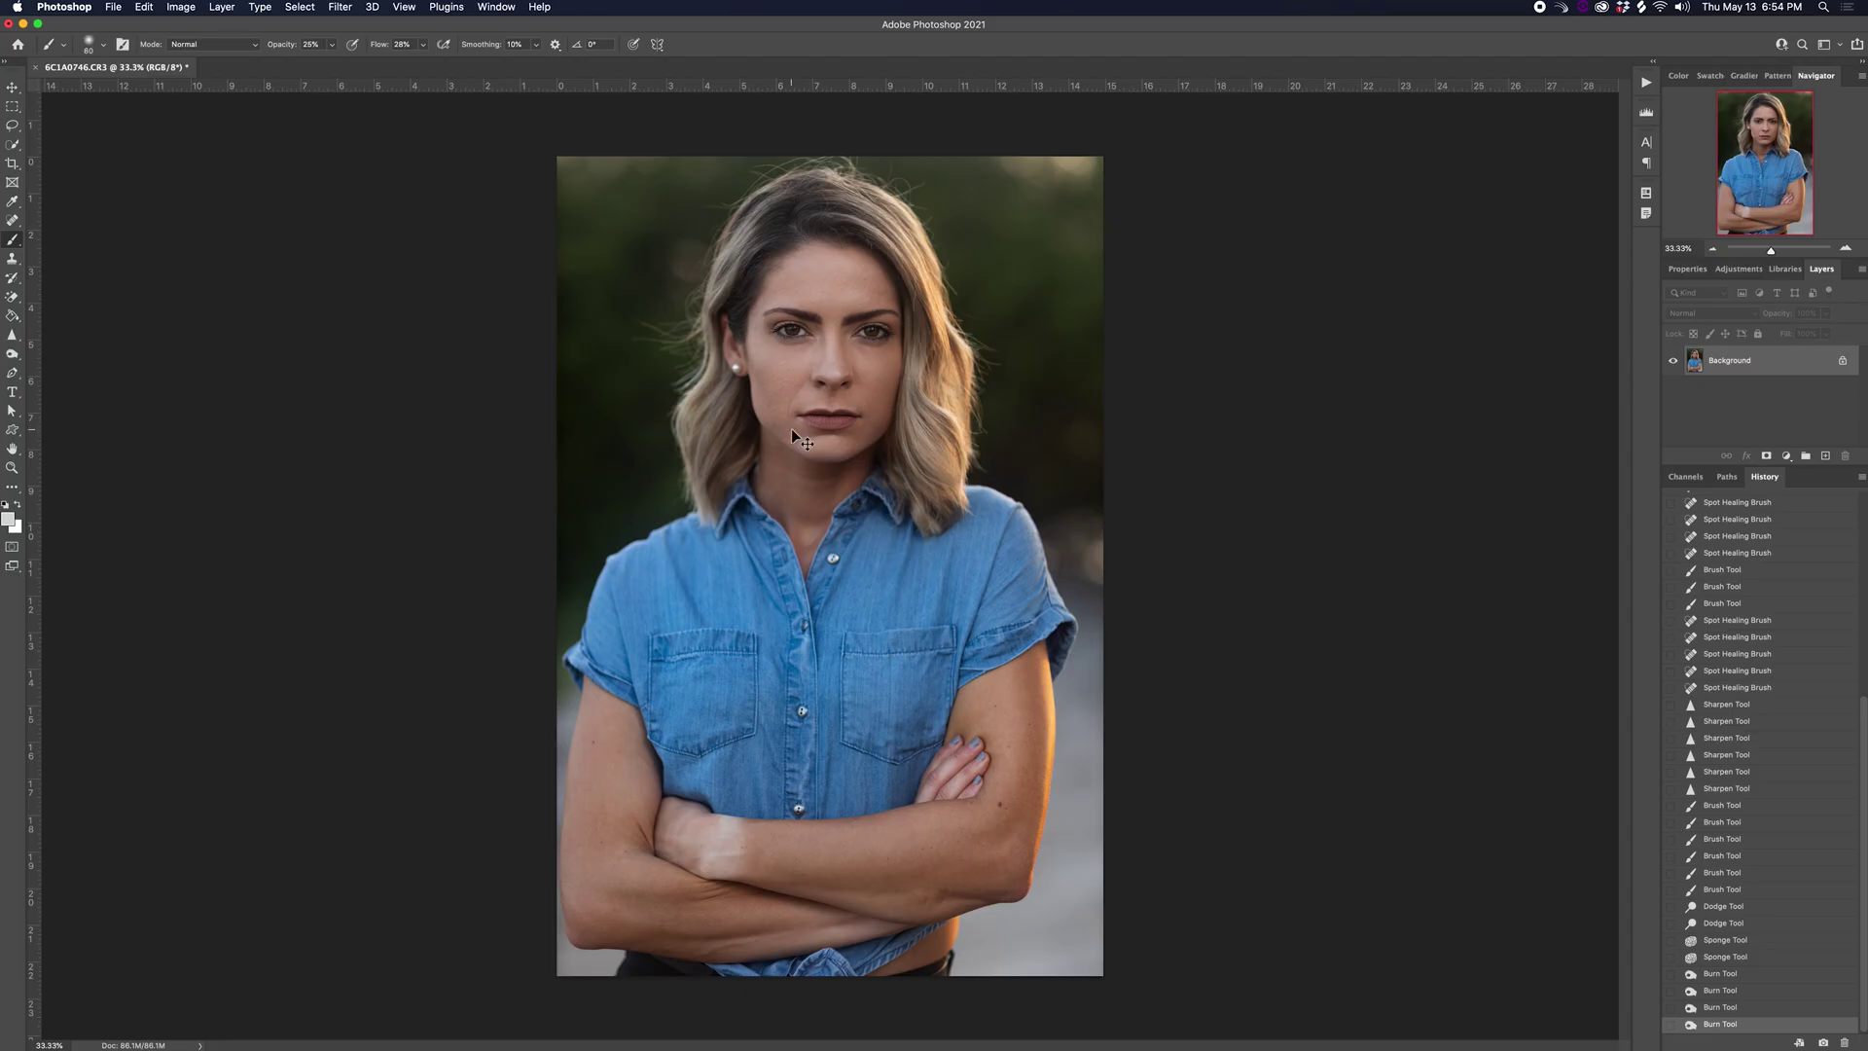
{"action": "scroll", "coordinate": [796, 430], "scroll_direction": "up", "scroll_amount": 5}
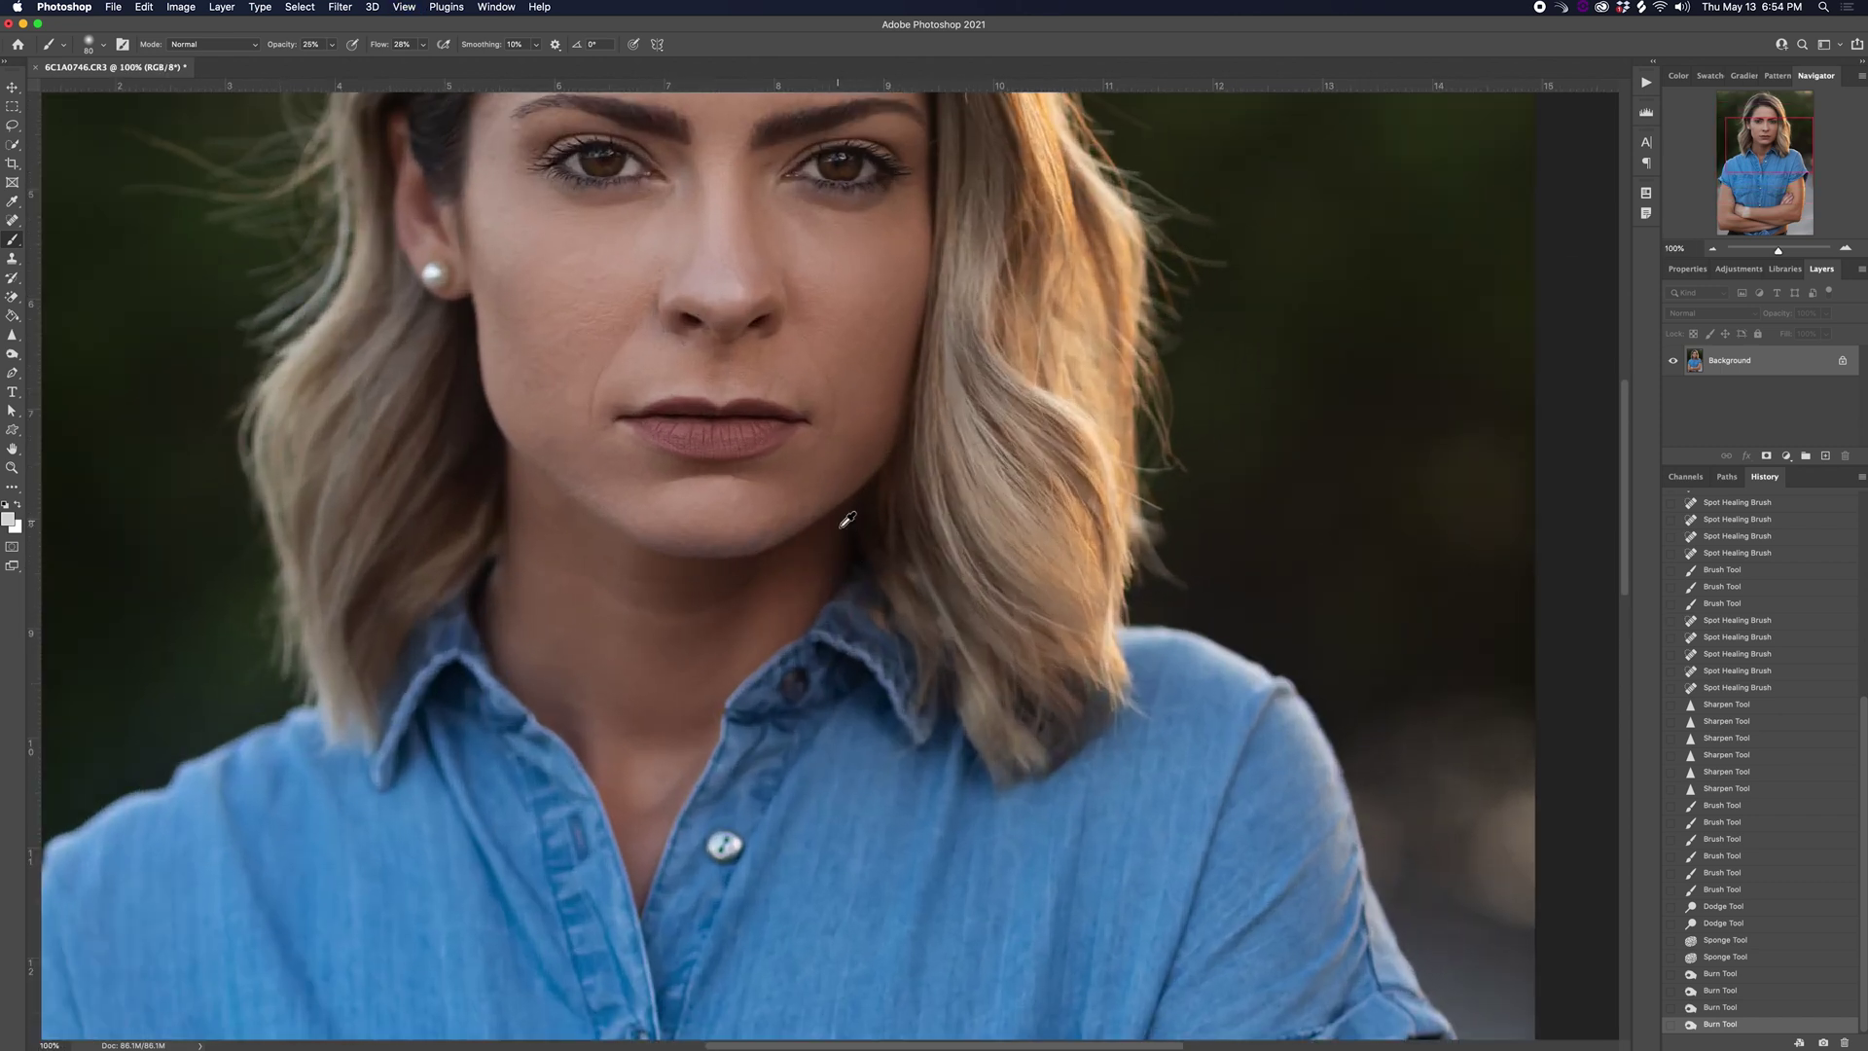
{"action": "left_click", "coordinate": [858, 523], "text": "alt"}
{"action": "key", "text": "bracketright"}
{"action": "left_click_drag", "start_coordinate": [729, 587], "coordinate": [863, 521]}
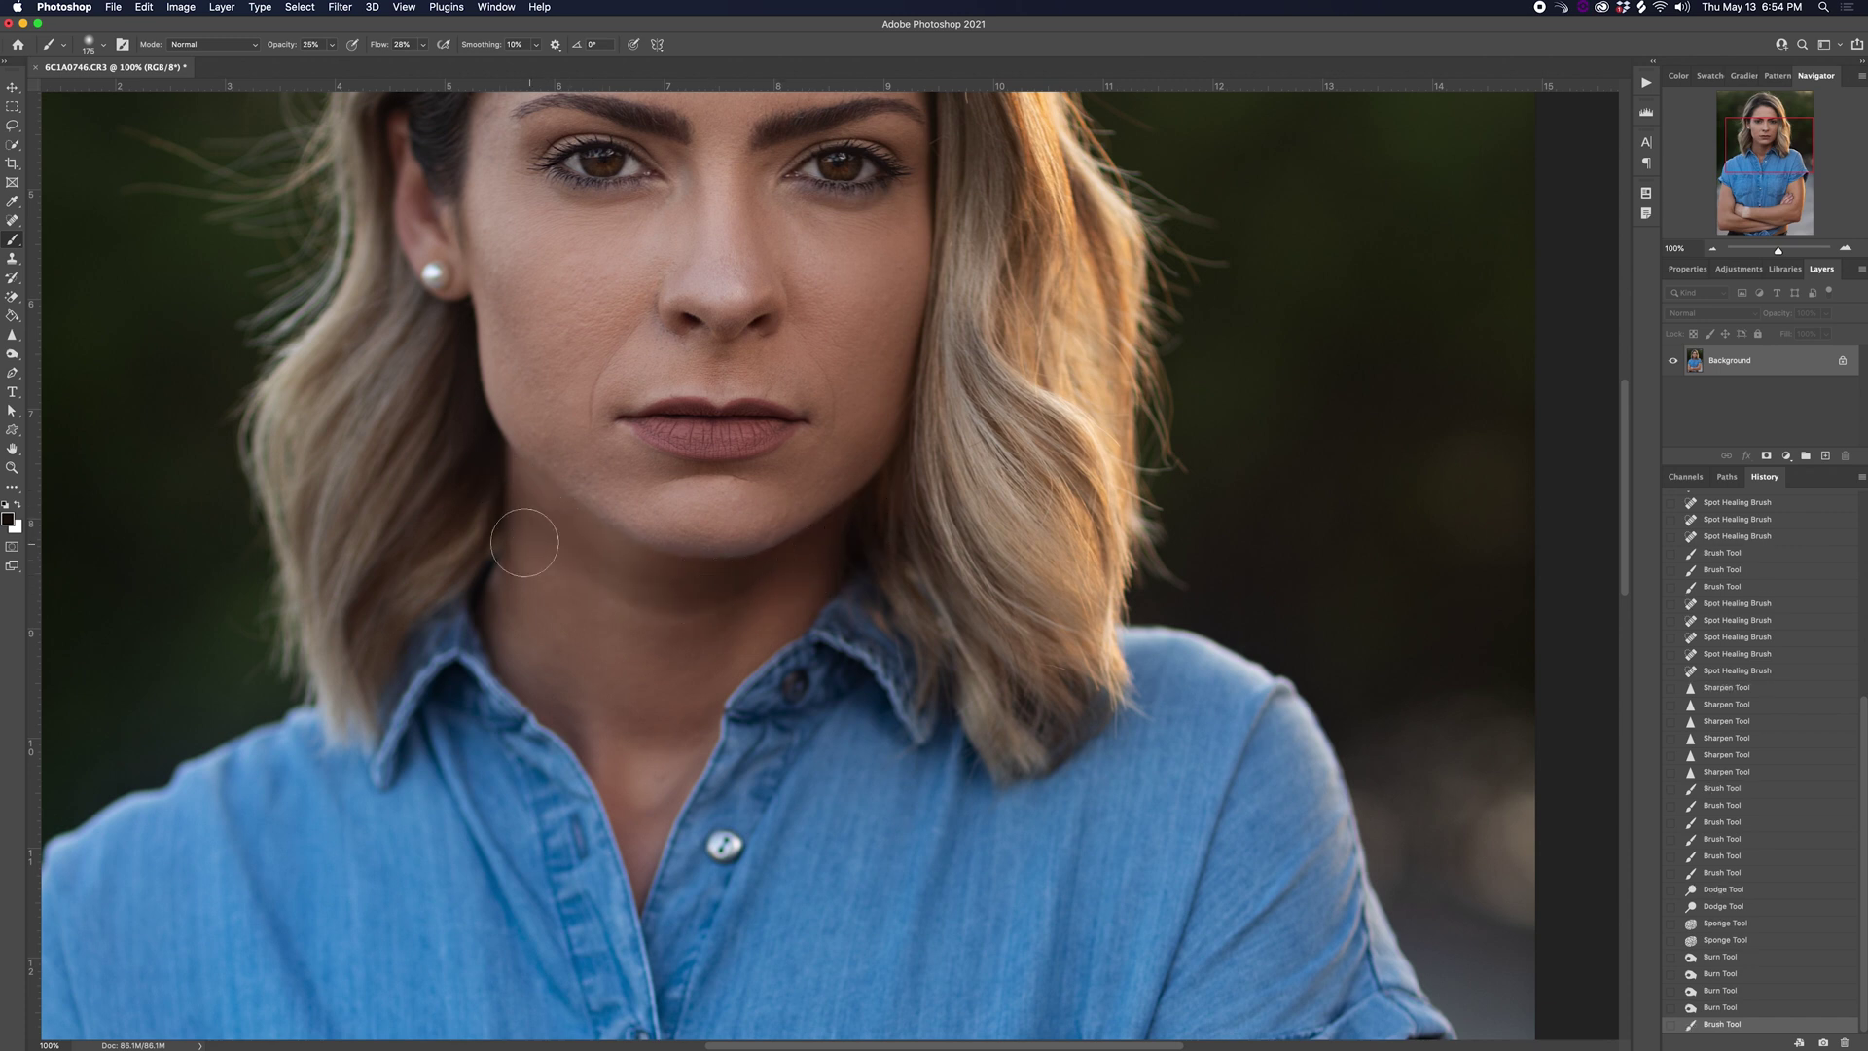
- Deepen the neck shadow with a 300 px brush stroke under the jaw and a 150 px stroke down the neck
{"action": "key", "text": "bracketright"}
{"action": "key", "text": "bracketright"}
{"action": "key", "text": "bracketright"}
{"action": "mouse_move", "coordinate": [579, 582]}
{"action": "left_mouse_down"}
{"action": "mouse_move", "coordinate": [698, 633]}
{"action": "mouse_move", "coordinate": [856, 562]}
{"action": "left_mouse_up"}
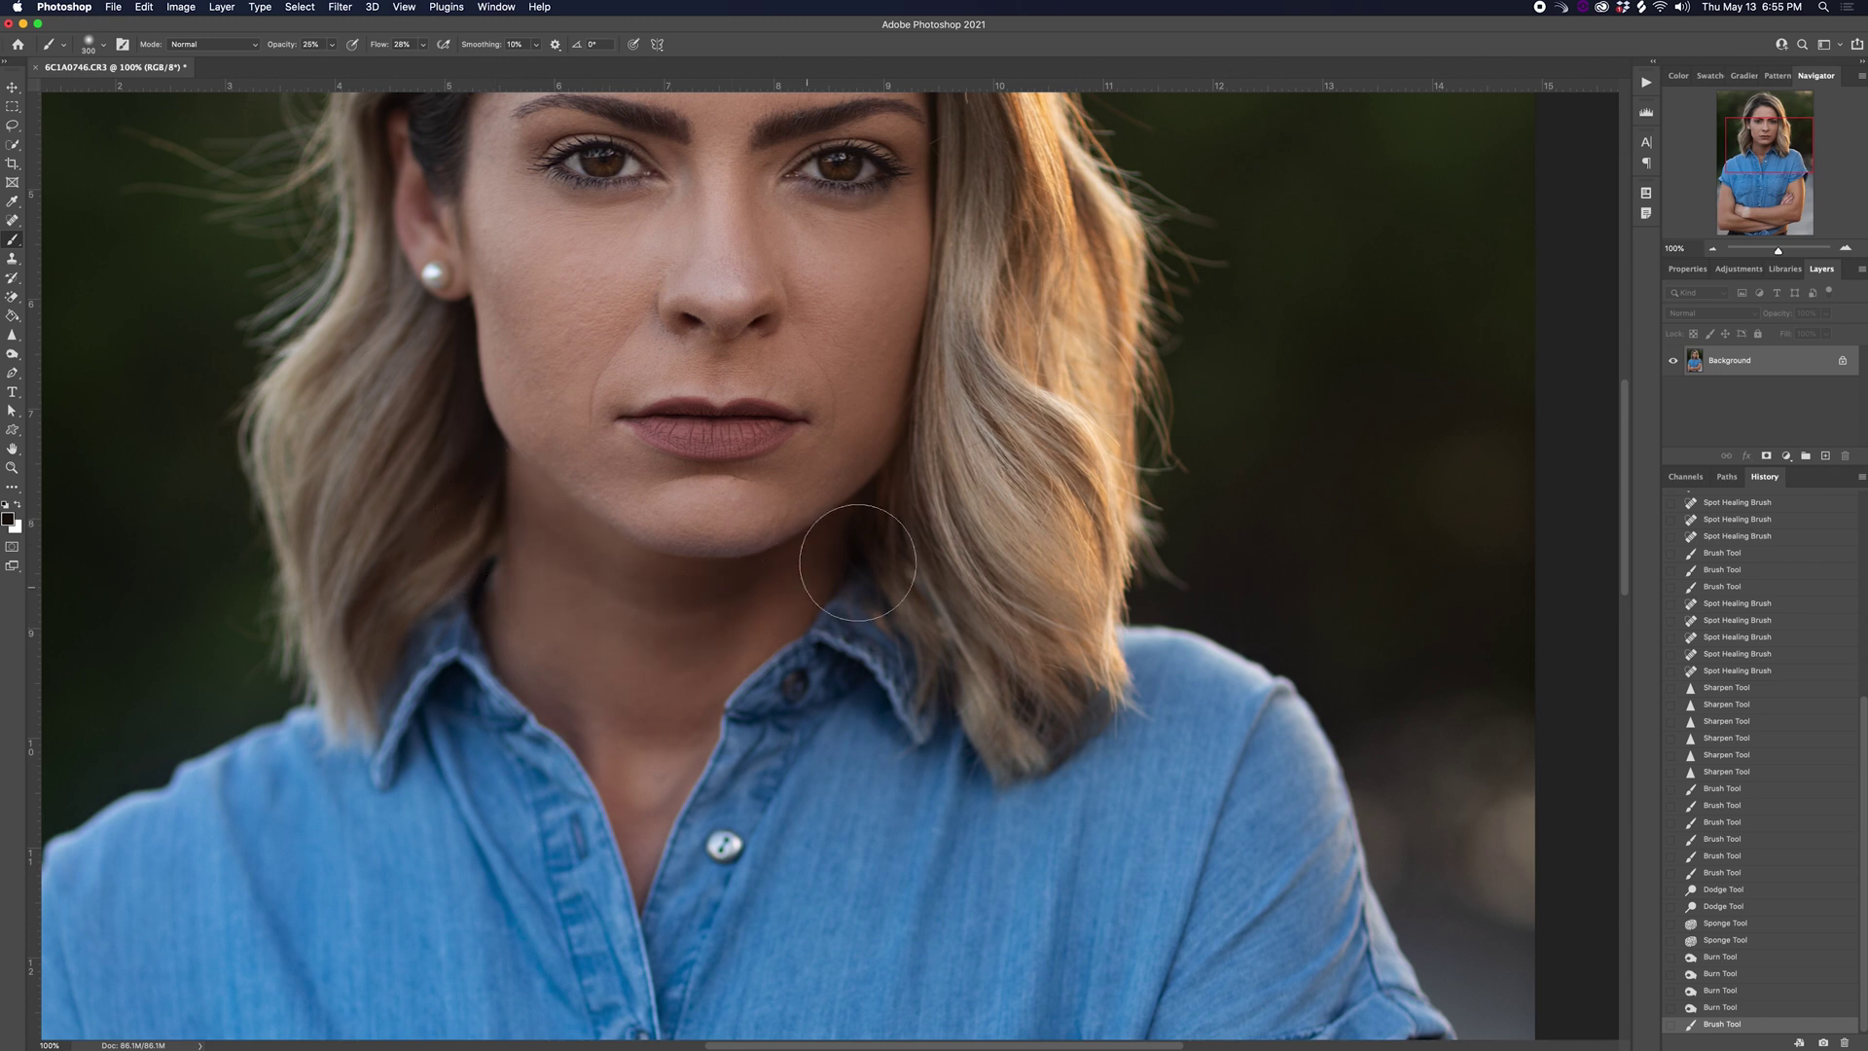
{"action": "key", "text": "bracketleft"}
{"action": "key", "text": "bracketleft"}
{"action": "key", "text": "bracketleft"}
{"action": "key", "text": "bracketleft"}
{"action": "left_click_drag", "start_coordinate": [505, 499], "coordinate": [760, 673]}
- Enlarge the brush and blend the shadow across the whole neck and collar opening with a broad soft stroke
{"action": "key", "text": "super+minus"}
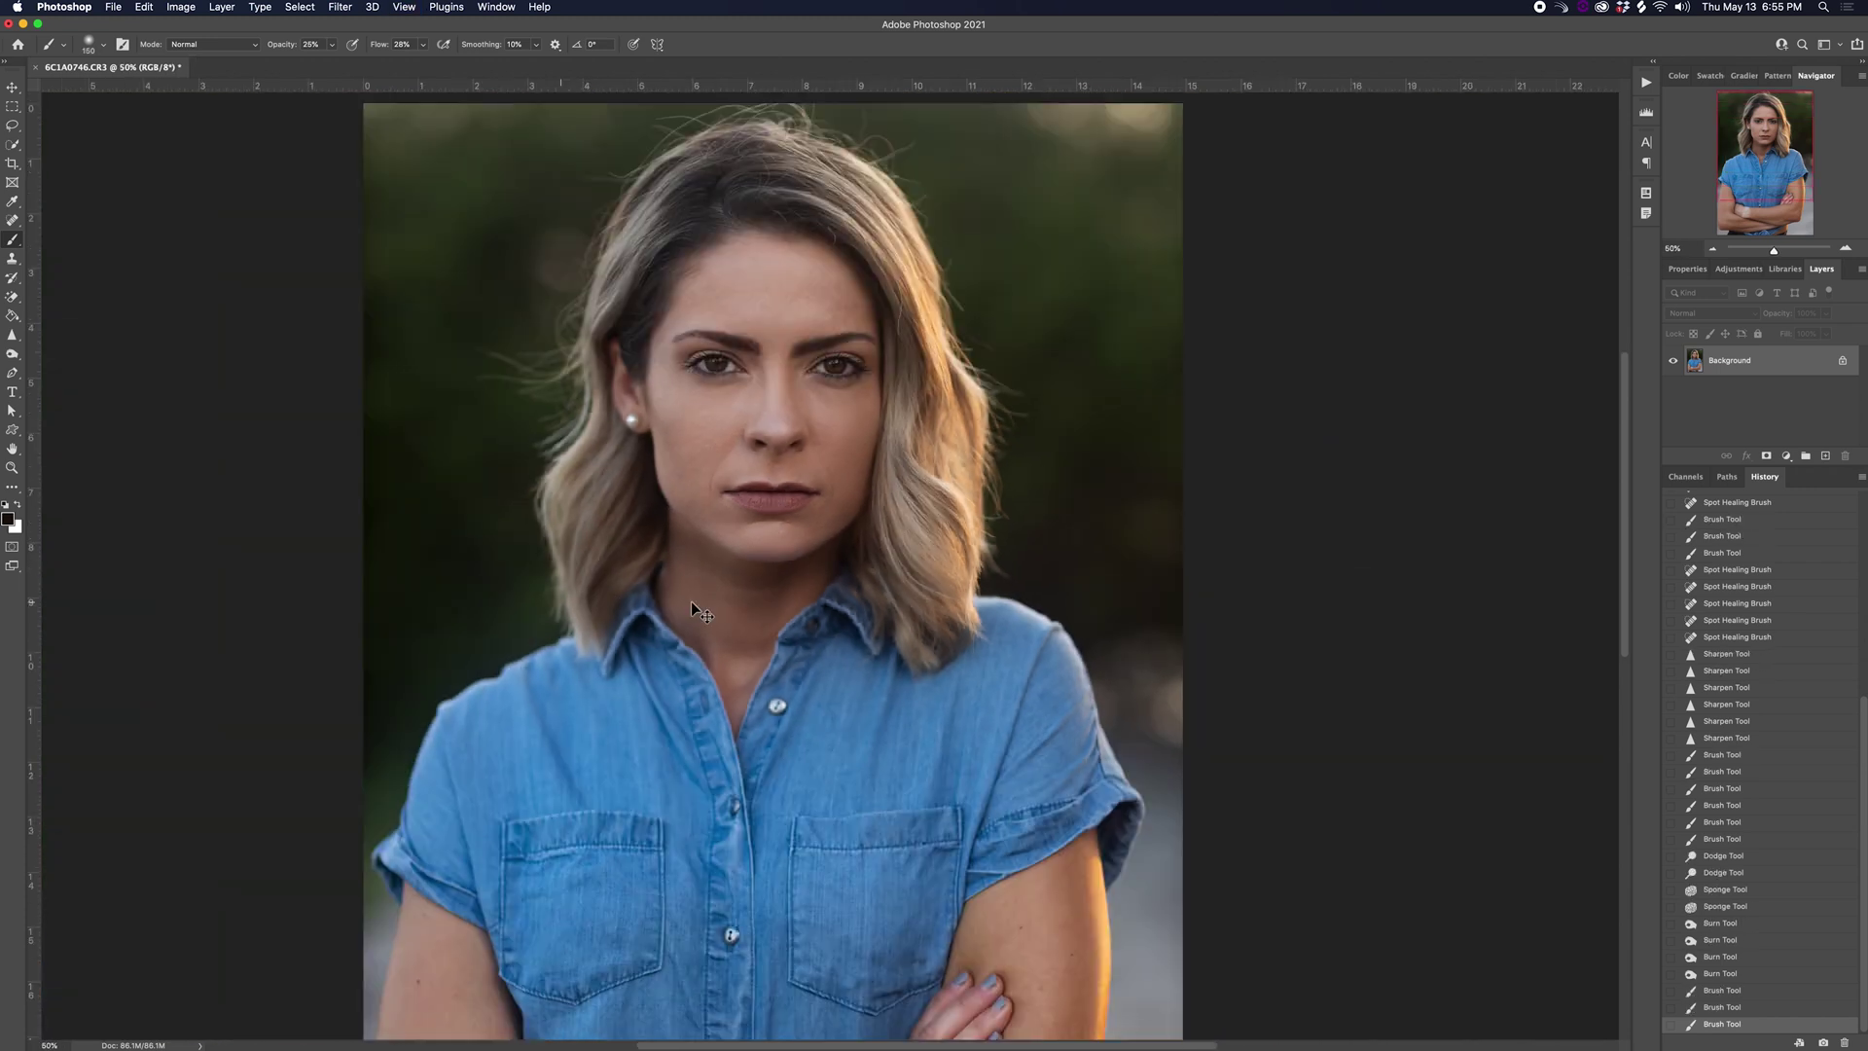
{"action": "key", "text": "bracketright"}
{"action": "key", "text": "bracketright"}
{"action": "key", "text": "bracketright"}
{"action": "left_click_drag", "start_coordinate": [695, 584], "coordinate": [867, 639]}
- Compare the portrait with and without the burn and neck brush strokes in the history, returning to the latest state
{"action": "key", "text": "super+minus"}
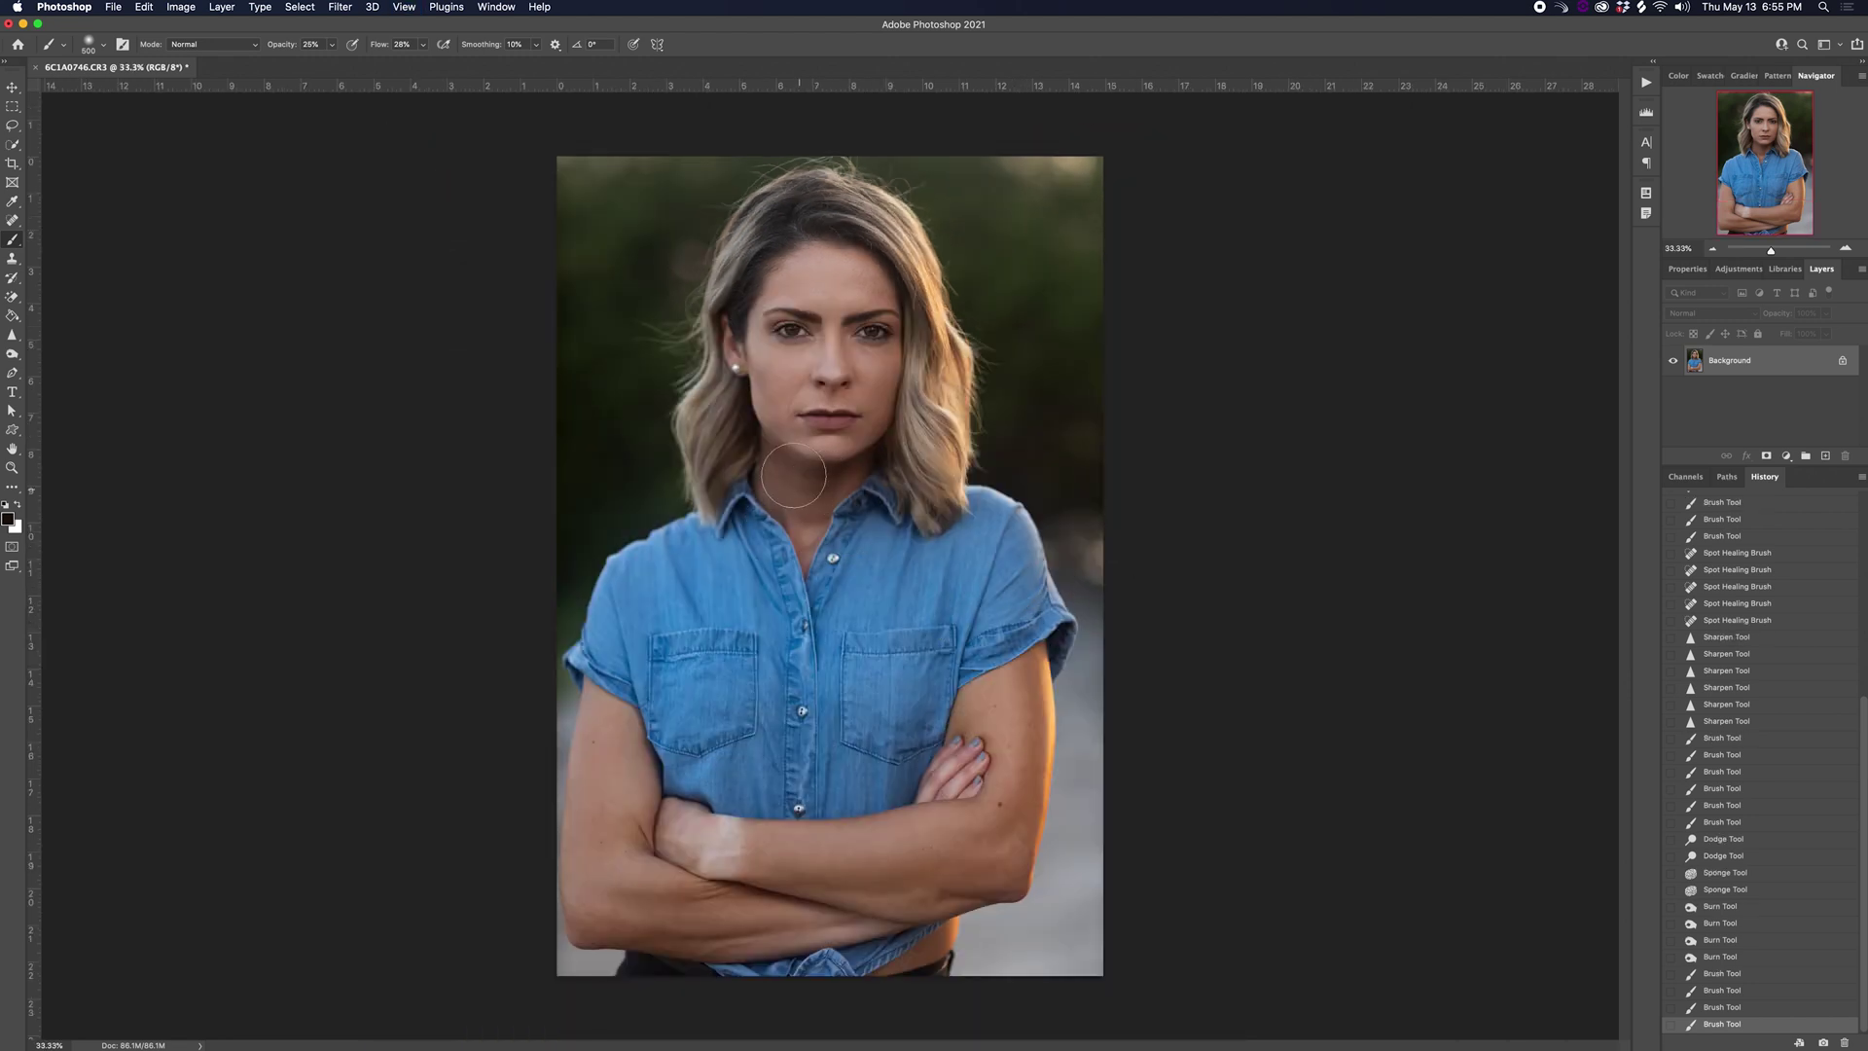
{"action": "left_click", "coordinate": [1724, 891]}
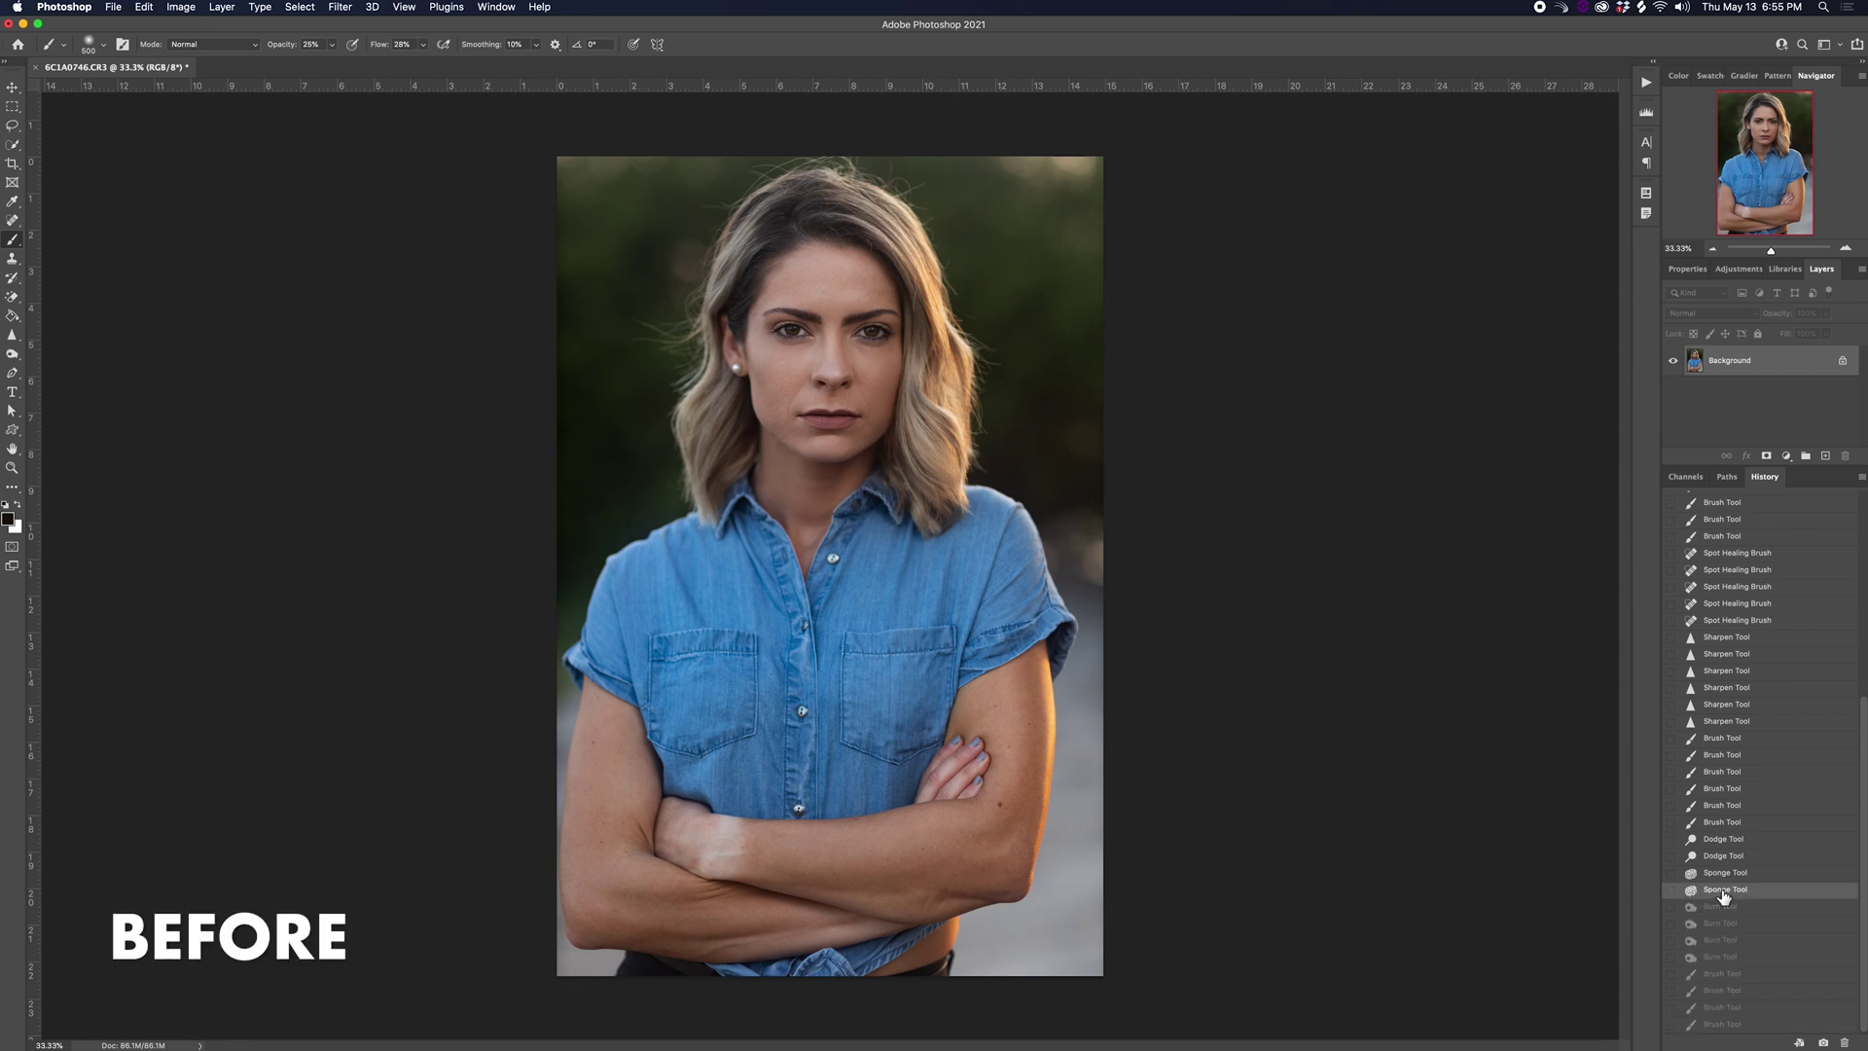
{"action": "left_click", "coordinate": [1717, 1028]}
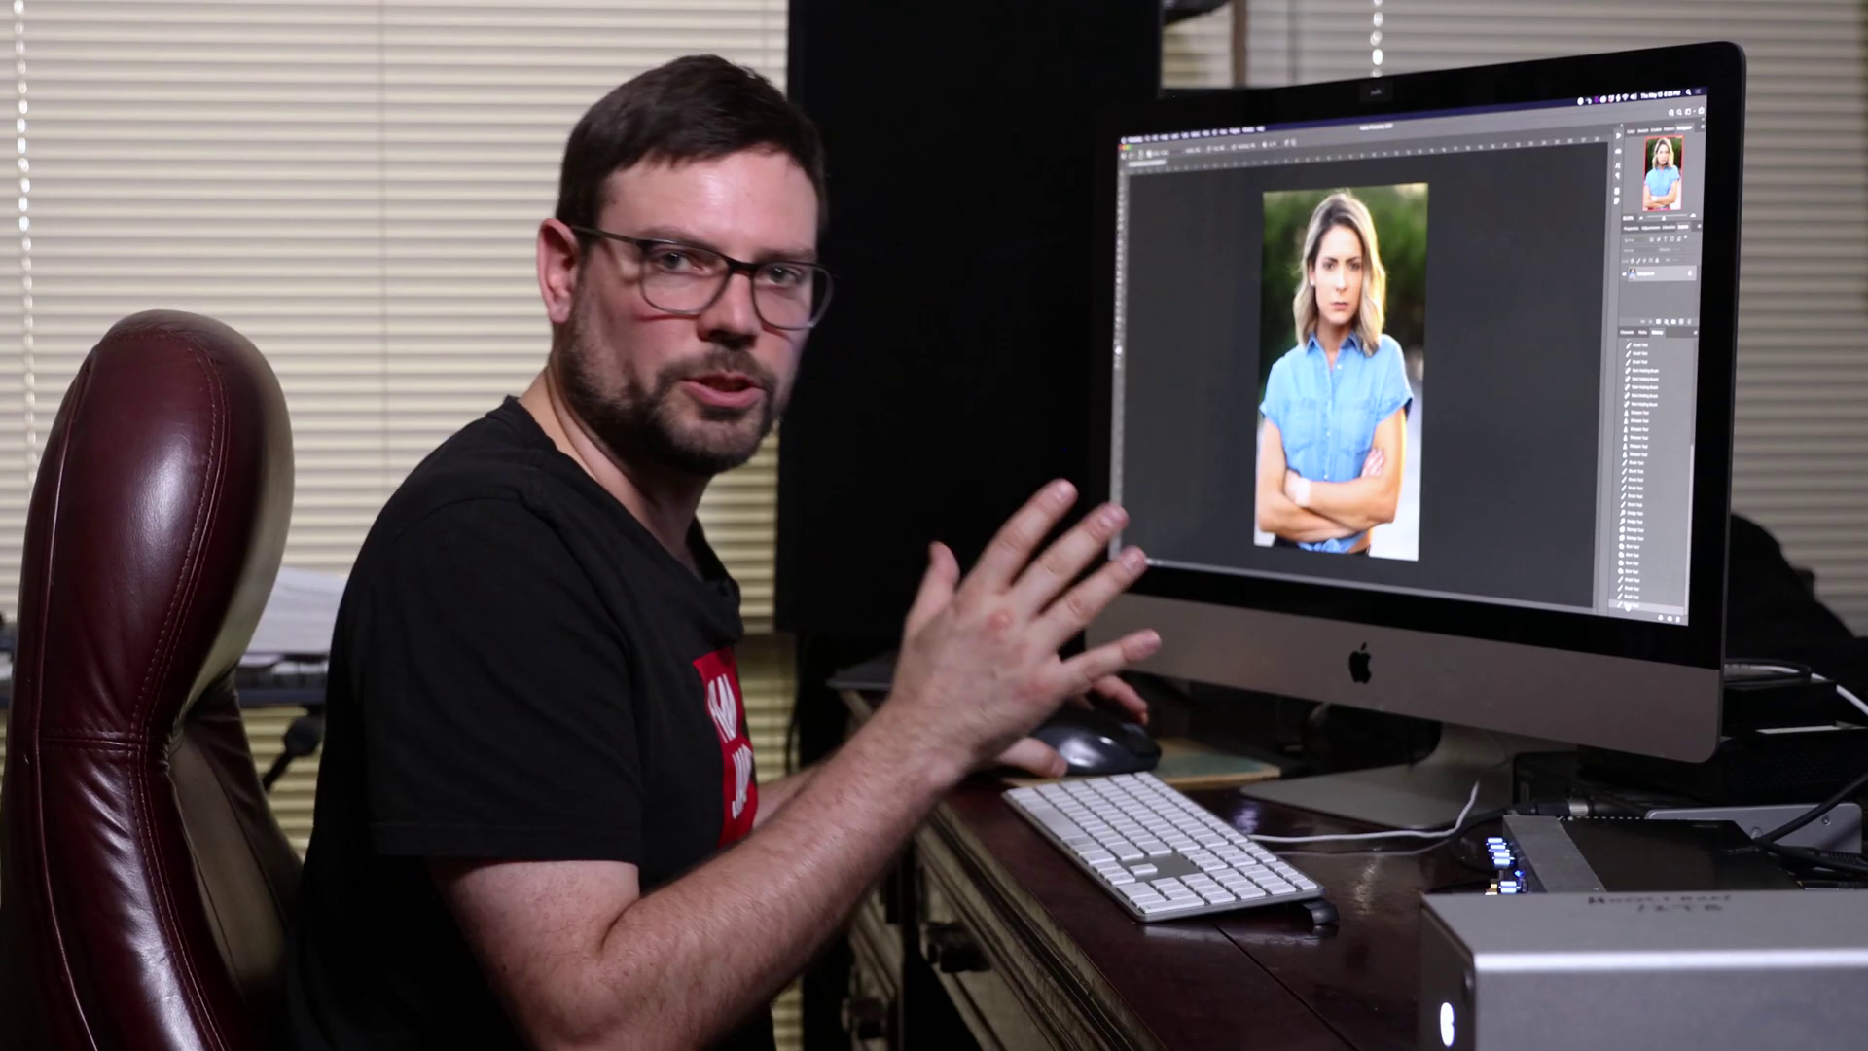
{"action": "key", "text": "super+equal"}
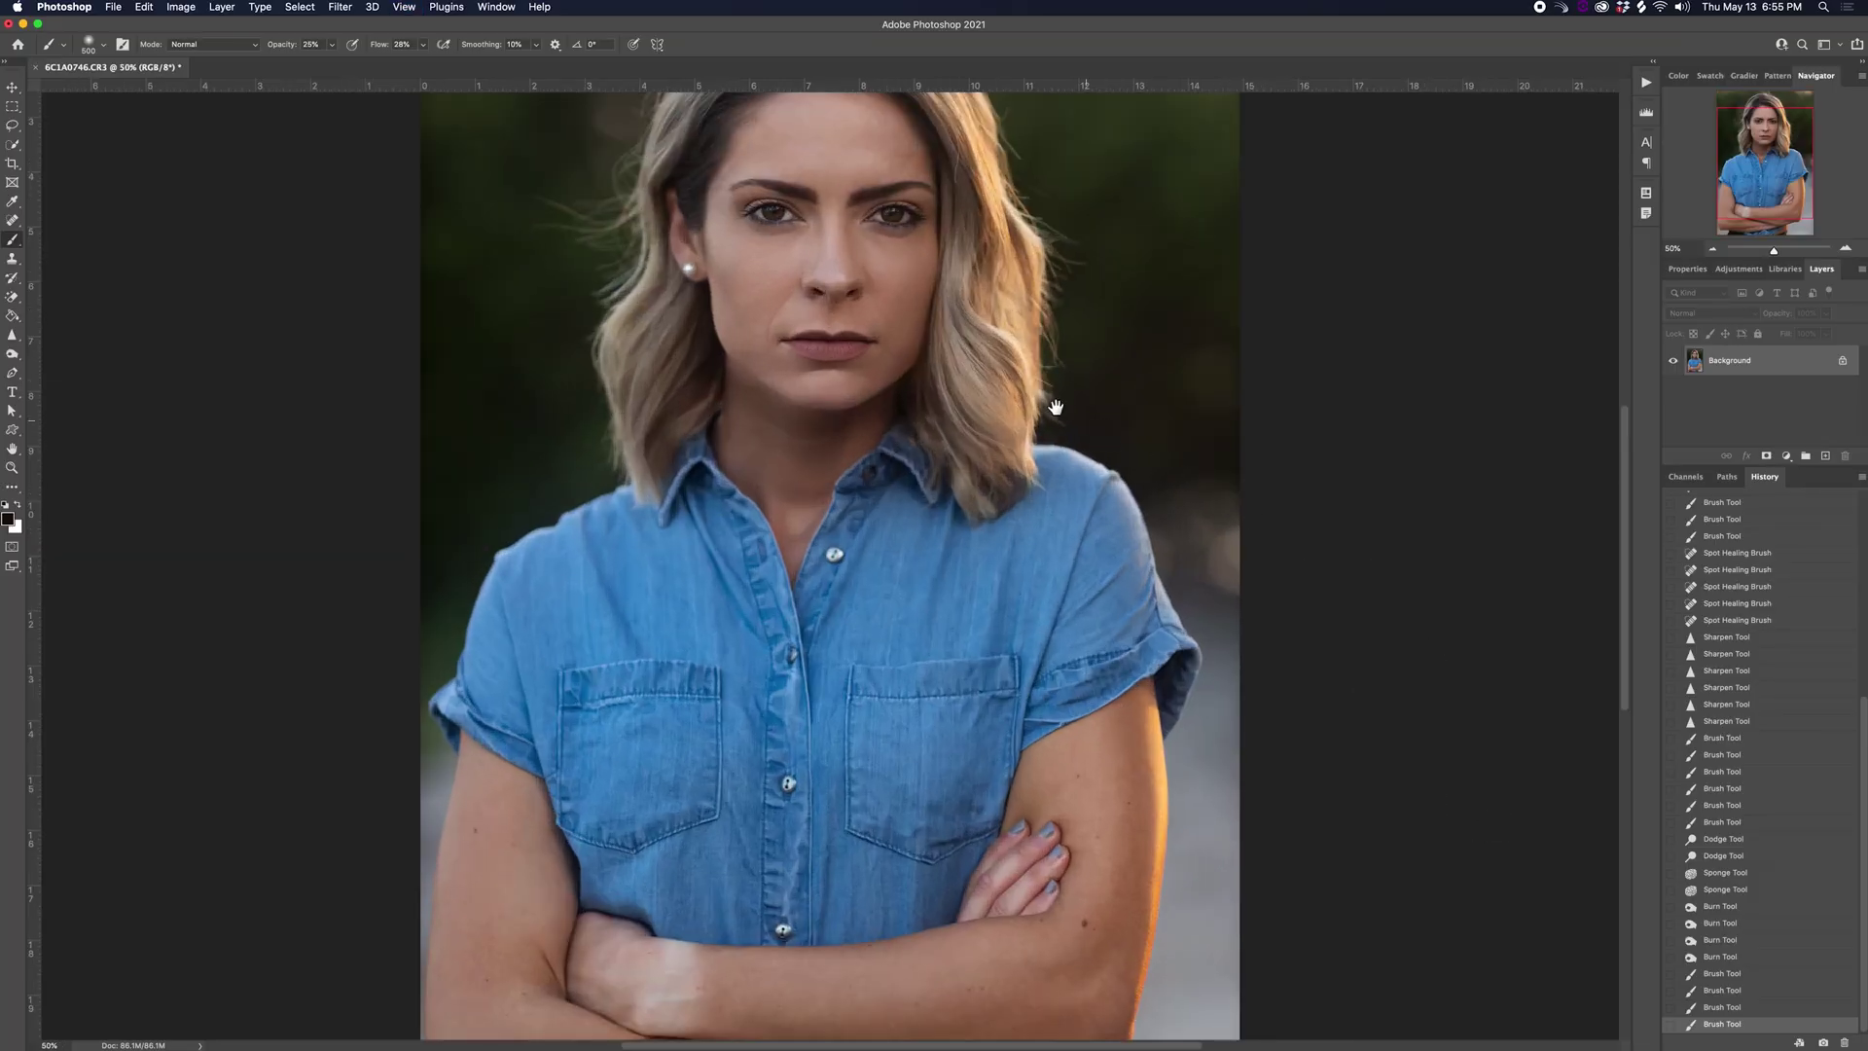
{"action": "left_click_drag", "start_coordinate": [1056, 407], "coordinate": [984, 502]}
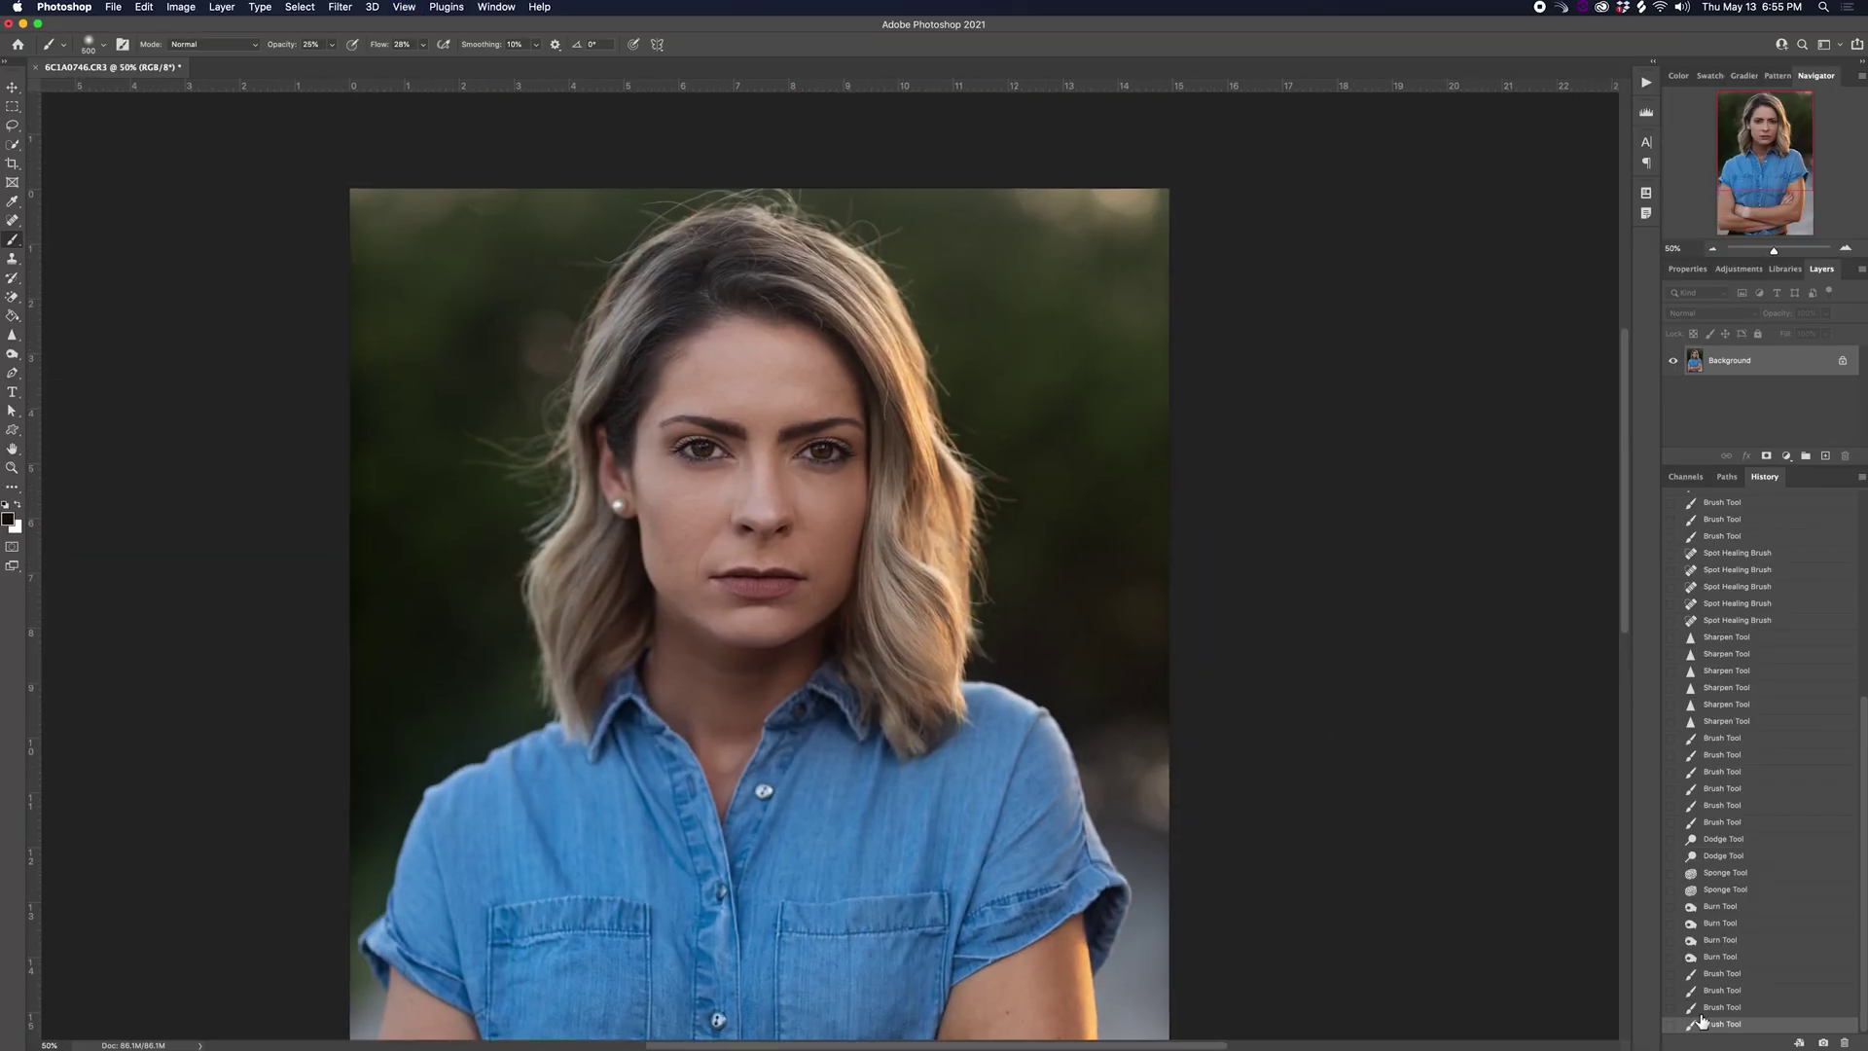
{"action": "left_click", "coordinate": [1700, 974]}
{"action": "left_click", "coordinate": [1698, 958]}
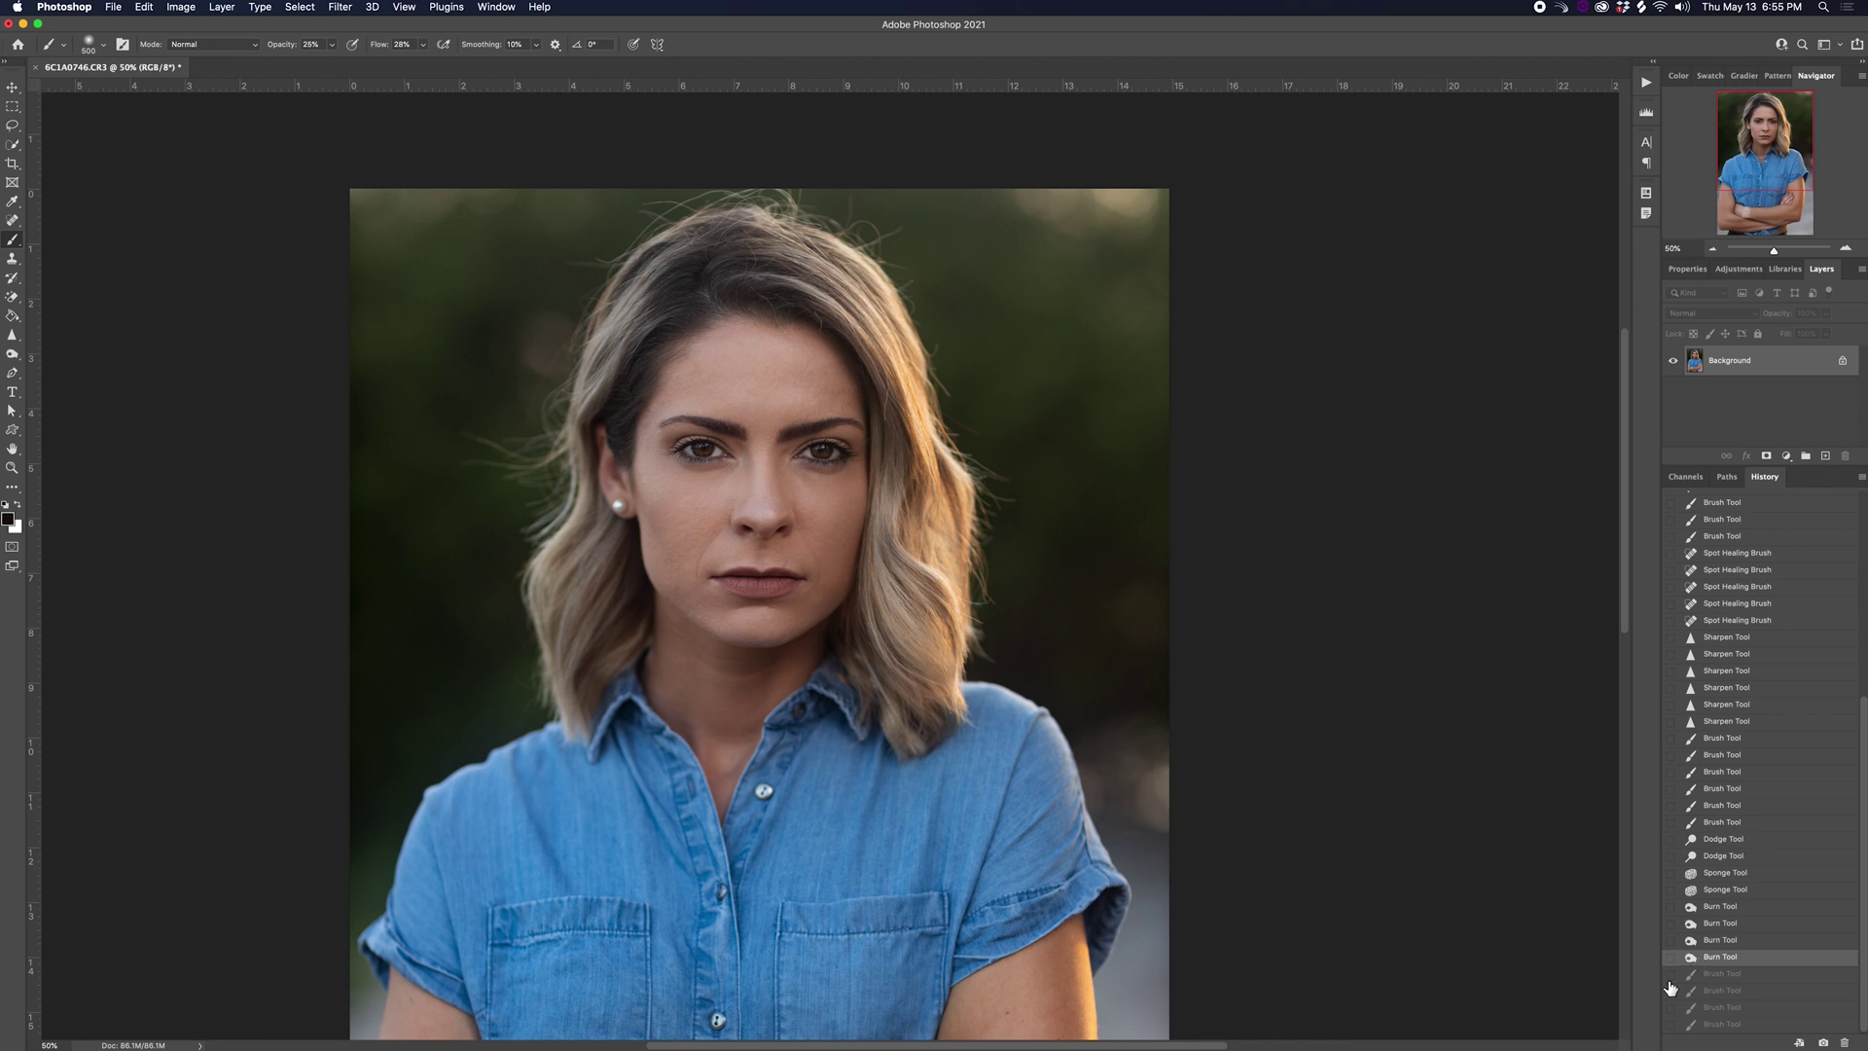
{"action": "left_click", "coordinate": [1724, 889]}
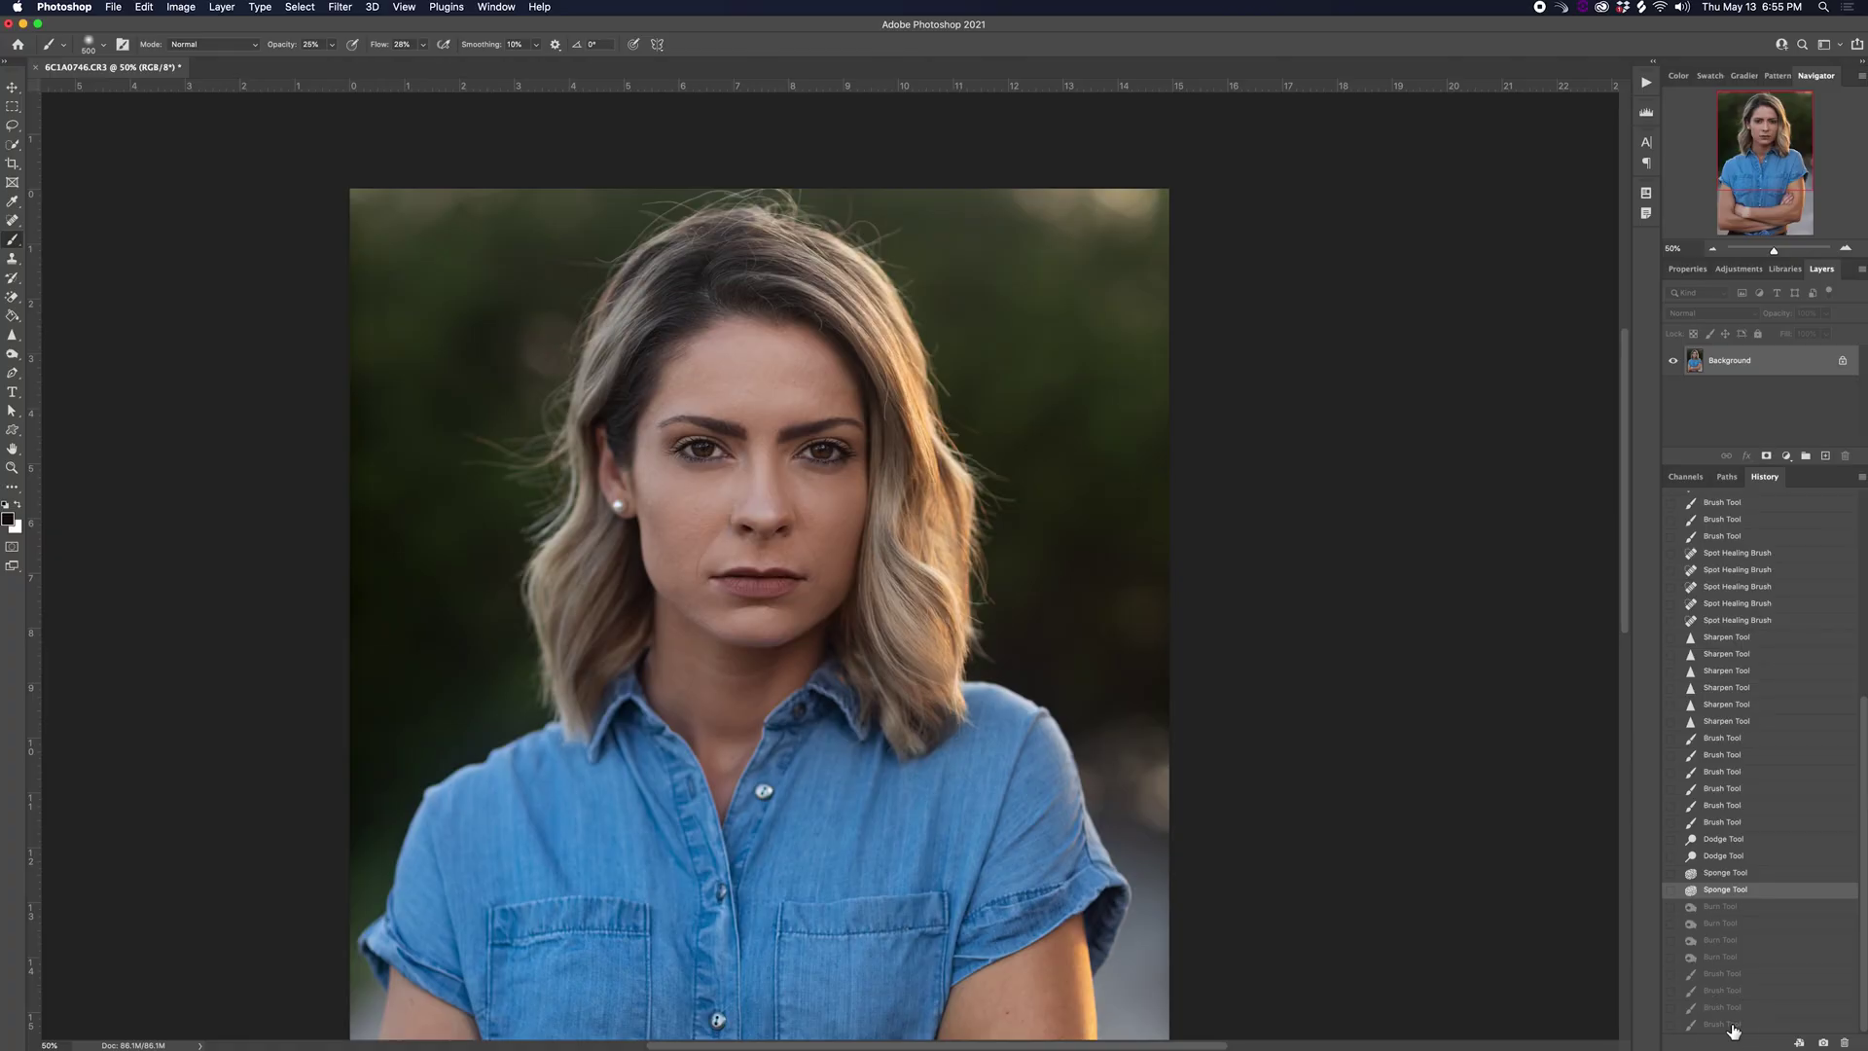
{"action": "left_click", "coordinate": [1731, 1024]}
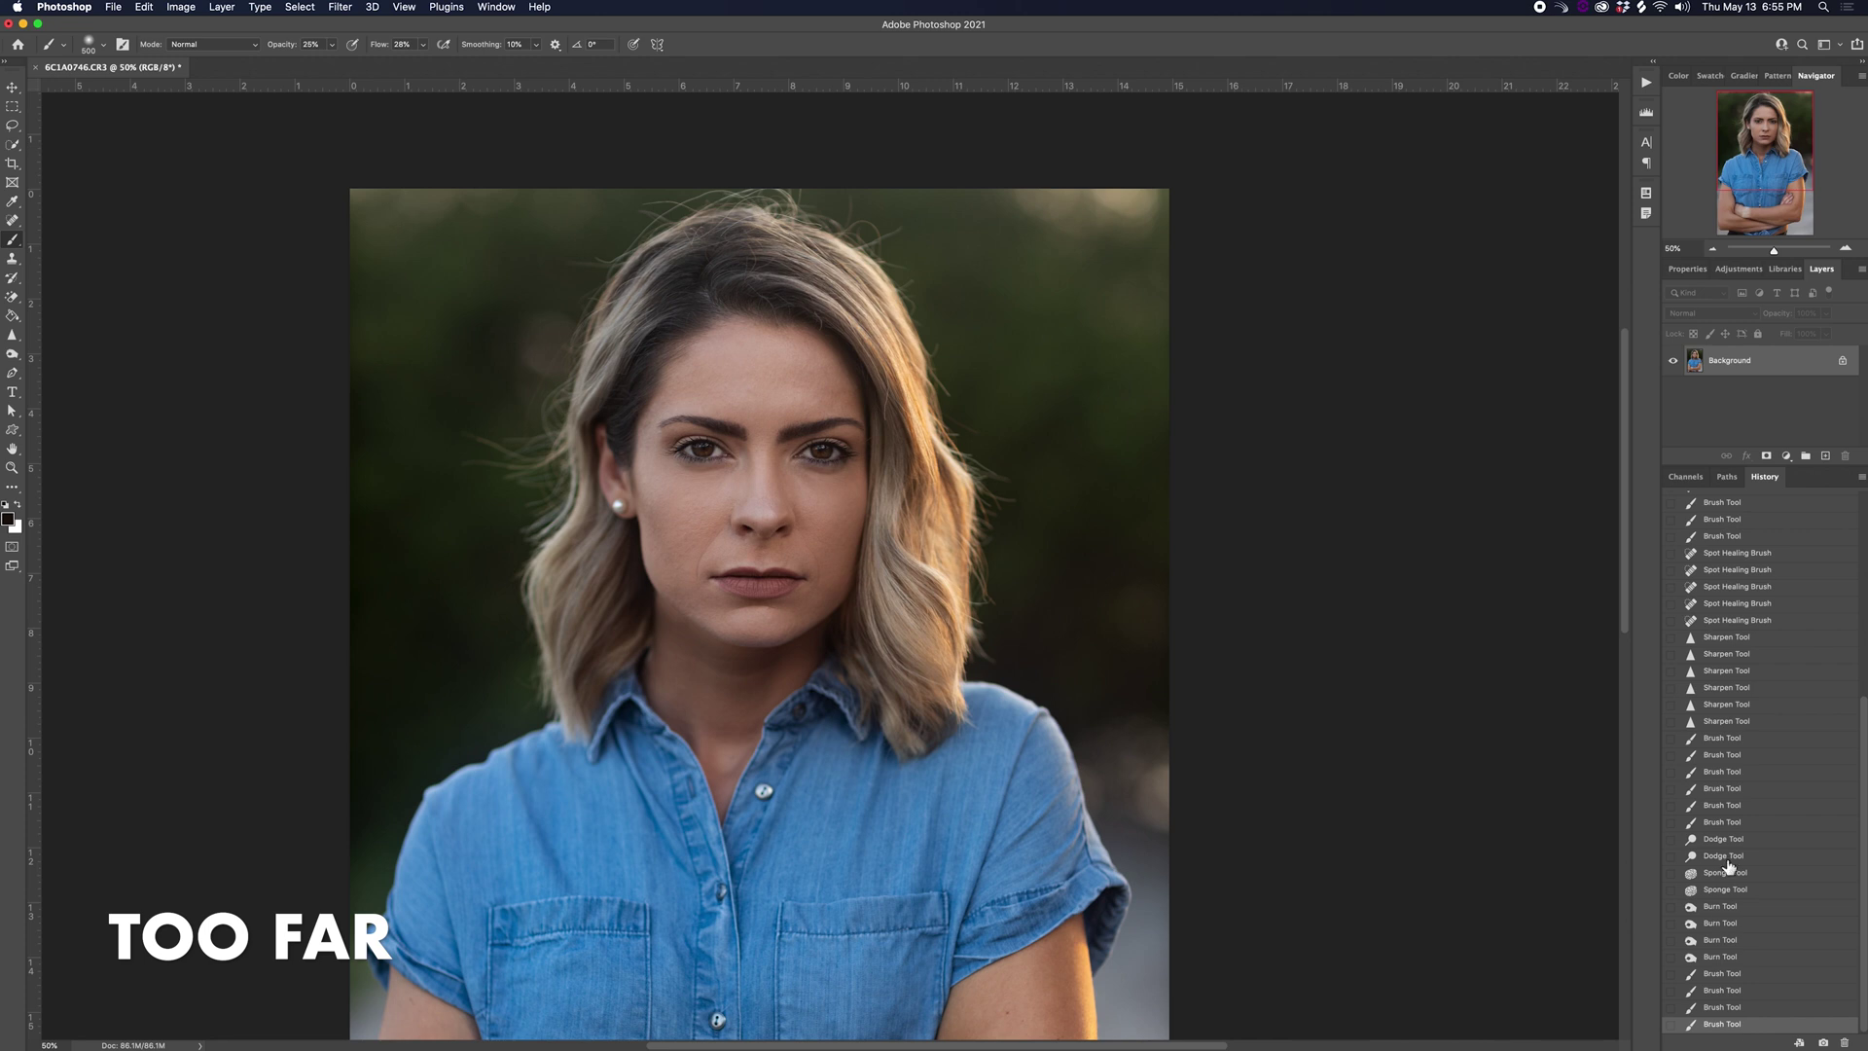
- Step through the burn states in the history and roll the portrait back to the first brush stroke after them
{"action": "left_click", "coordinate": [1720, 924]}
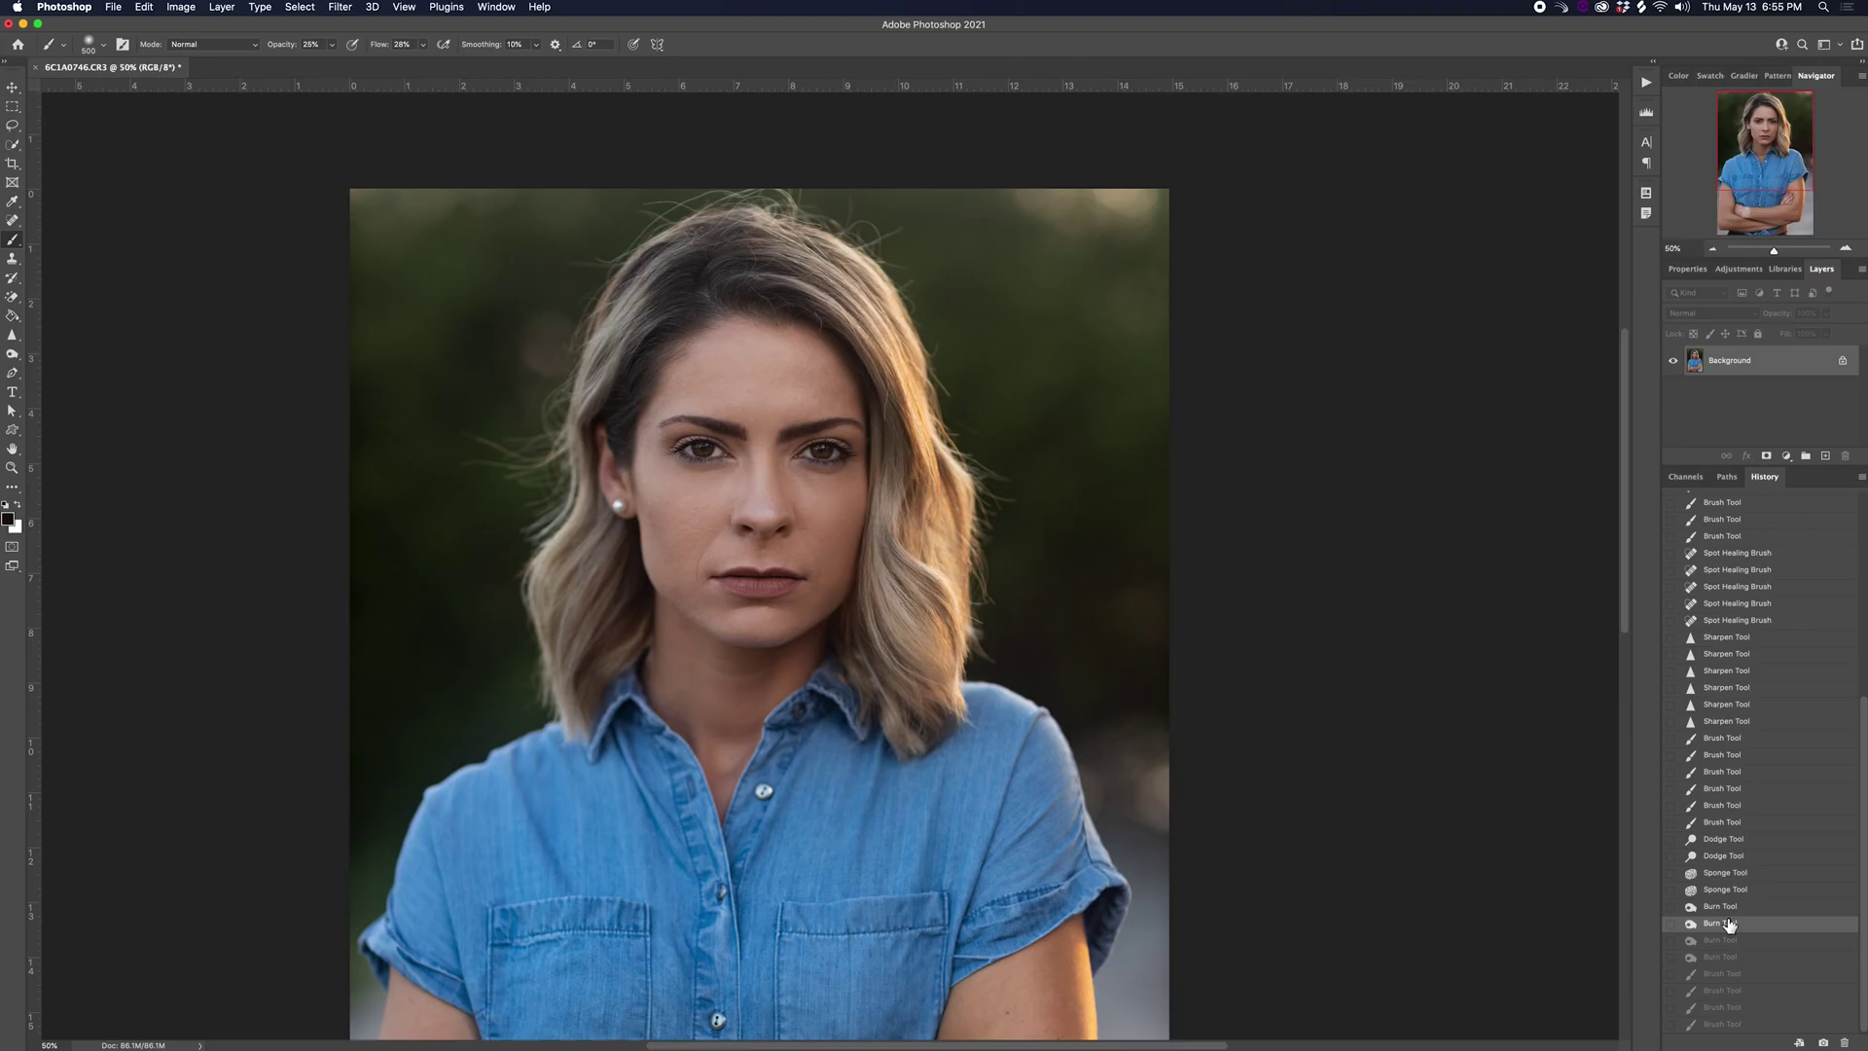
{"action": "left_click", "coordinate": [1730, 944]}
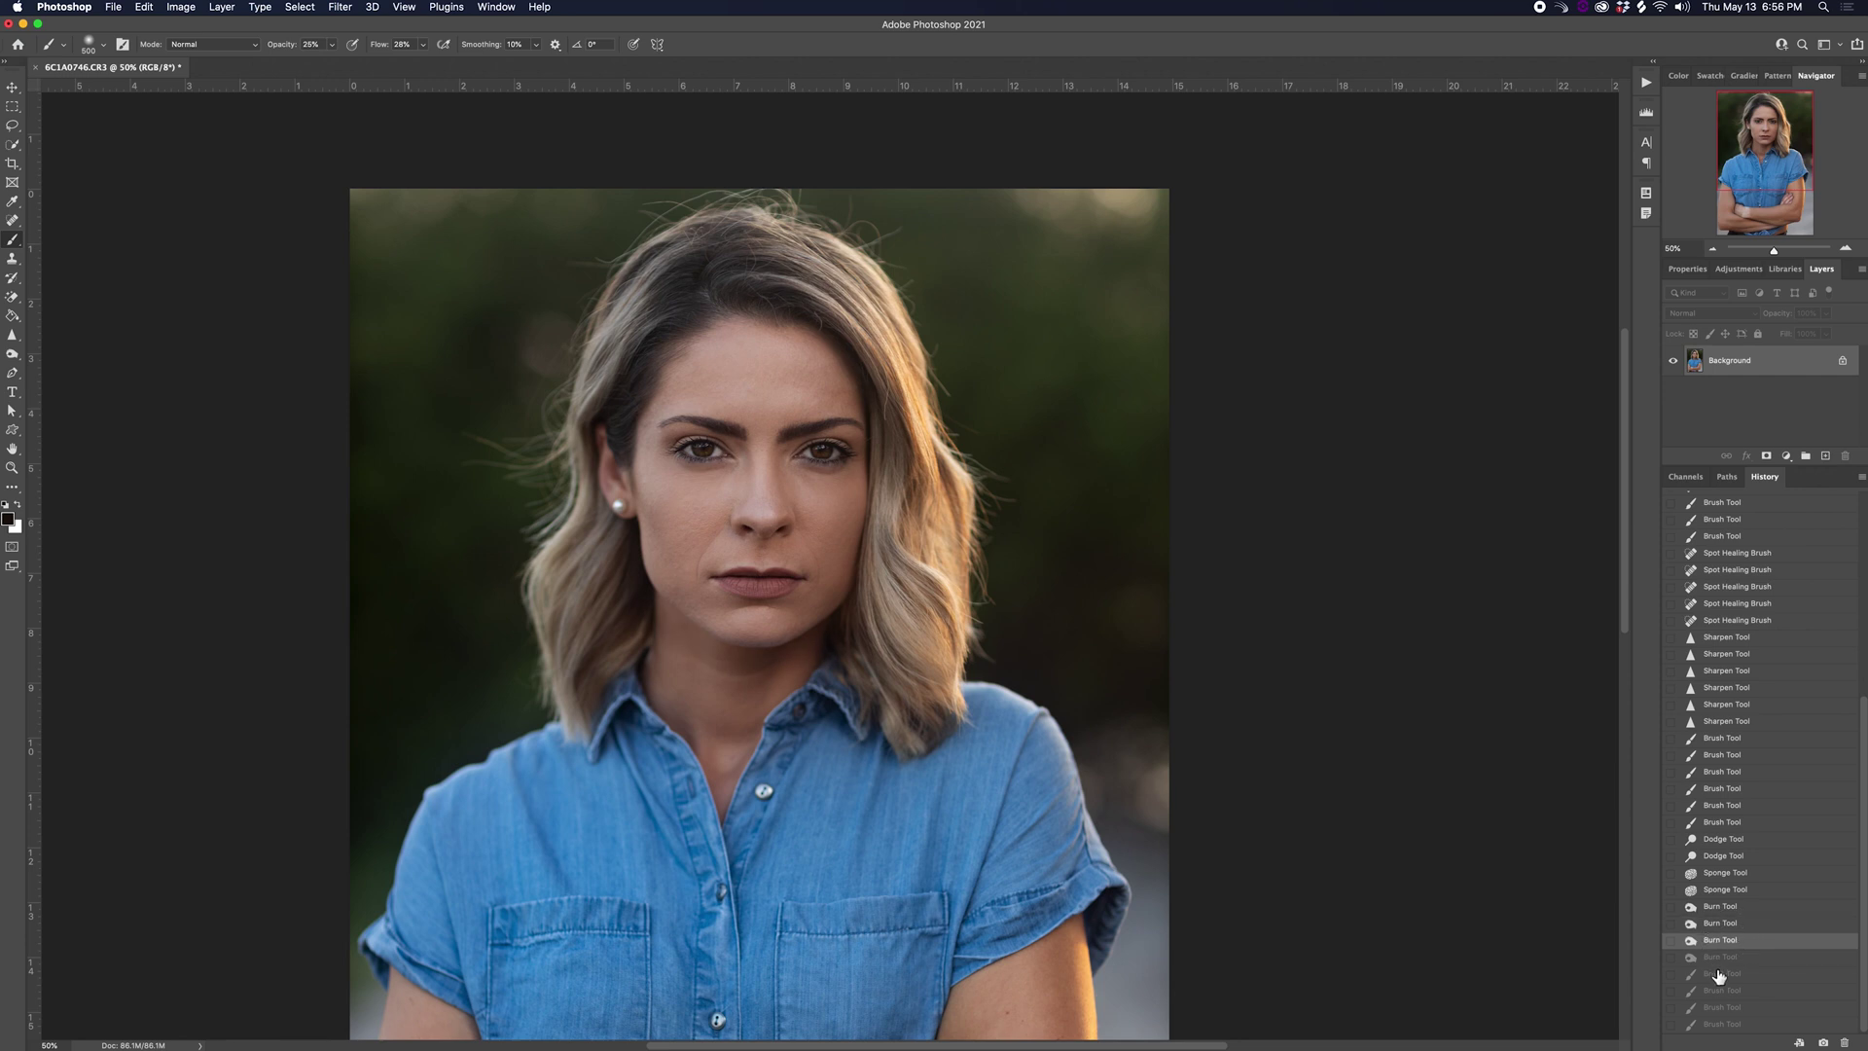
{"action": "left_click", "coordinate": [1719, 972]}
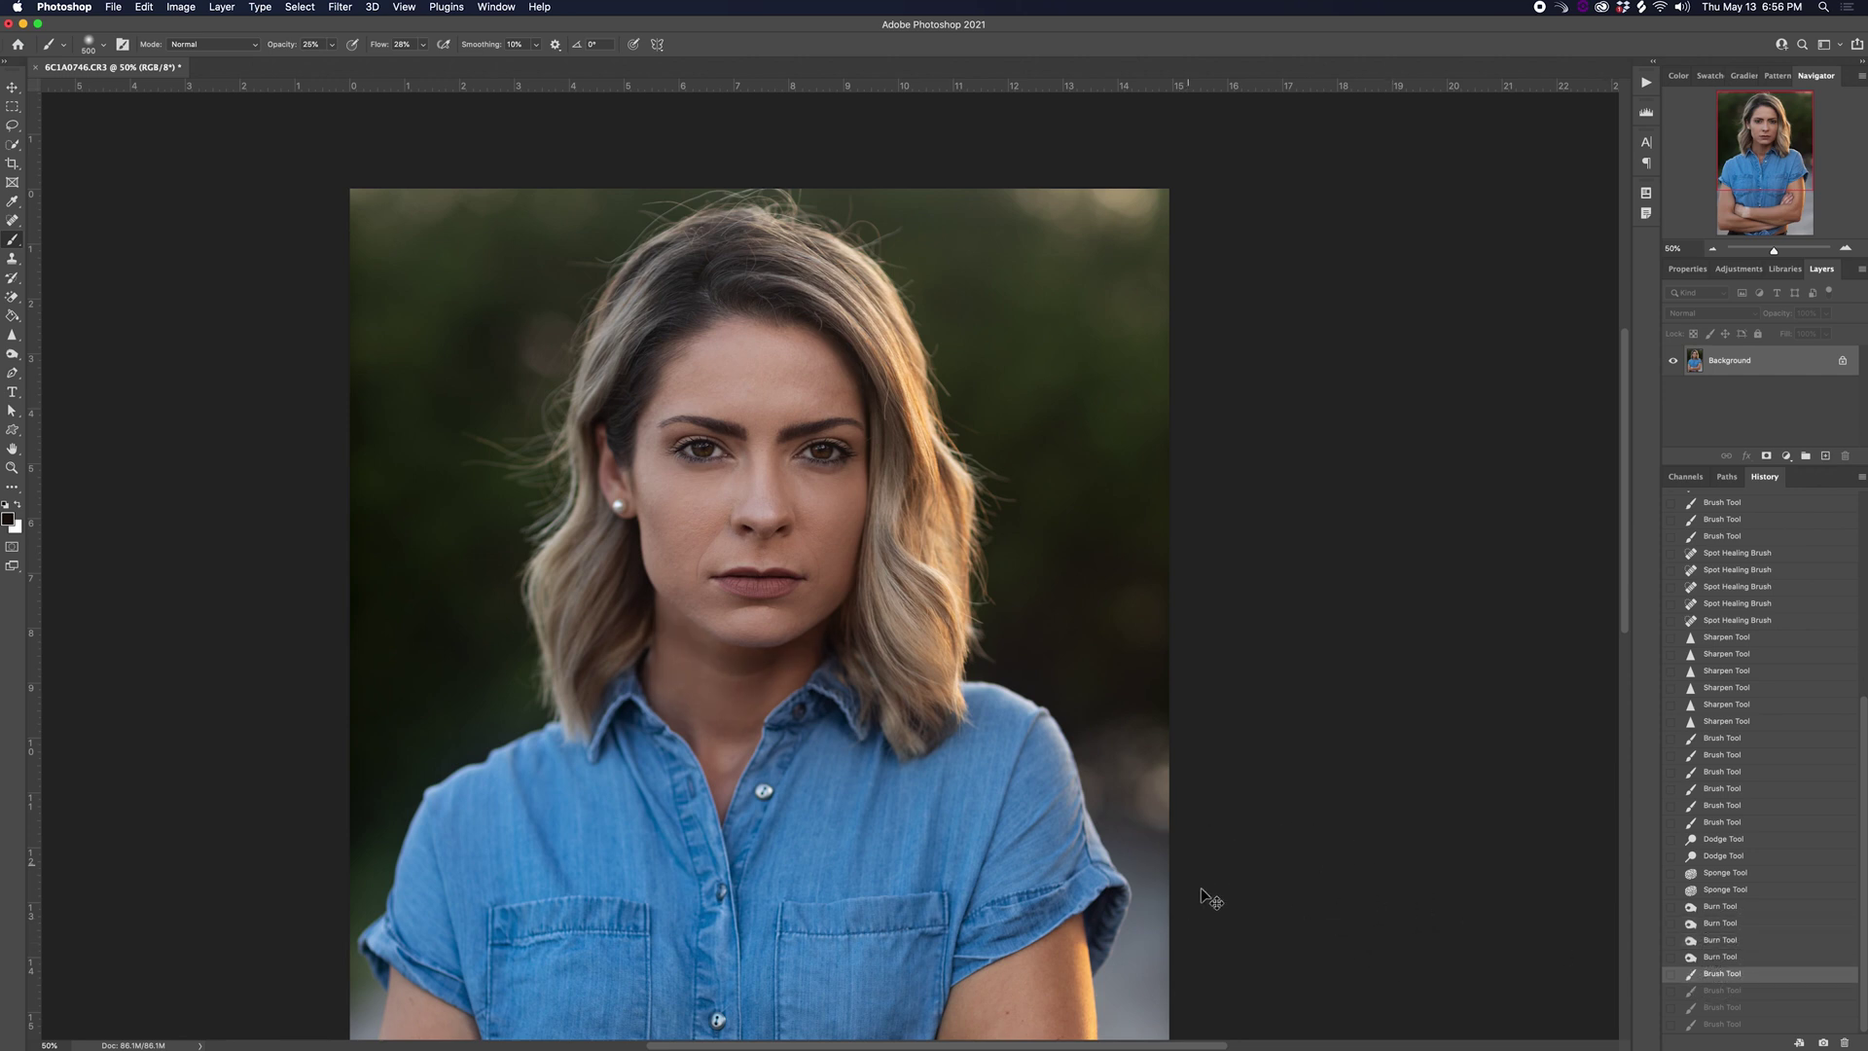
- Repaint the shadow below the chin and across the neck with a smaller soft brush in a sampled skin tone
{"action": "key", "text": "super+1"}
{"action": "left_click_drag", "start_coordinate": [571, 880], "coordinate": [655, 776]}
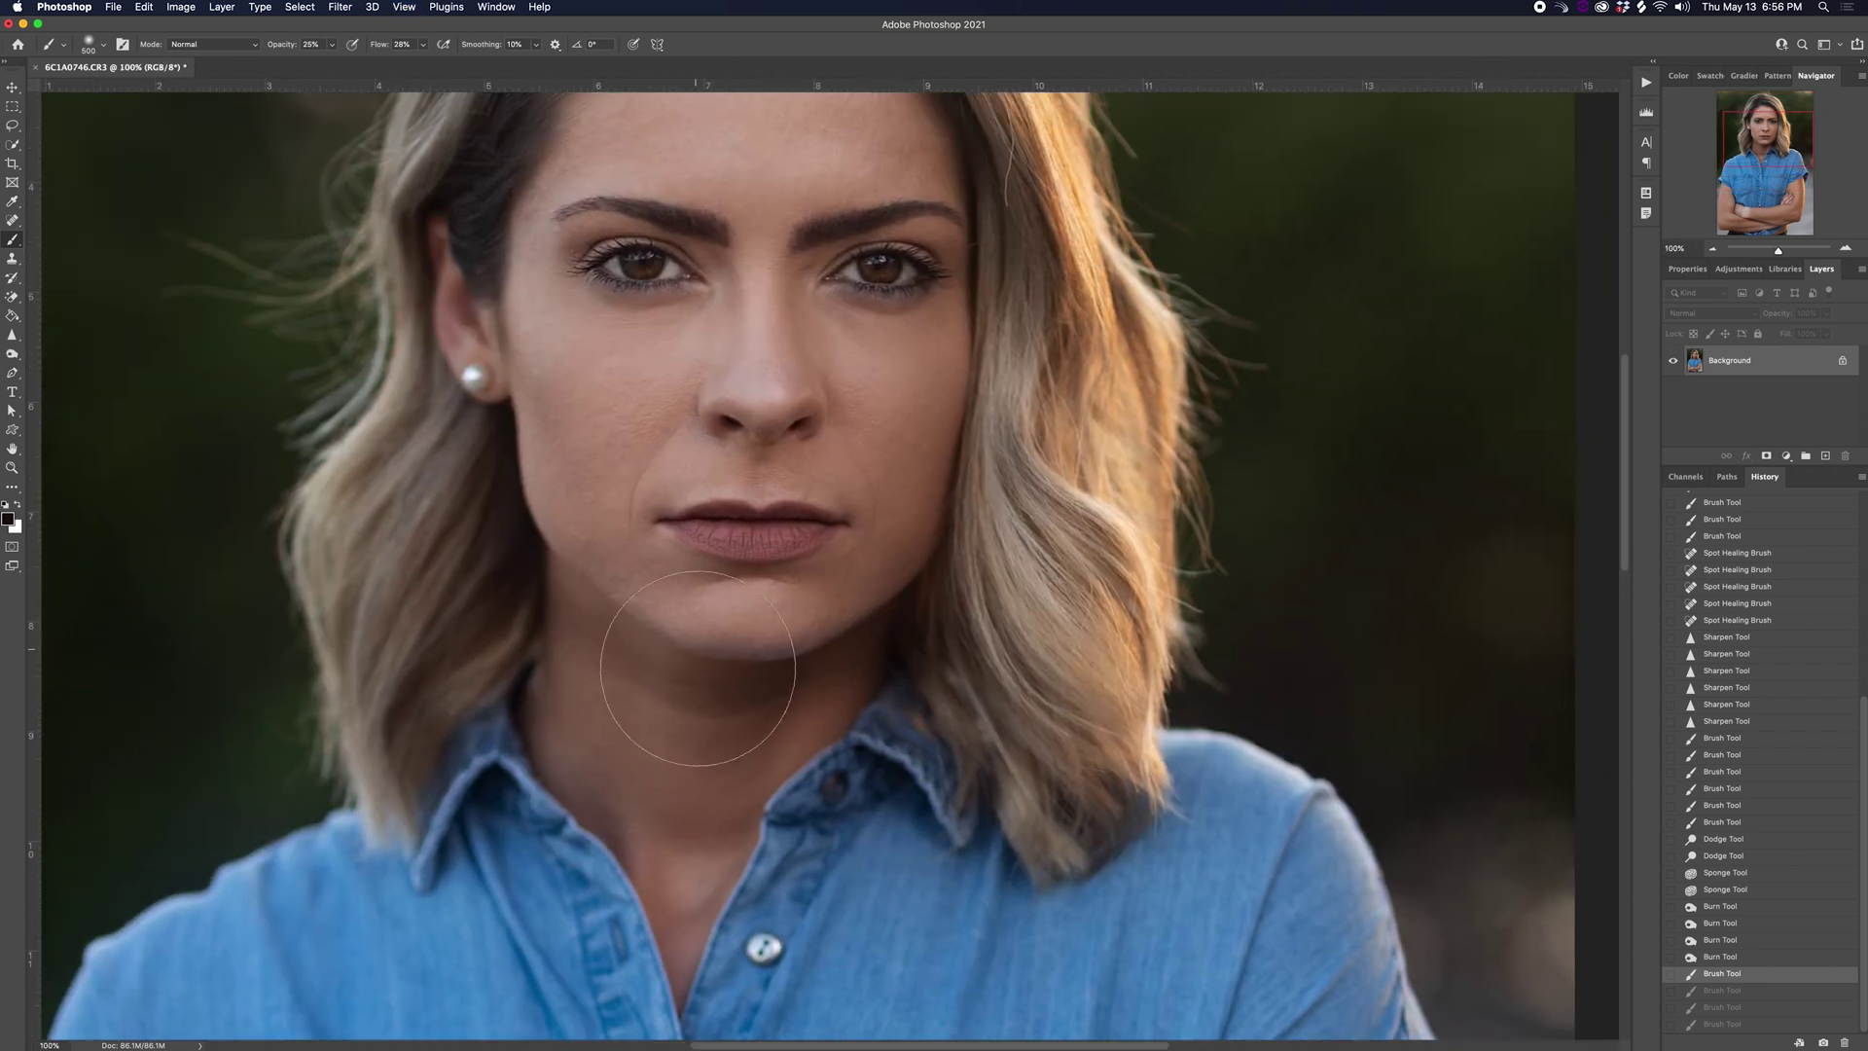
{"action": "key", "text": "bracketleft"}
{"action": "key", "text": "bracketleft"}
{"action": "key", "text": "bracketleft"}
{"action": "key", "text": "bracketleft"}
{"action": "key", "text": "bracketleft"}
{"action": "key", "text": "bracketleft"}
{"action": "key", "text": "bracketleft"}
{"action": "key", "text": "bracketright"}
{"action": "key", "text": "bracketright"}
{"action": "mouse_move", "coordinate": [739, 704]}
{"action": "left_mouse_down"}
{"action": "mouse_move", "coordinate": [791, 708]}
{"action": "mouse_move", "coordinate": [765, 686]}
{"action": "mouse_move", "coordinate": [646, 717]}
{"action": "mouse_move", "coordinate": [792, 709]}
{"action": "mouse_move", "coordinate": [634, 701]}
{"action": "mouse_move", "coordinate": [677, 771]}
{"action": "left_mouse_up"}
{"action": "key", "text": "bracketright"}
{"action": "key", "text": "bracketright"}
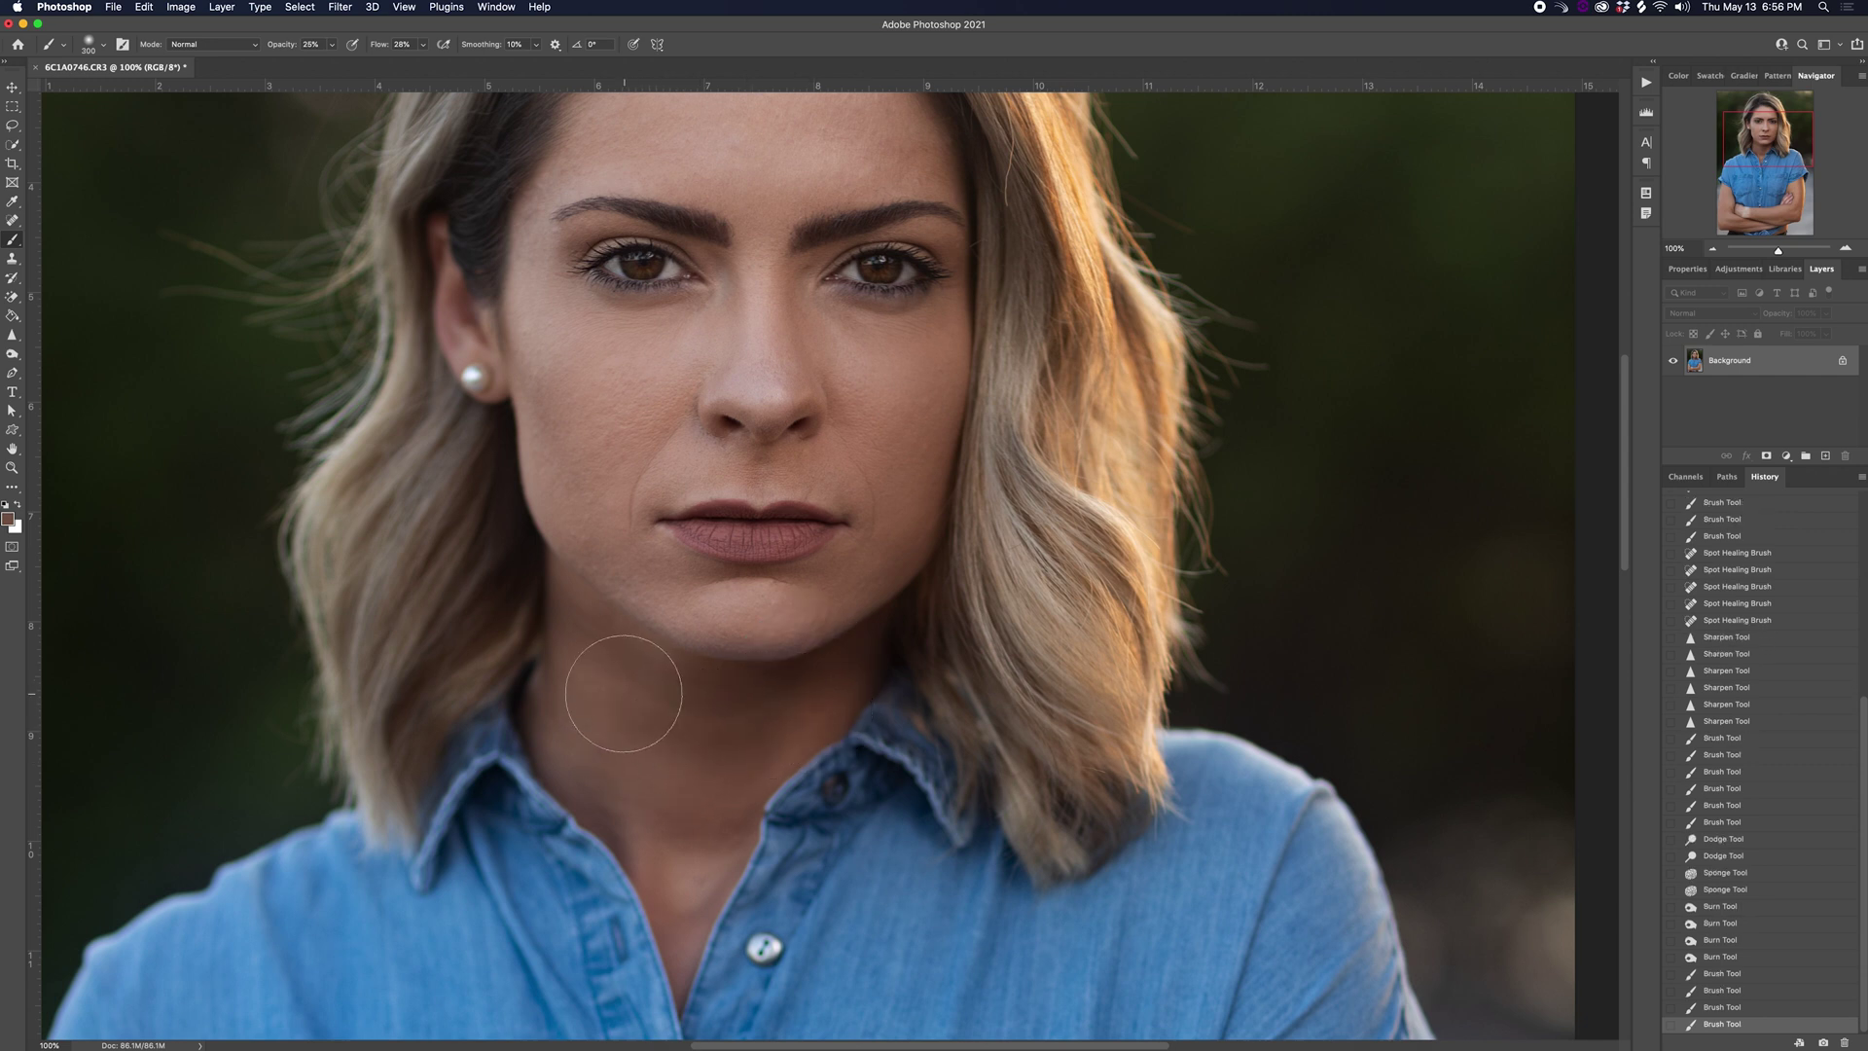
- Blend the tone down the neck toward the collar with a 175 px brush and freshly sampled skin colour
{"action": "key", "text": "bracketleft"}
{"action": "key", "text": "bracketleft"}
{"action": "key", "text": "bracketleft"}
{"action": "left_click", "coordinate": [778, 715]}
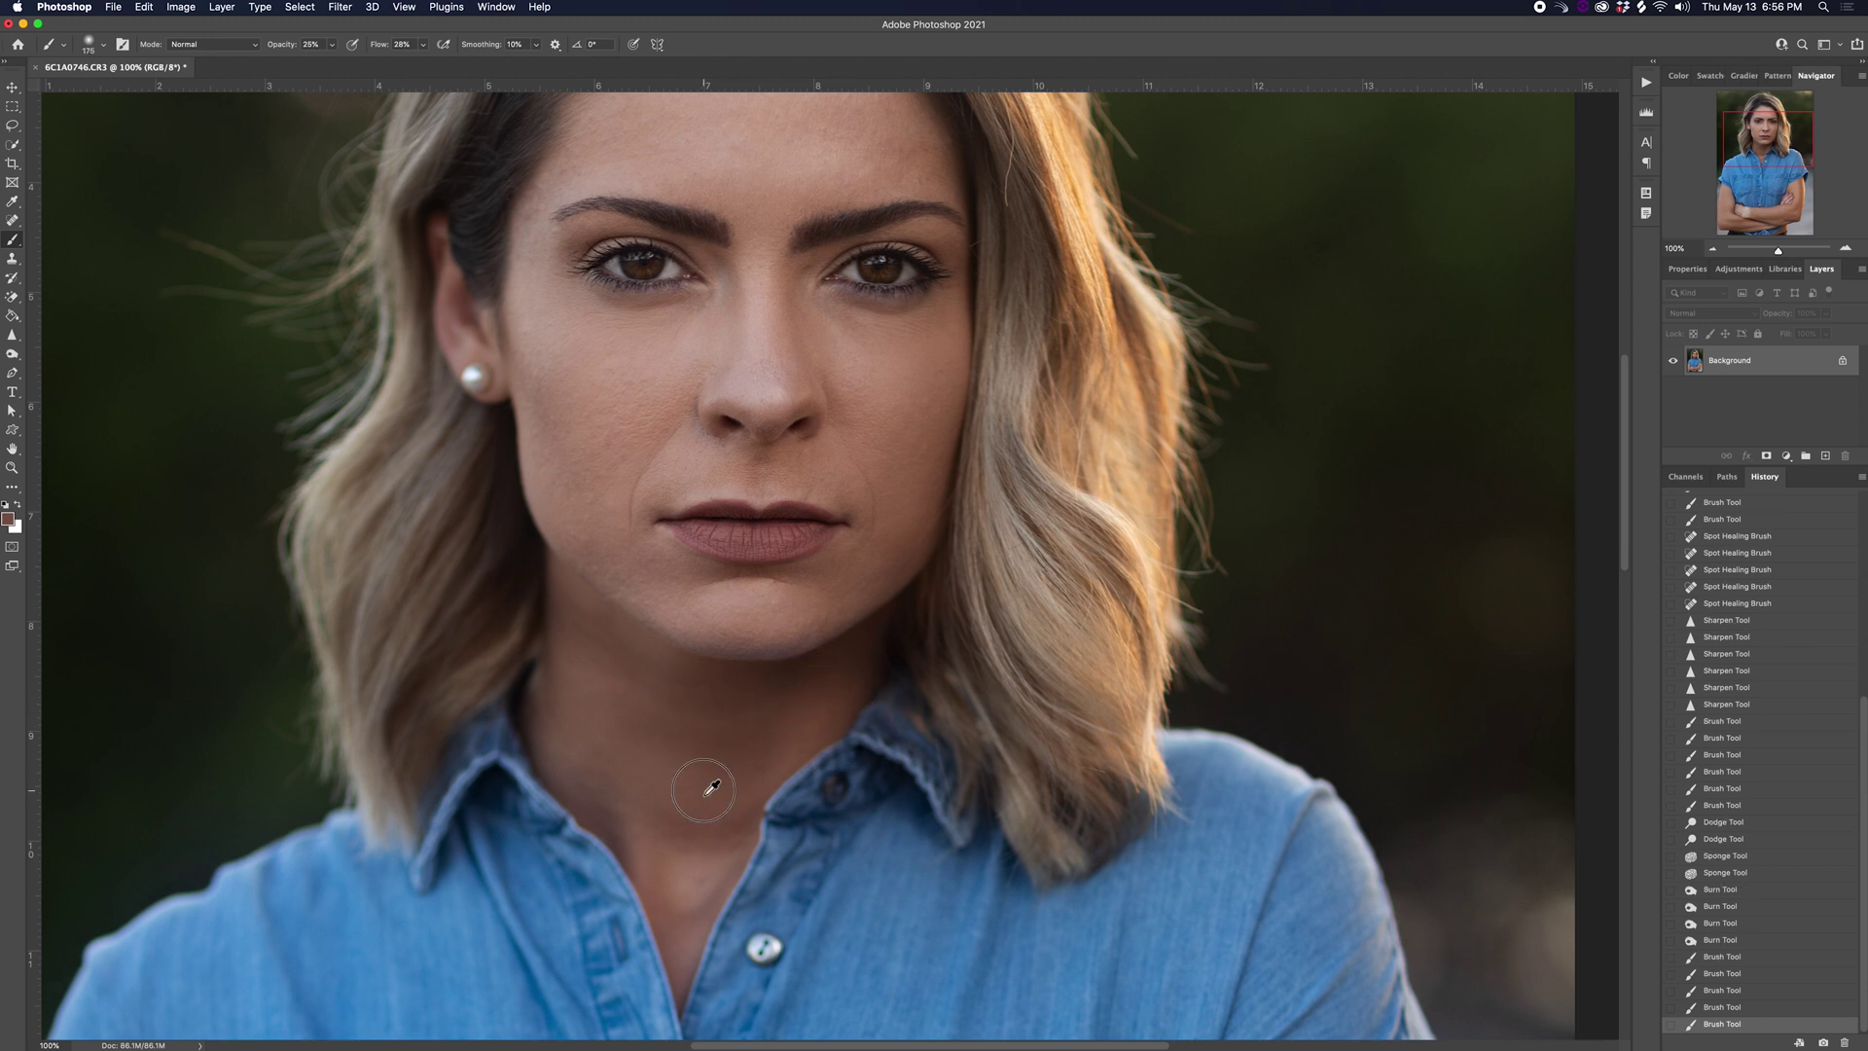
{"action": "left_click_drag", "start_coordinate": [769, 690], "coordinate": [764, 755]}
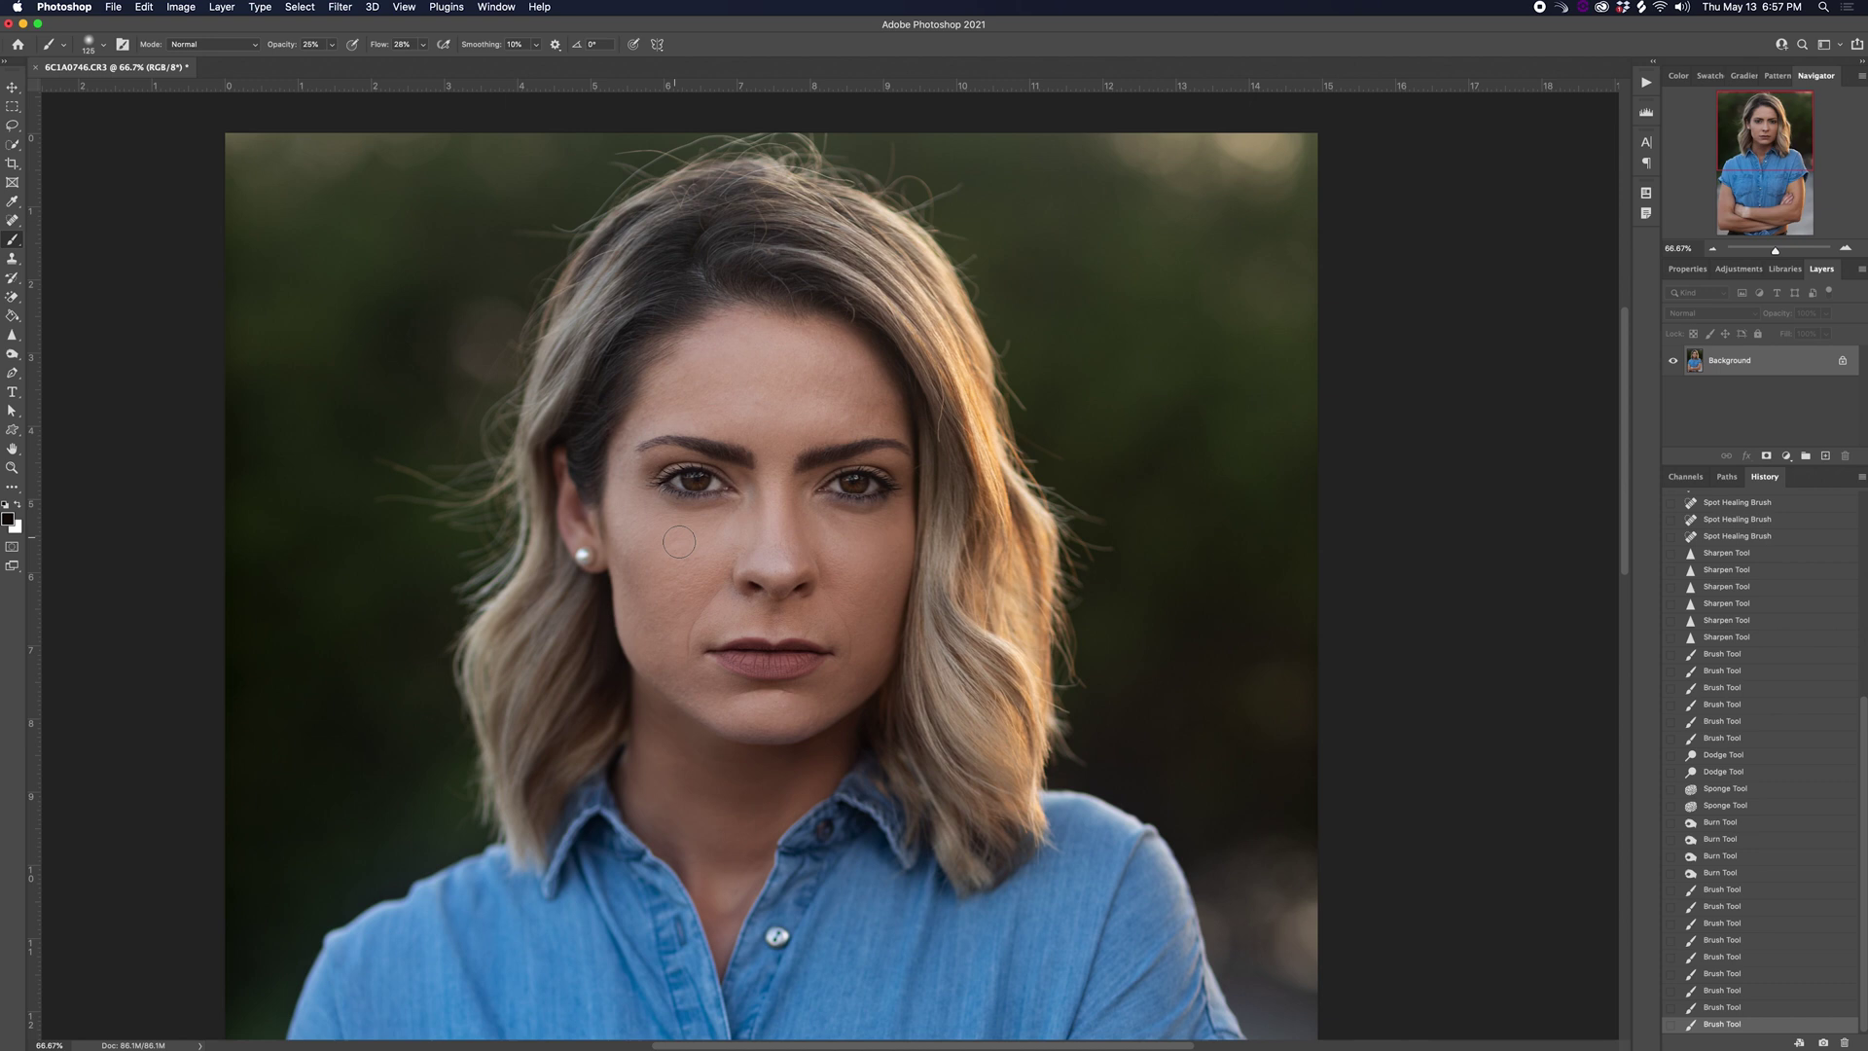
- Remove the stray hairs sticking out from the hair on the earring side with a 75 px Spot Healing Brush
{"action": "key", "text": "super+1"}
{"action": "left_click_drag", "start_coordinate": [146, 389], "coordinate": [367, 421]}
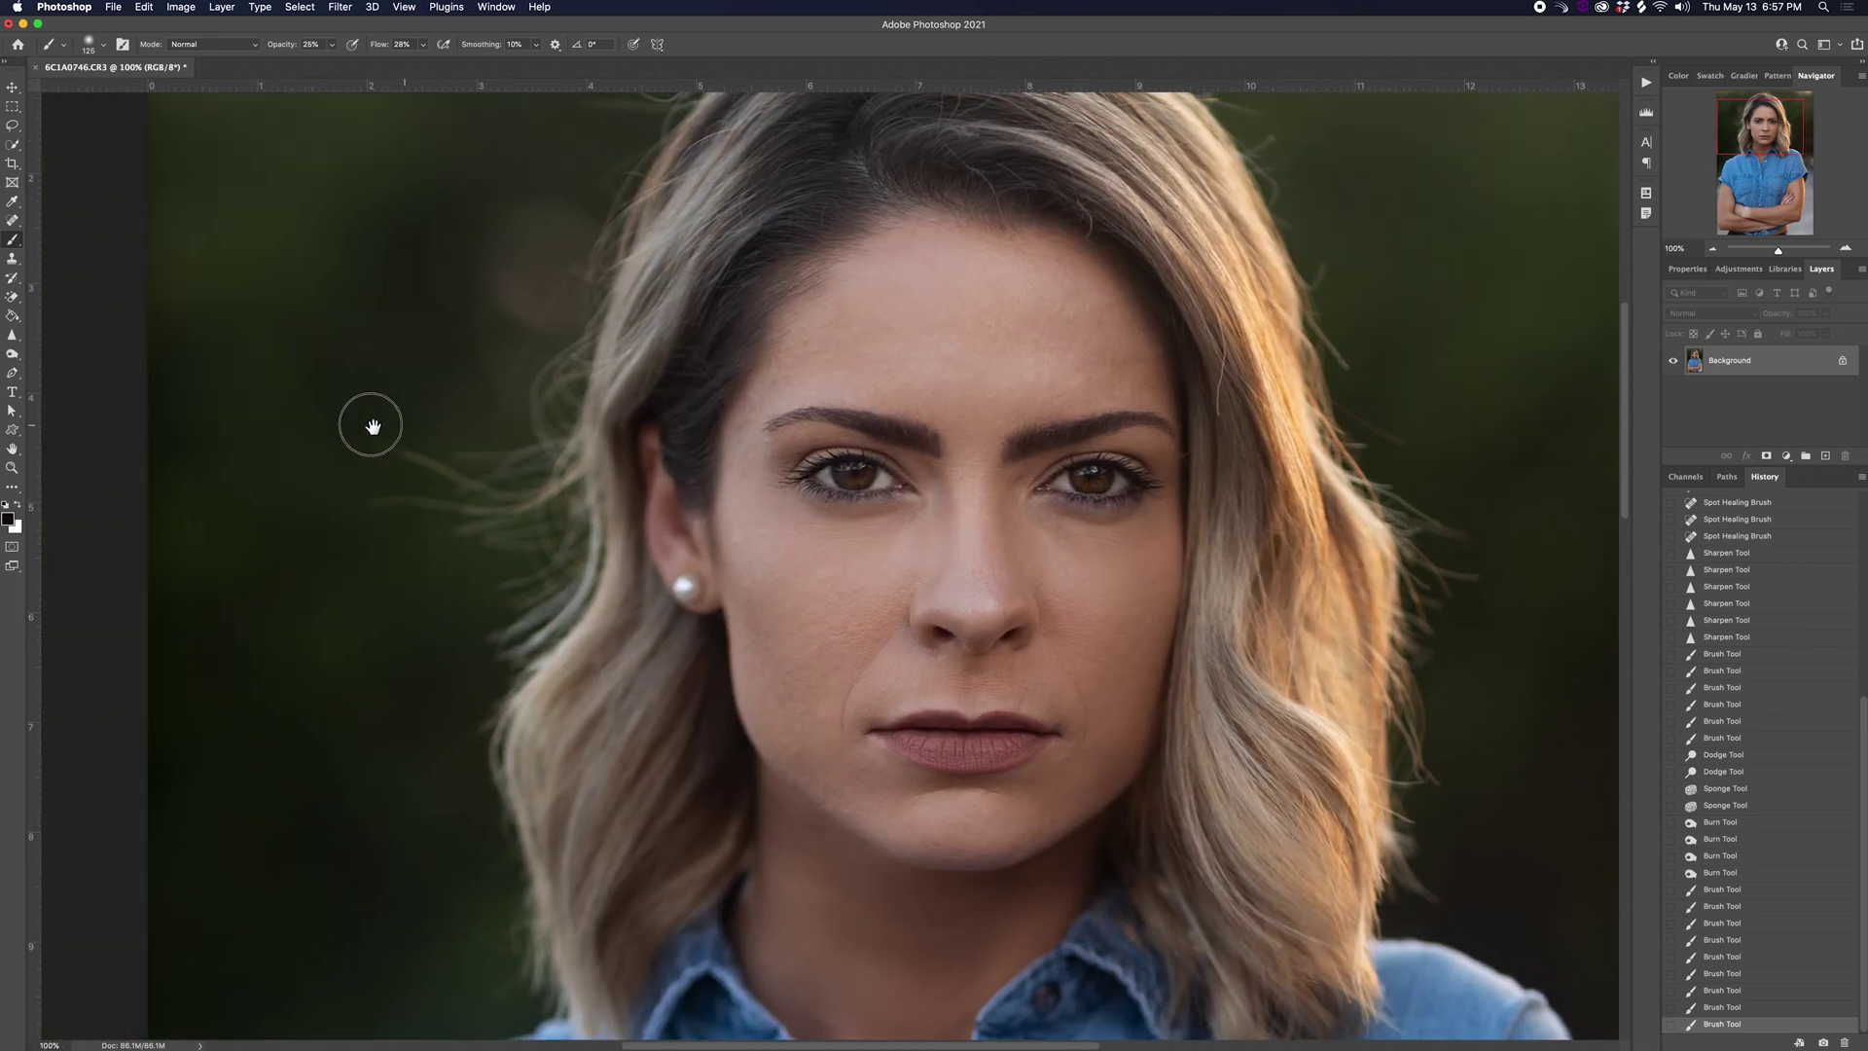
{"action": "key", "text": "j"}
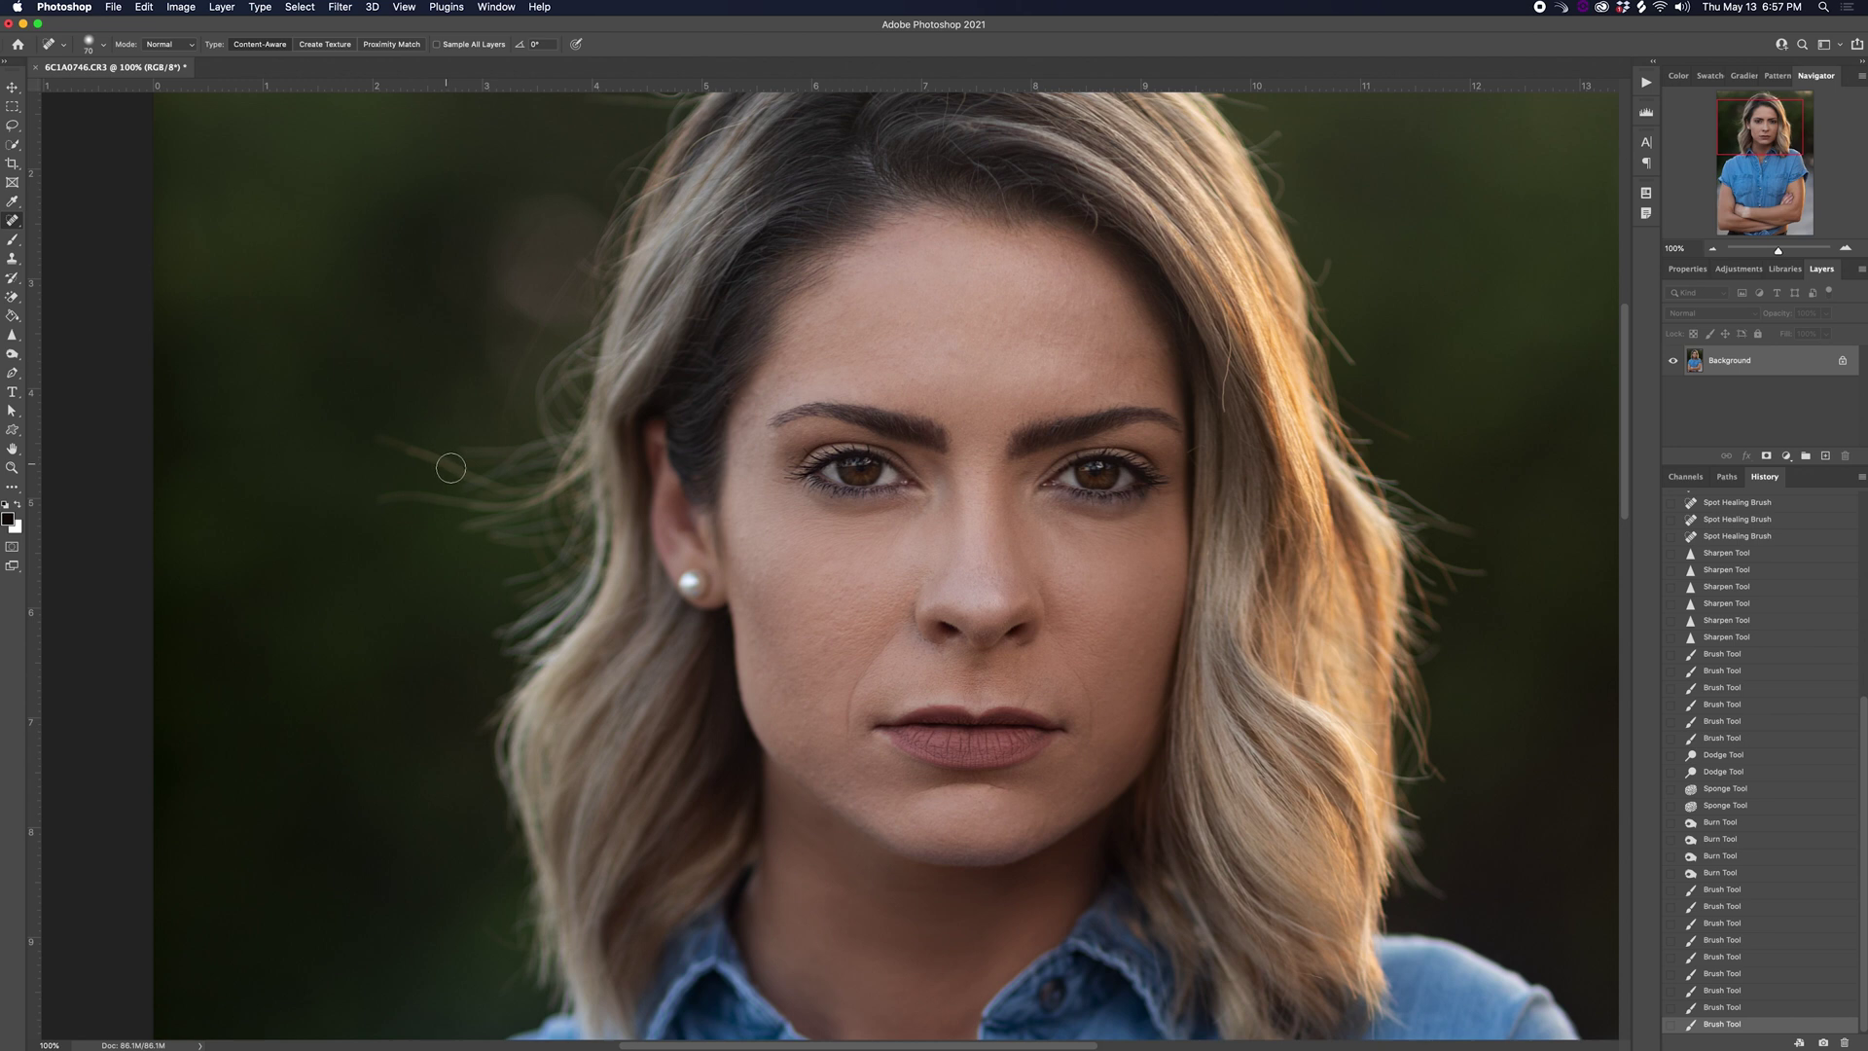
{"action": "left_click_drag", "start_coordinate": [448, 470], "coordinate": [384, 439]}
{"action": "left_click", "coordinate": [443, 491]}
{"action": "left_click", "coordinate": [450, 506]}
{"action": "left_click", "coordinate": [436, 498]}
{"action": "left_click", "coordinate": [461, 457]}
{"action": "left_click", "coordinate": [463, 457]}
{"action": "left_click_drag", "start_coordinate": [504, 409], "coordinate": [549, 292]}
- Heal the flyaway hairs around the crown and the sunlit upper side of the head, undoing one unwanted healing stroke
{"action": "scroll", "coordinate": [516, 409], "scroll_direction": "up", "scroll_amount": 4}
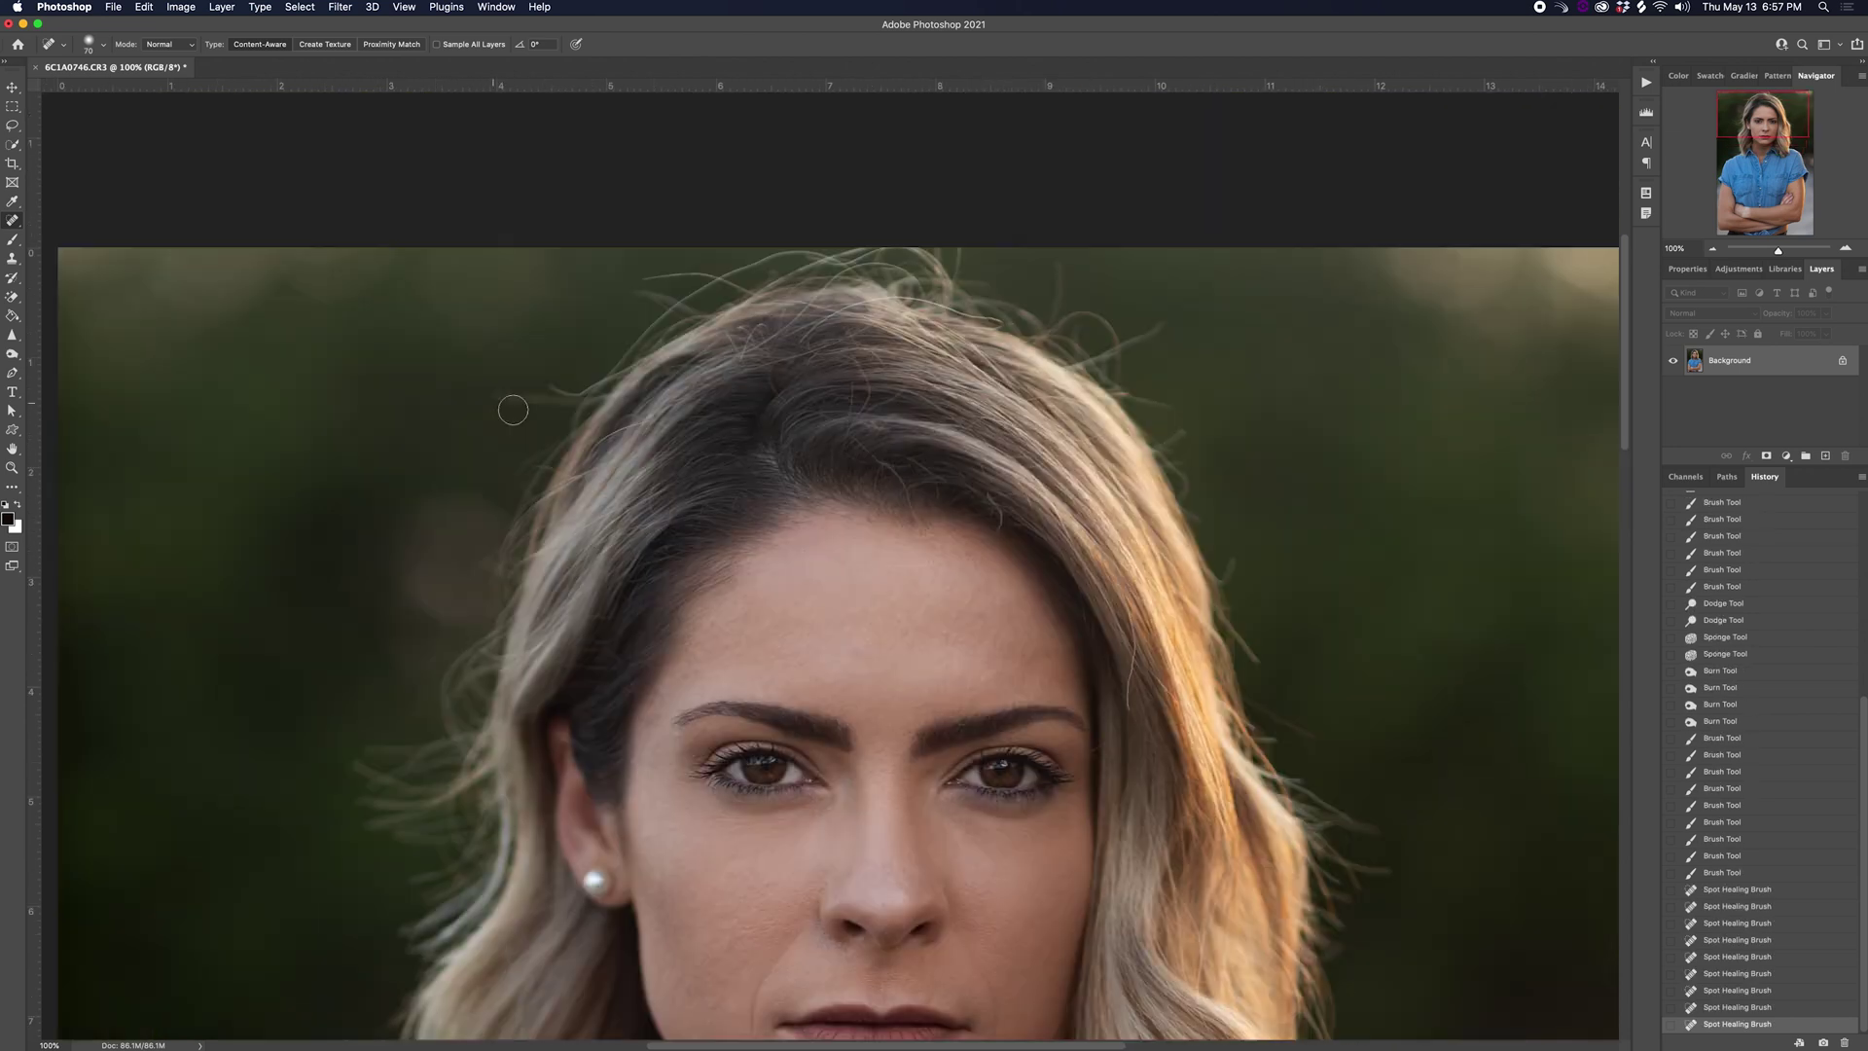
{"action": "left_click_drag", "start_coordinate": [661, 284], "coordinate": [822, 263]}
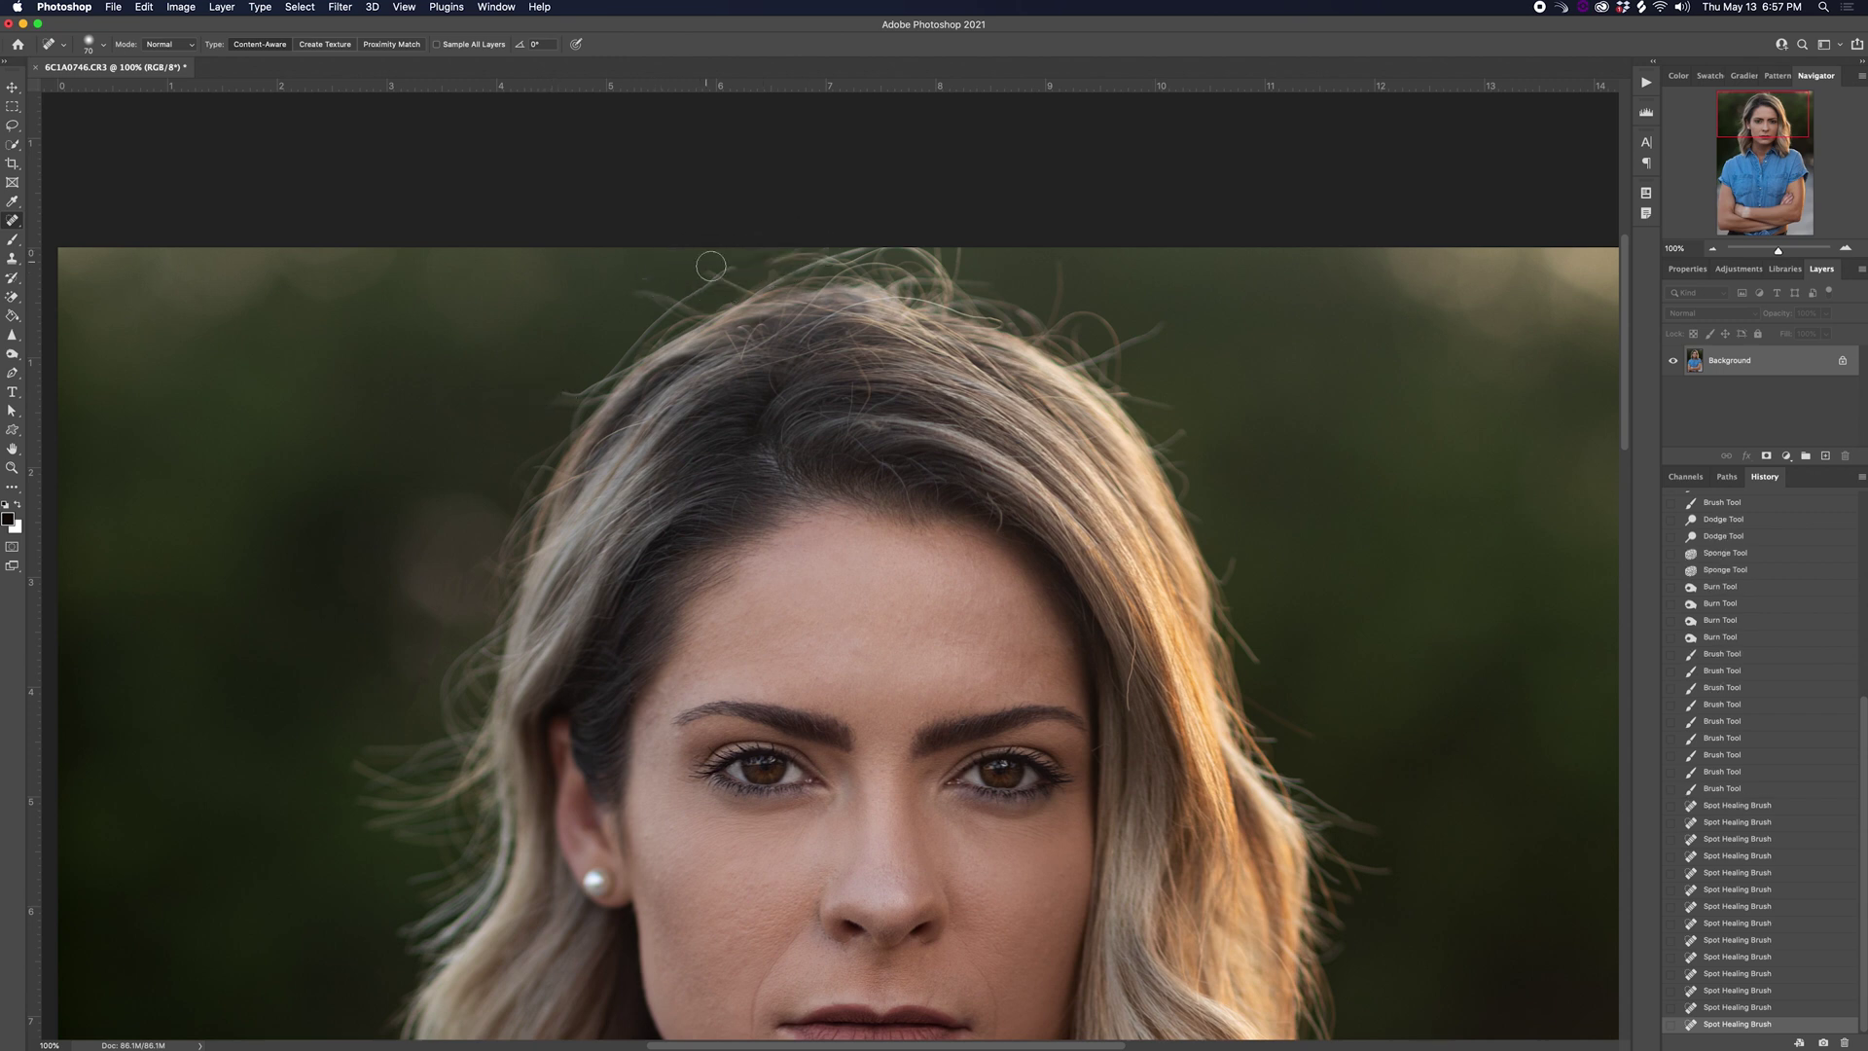
{"action": "key", "text": "cmd+z"}
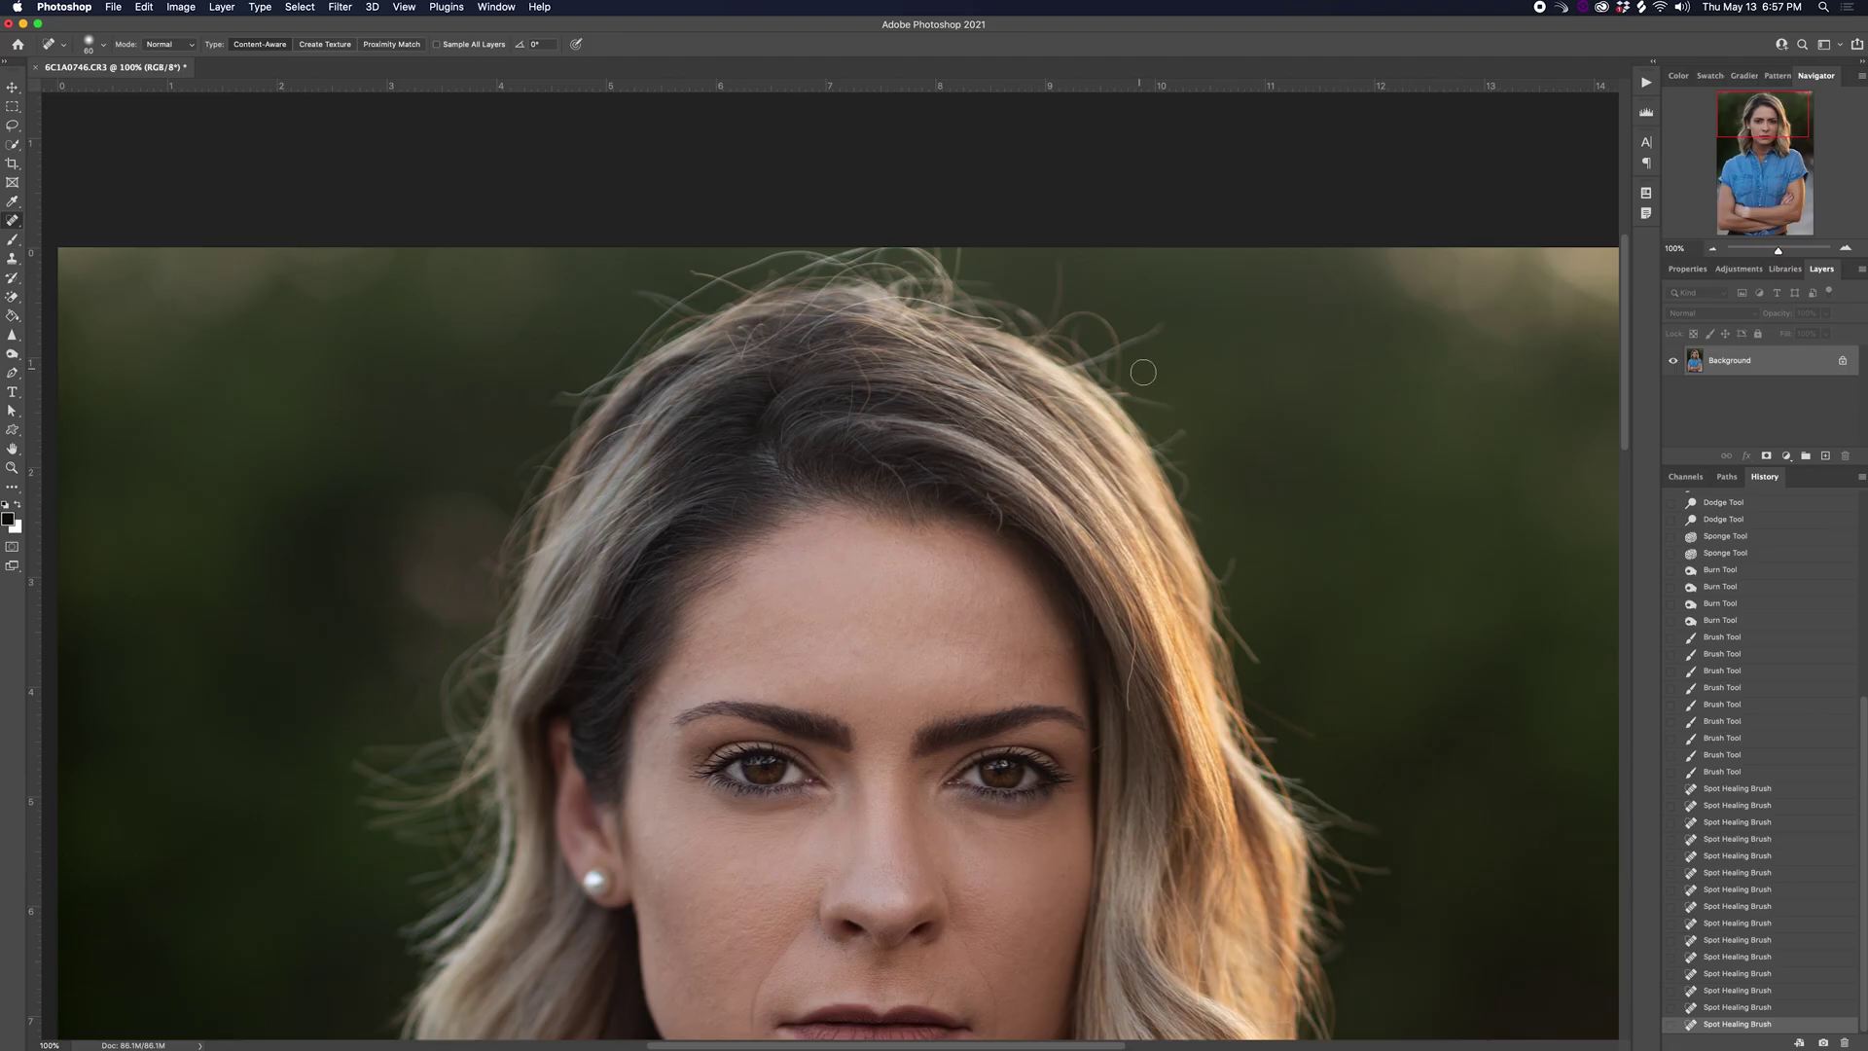
{"action": "left_click_drag", "start_coordinate": [1132, 346], "coordinate": [1185, 305]}
{"action": "left_click_drag", "start_coordinate": [1058, 292], "coordinate": [1056, 251]}
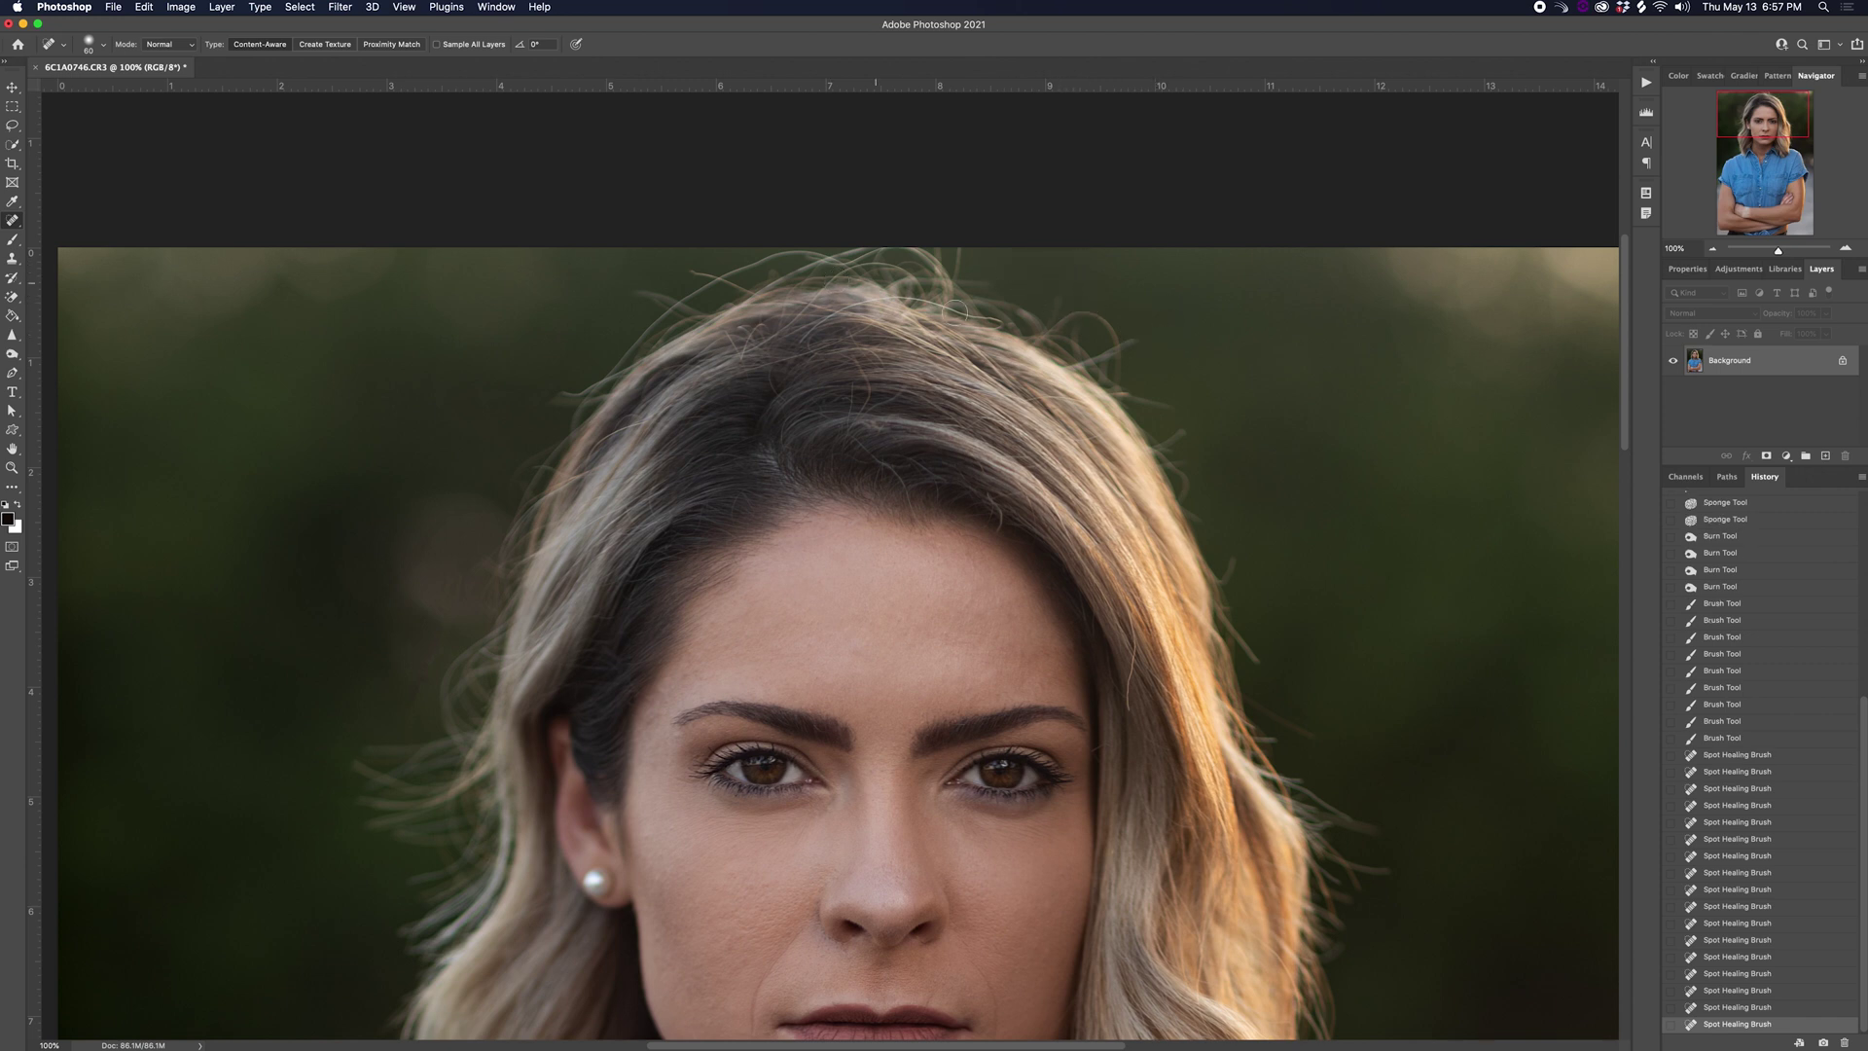
- Cover the flyaway hairs above the crown on the earring side with background using the Clone Stamp tool
{"action": "left_click", "coordinate": [12, 257]}
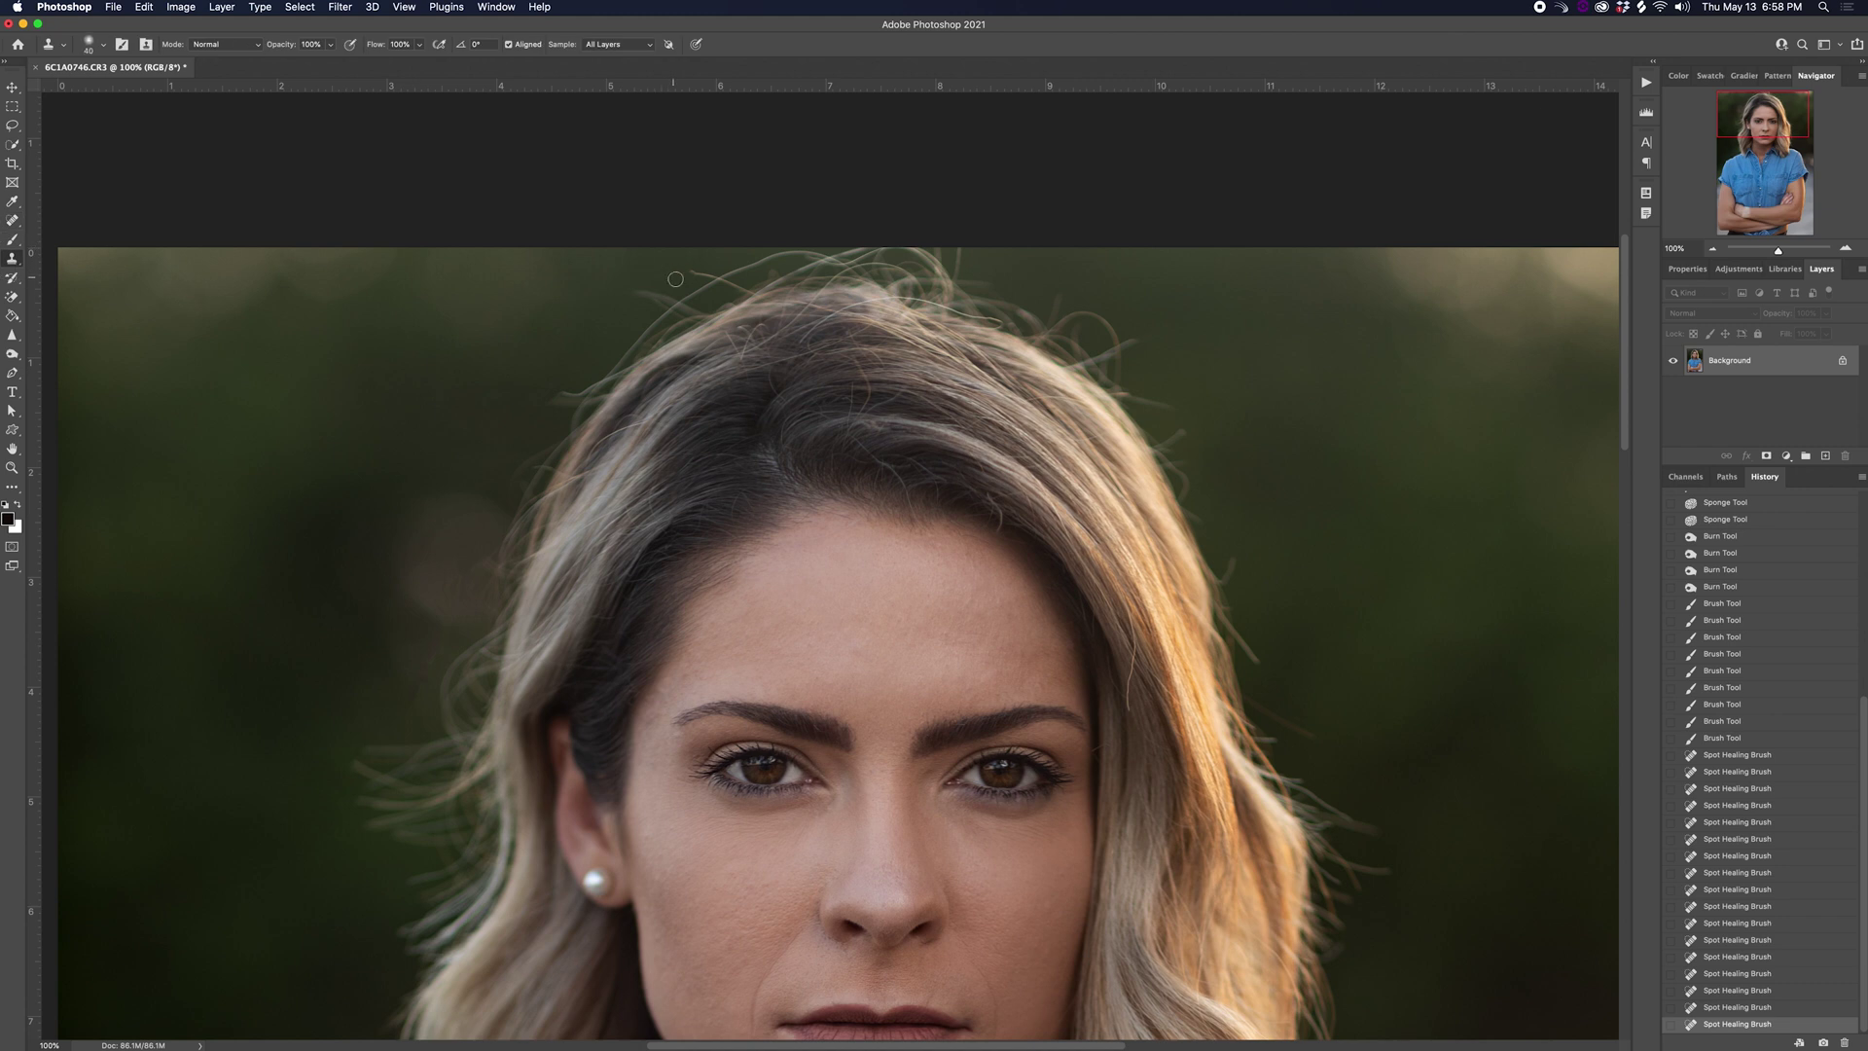
{"action": "left_click_drag", "start_coordinate": [702, 274], "coordinate": [680, 267]}
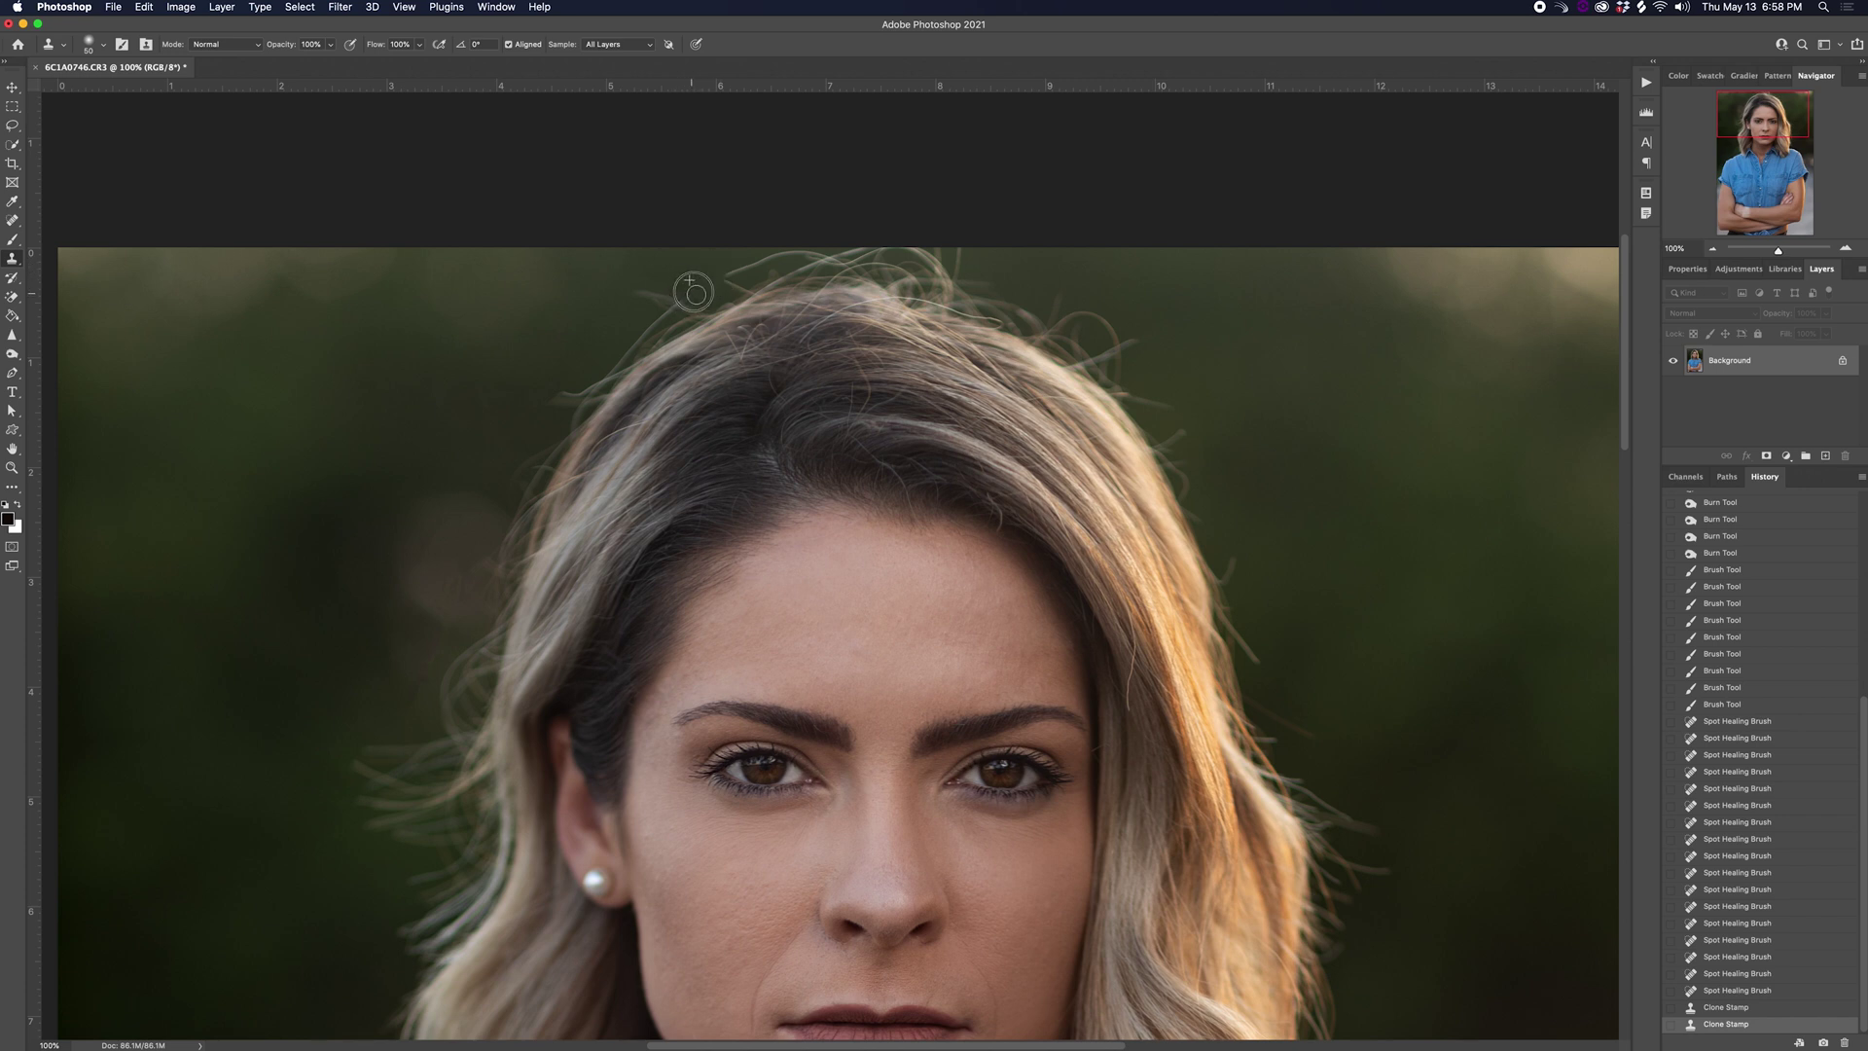
{"action": "left_click_drag", "start_coordinate": [763, 255], "coordinate": [727, 271]}
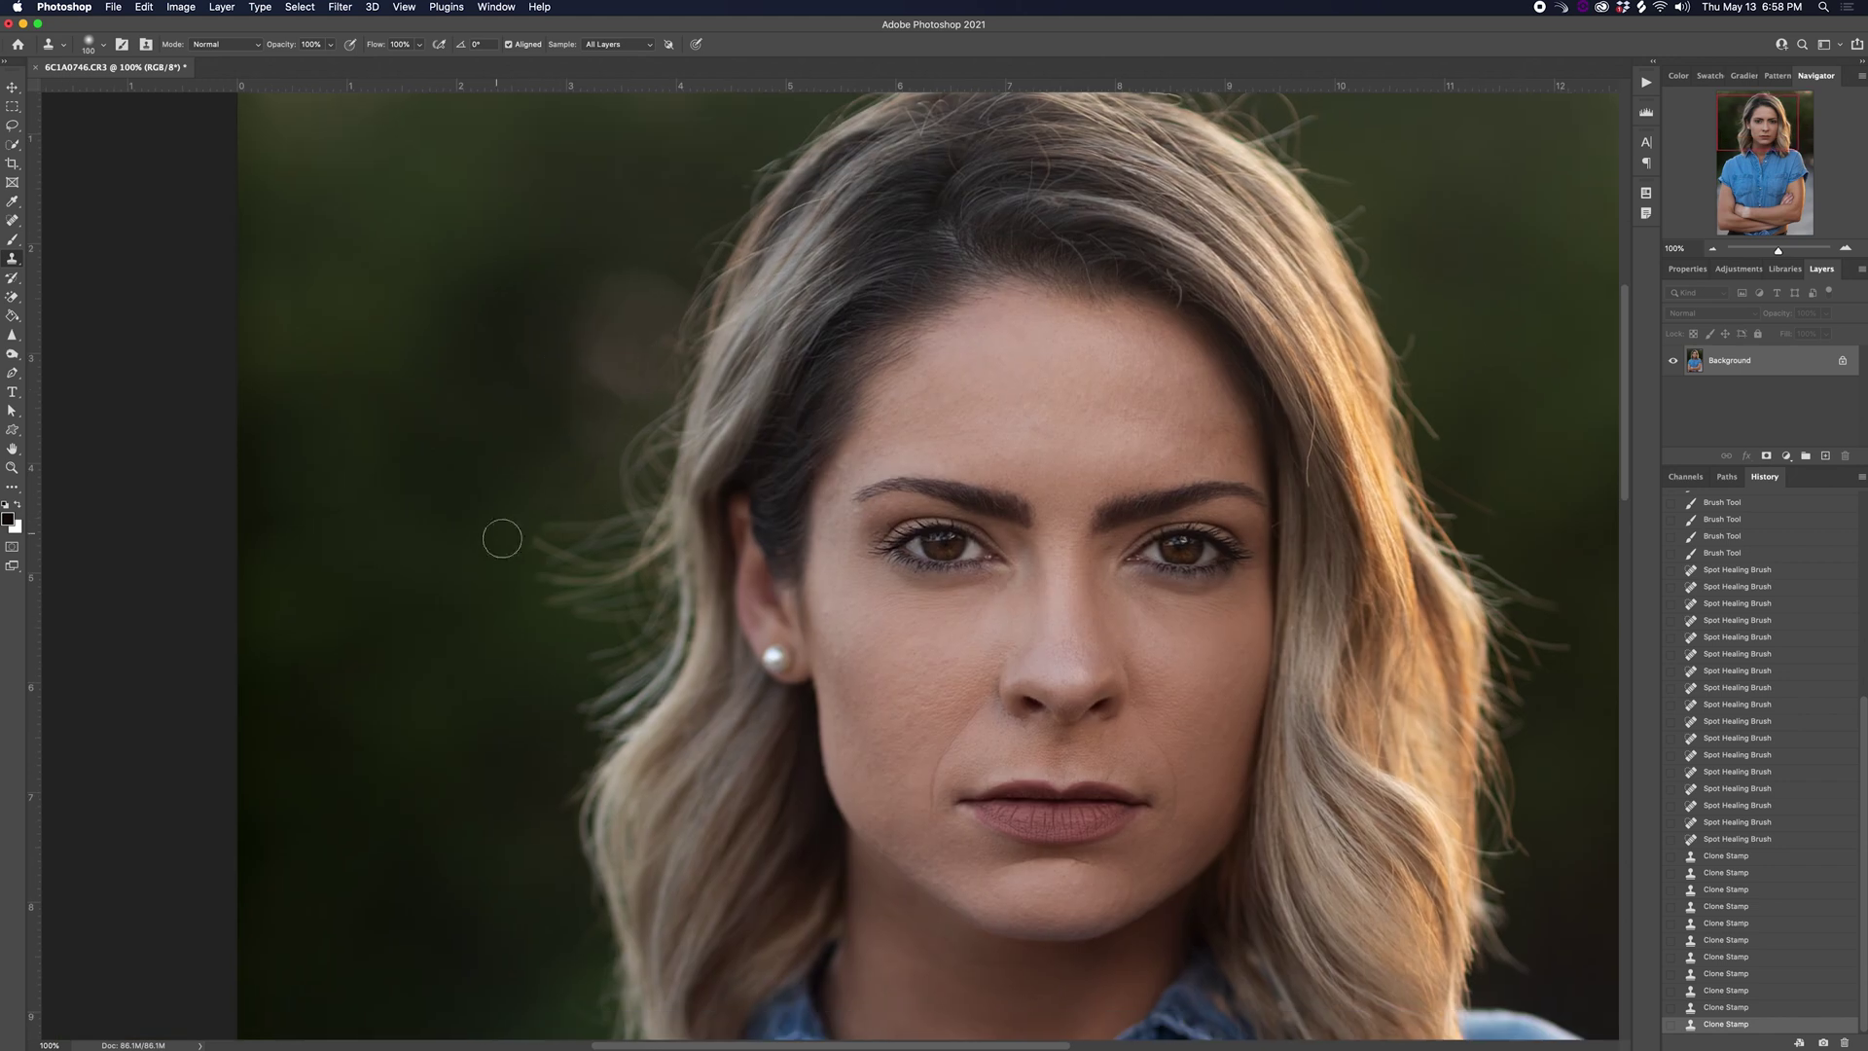
- Clone dark background over the remaining stray hairs at ear level on the earring side, undoing and redoing the stroke
{"action": "key", "text": "bracketright"}
{"action": "key", "text": "bracketright"}
{"action": "left_click_drag", "start_coordinate": [533, 525], "coordinate": [564, 637]}
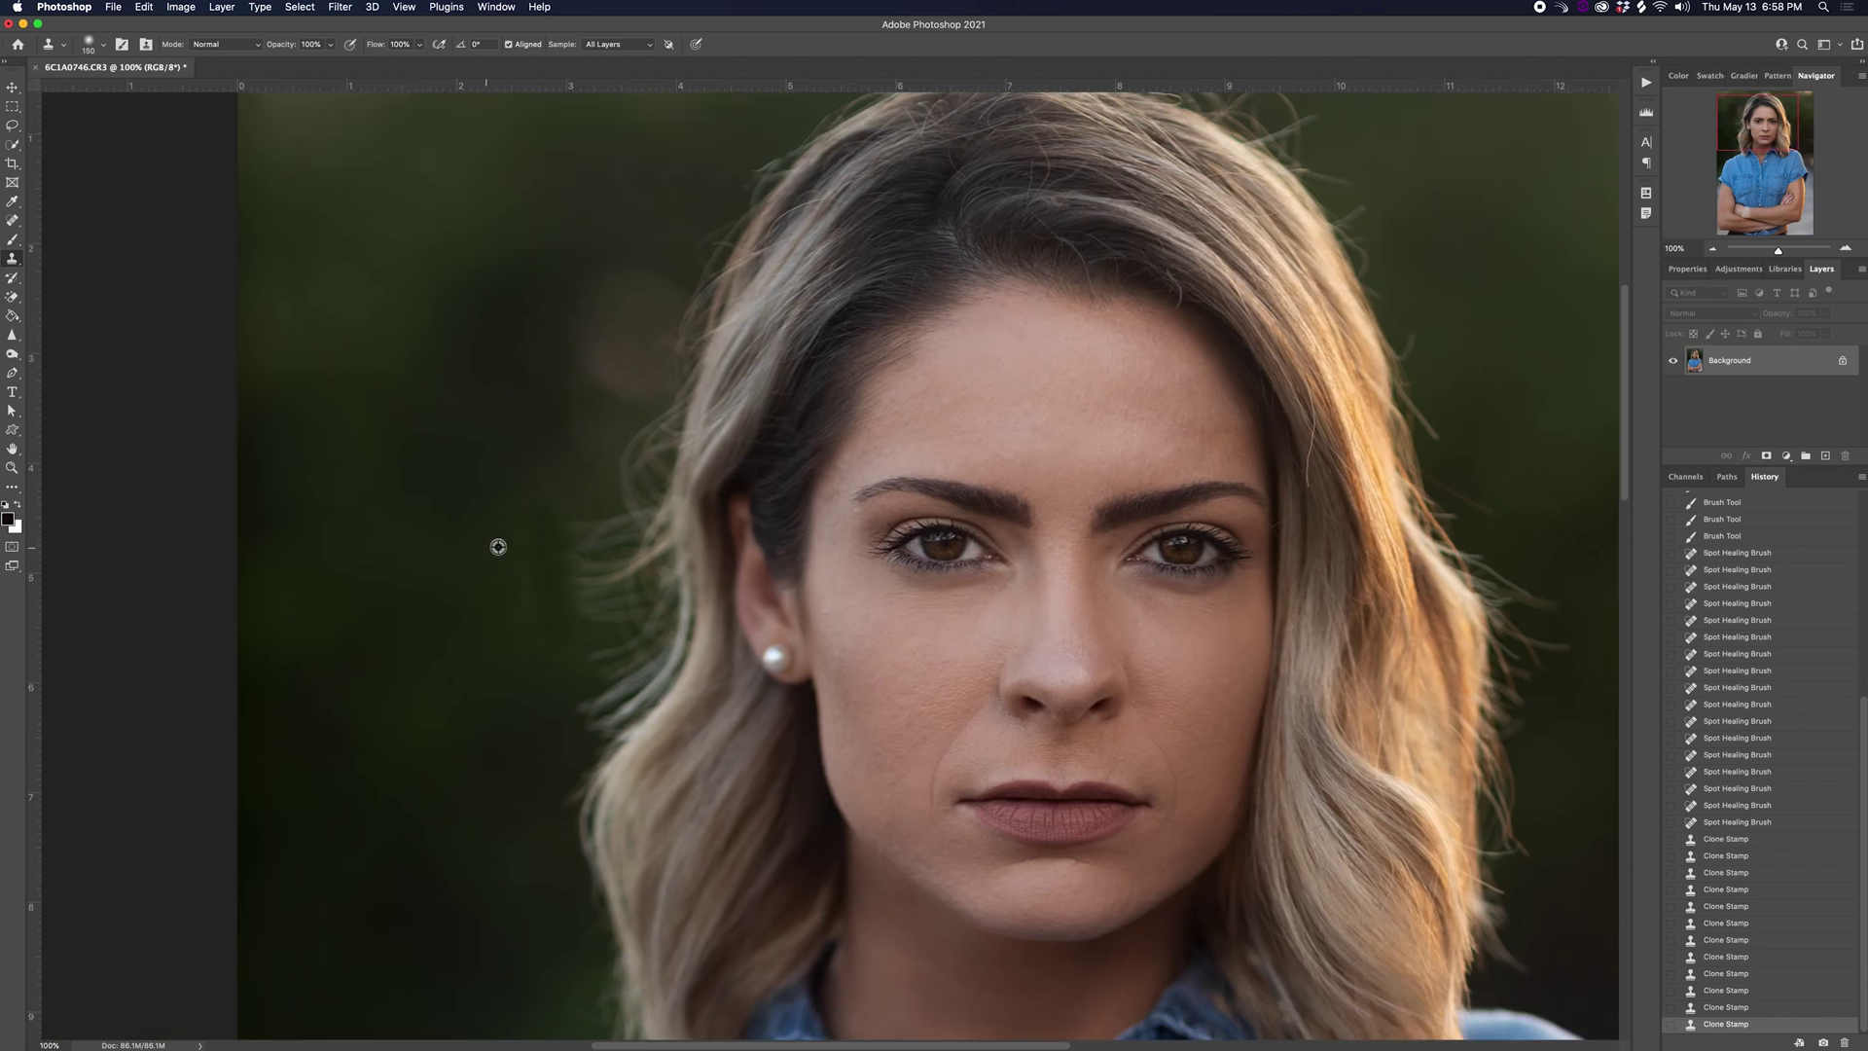
{"action": "key", "text": "super+z"}
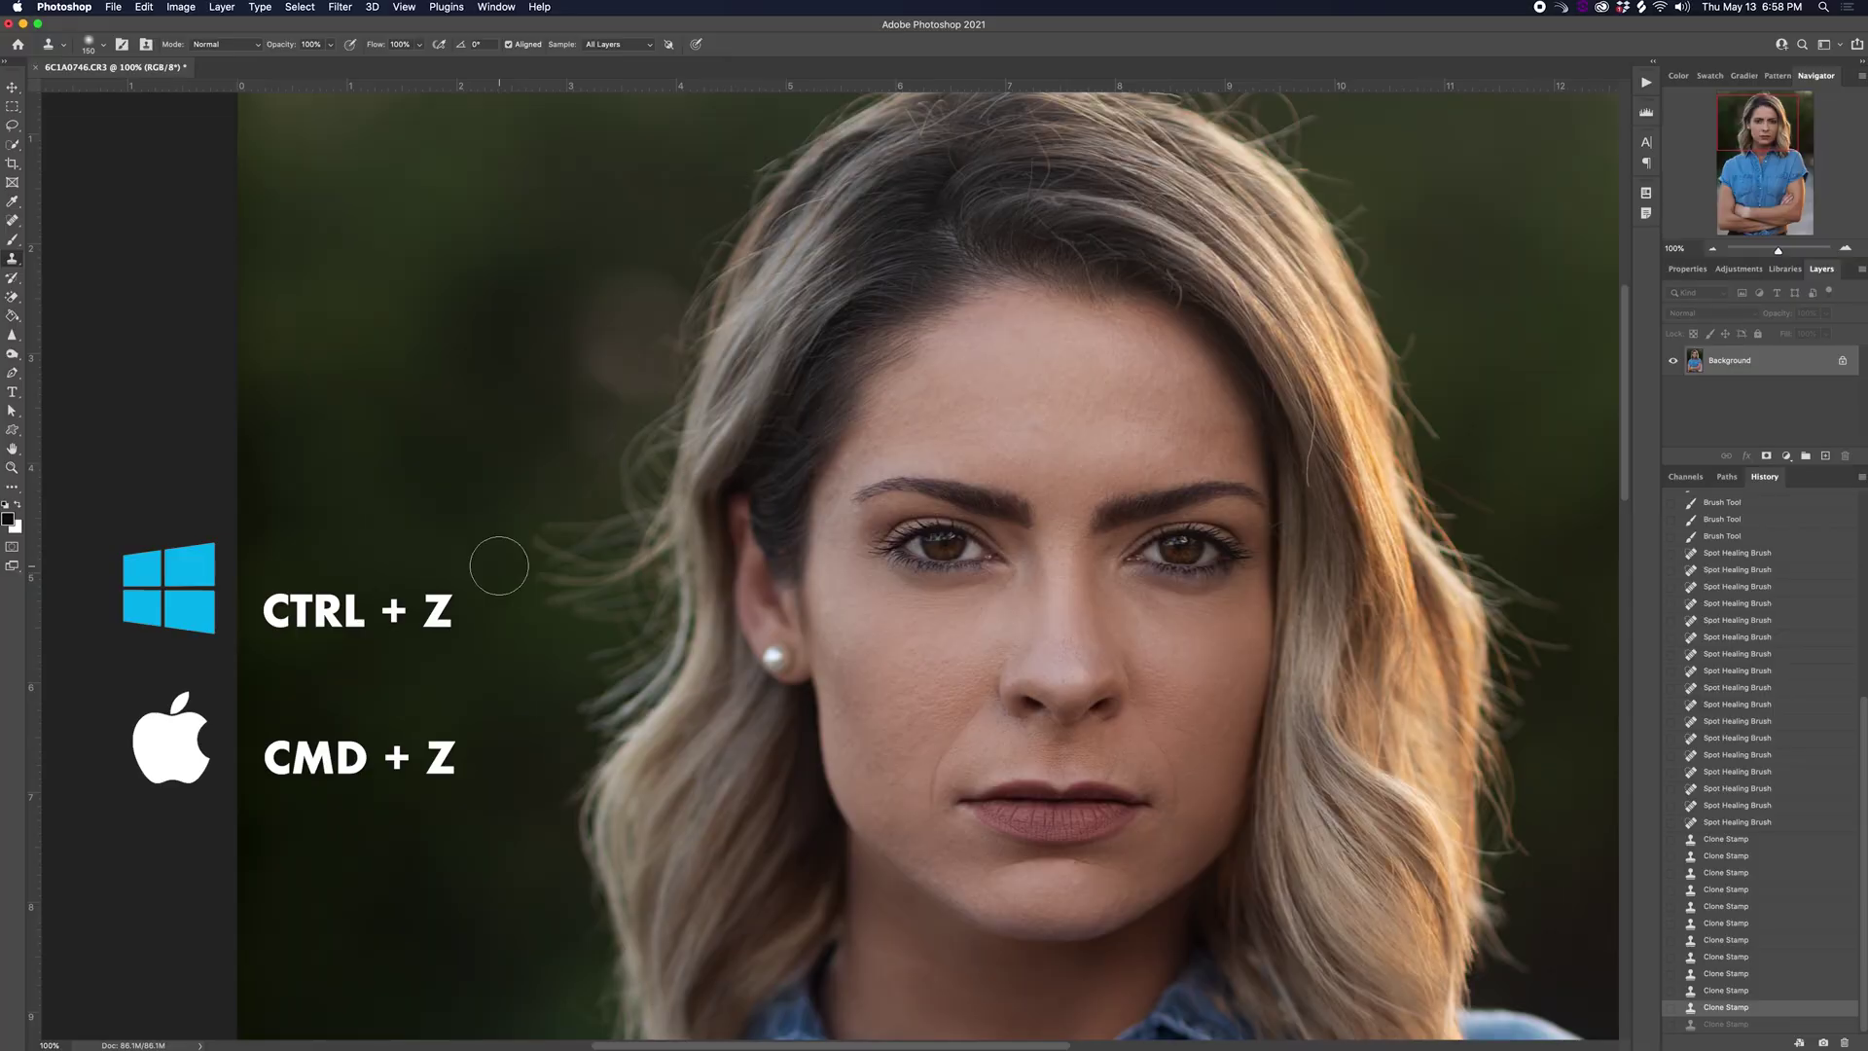
{"action": "left_click_drag", "start_coordinate": [493, 554], "coordinate": [555, 604]}
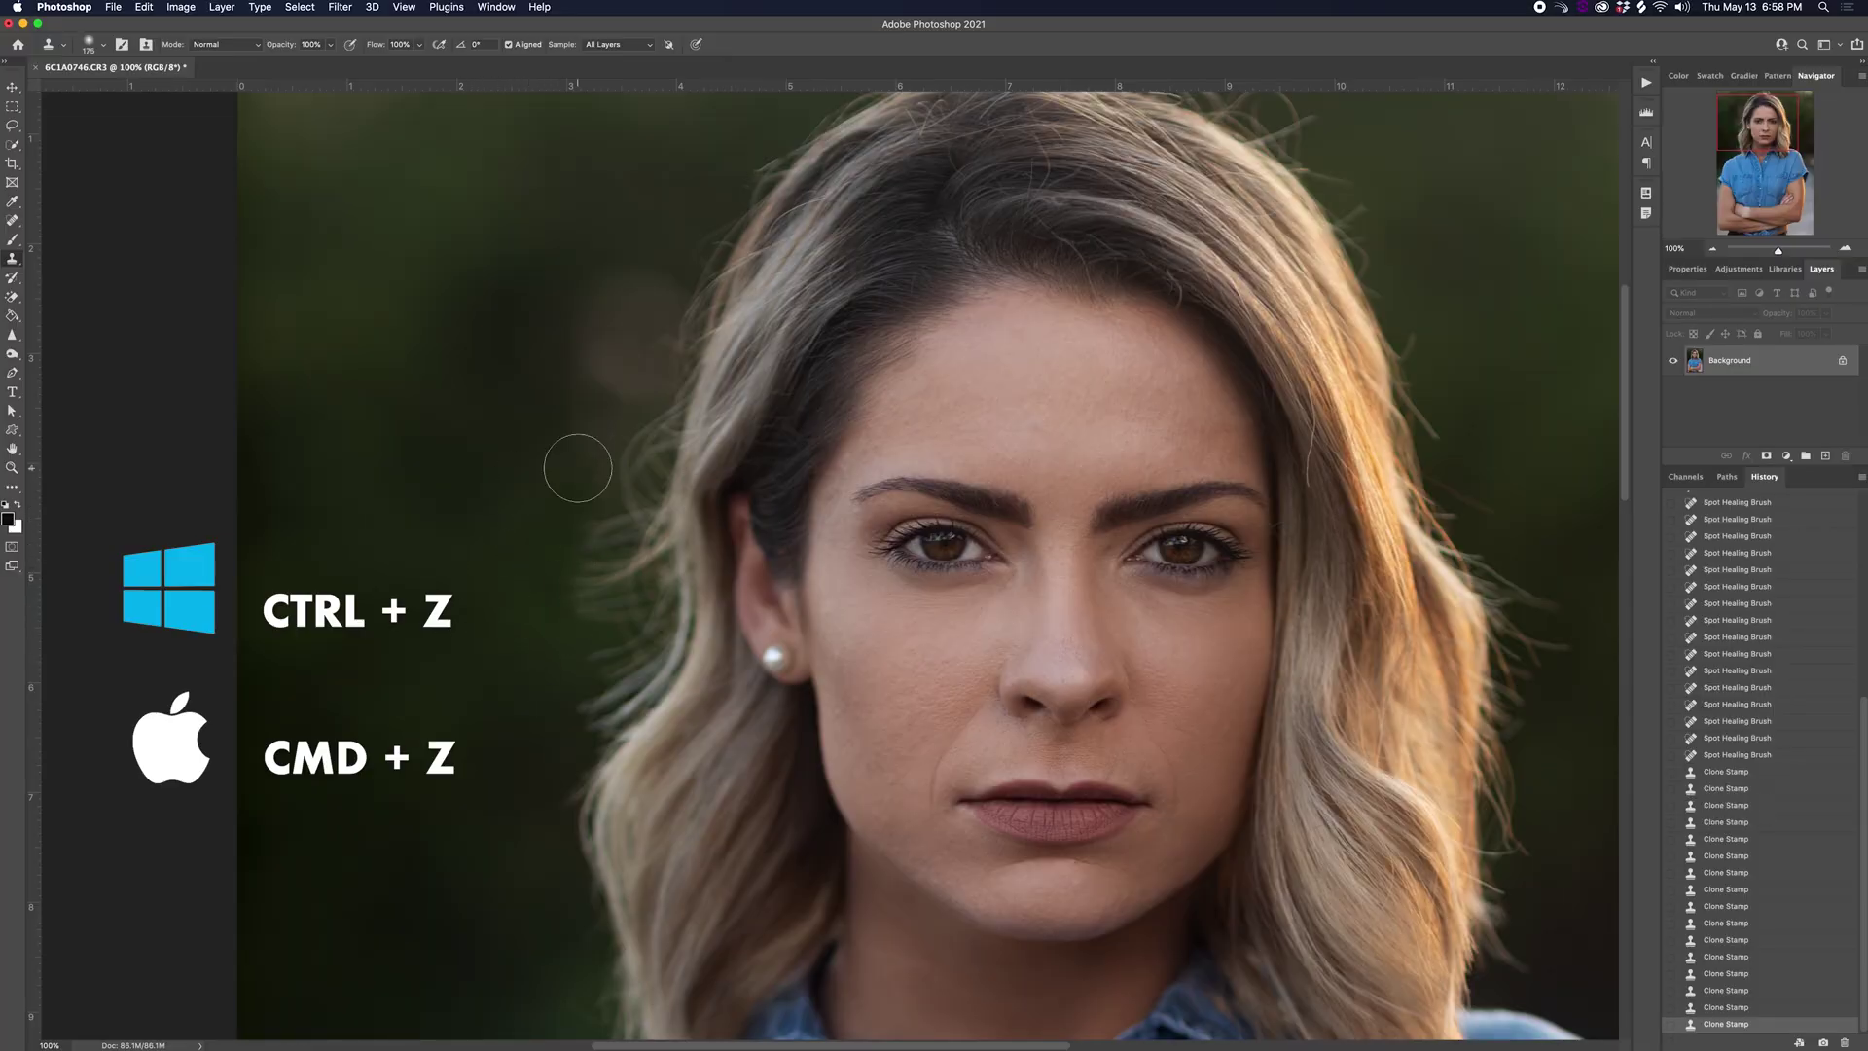
- Clone background over the stray hairs along the outer edge of the sunlit hair with a 125 px stamp
{"action": "scroll", "coordinate": [584, 467], "scroll_direction": "up", "scroll_amount": 5}
{"action": "scroll", "coordinate": [584, 467], "scroll_direction": "right", "scroll_amount": 5}
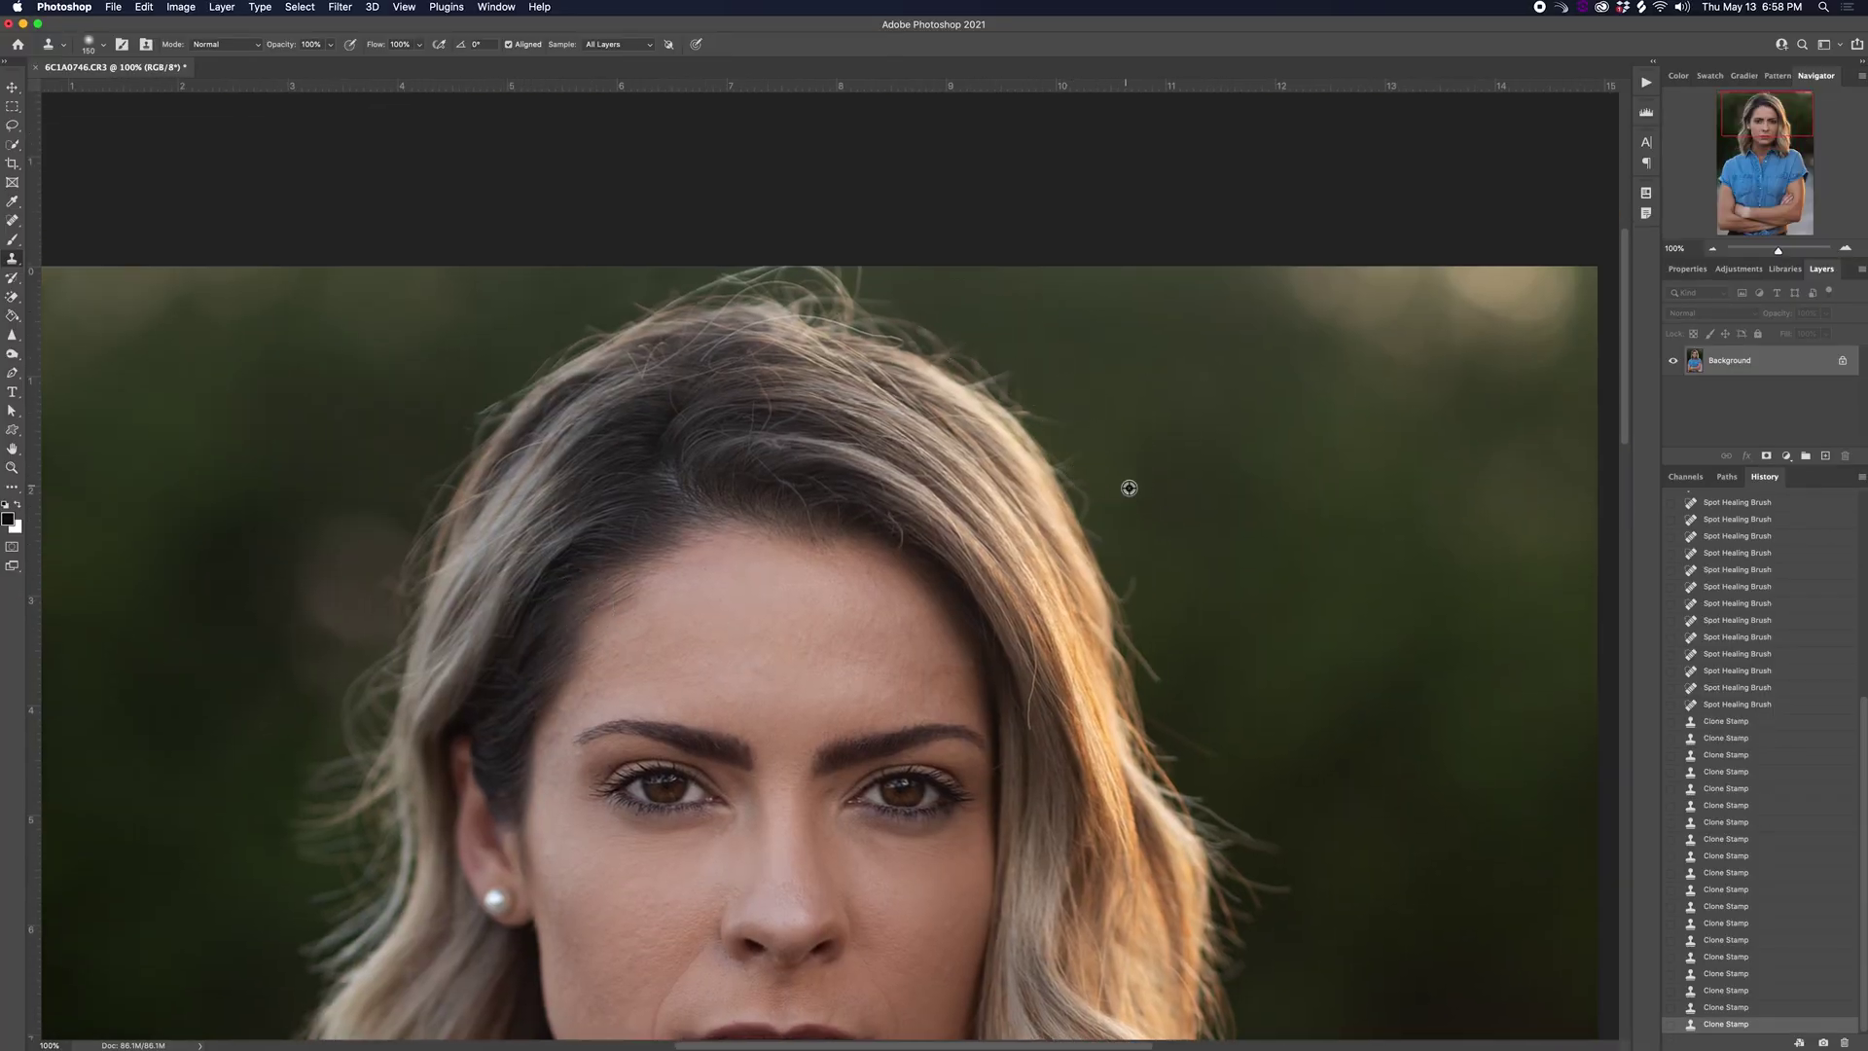
{"action": "scroll", "coordinate": [1157, 525], "scroll_direction": "down", "scroll_amount": 4}
{"action": "scroll", "coordinate": [1157, 525], "scroll_direction": "right", "scroll_amount": 3}
{"action": "key", "text": "bracketleft"}
{"action": "key", "text": "bracketleft"}
{"action": "left_click", "coordinate": [1054, 479]}
{"action": "left_click", "coordinate": [1058, 469]}
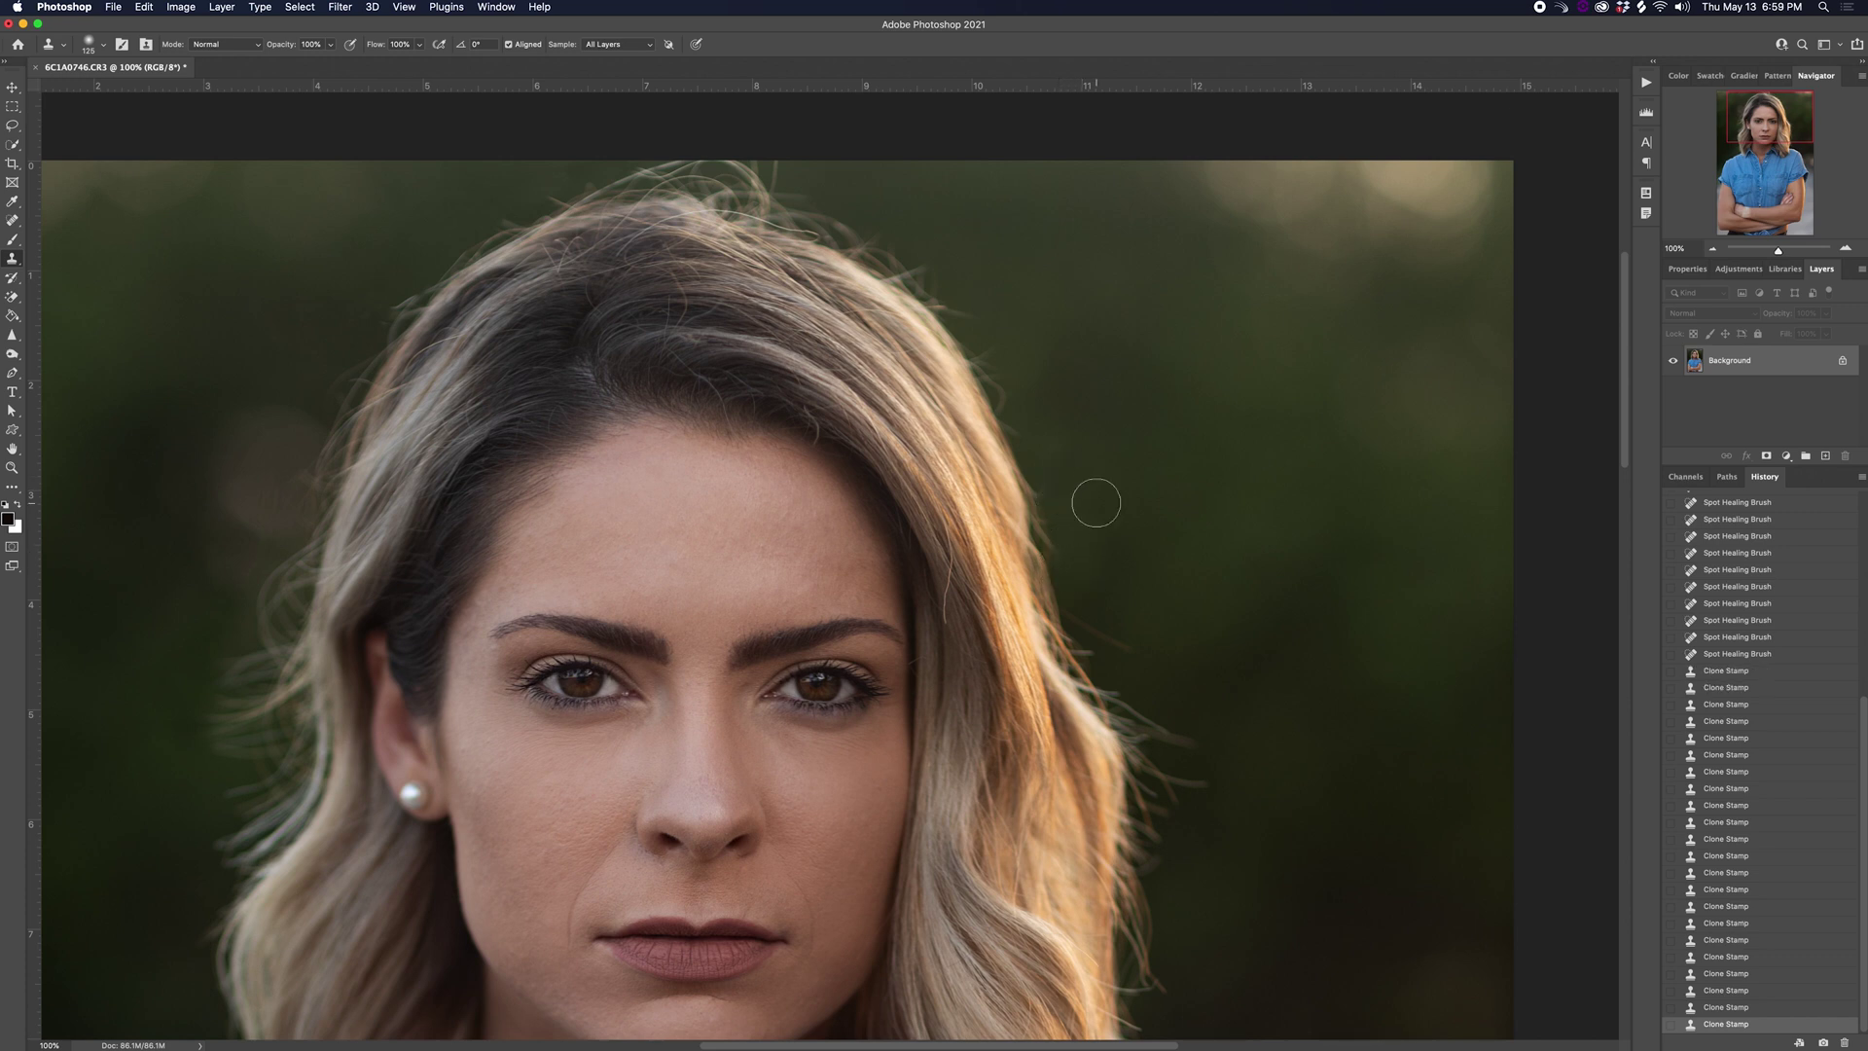
{"action": "scroll", "coordinate": [1116, 523], "scroll_direction": "down", "scroll_amount": 3}
{"action": "scroll", "coordinate": [1116, 523], "scroll_direction": "right", "scroll_amount": 2}
{"action": "scroll", "coordinate": [1022, 480], "scroll_direction": "down", "scroll_amount": 2}
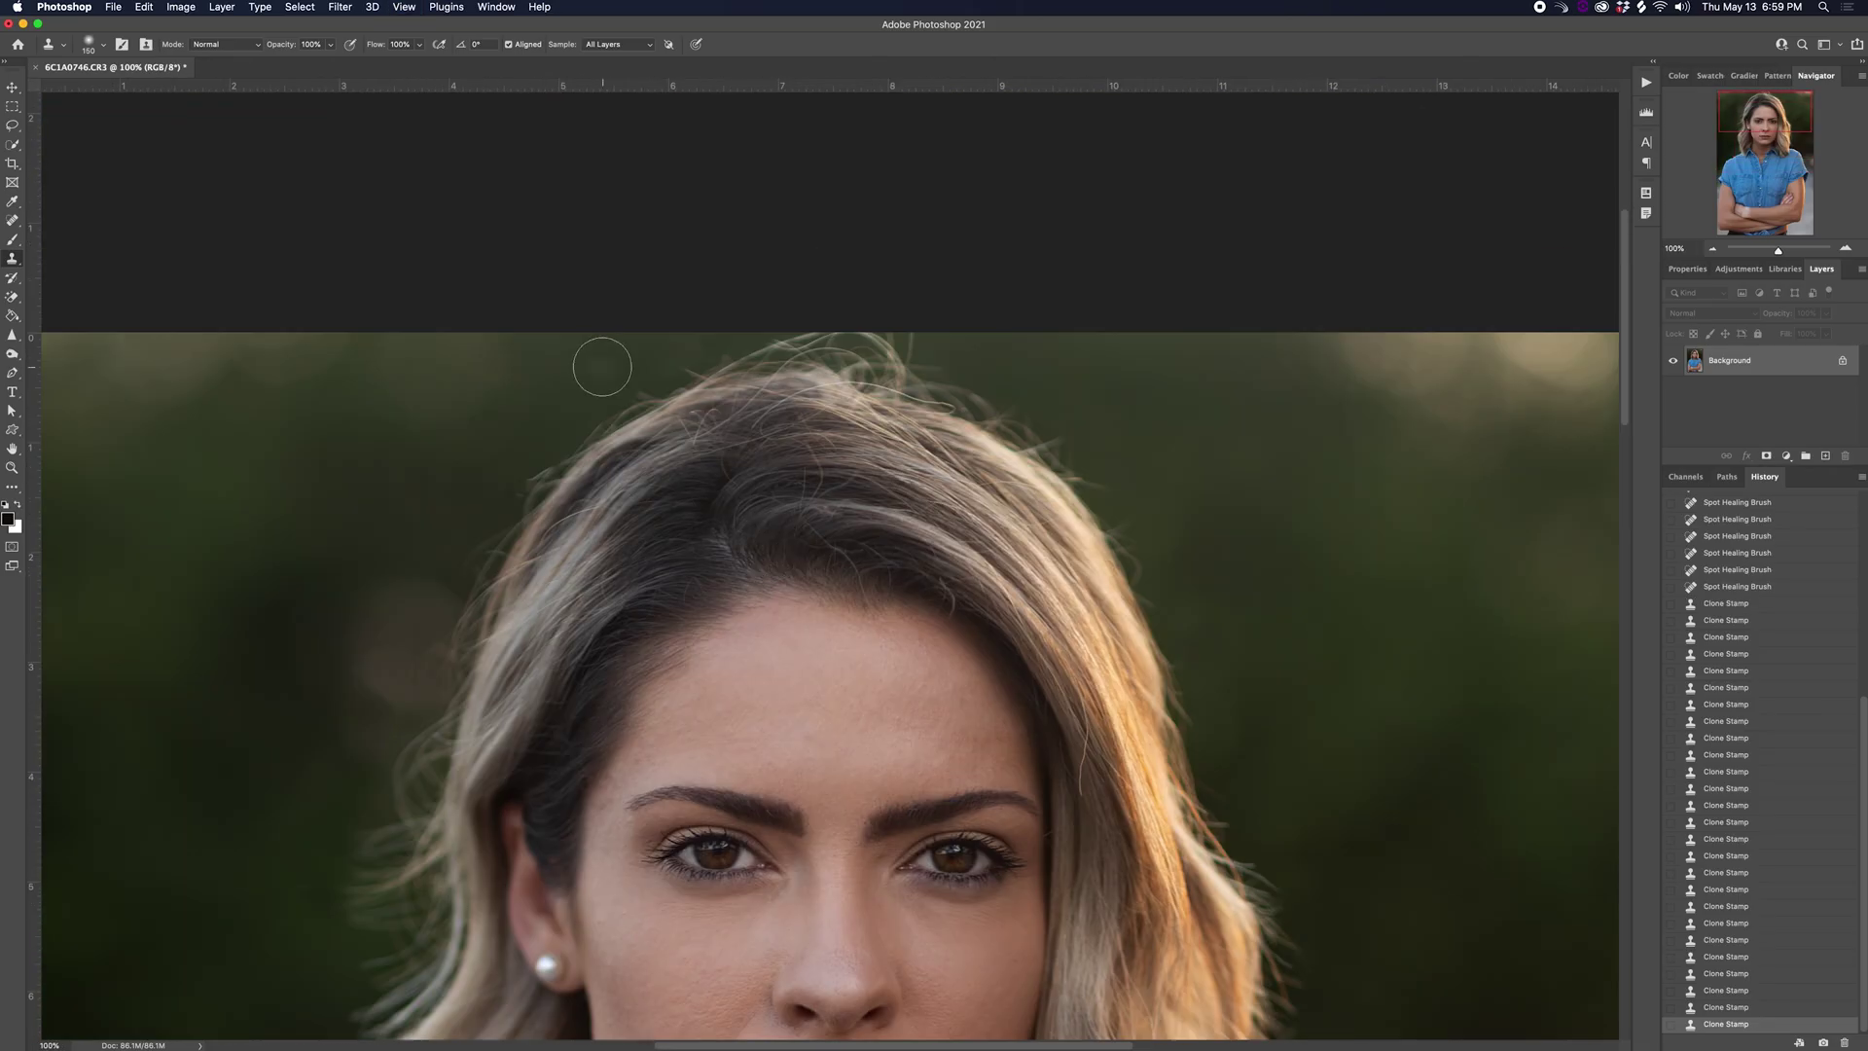
- Clone background over the wispy hairs along the top of the head with an 80 px stamp
{"action": "key", "text": "bracketleft"}
{"action": "key", "text": "bracketleft"}
{"action": "key", "text": "bracketleft"}
{"action": "key", "text": "bracketleft"}
{"action": "left_click", "coordinate": [695, 362]}
{"action": "left_click_drag", "start_coordinate": [813, 331], "coordinate": [905, 340]}
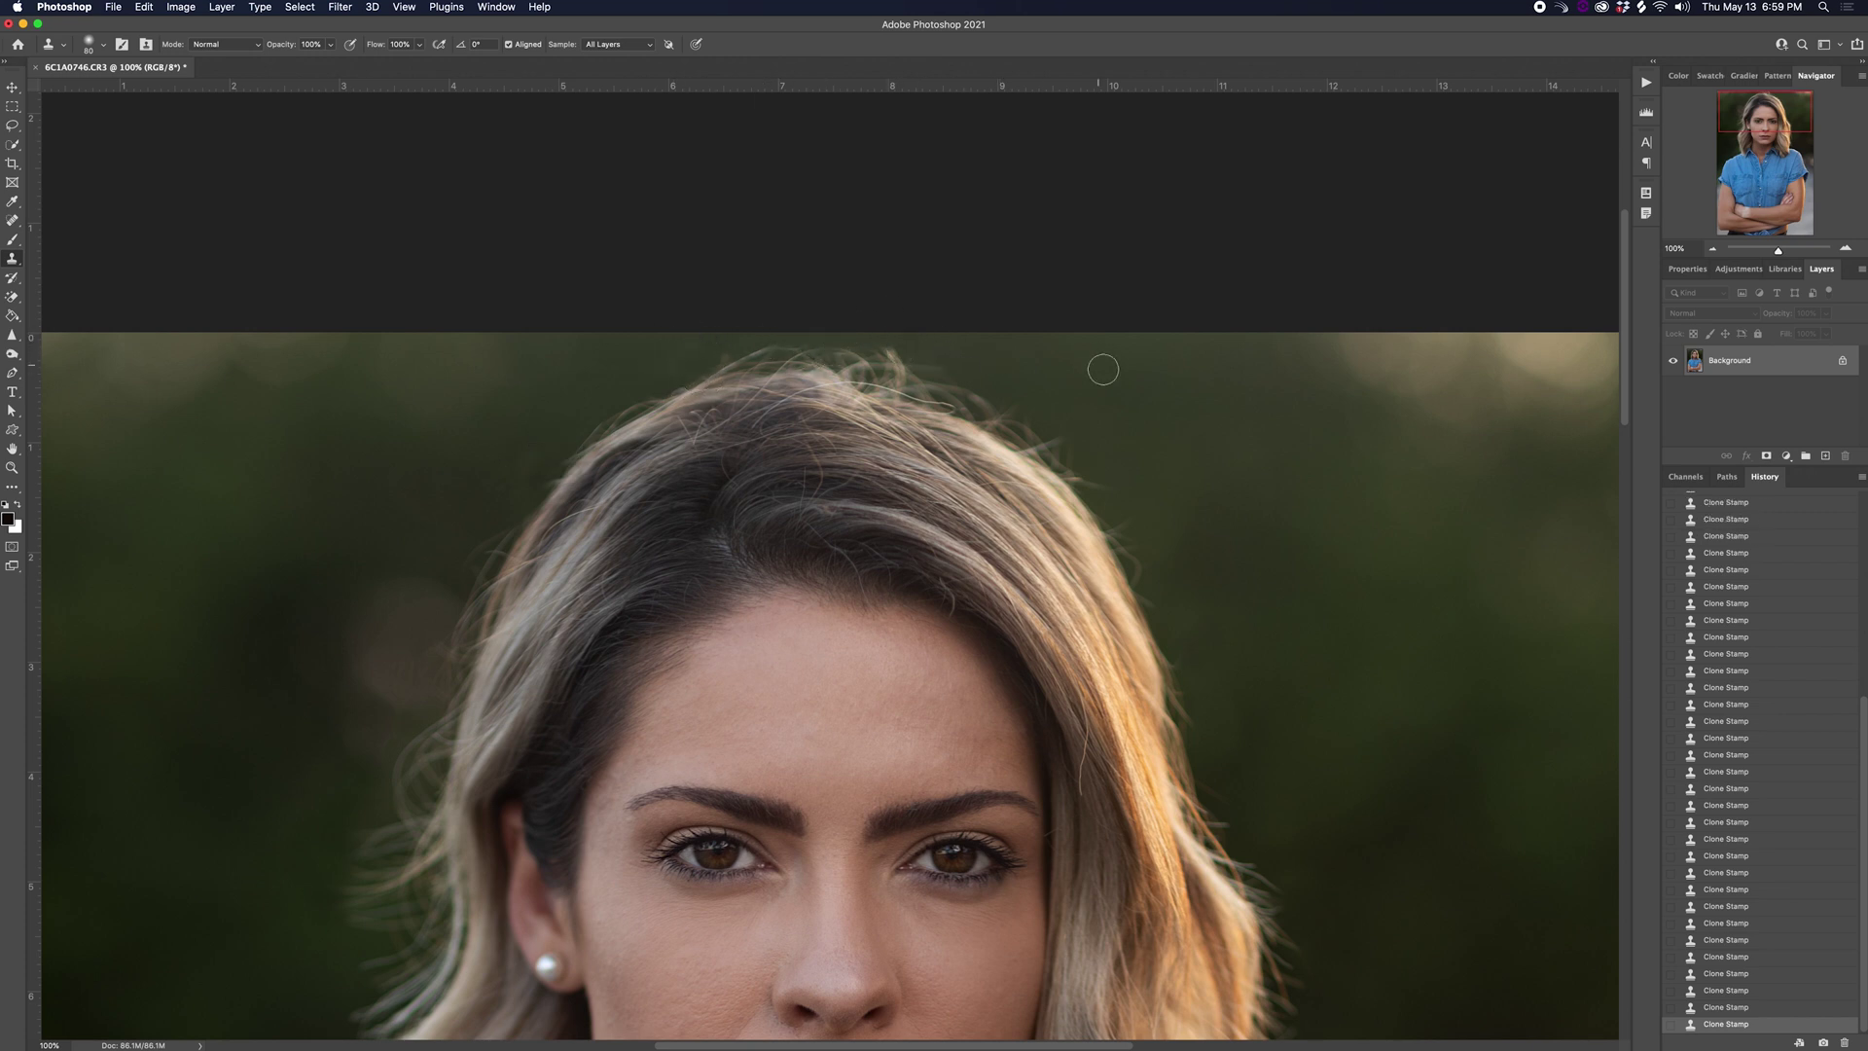
- Compare the portrait before and after the flyaway hair cleanup by switching between earlier and latest history states
{"action": "key", "text": "super+equal"}
{"action": "key", "text": "super+equal"}
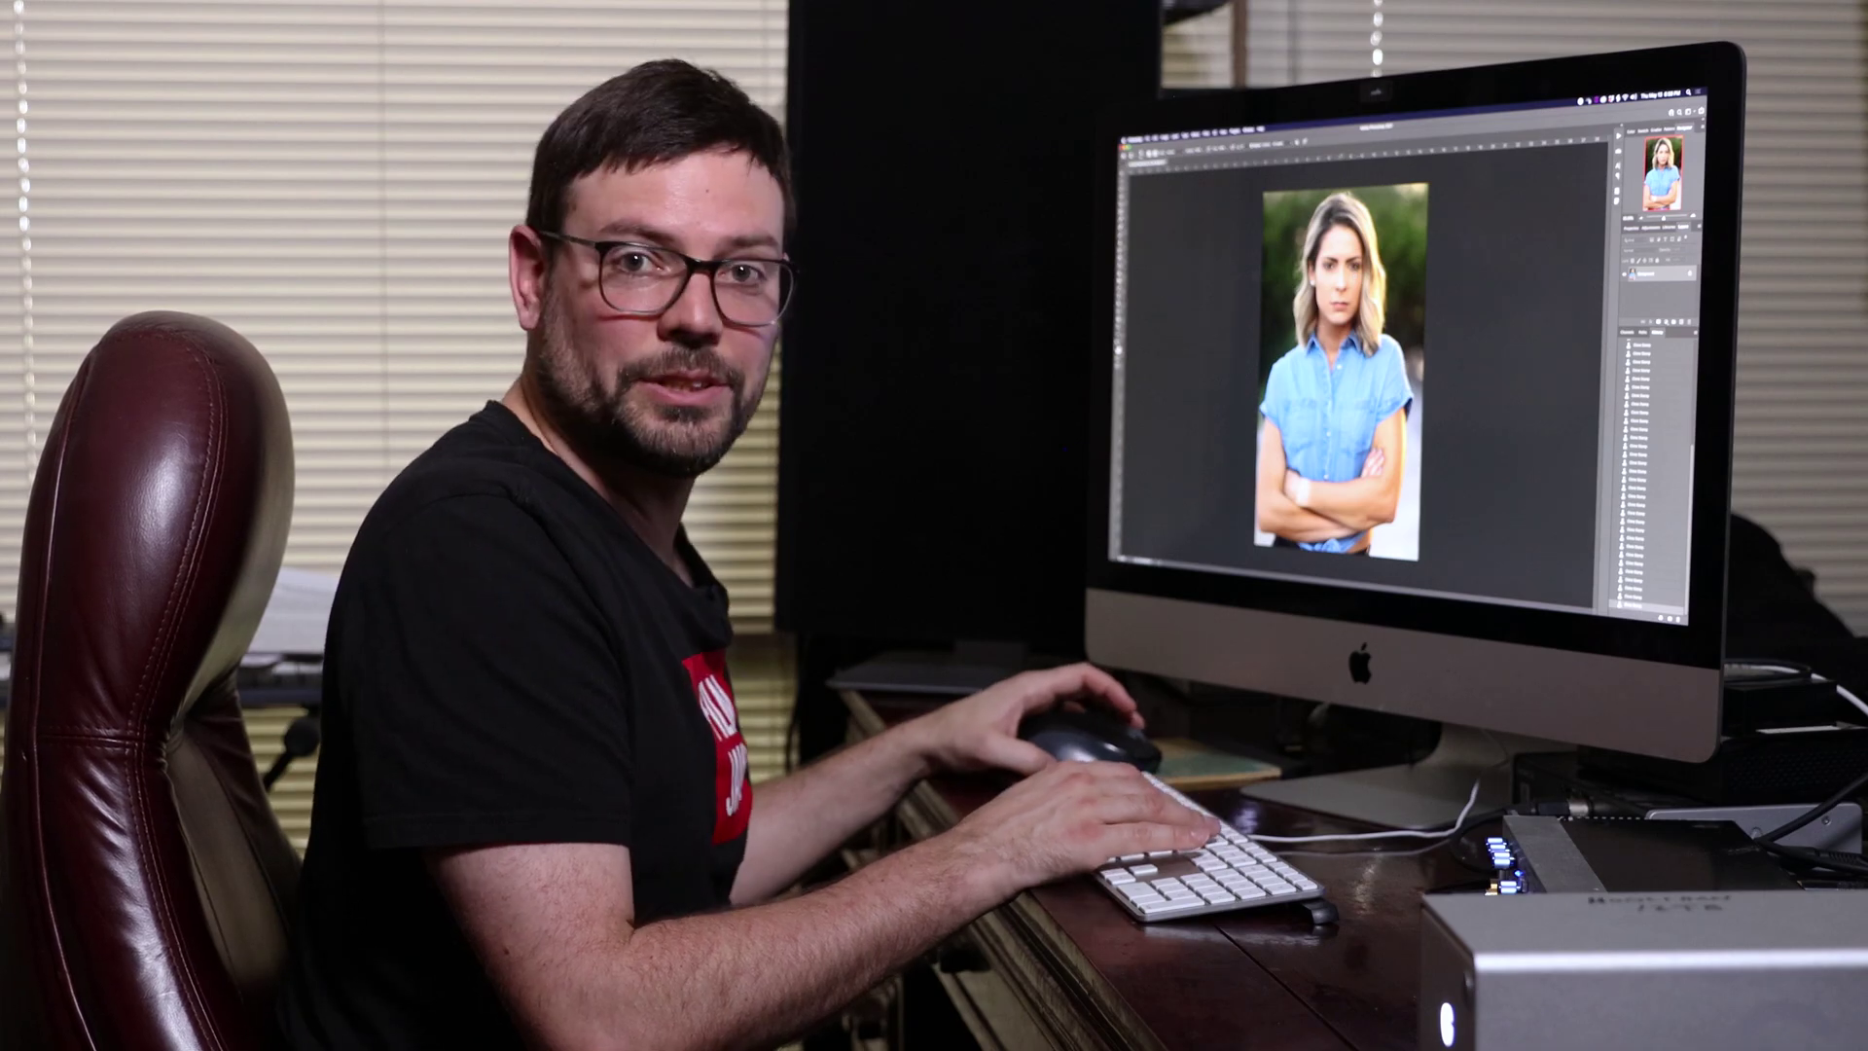
{"action": "key", "text": "super+0"}
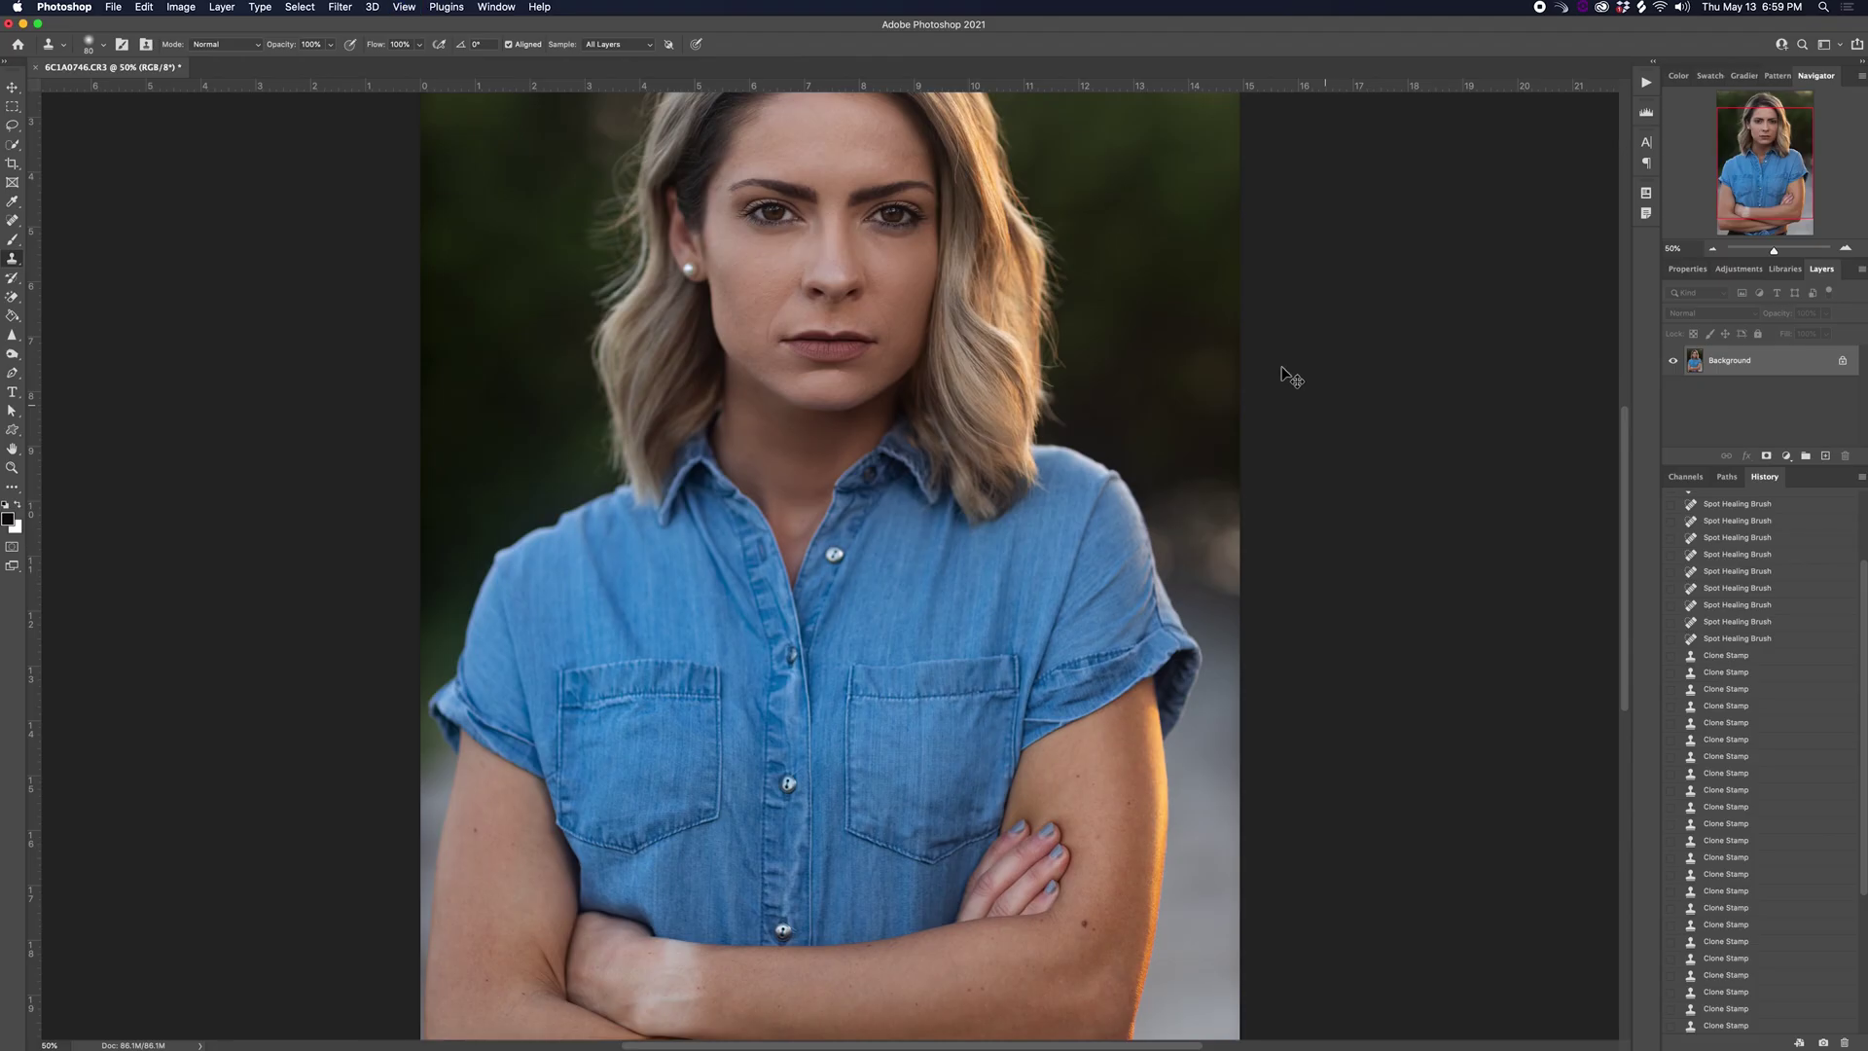
{"action": "scroll", "coordinate": [1251, 467], "scroll_direction": "up", "scroll_amount": 3}
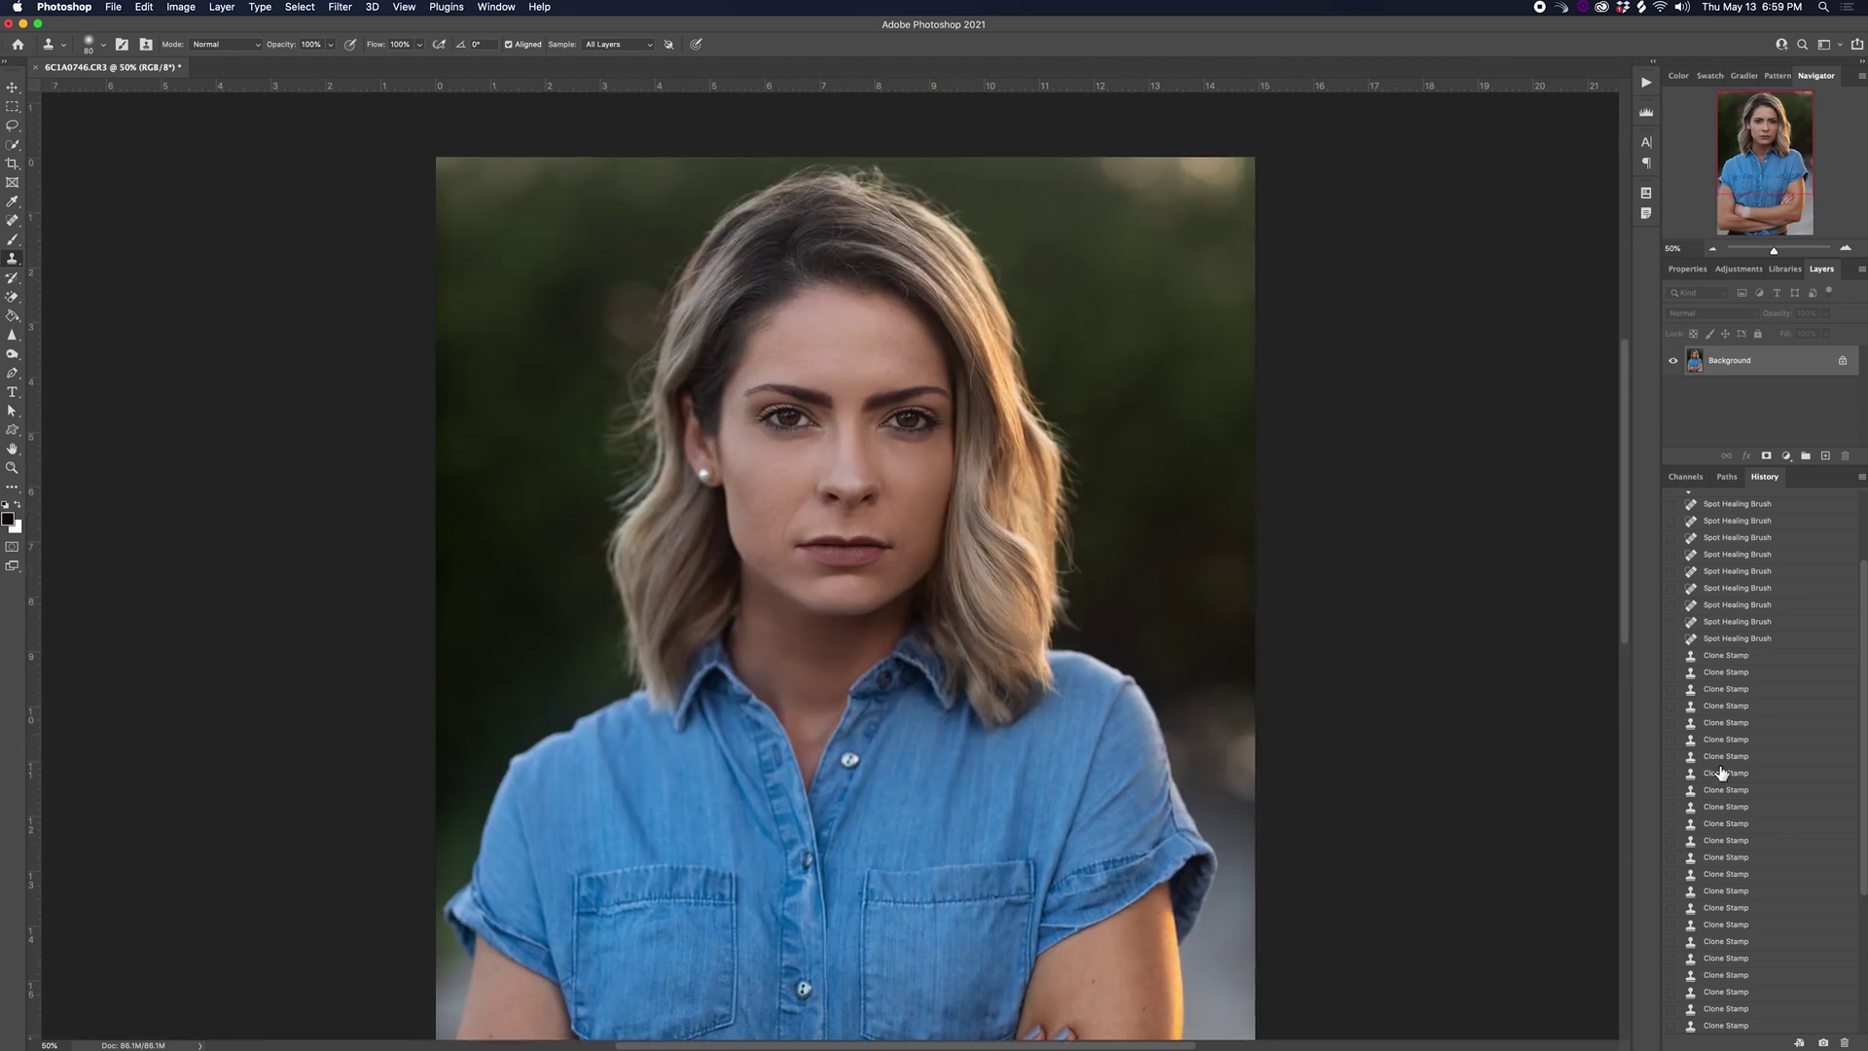
{"action": "left_click", "coordinate": [1731, 538]}
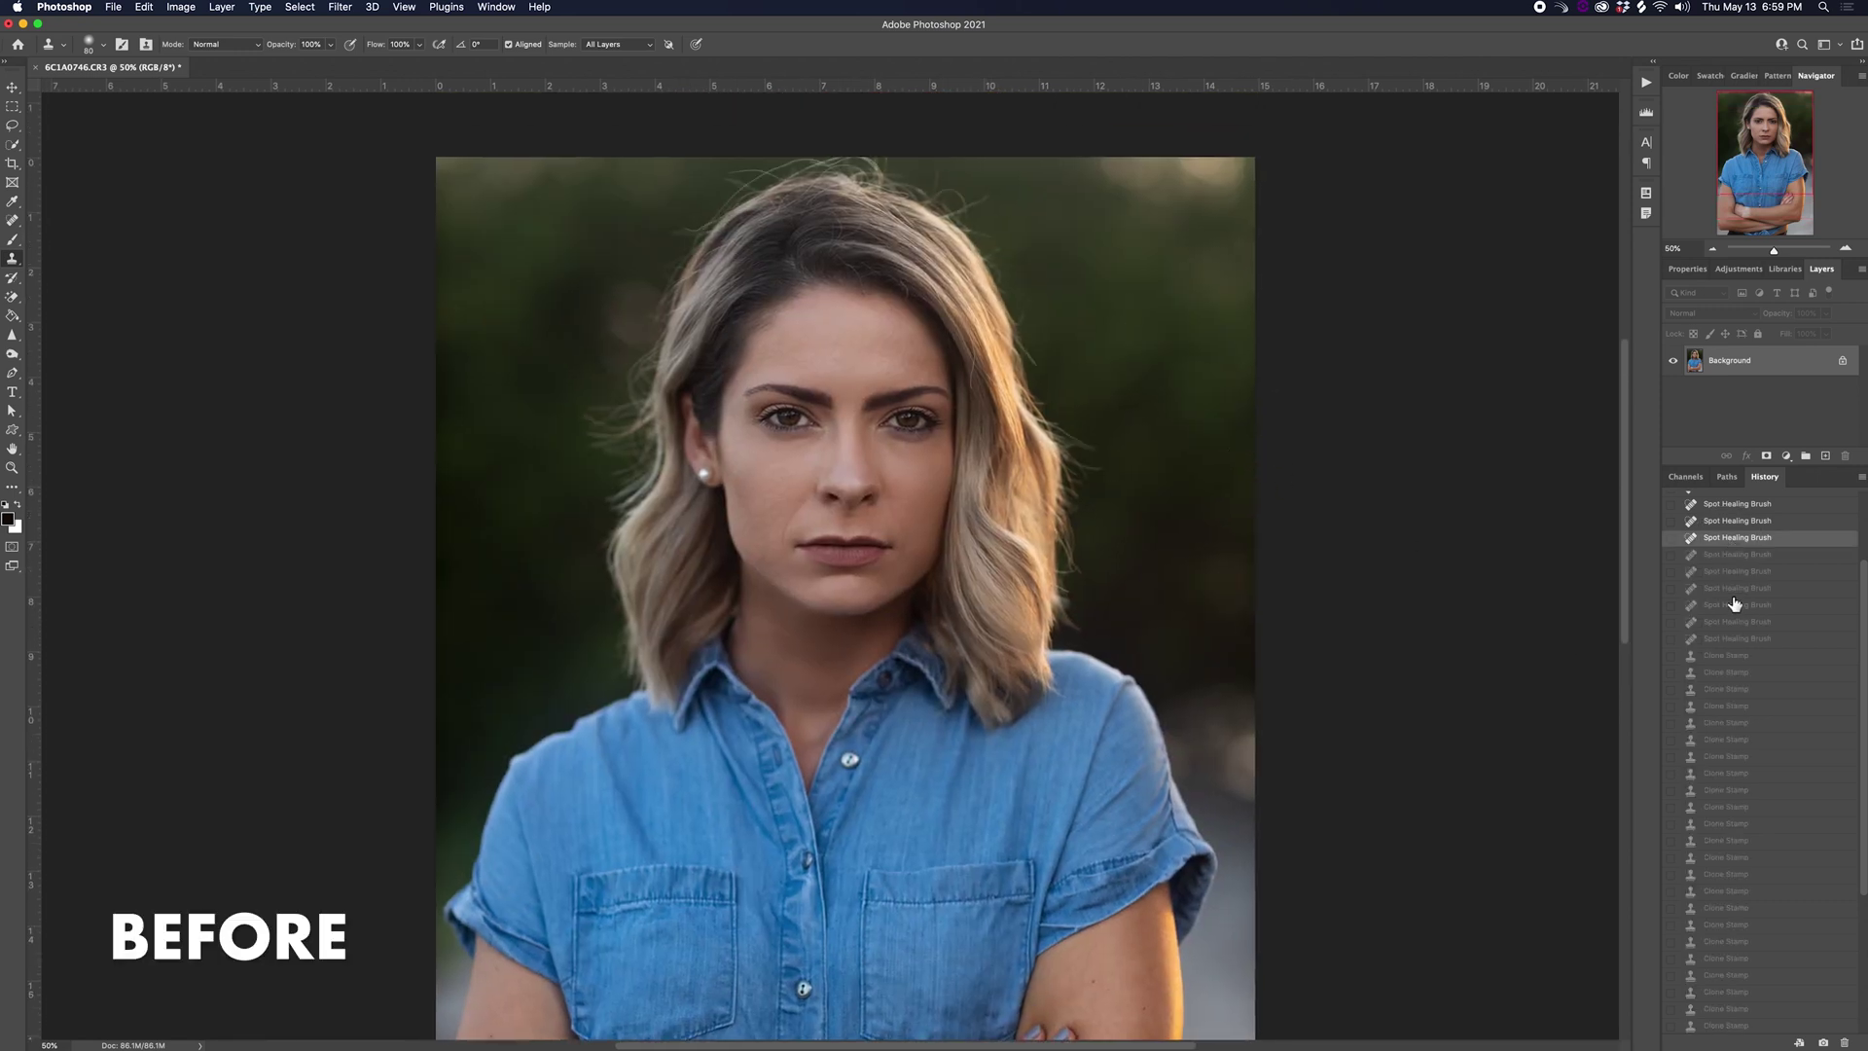
{"action": "scroll", "coordinate": [1735, 555], "scroll_direction": "up", "scroll_amount": 3}
{"action": "left_click", "coordinate": [1728, 516]}
{"action": "scroll", "coordinate": [1727, 779], "scroll_direction": "down", "scroll_amount": 15}
{"action": "left_click", "coordinate": [1724, 1021]}
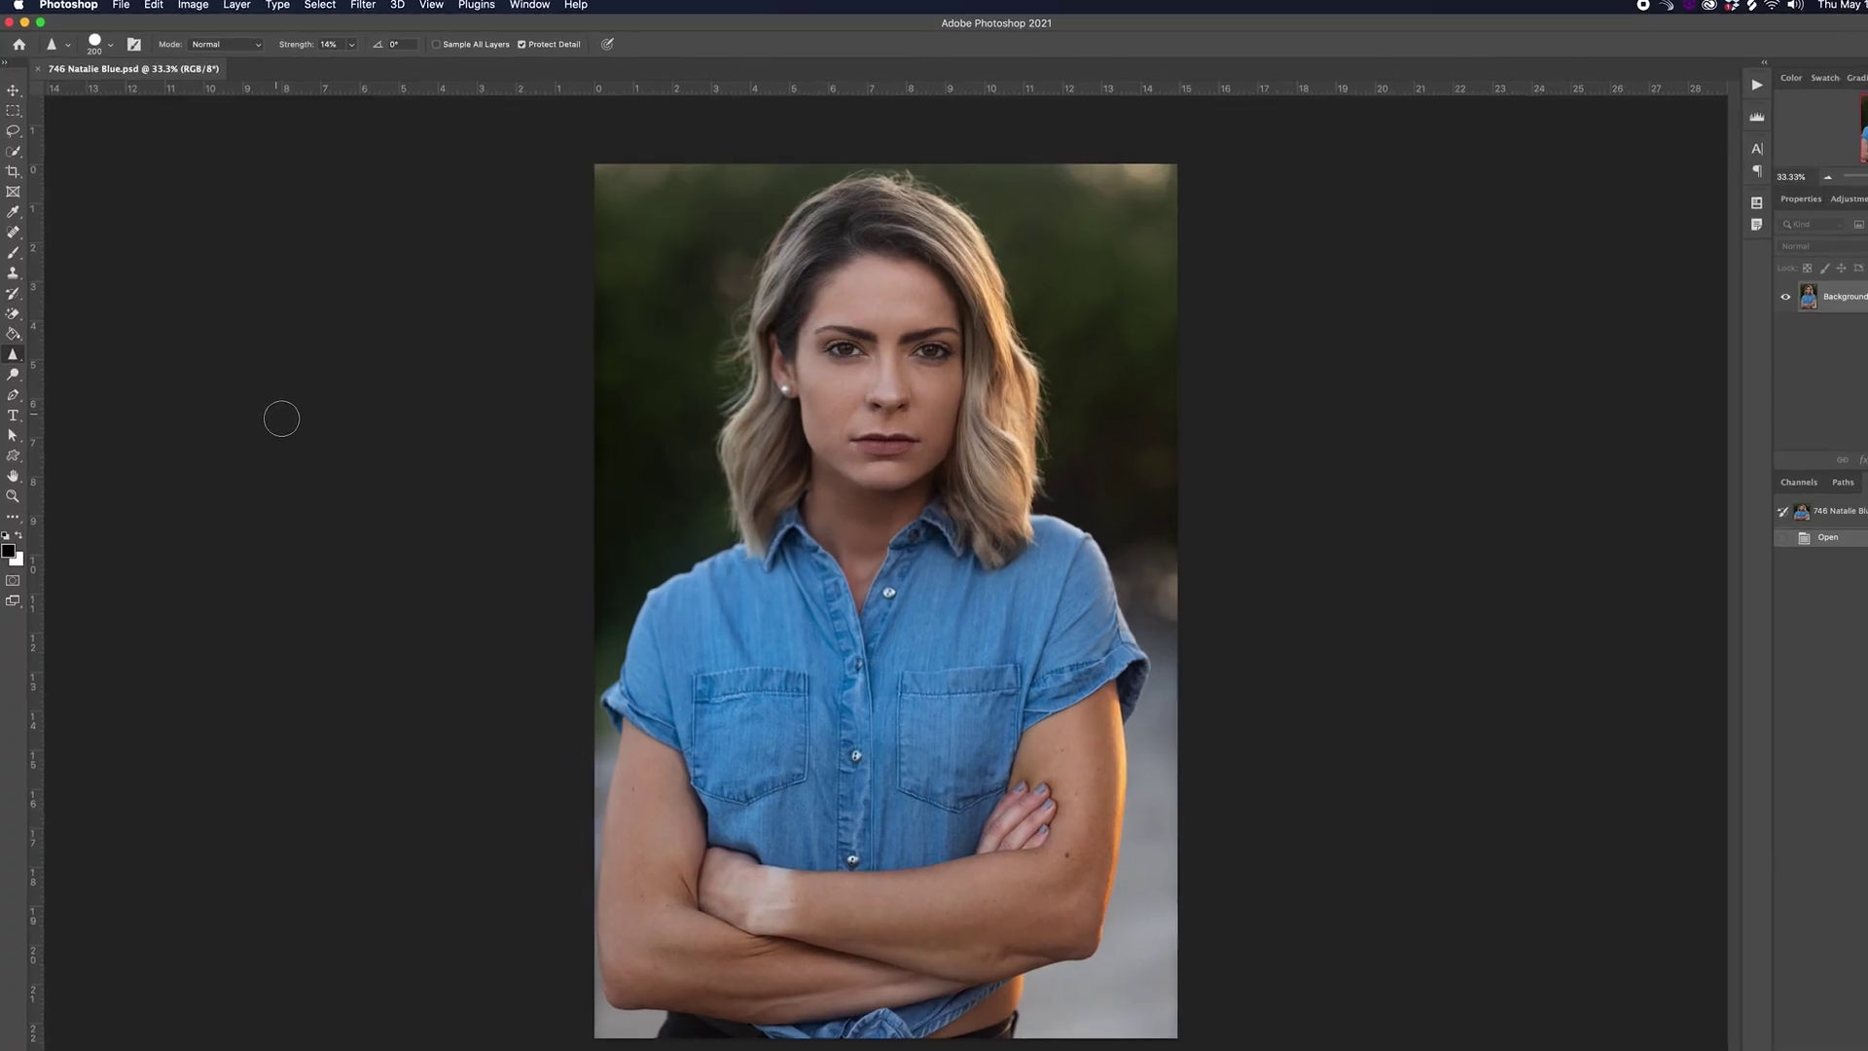
- Brighten the highlights on the face with the Dodge tool, using the Highlights range, 9% exposure and Protect Tones off
{"action": "left_click", "coordinate": [12, 355]}
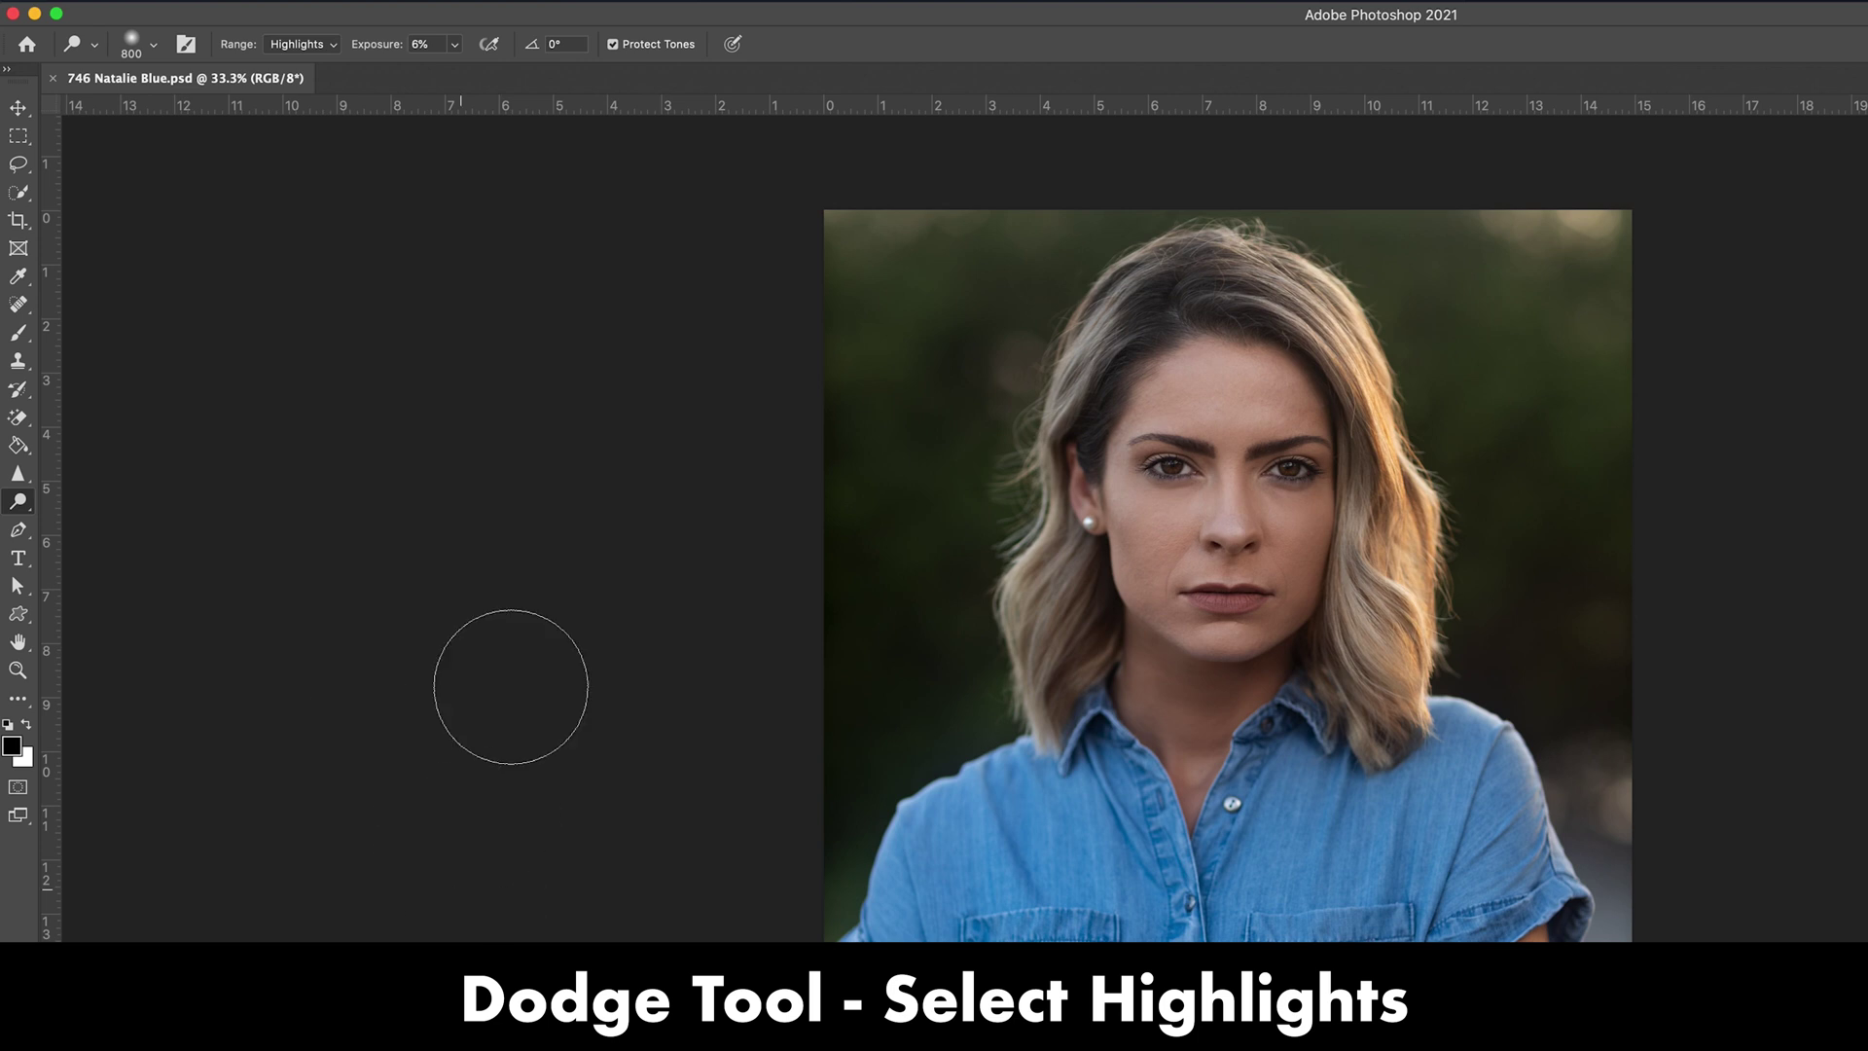
{"action": "left_click", "coordinate": [317, 46]}
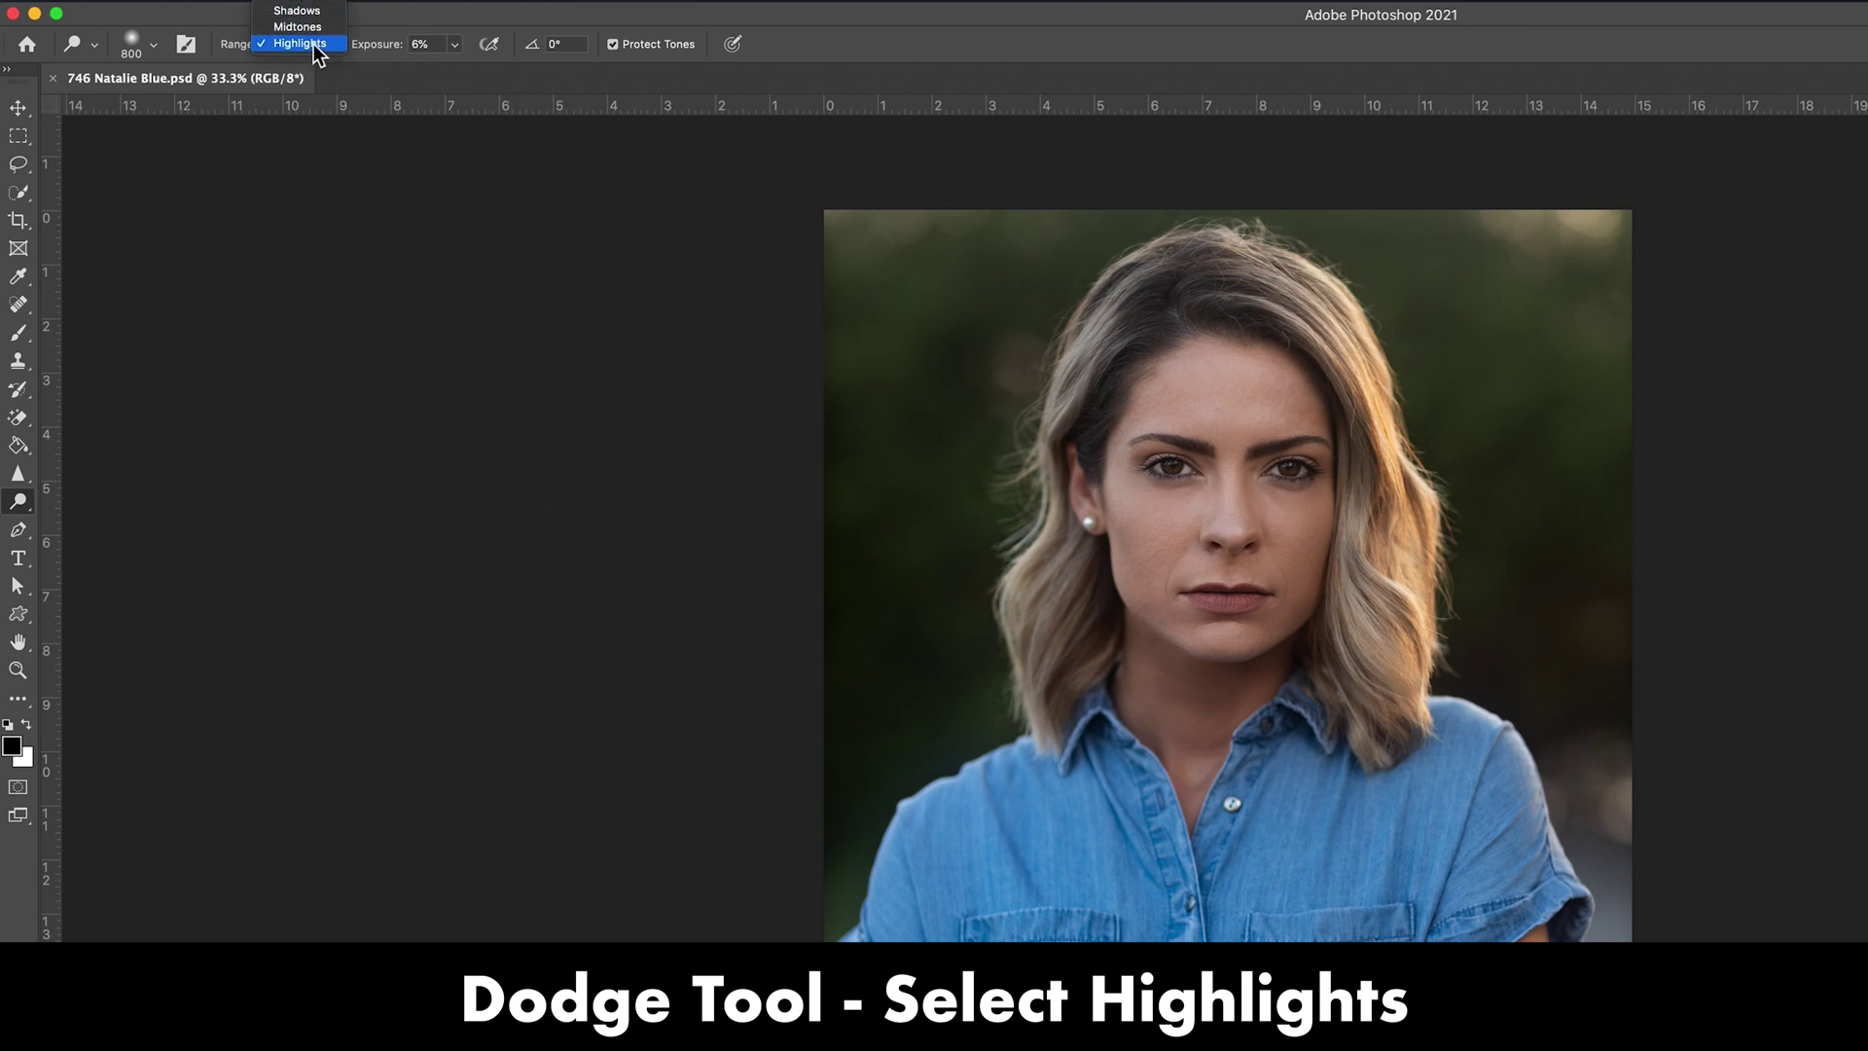
{"action": "left_click", "coordinate": [317, 47]}
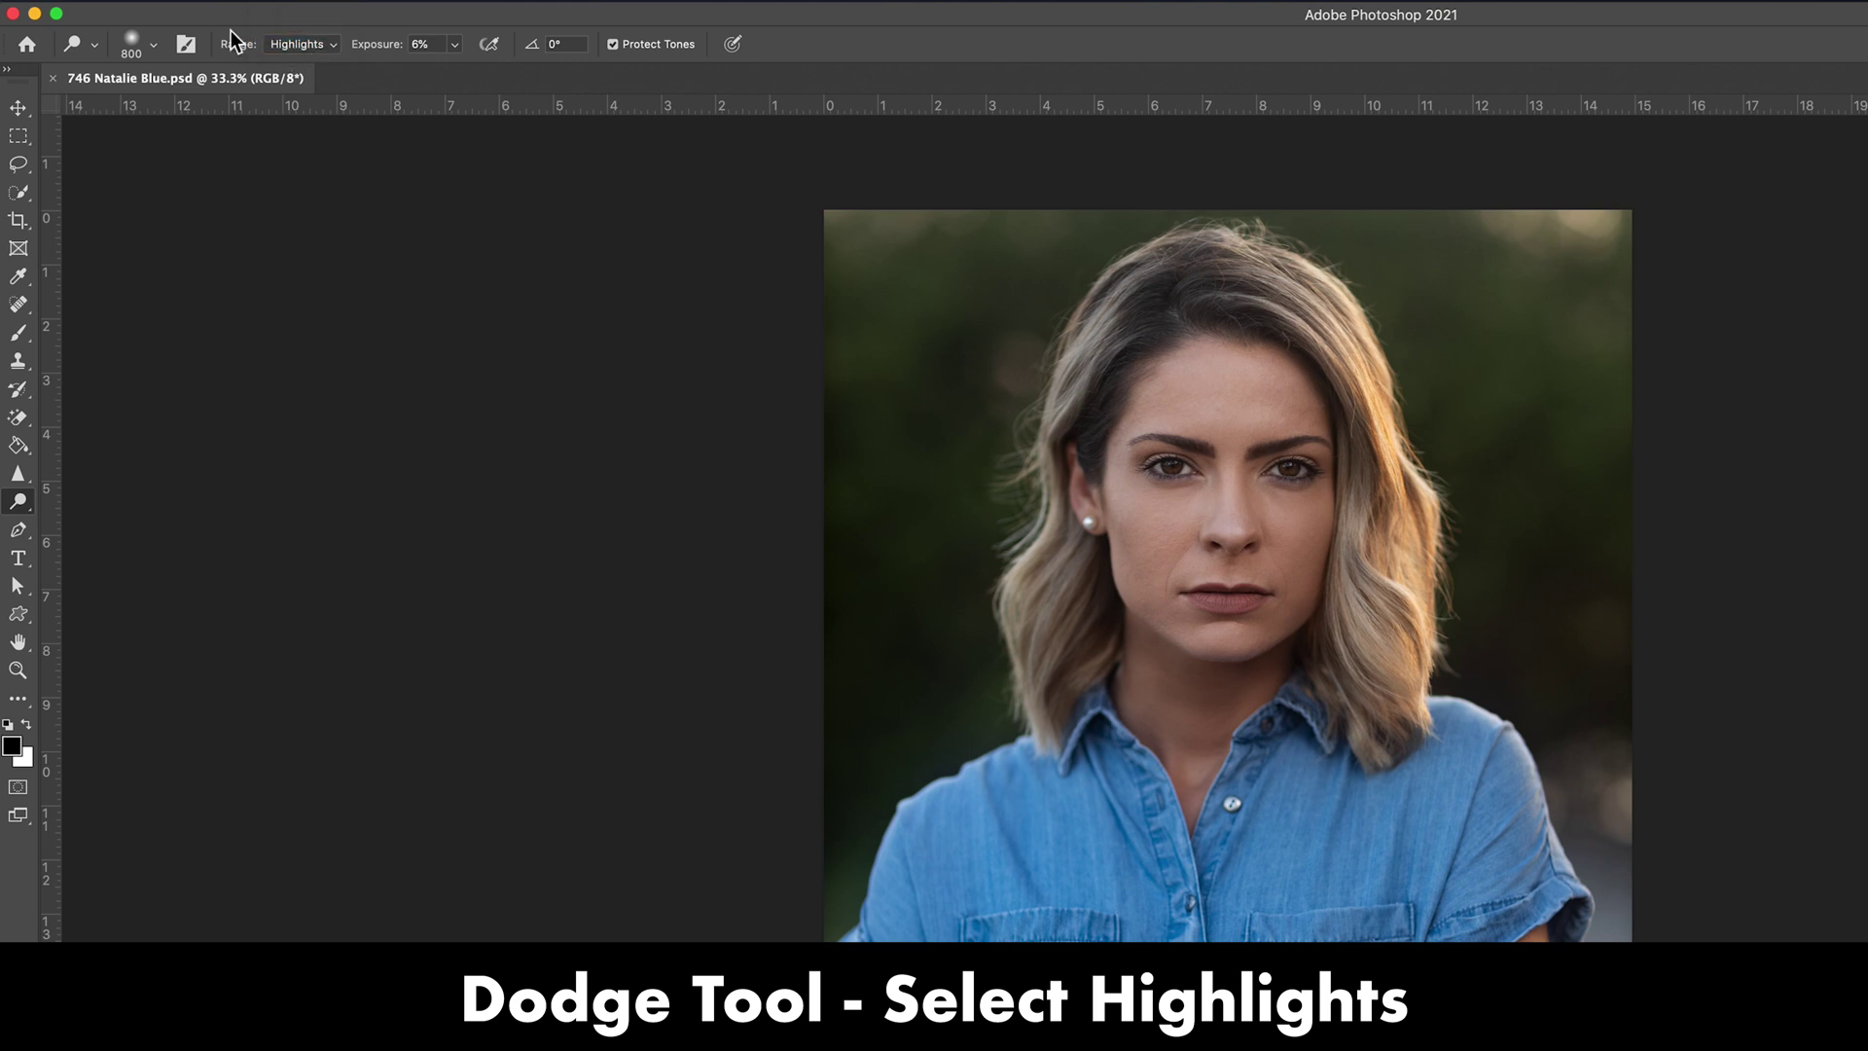
{"action": "left_click", "coordinate": [155, 46]}
{"action": "left_click", "coordinate": [119, 158]}
{"action": "left_click", "coordinate": [454, 14]}
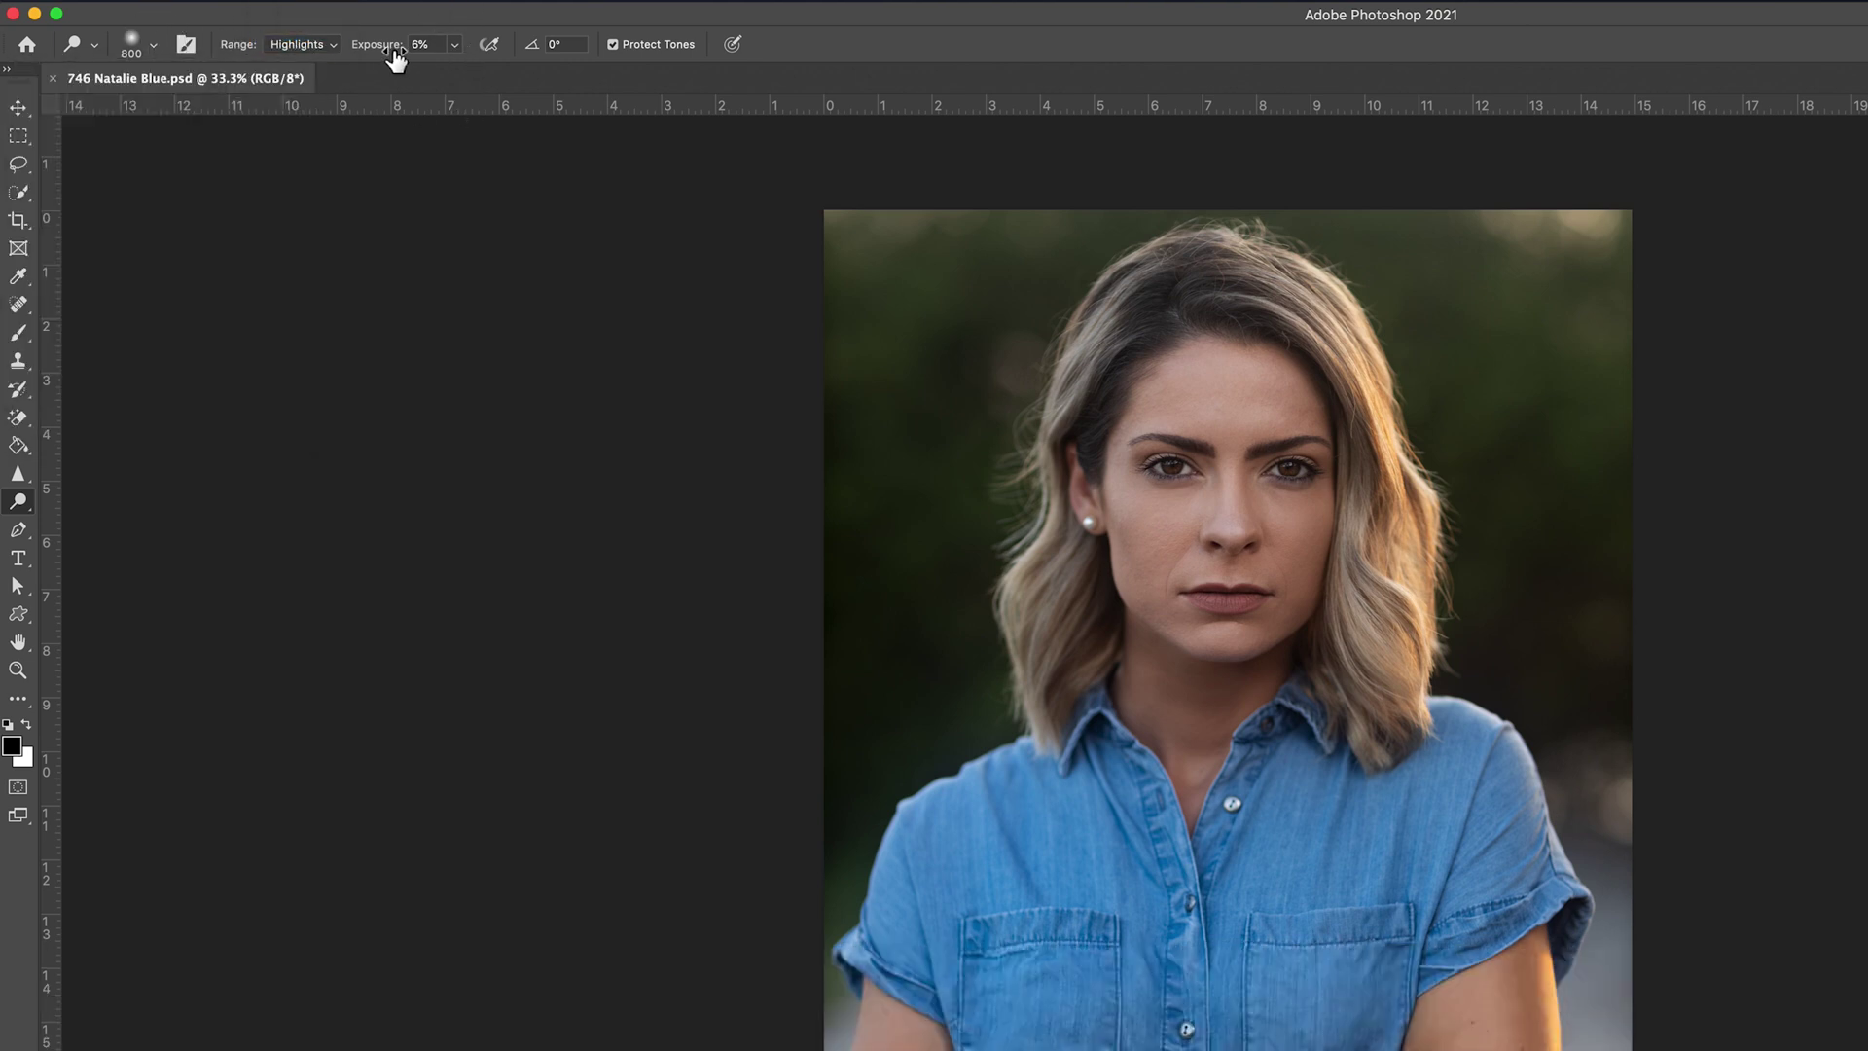
{"action": "left_click", "coordinate": [455, 45]}
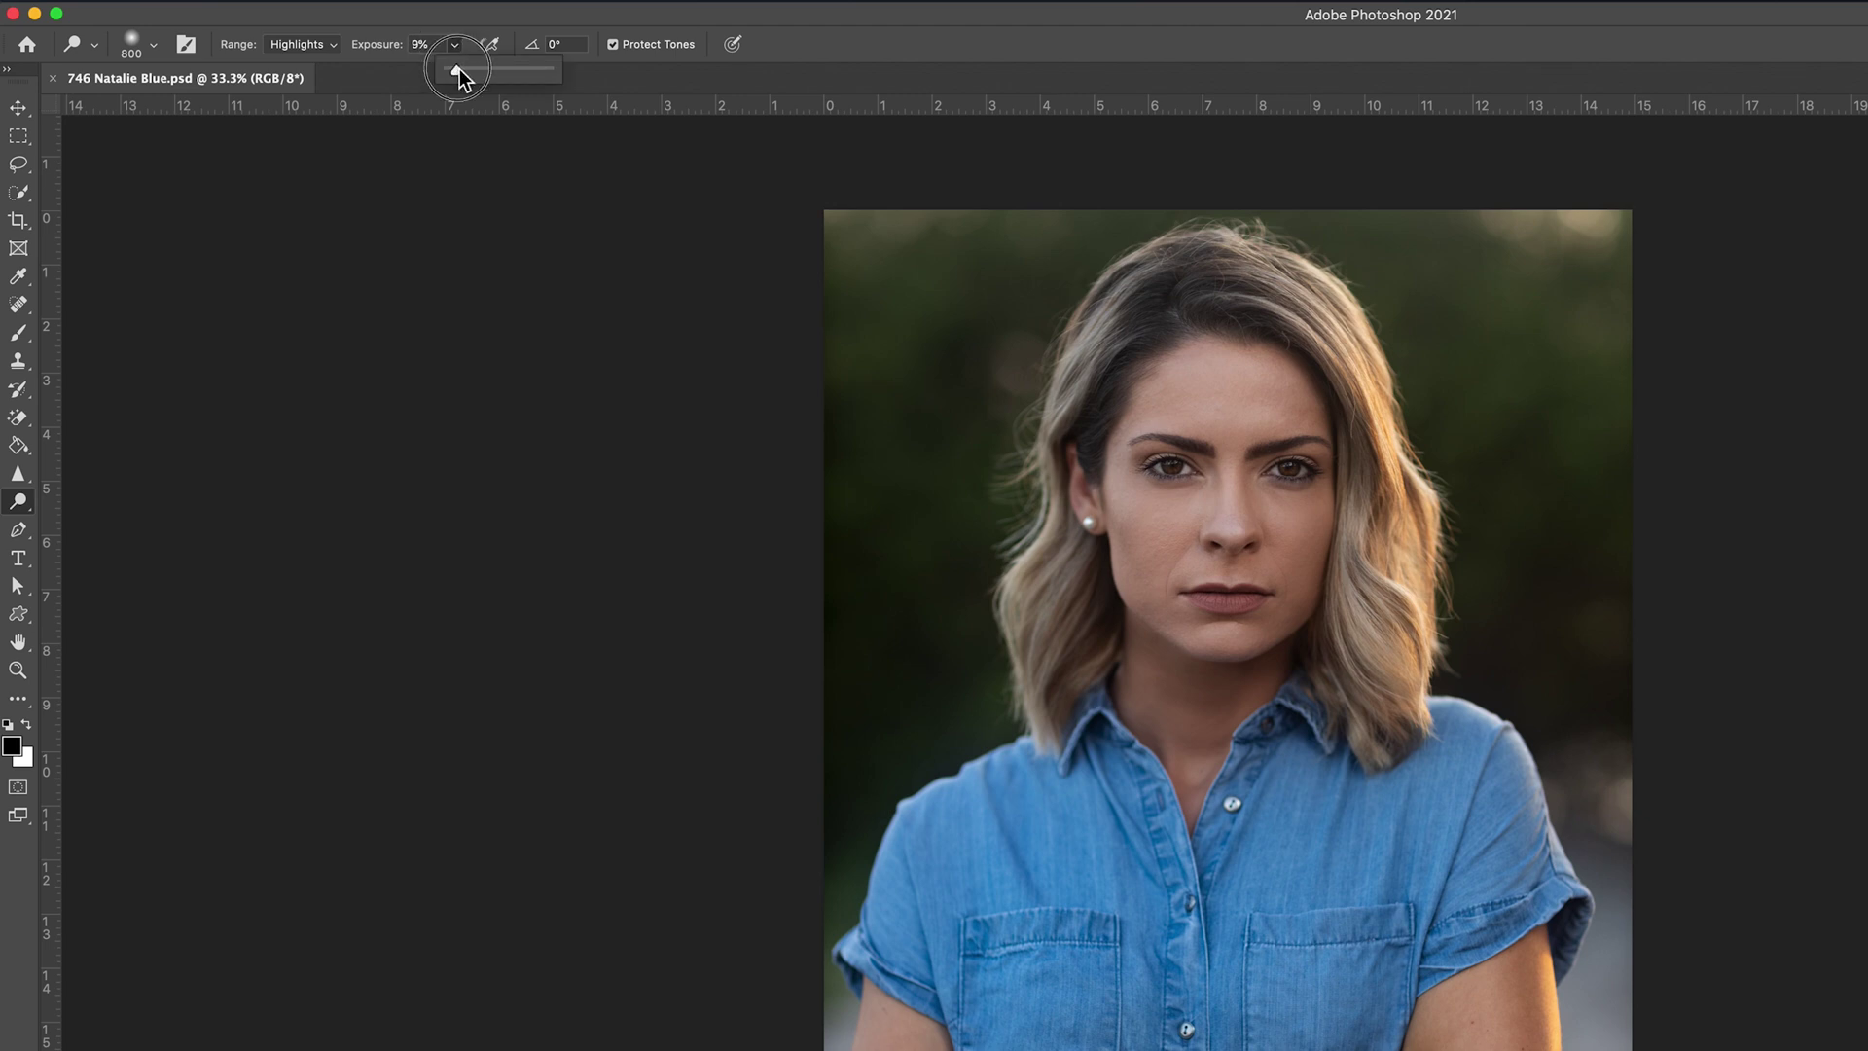
{"action": "left_click", "coordinate": [469, 14]}
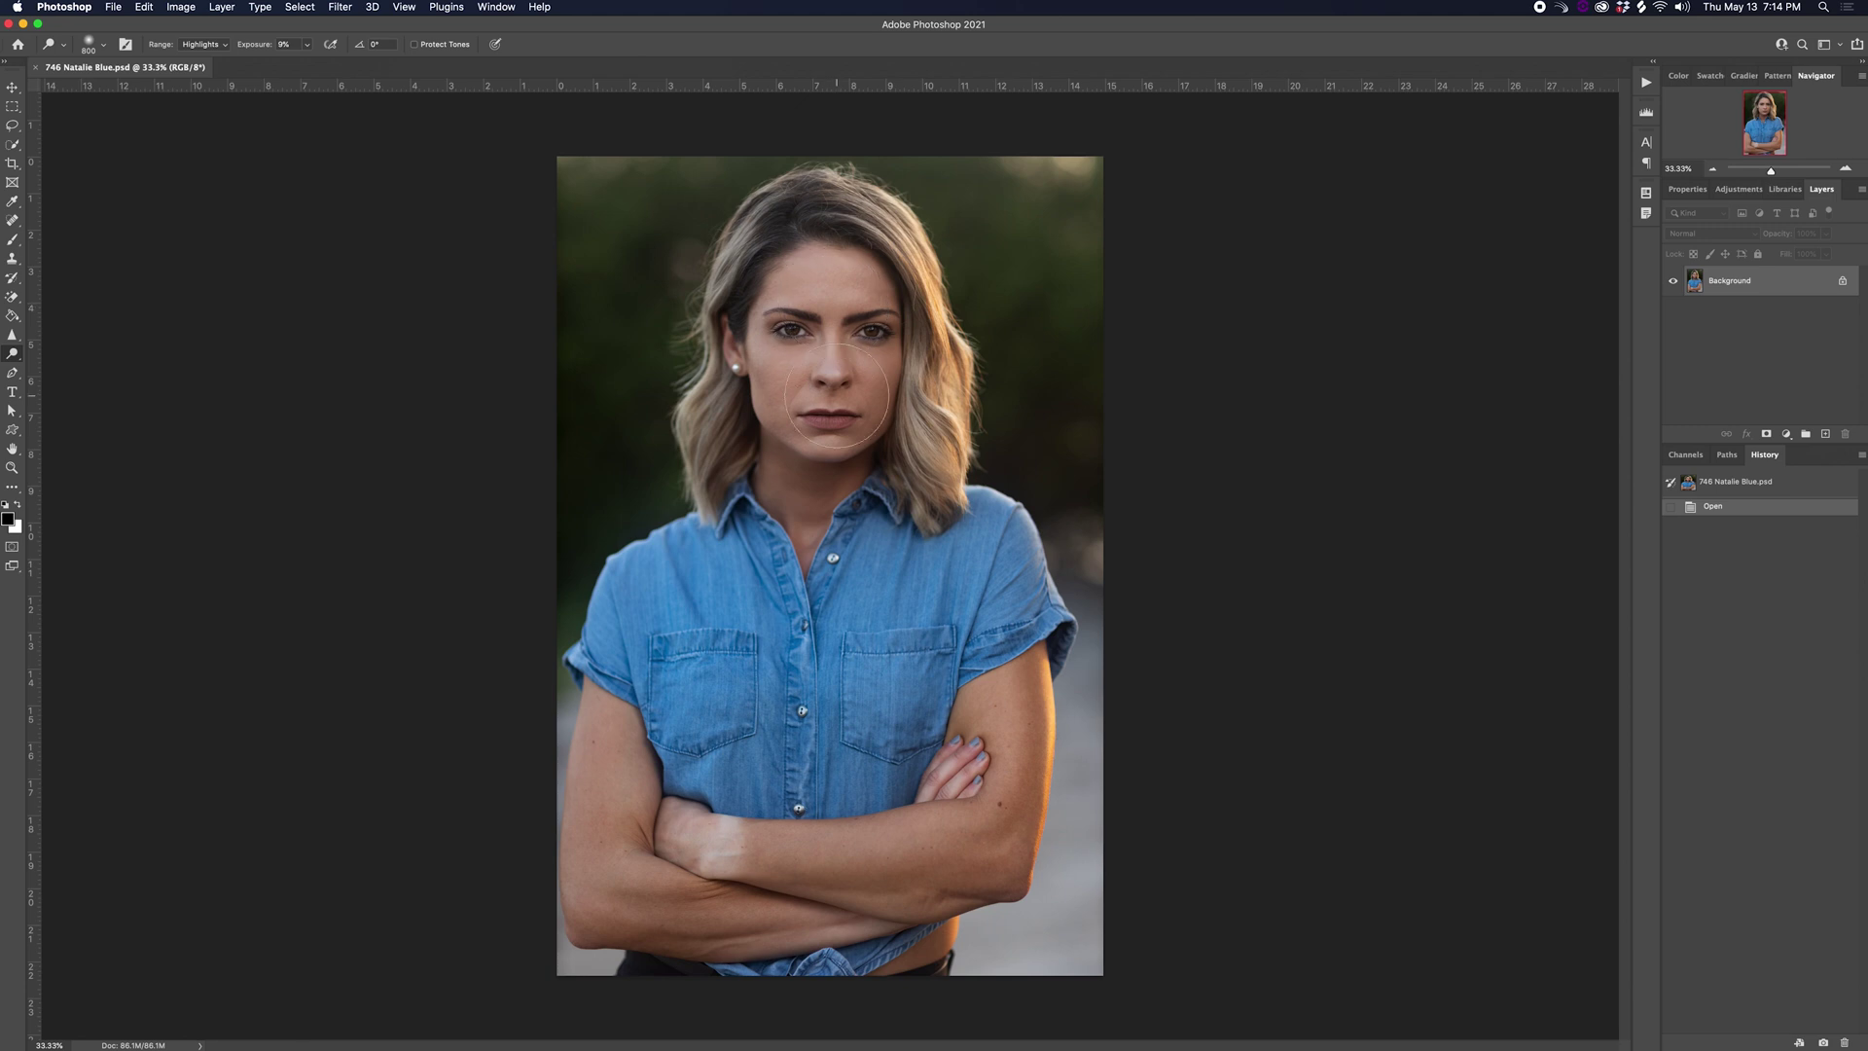
{"action": "left_click_drag", "start_coordinate": [836, 388], "coordinate": [1018, 415]}
{"action": "key", "text": "super+shift+z"}
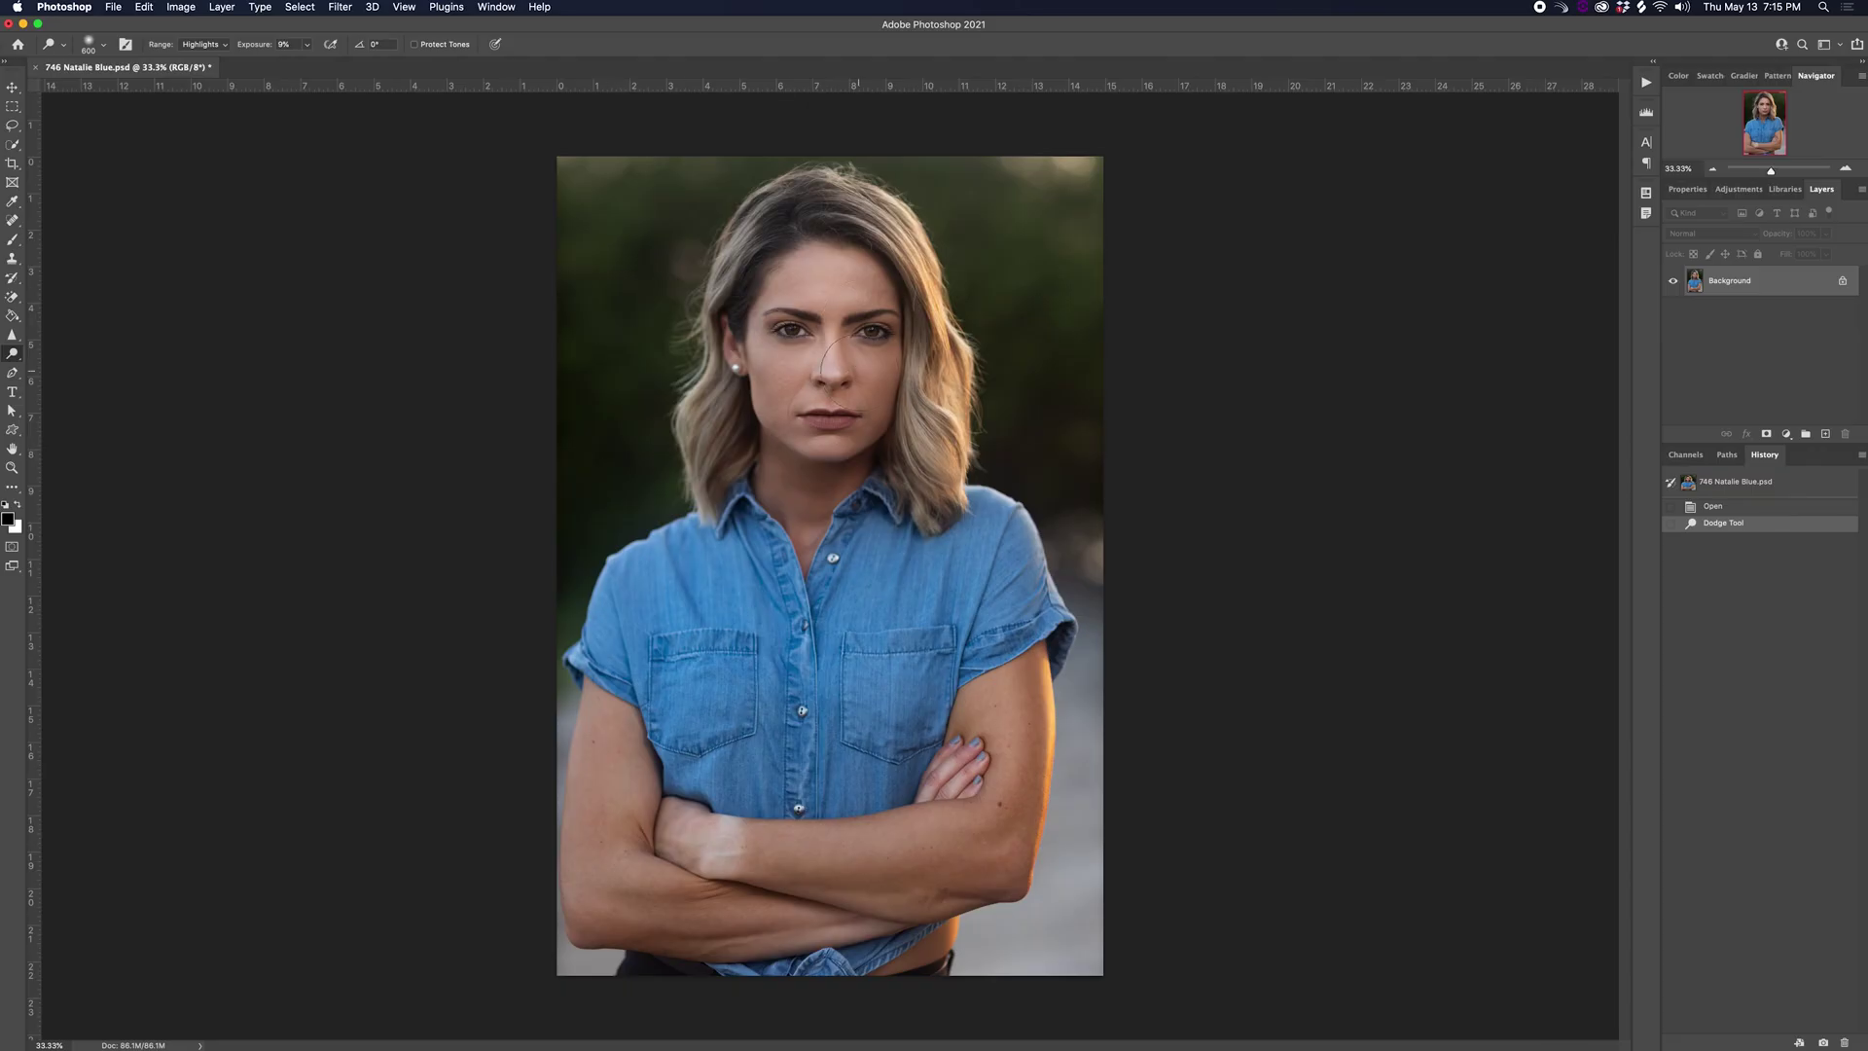
- Darken the forehead and temple on the side away from the earring with a 600 px Burn tool, using the Midtones range at 9% exposure
{"action": "scroll", "coordinate": [837, 360], "scroll_direction": "up", "scroll_amount": 2}
{"action": "scroll", "coordinate": [905, 389], "scroll_direction": "up", "scroll_amount": 1}
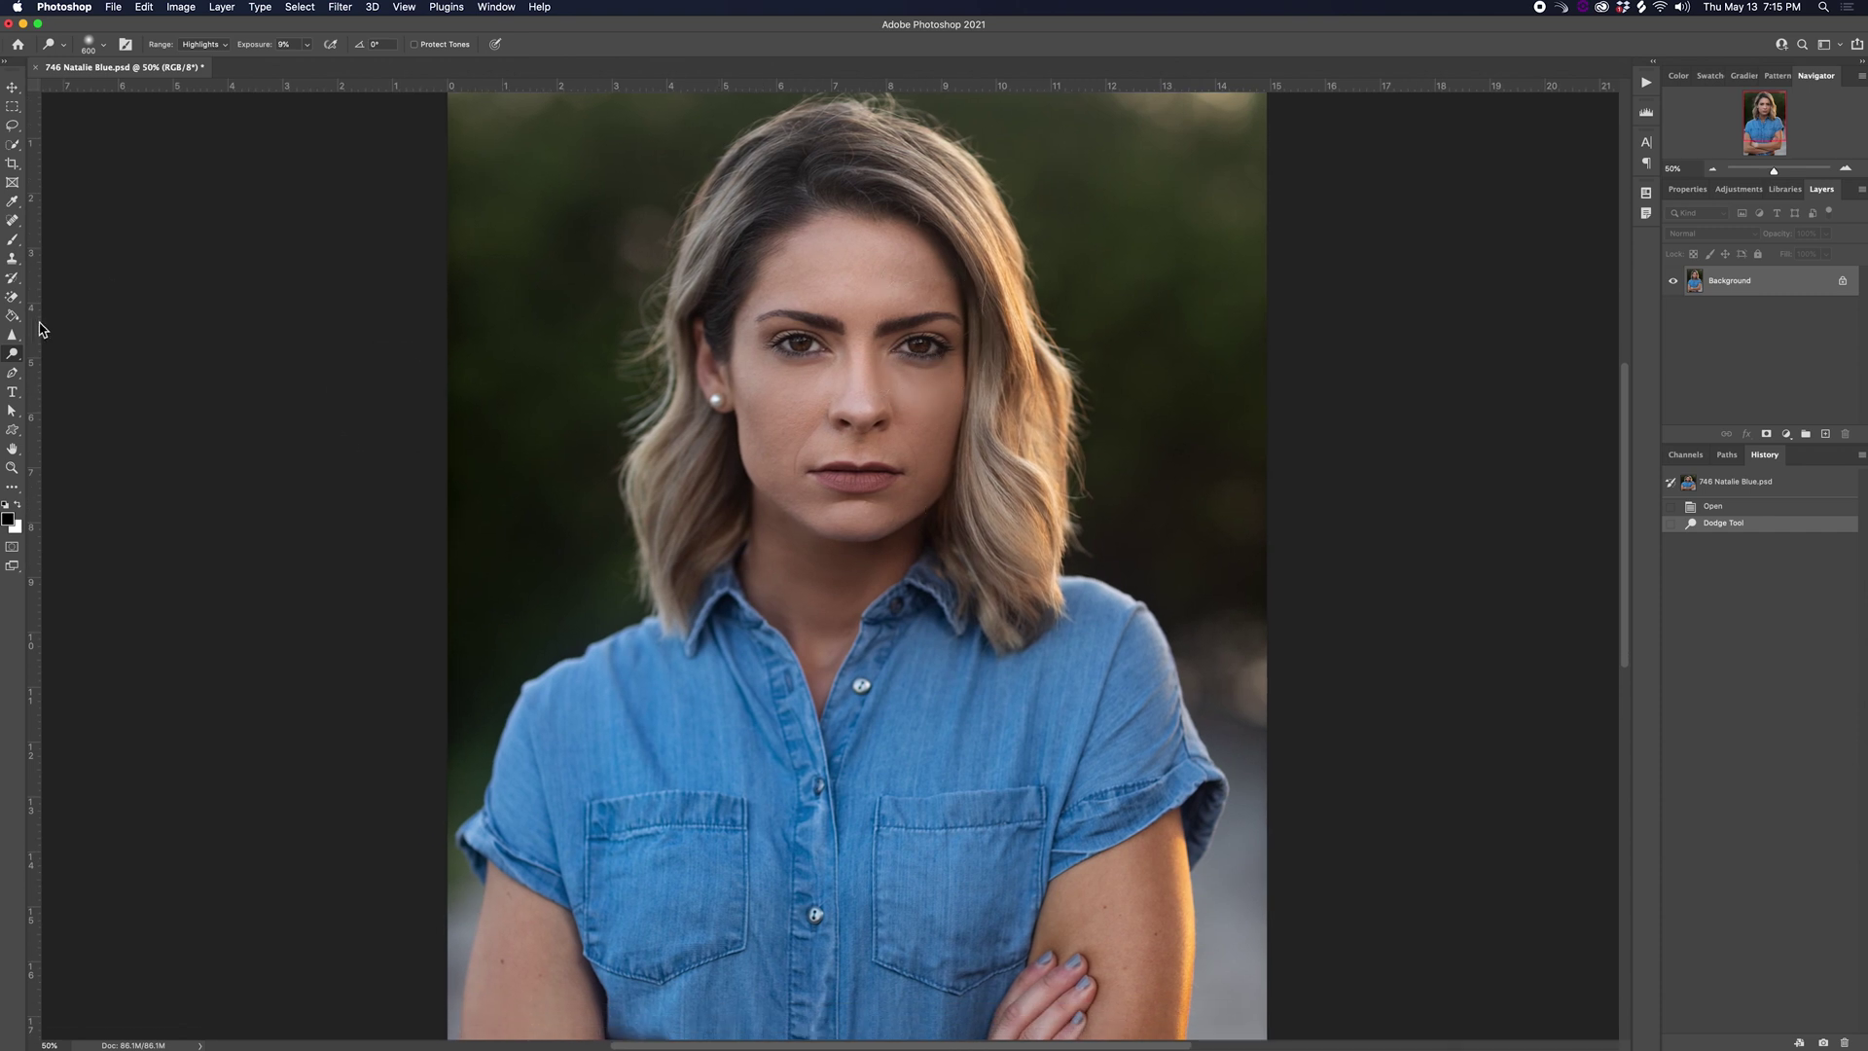
{"action": "left_click", "coordinate": [15, 362]}
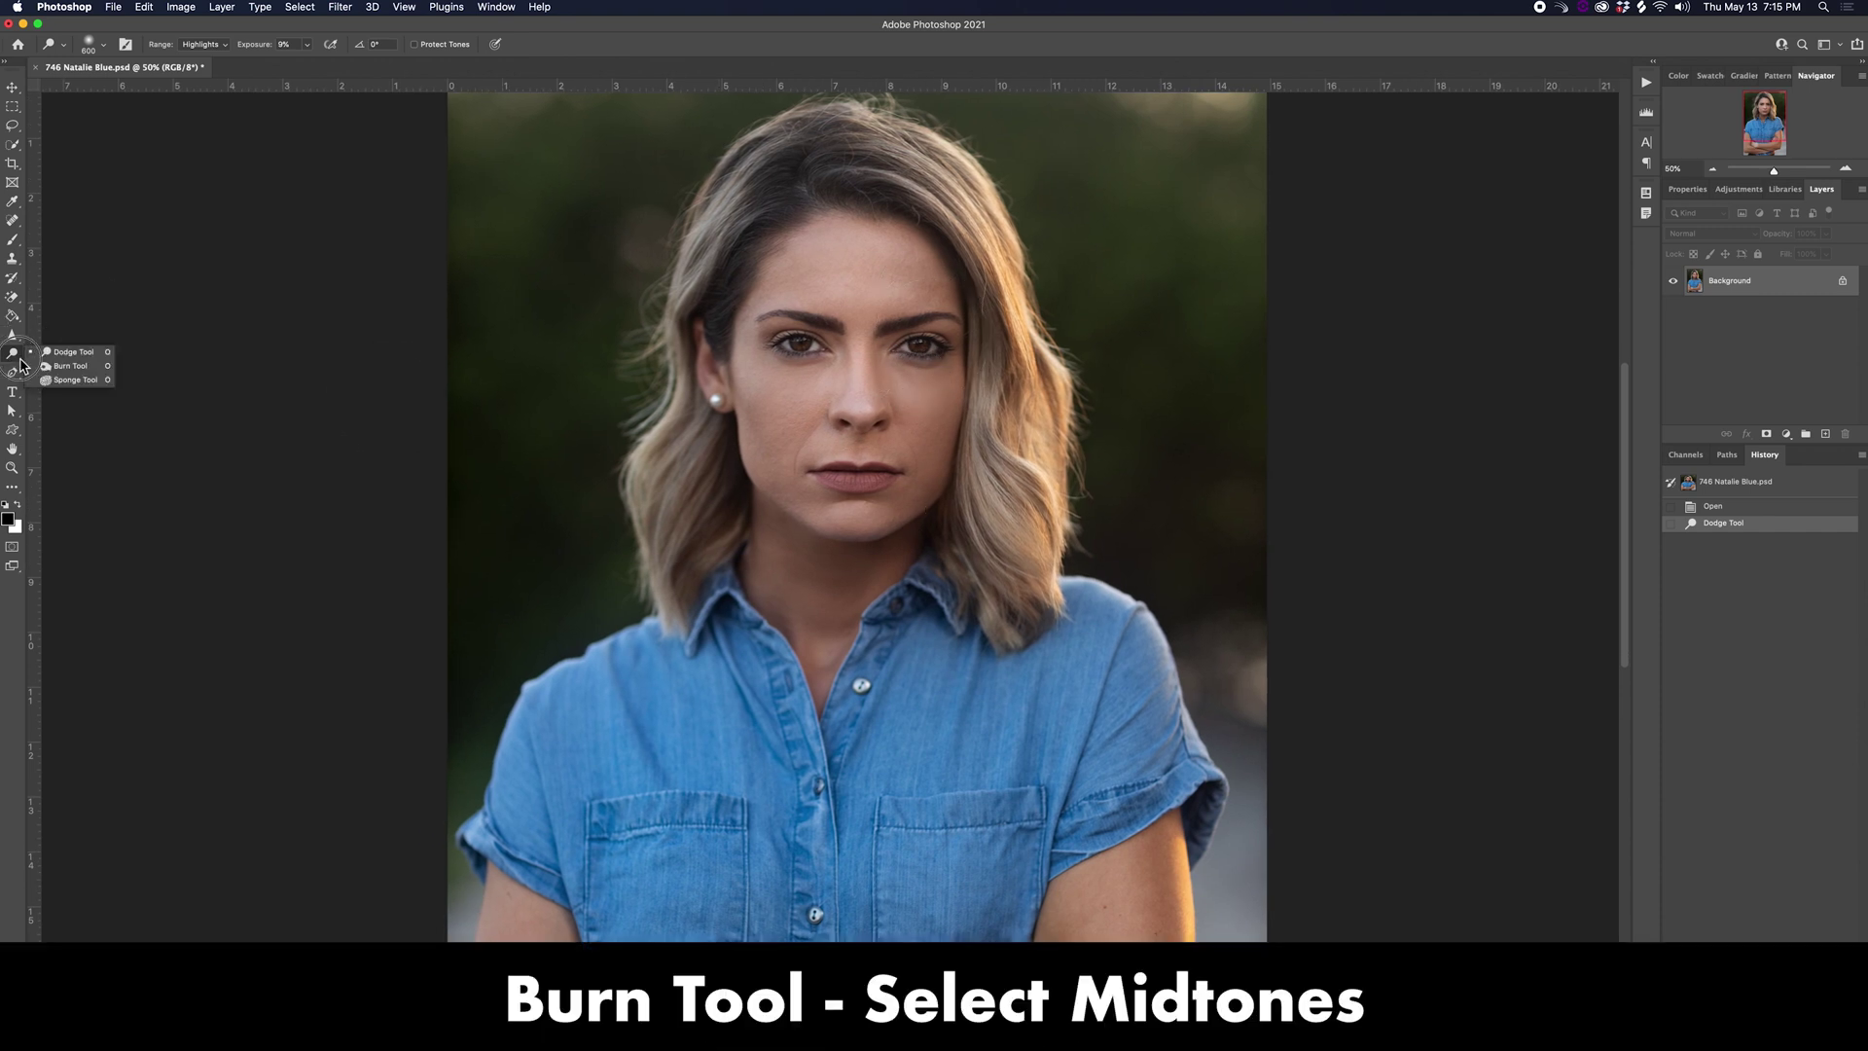
{"action": "left_click", "coordinate": [70, 368]}
{"action": "key", "text": "bracketleft"}
{"action": "key", "text": "bracketleft"}
{"action": "key", "text": "bracketleft"}
{"action": "key", "text": "bracketleft"}
{"action": "key", "text": "bracketleft"}
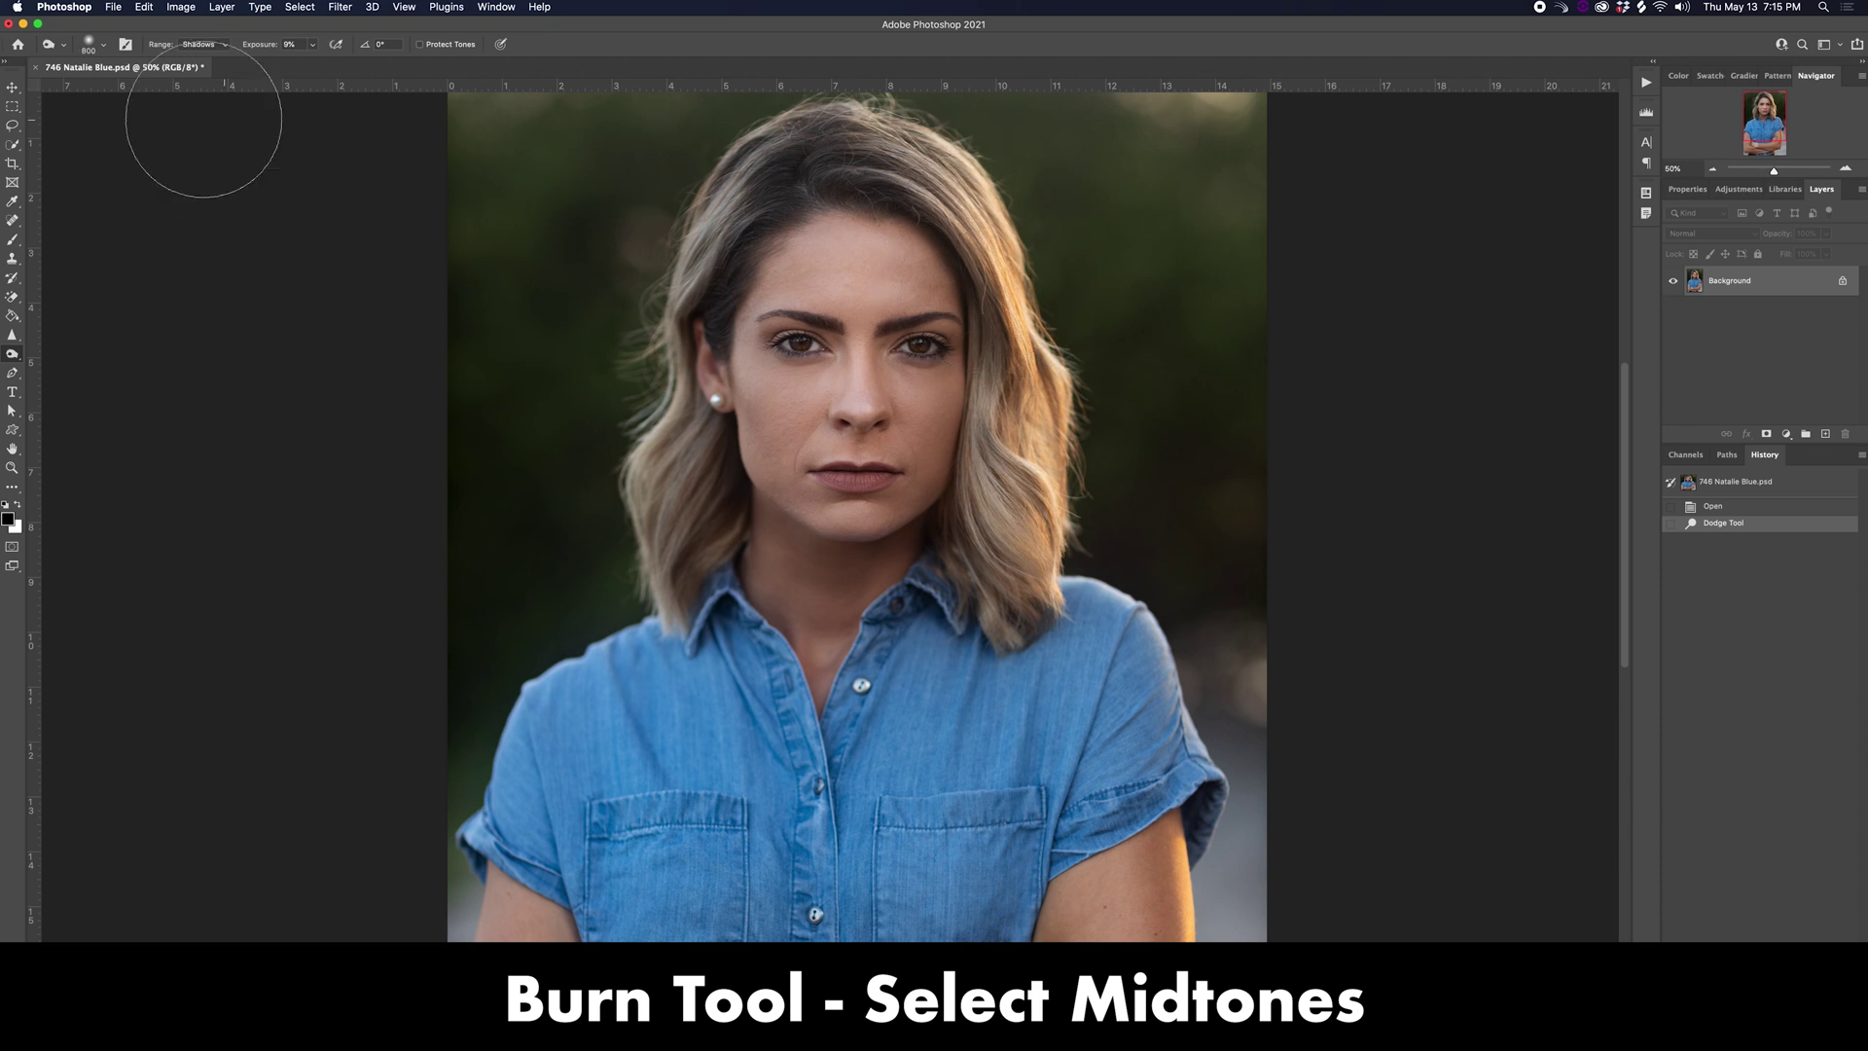
{"action": "left_click", "coordinate": [202, 44]}
{"action": "key", "text": "Return"}
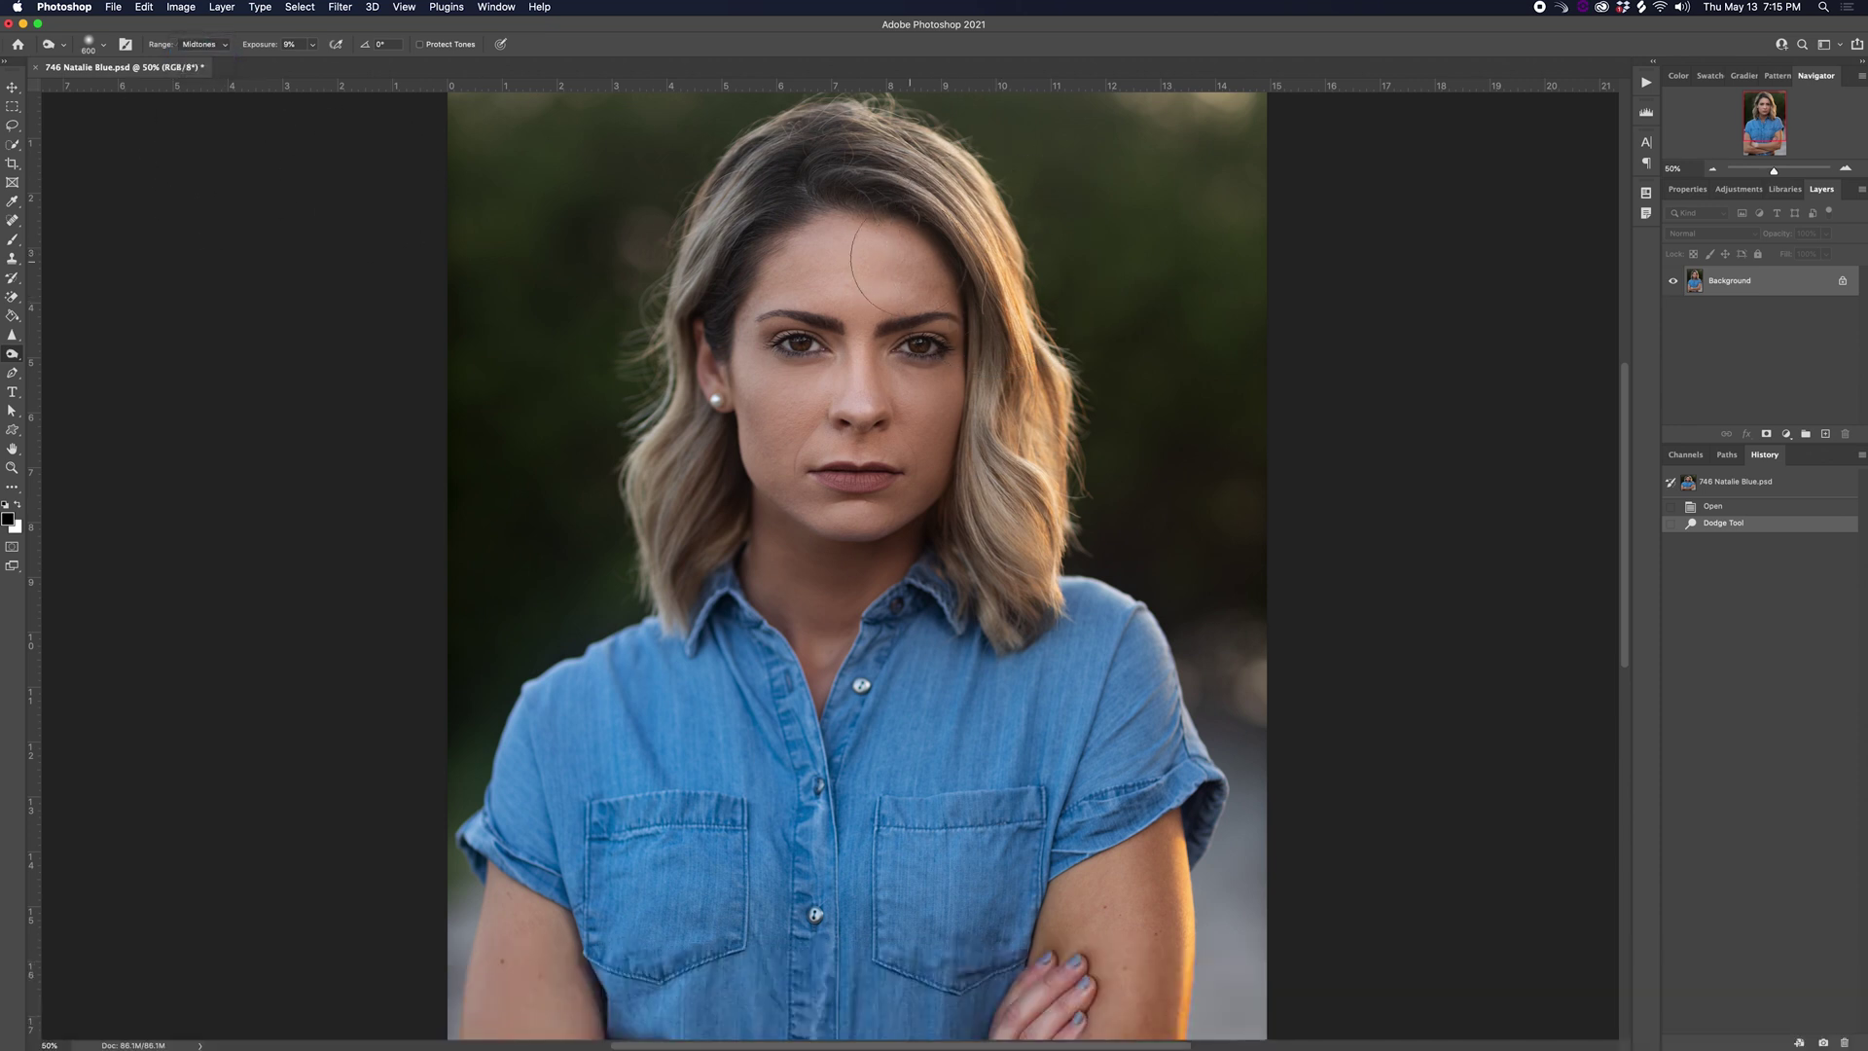
{"action": "mouse_move", "coordinate": [934, 241]}
{"action": "left_mouse_down"}
{"action": "mouse_move", "coordinate": [952, 331]}
{"action": "mouse_move", "coordinate": [929, 545]}
{"action": "mouse_move", "coordinate": [948, 340]}
{"action": "left_mouse_up"}
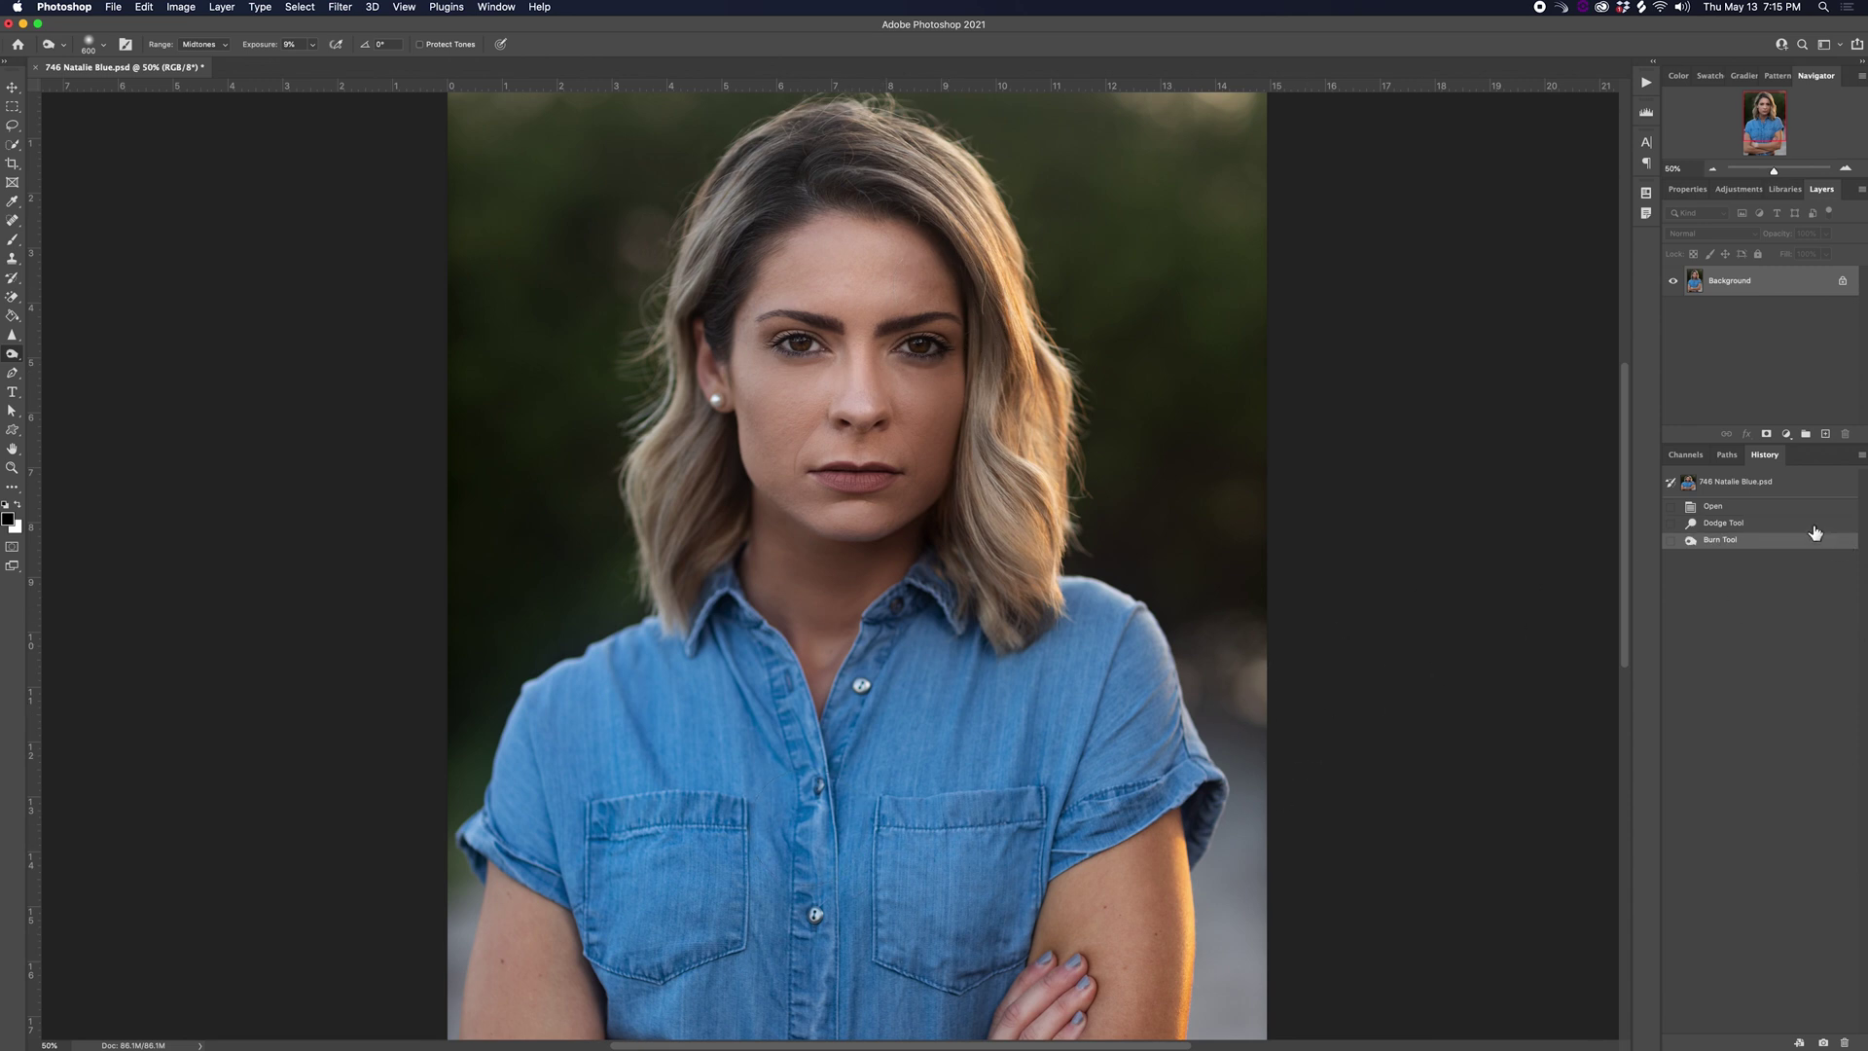
- Compare the portrait before and after the dodge and burn strokes using the history states
{"action": "left_click", "coordinate": [1715, 507]}
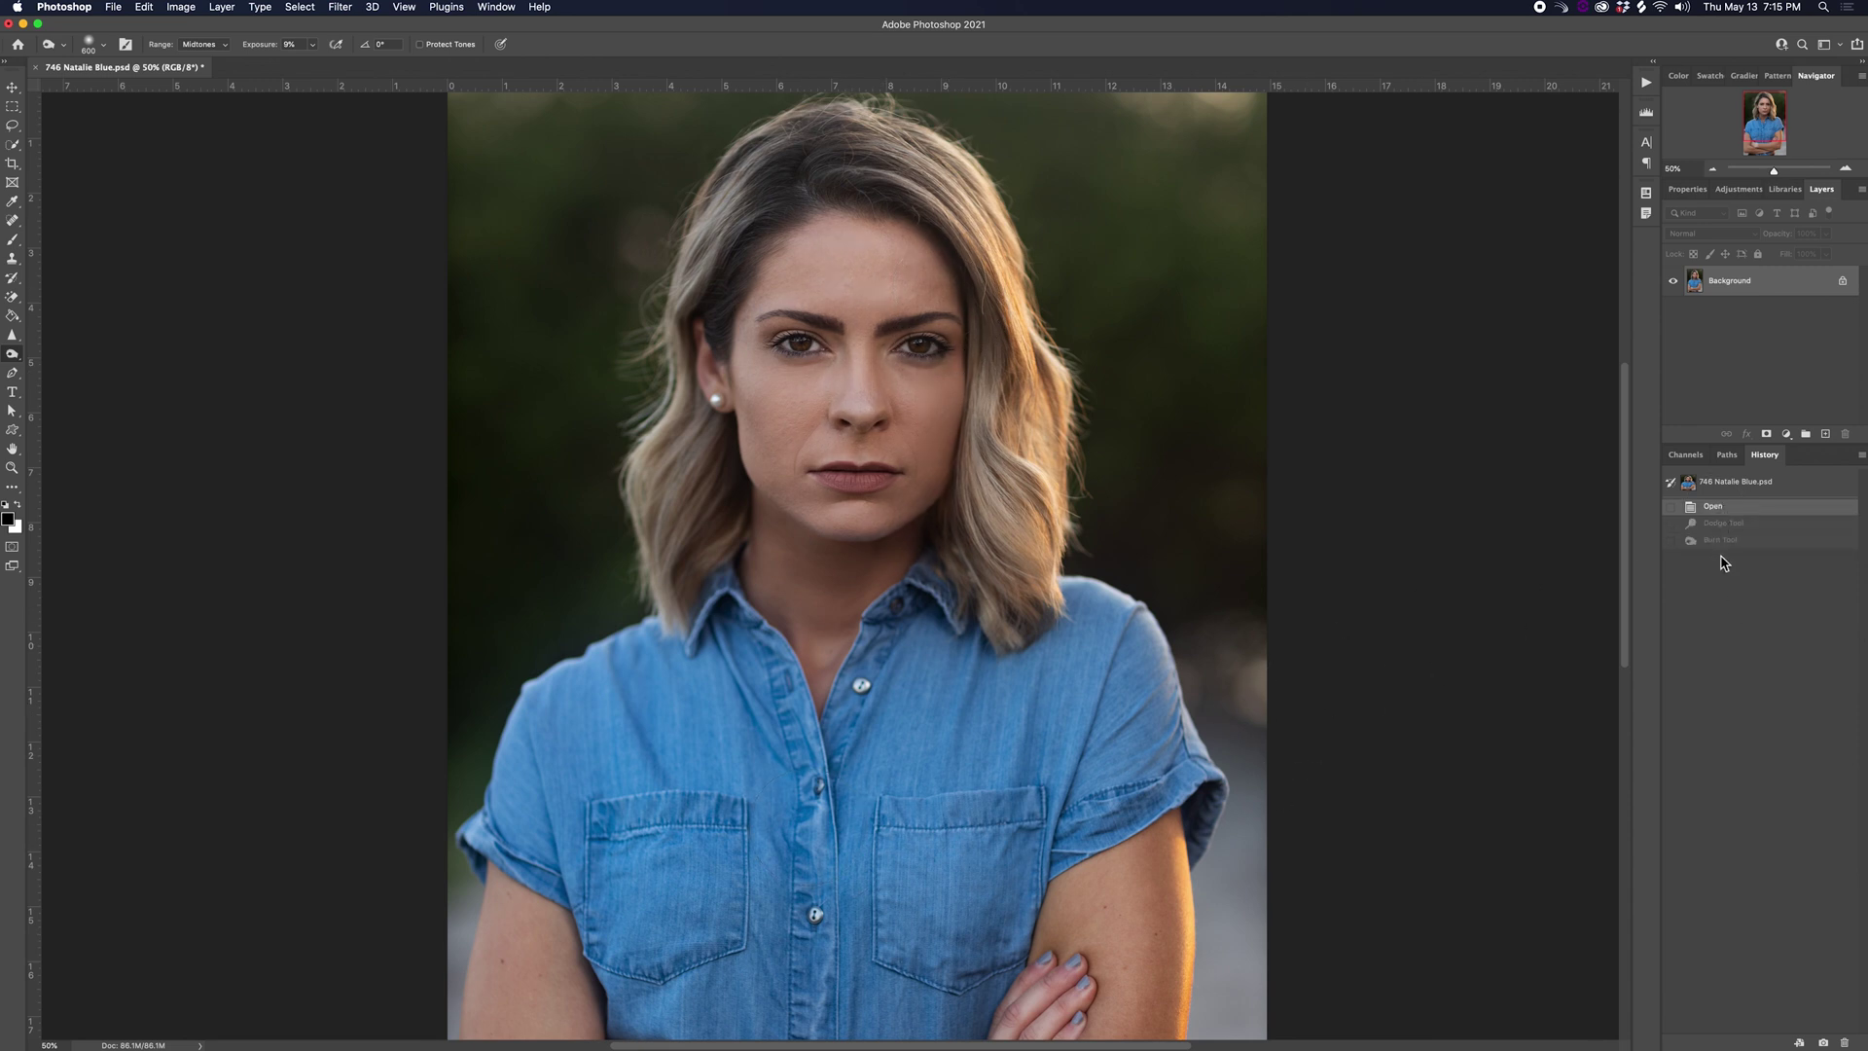
{"action": "left_click", "coordinate": [1722, 540]}
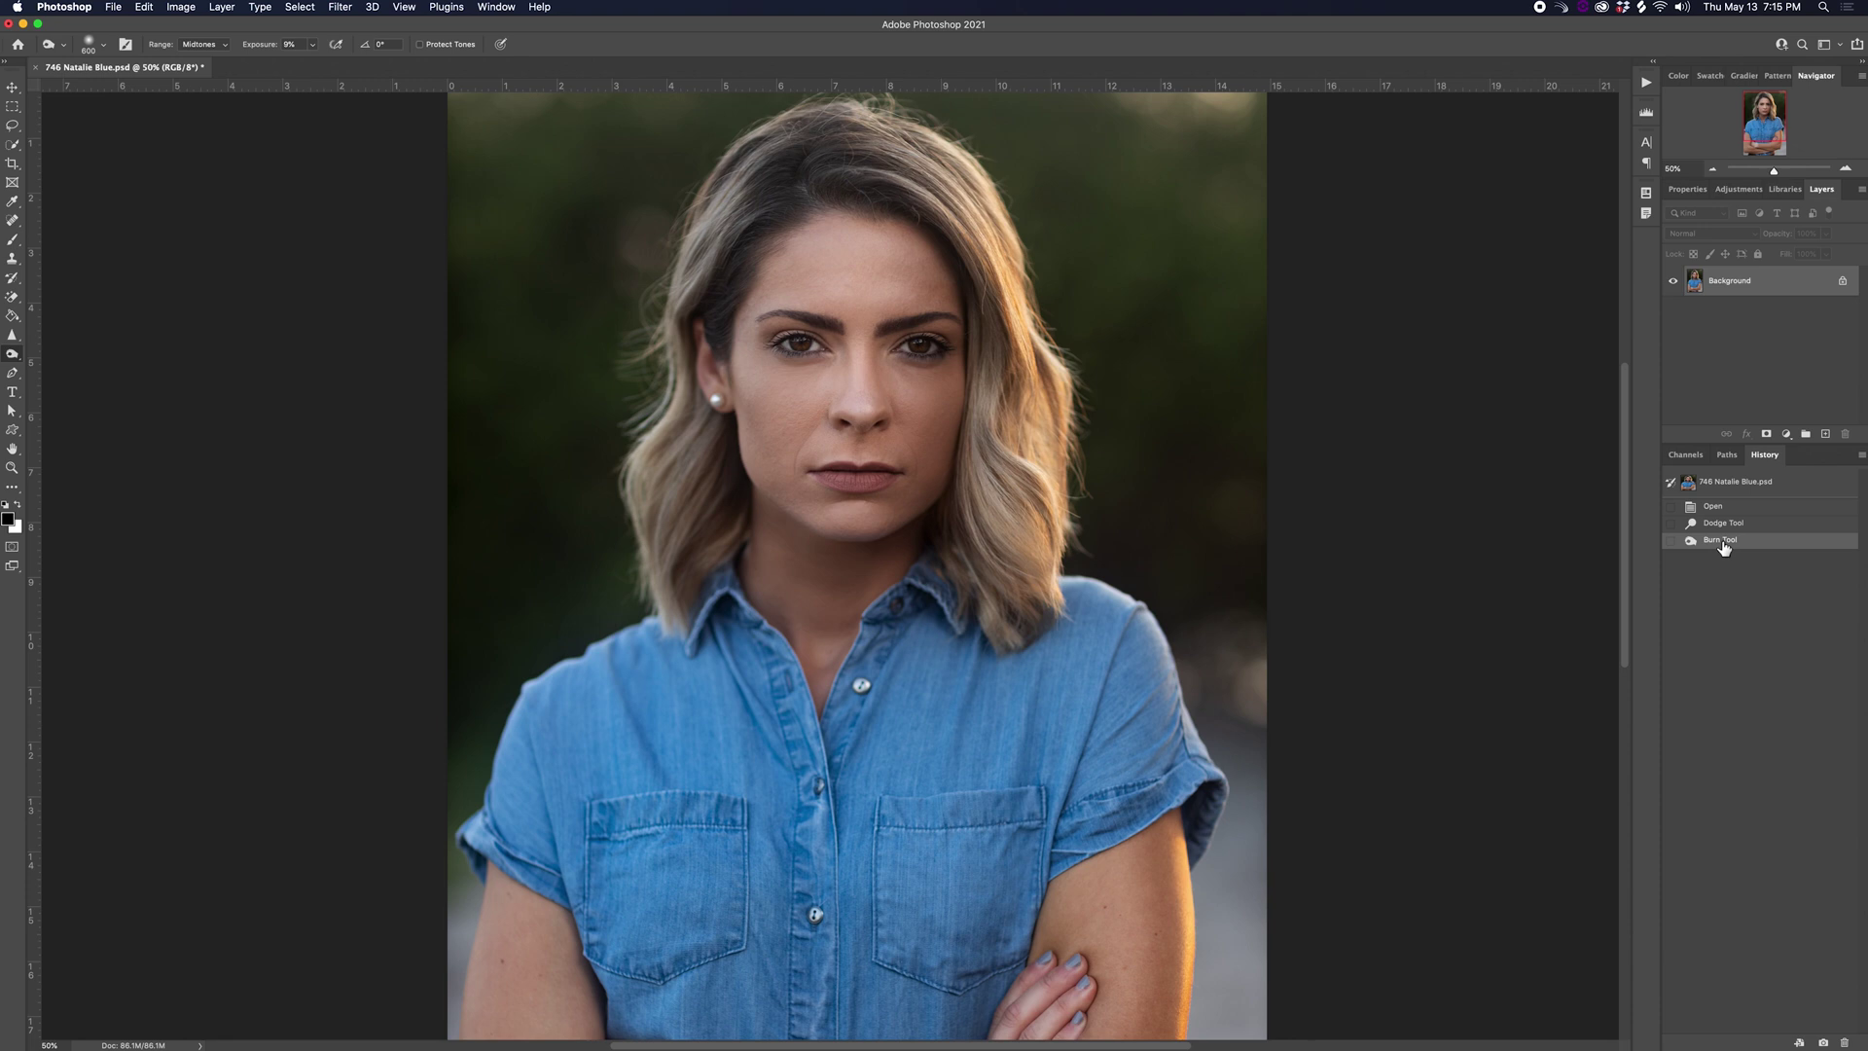
{"action": "left_click", "coordinate": [1720, 506]}
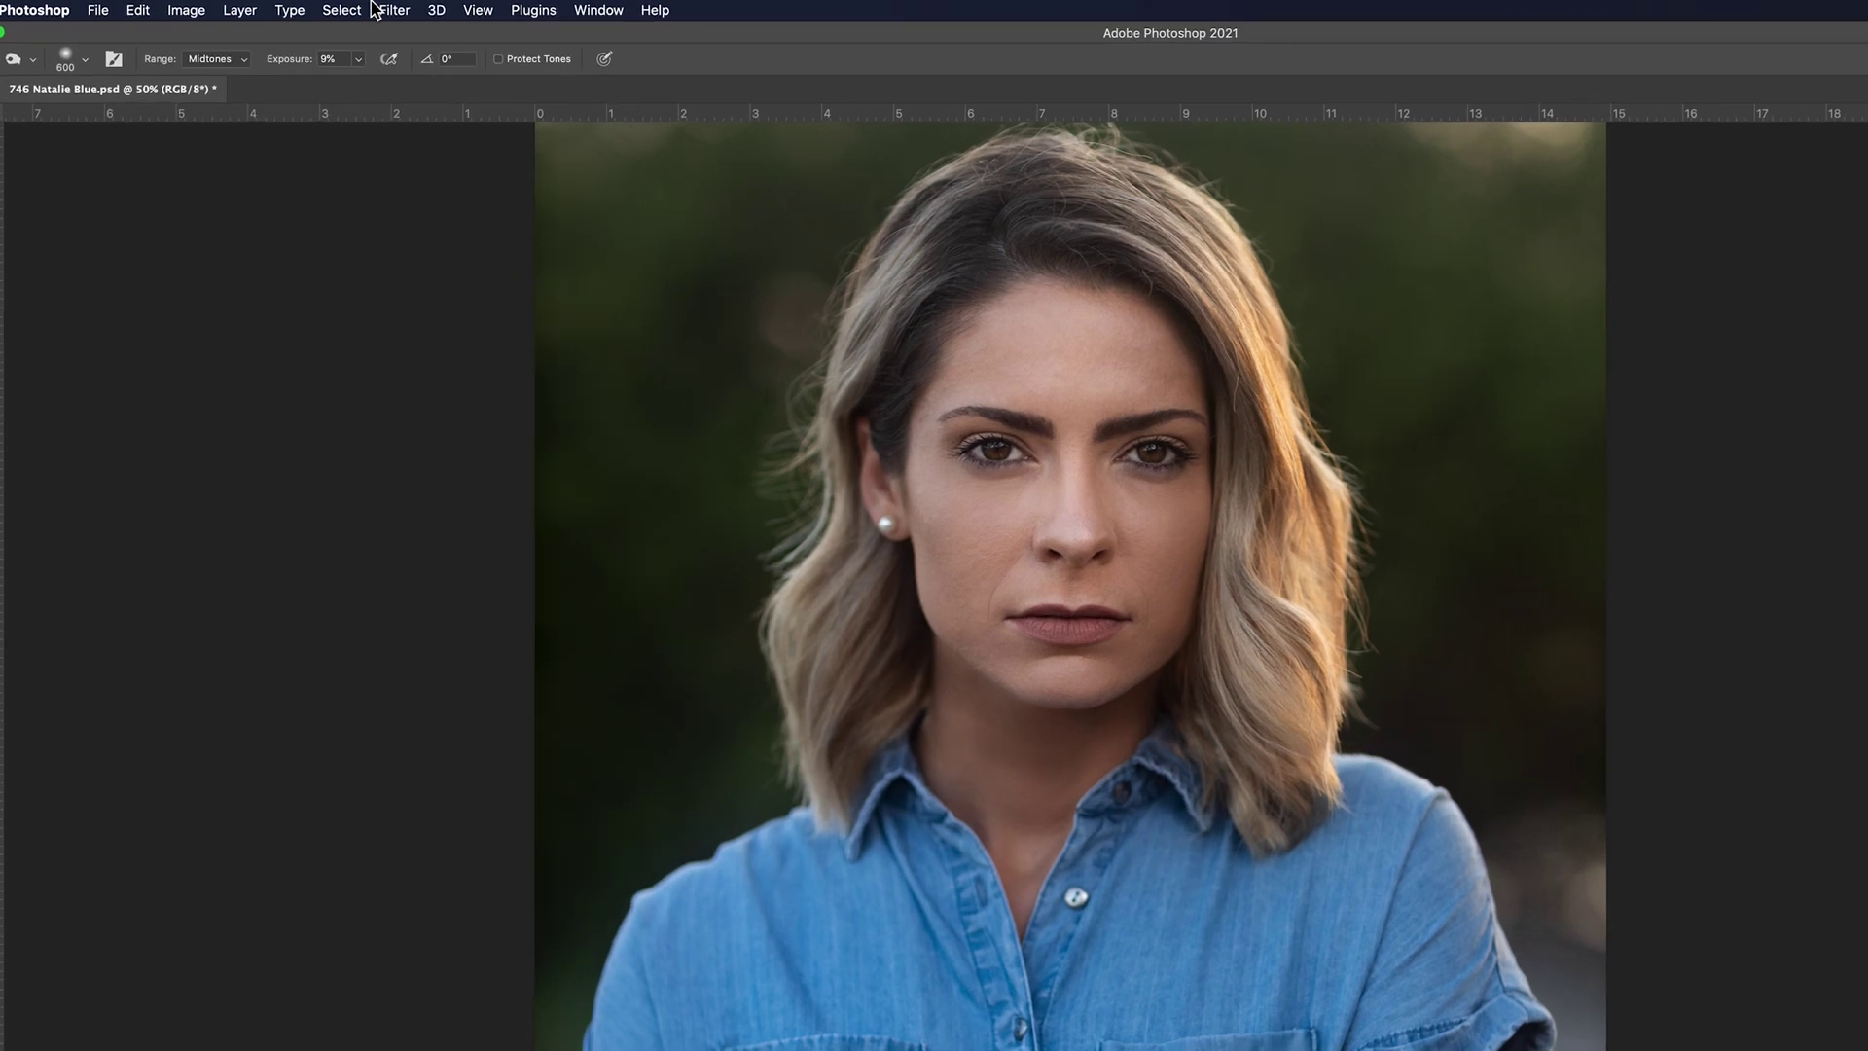
- Apply the Skin Smoothing neural filter to the face with Blur 35 and Smoothness 17
{"action": "left_click", "coordinate": [333, 8]}
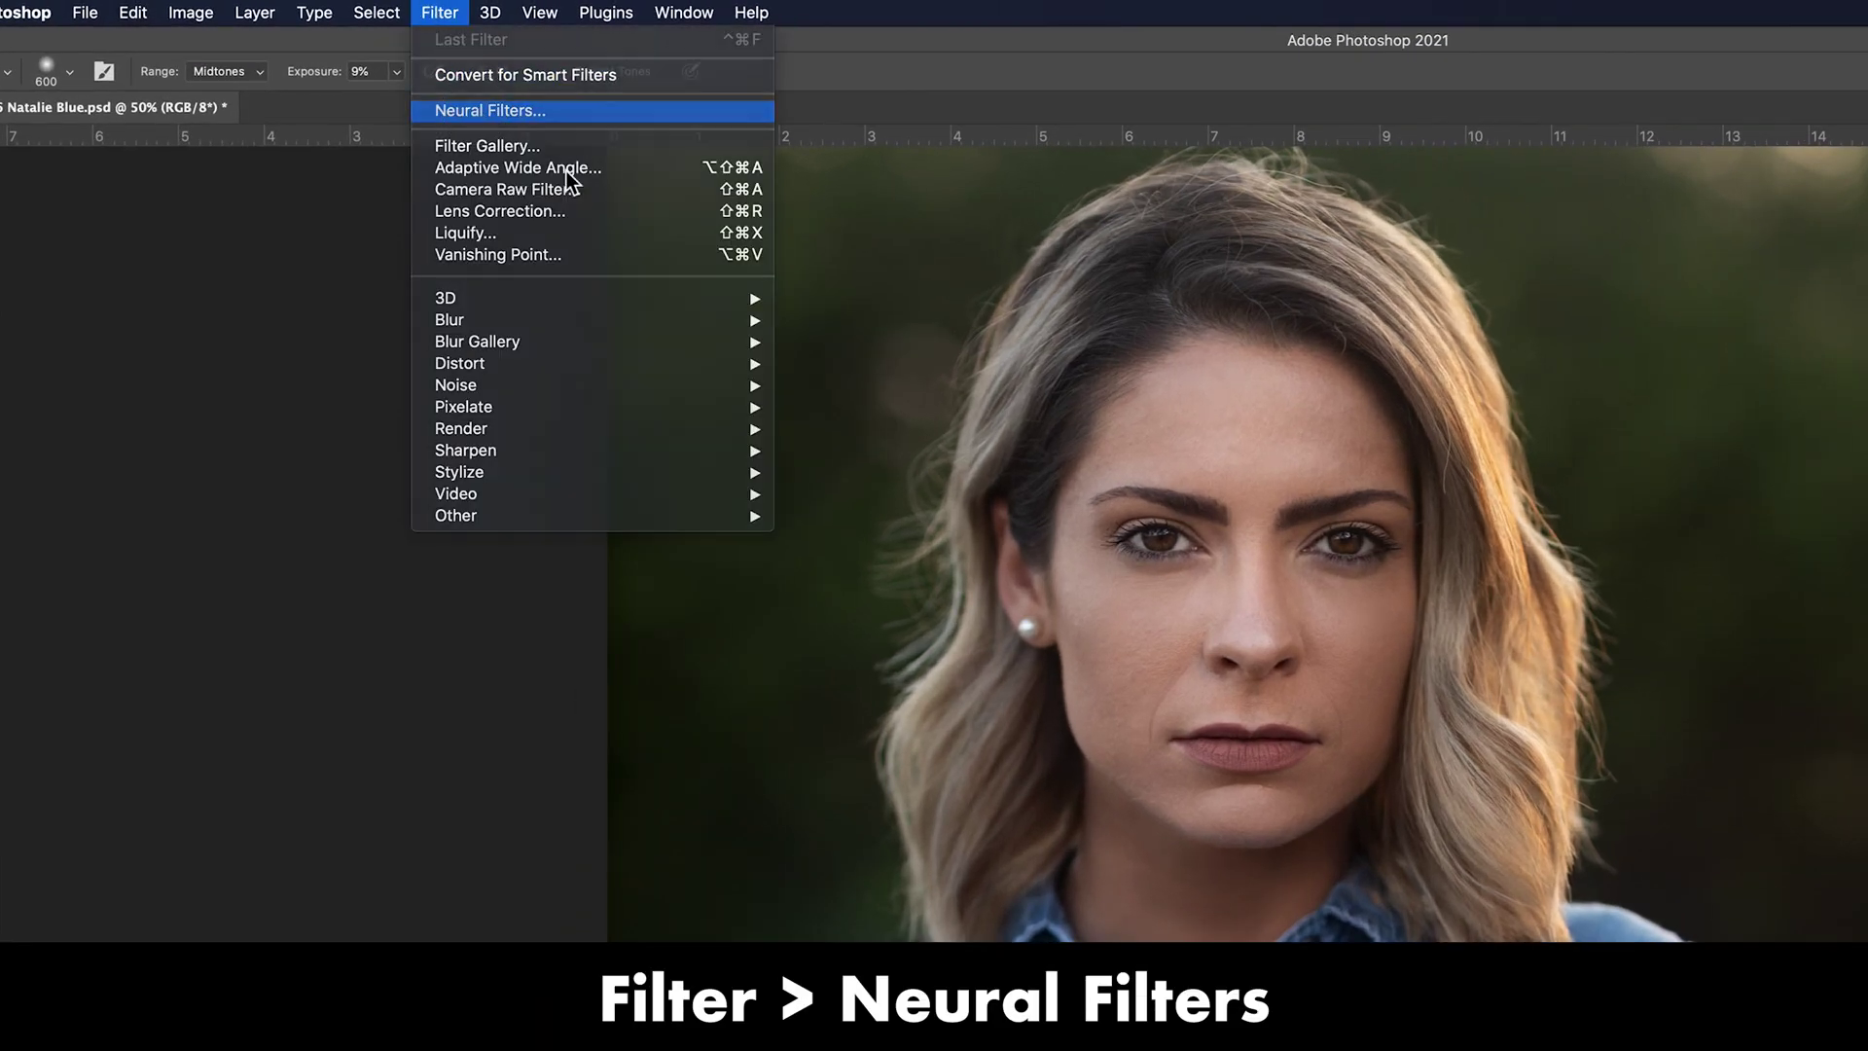
{"action": "left_click", "coordinate": [482, 111]}
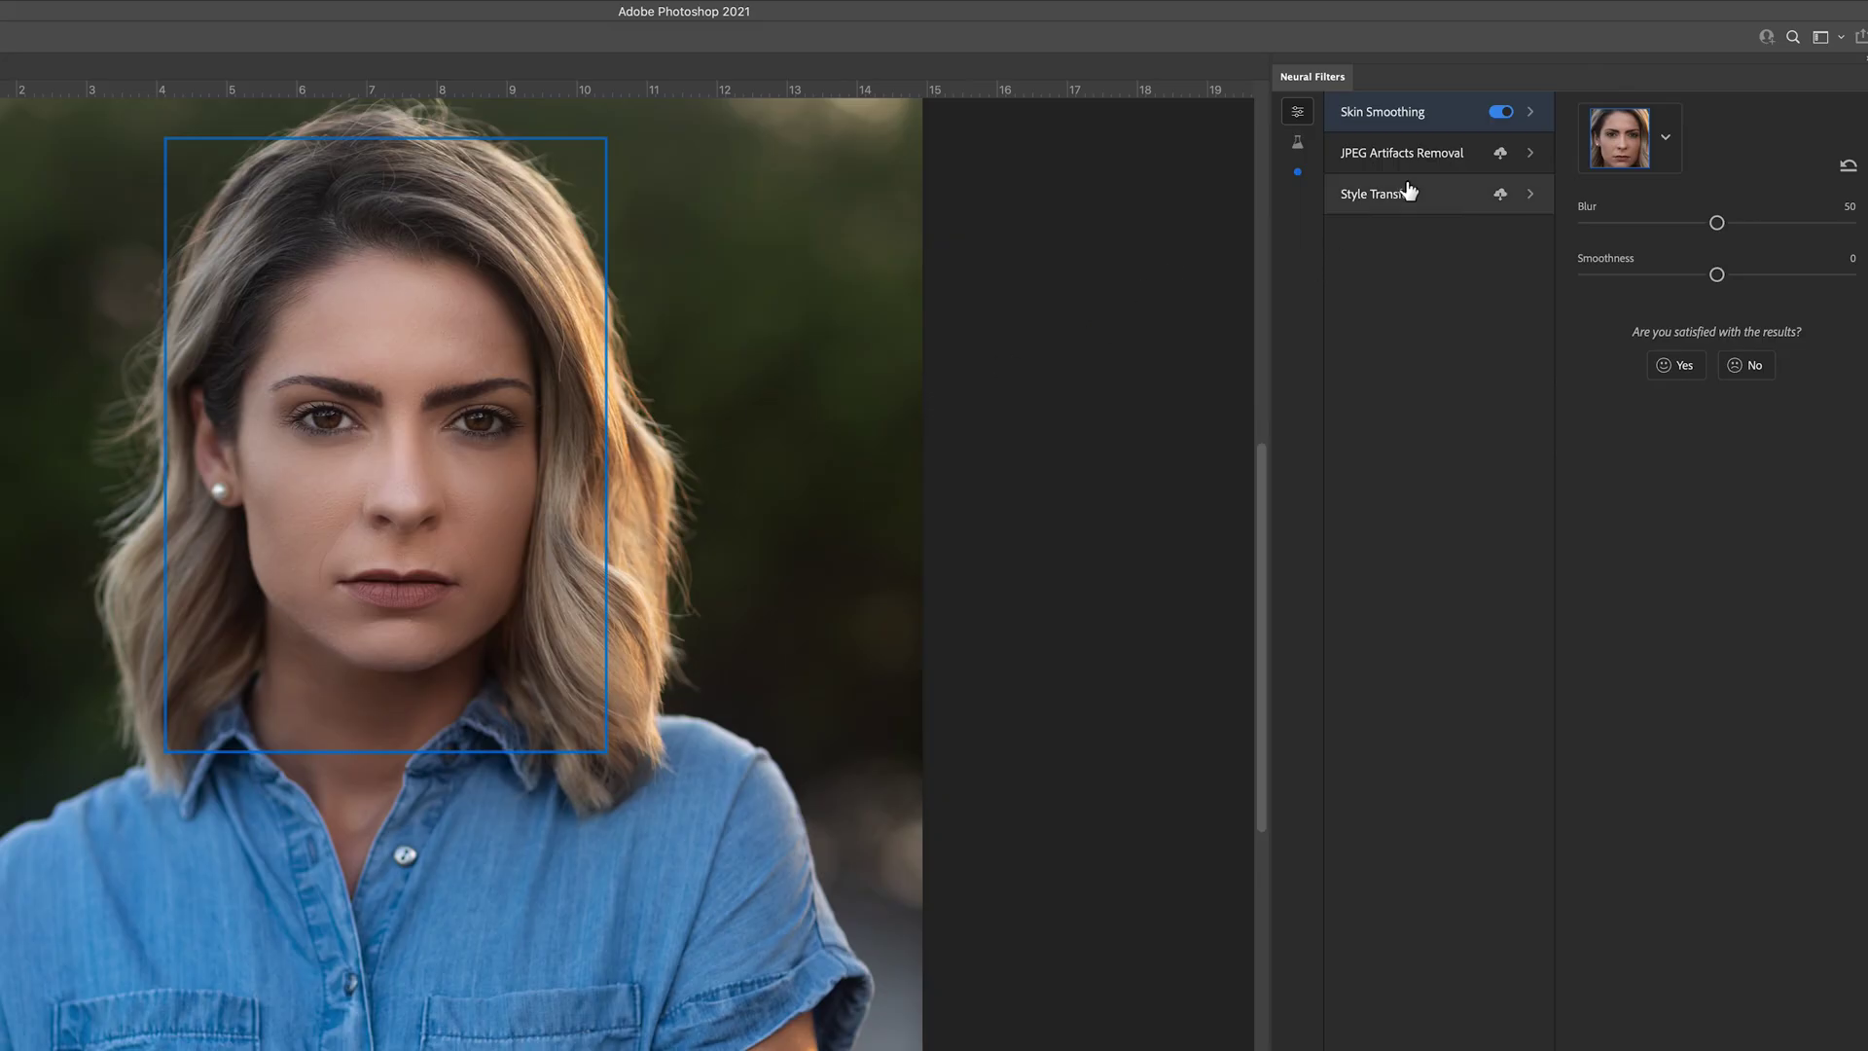
{"action": "left_click_drag", "start_coordinate": [1718, 227], "coordinate": [1849, 224]}
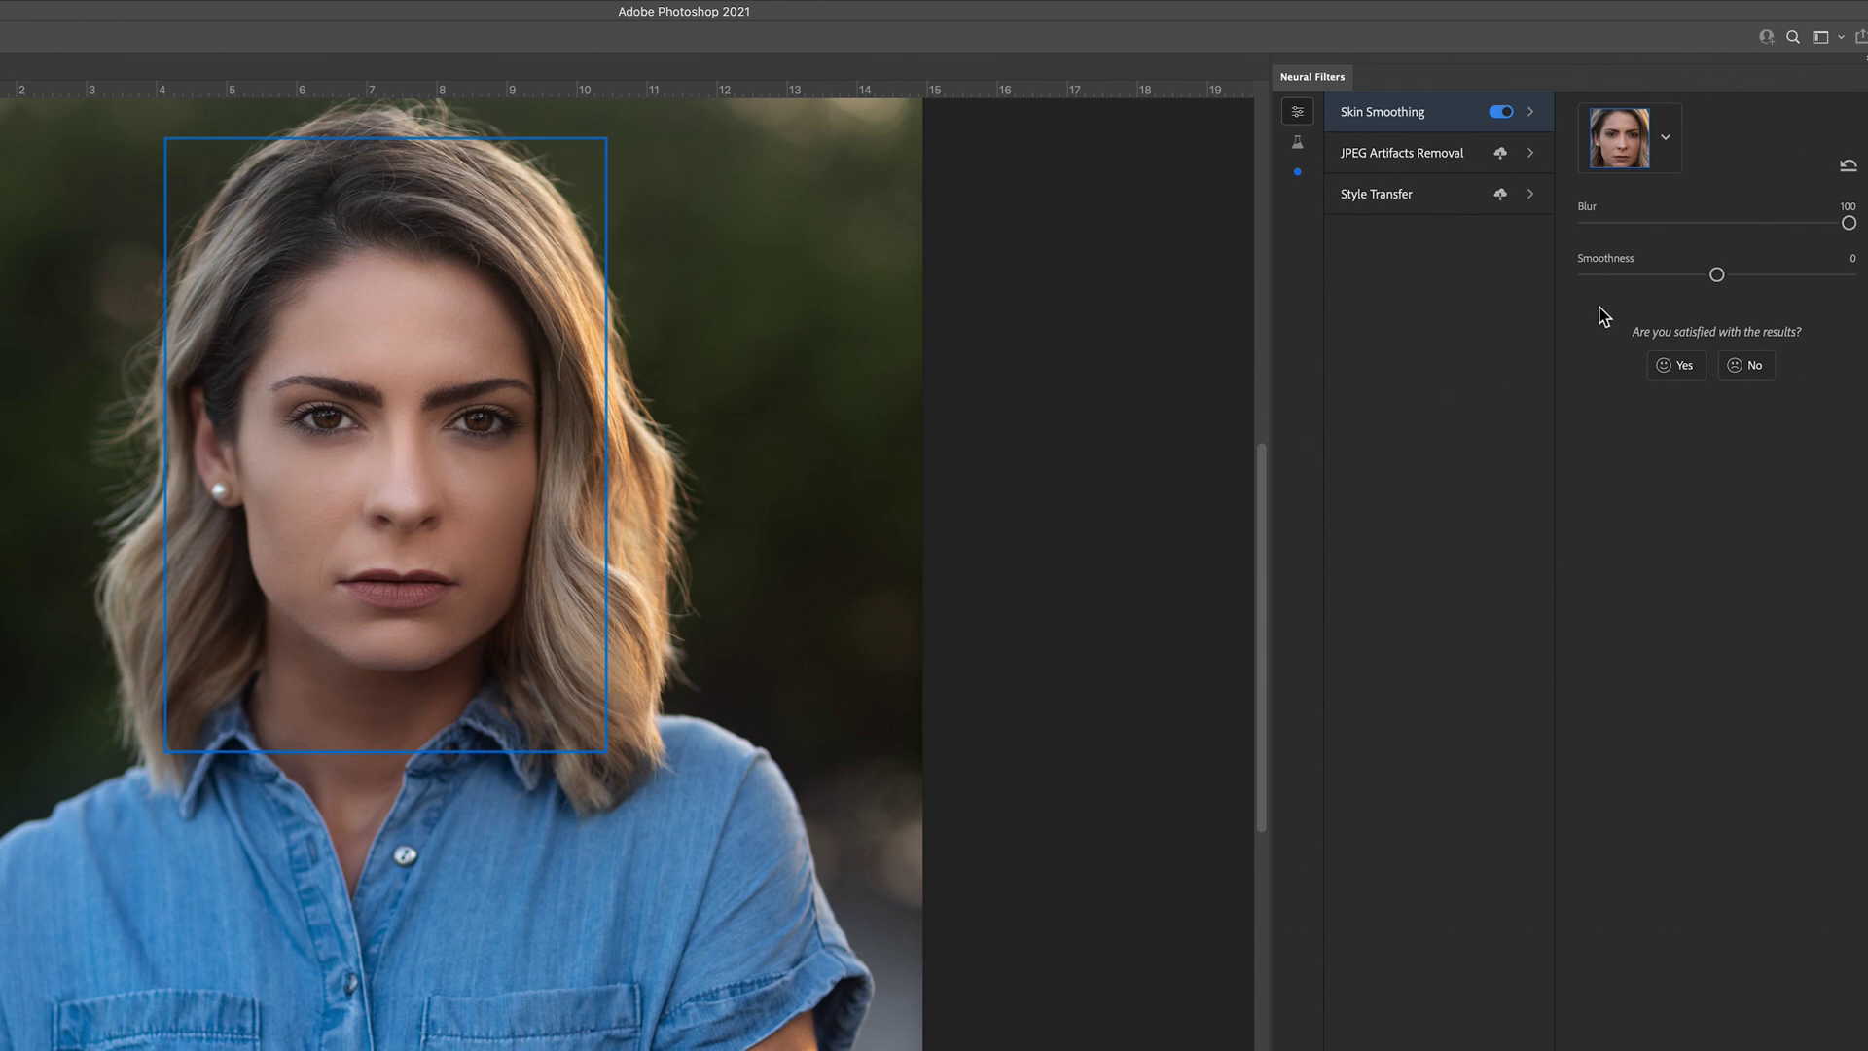
{"action": "left_click_drag", "start_coordinate": [1717, 223], "coordinate": [1678, 225]}
{"action": "left_click_drag", "start_coordinate": [1719, 277], "coordinate": [1860, 277]}
{"action": "left_click_drag", "start_coordinate": [1852, 279], "coordinate": [1534, 273]}
{"action": "left_click_drag", "start_coordinate": [1585, 276], "coordinate": [1844, 276]}
{"action": "left_click_drag", "start_coordinate": [1847, 276], "coordinate": [1763, 275]}
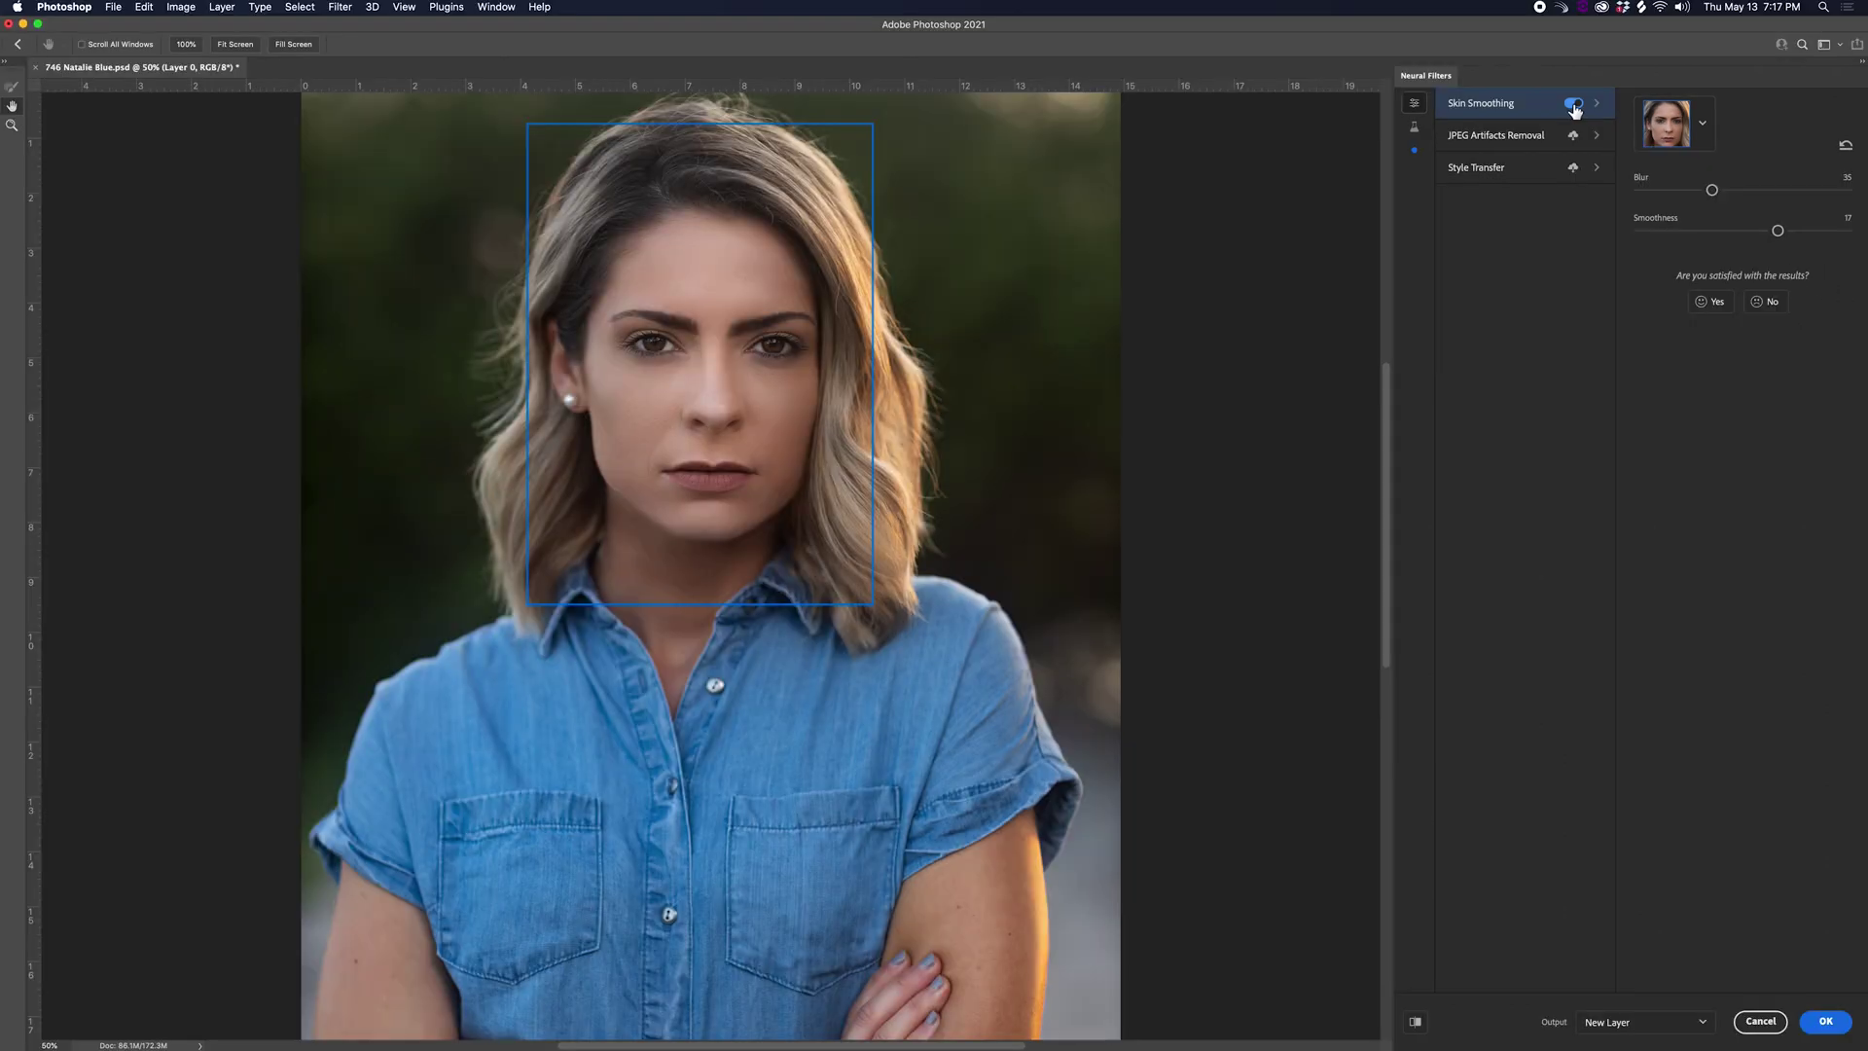
- Compare the face with Skin Smoothing off and on, including a close-up at 100% zoom
{"action": "left_click", "coordinate": [1573, 104]}
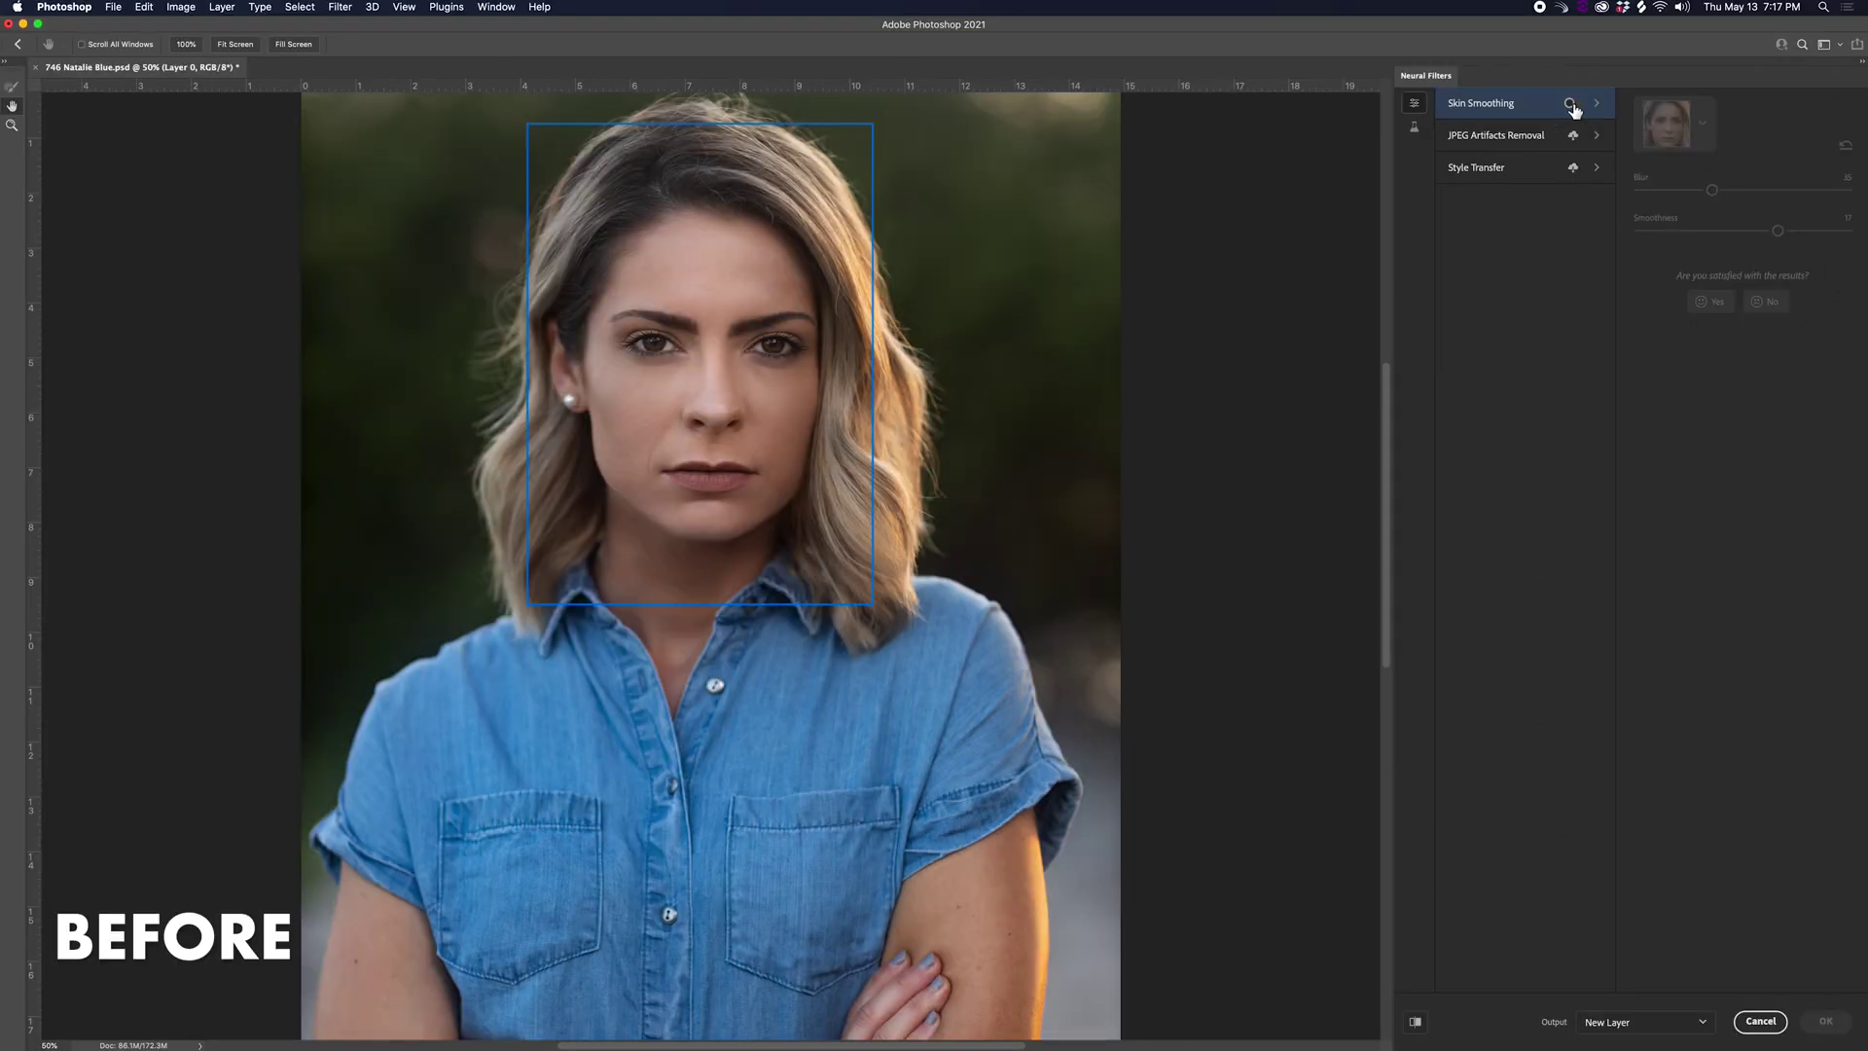
{"action": "left_click", "coordinate": [1571, 104]}
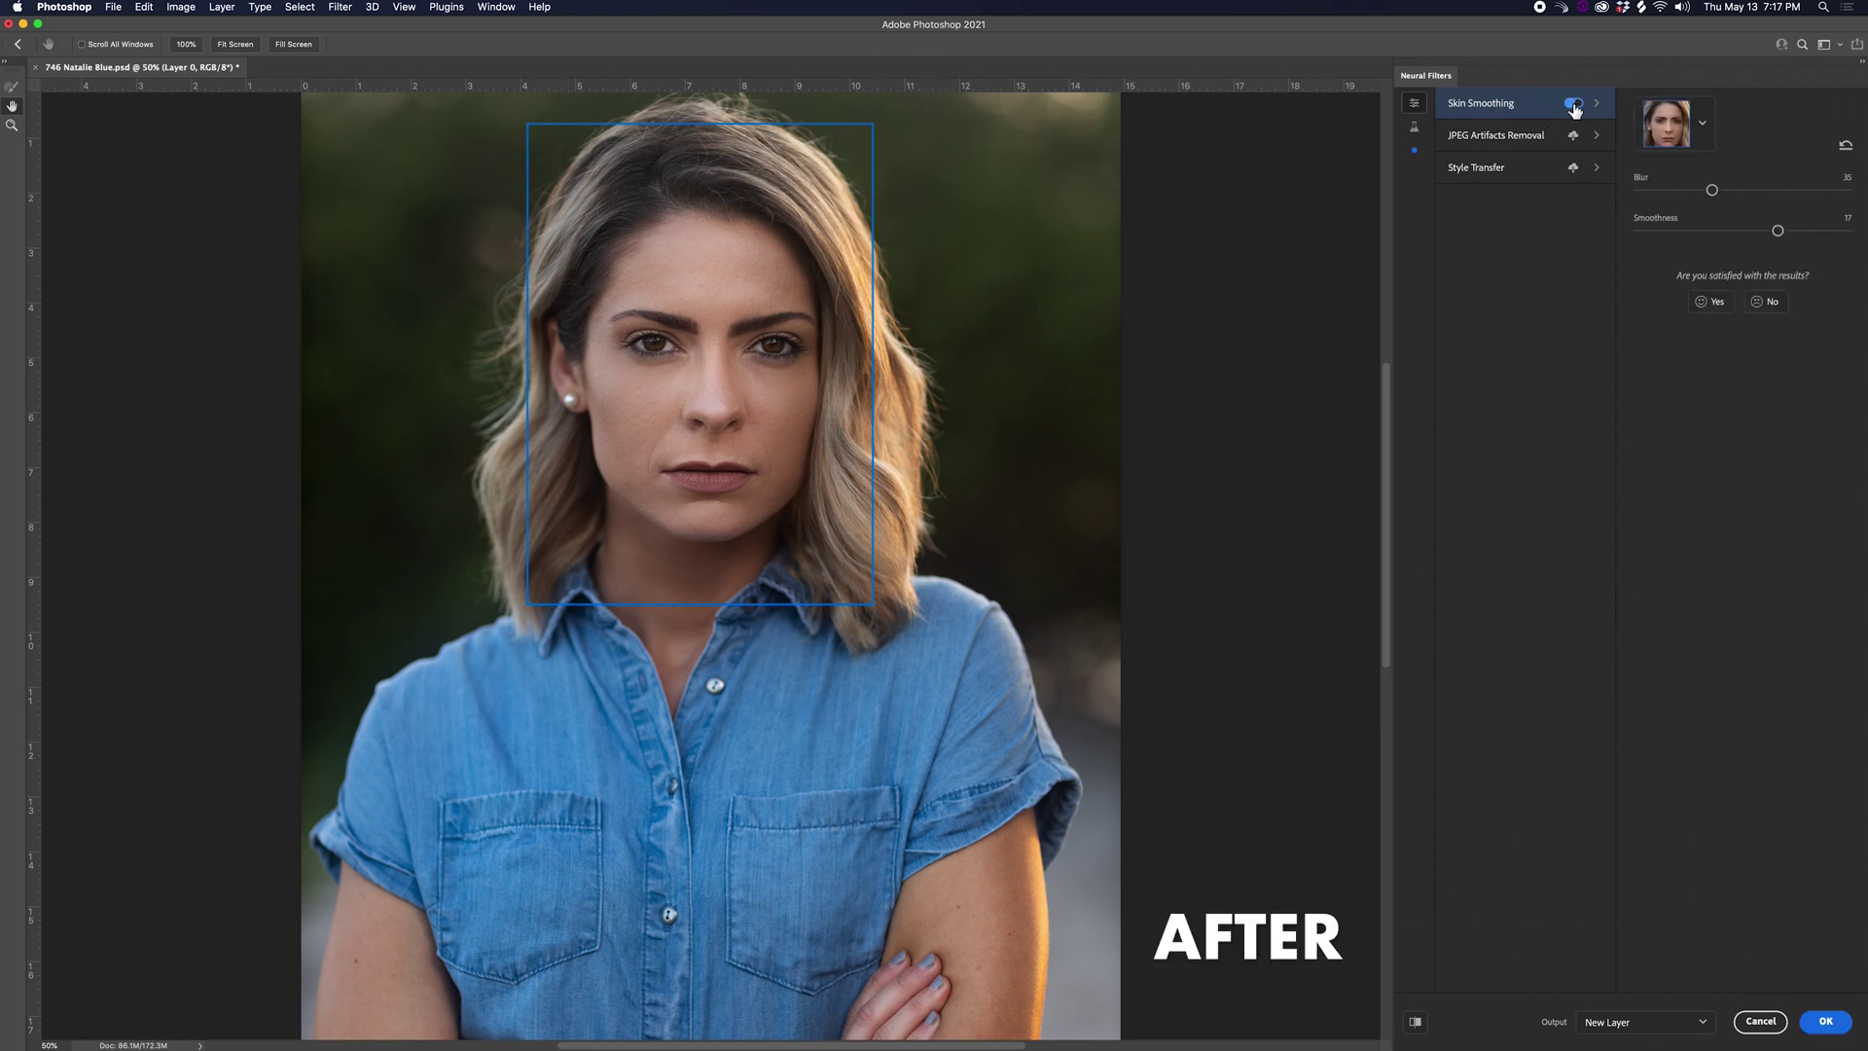
{"action": "key", "text": "super+equal"}
{"action": "left_click_drag", "start_coordinate": [1083, 196], "coordinate": [1084, 363]}
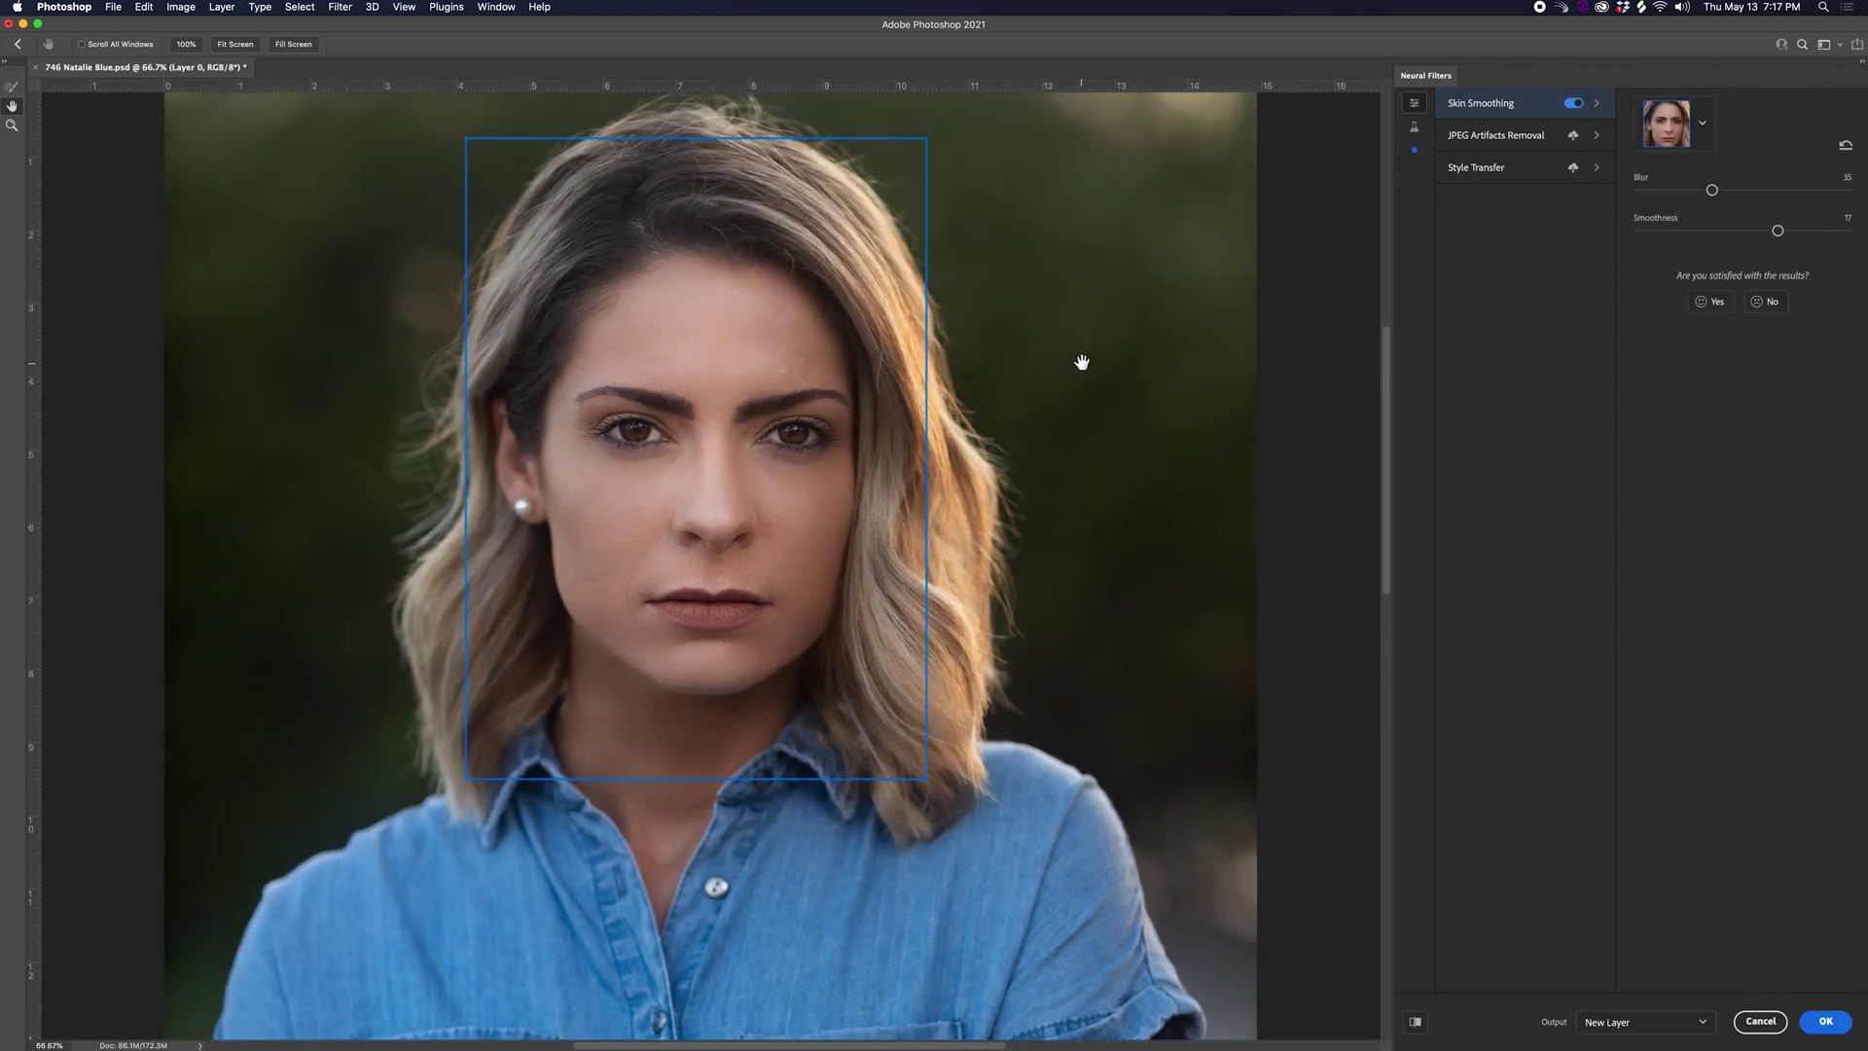
{"action": "key", "text": "super+equal"}
{"action": "left_click_drag", "start_coordinate": [1117, 292], "coordinate": [1129, 319]}
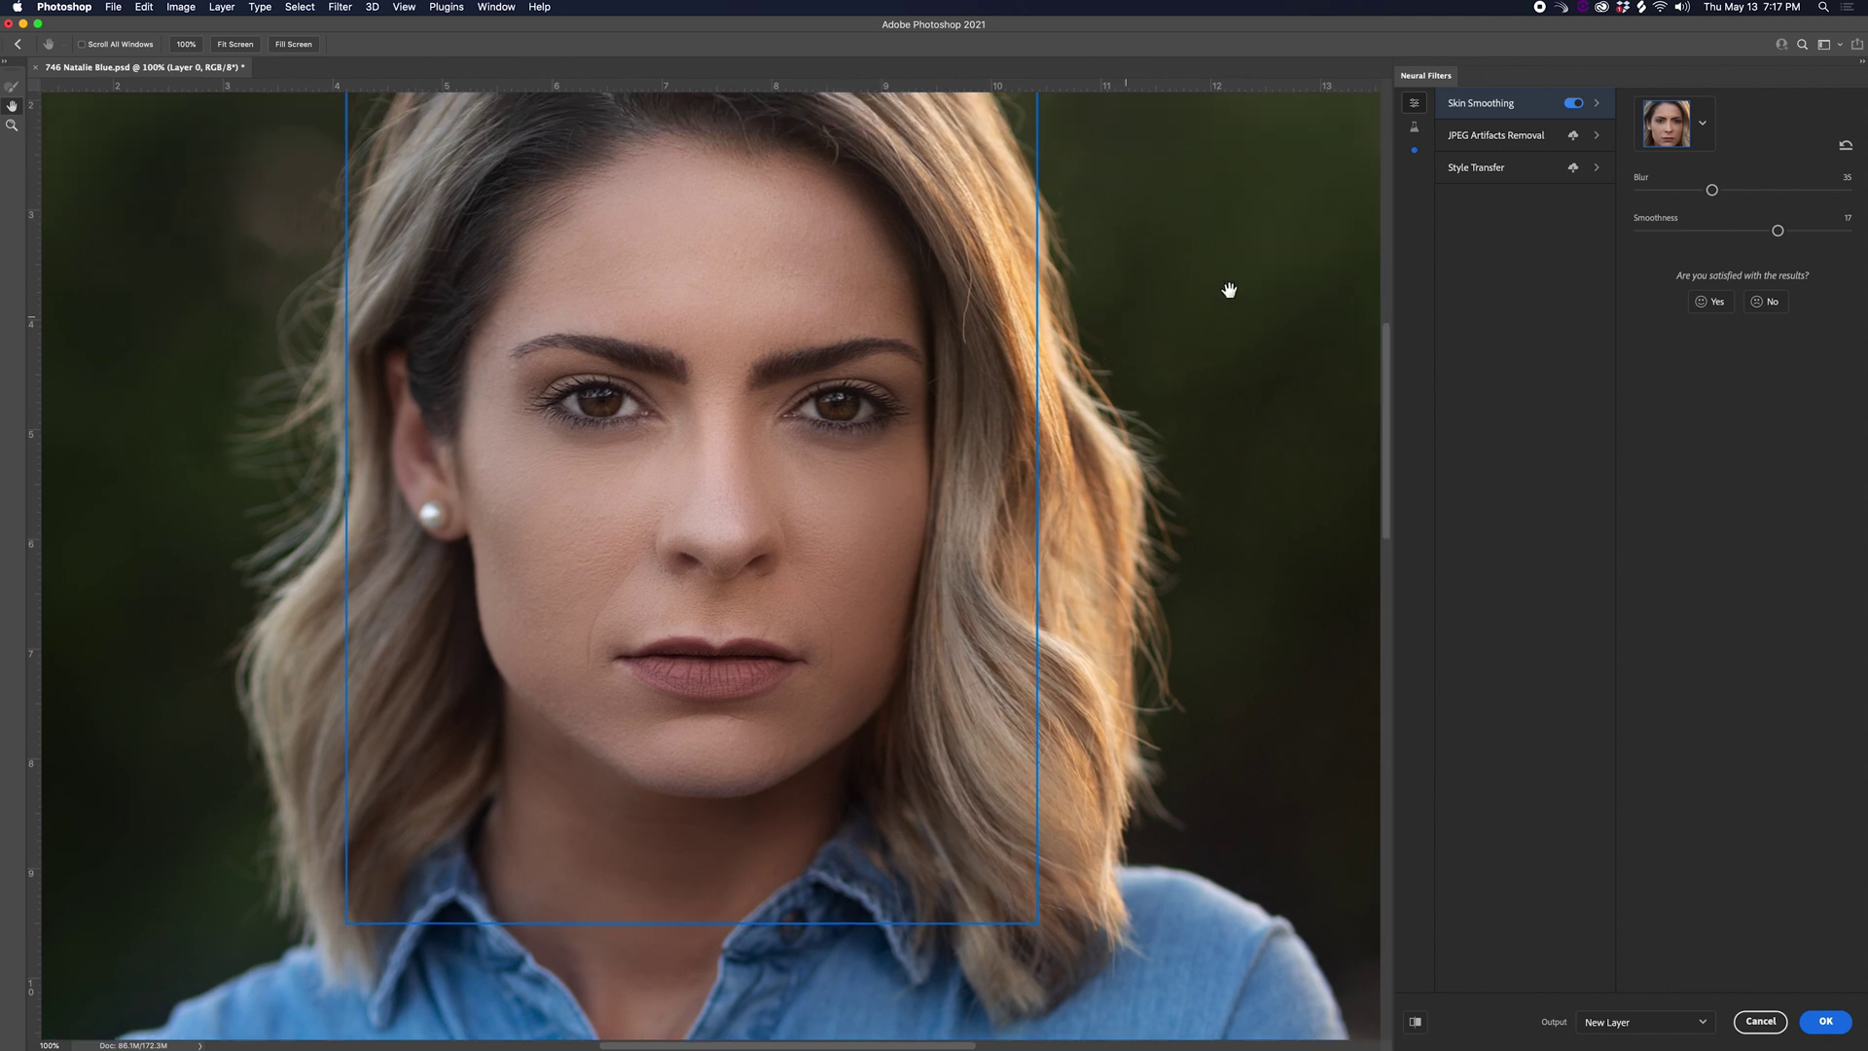
{"action": "left_click", "coordinate": [1573, 104]}
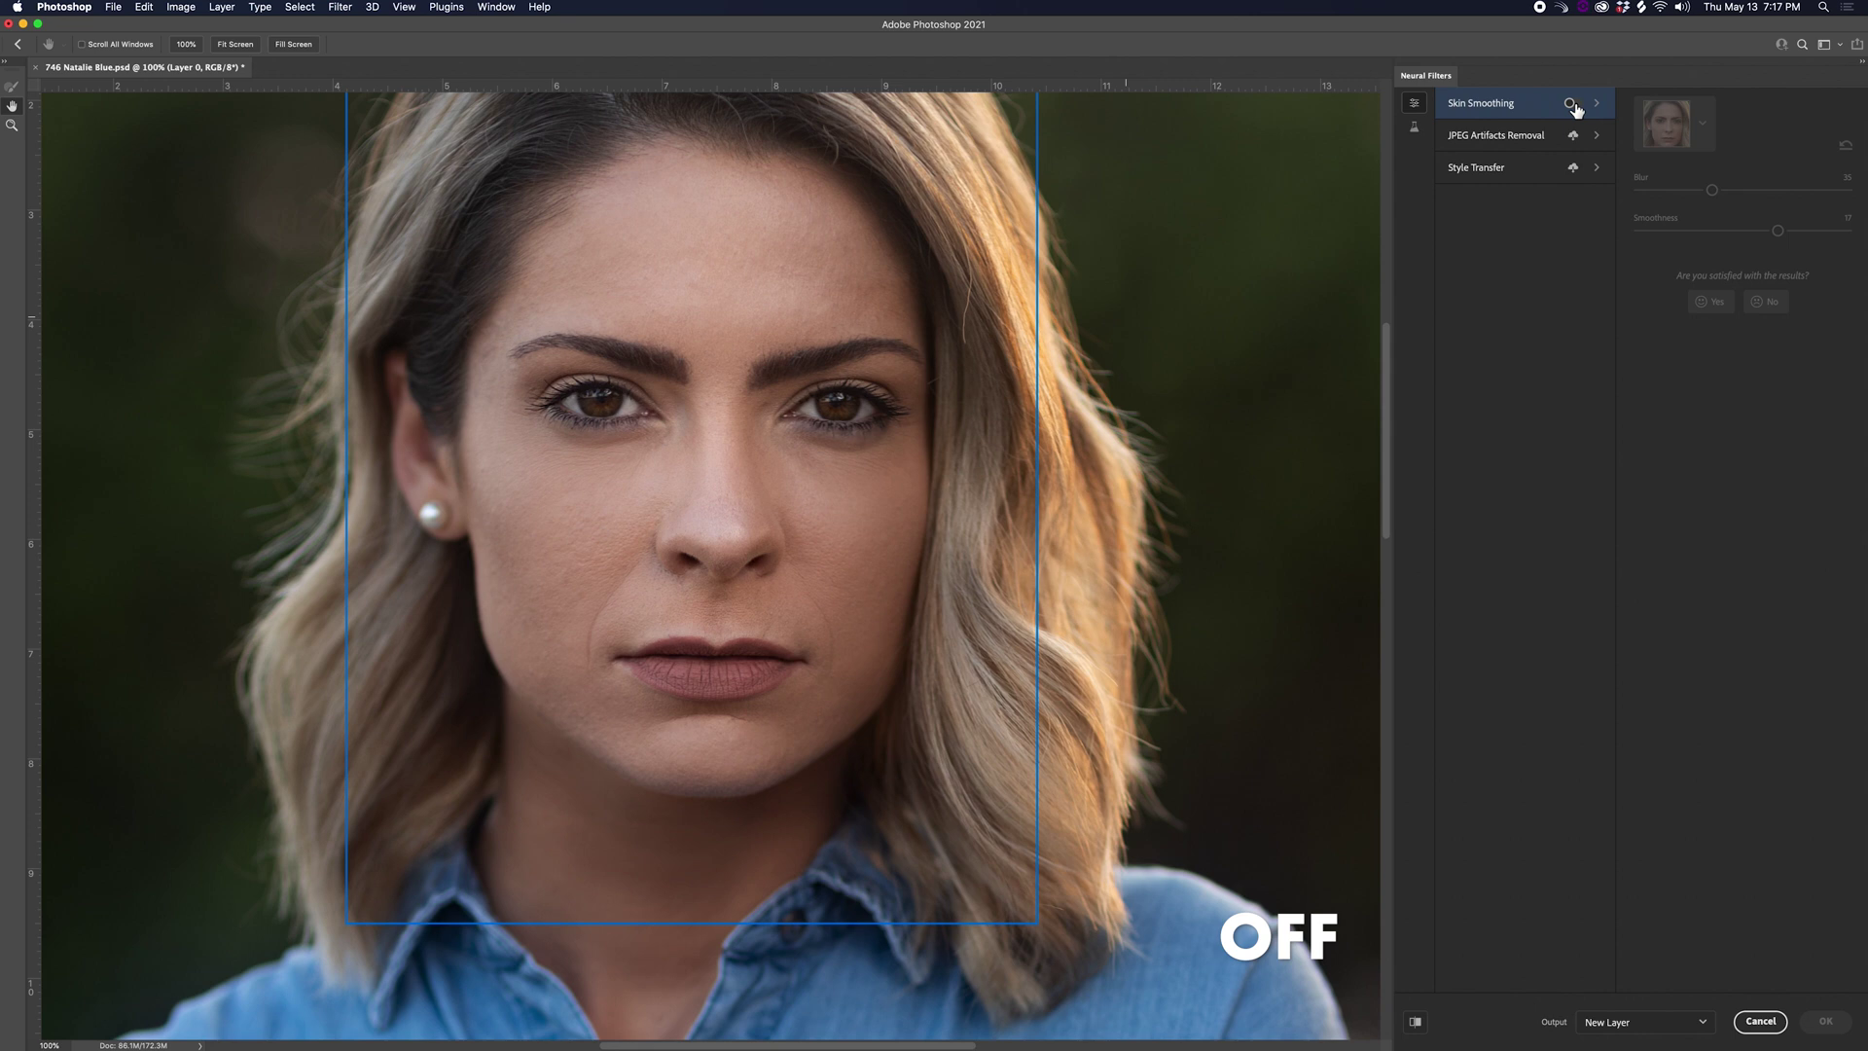
{"action": "left_click", "coordinate": [1572, 105]}
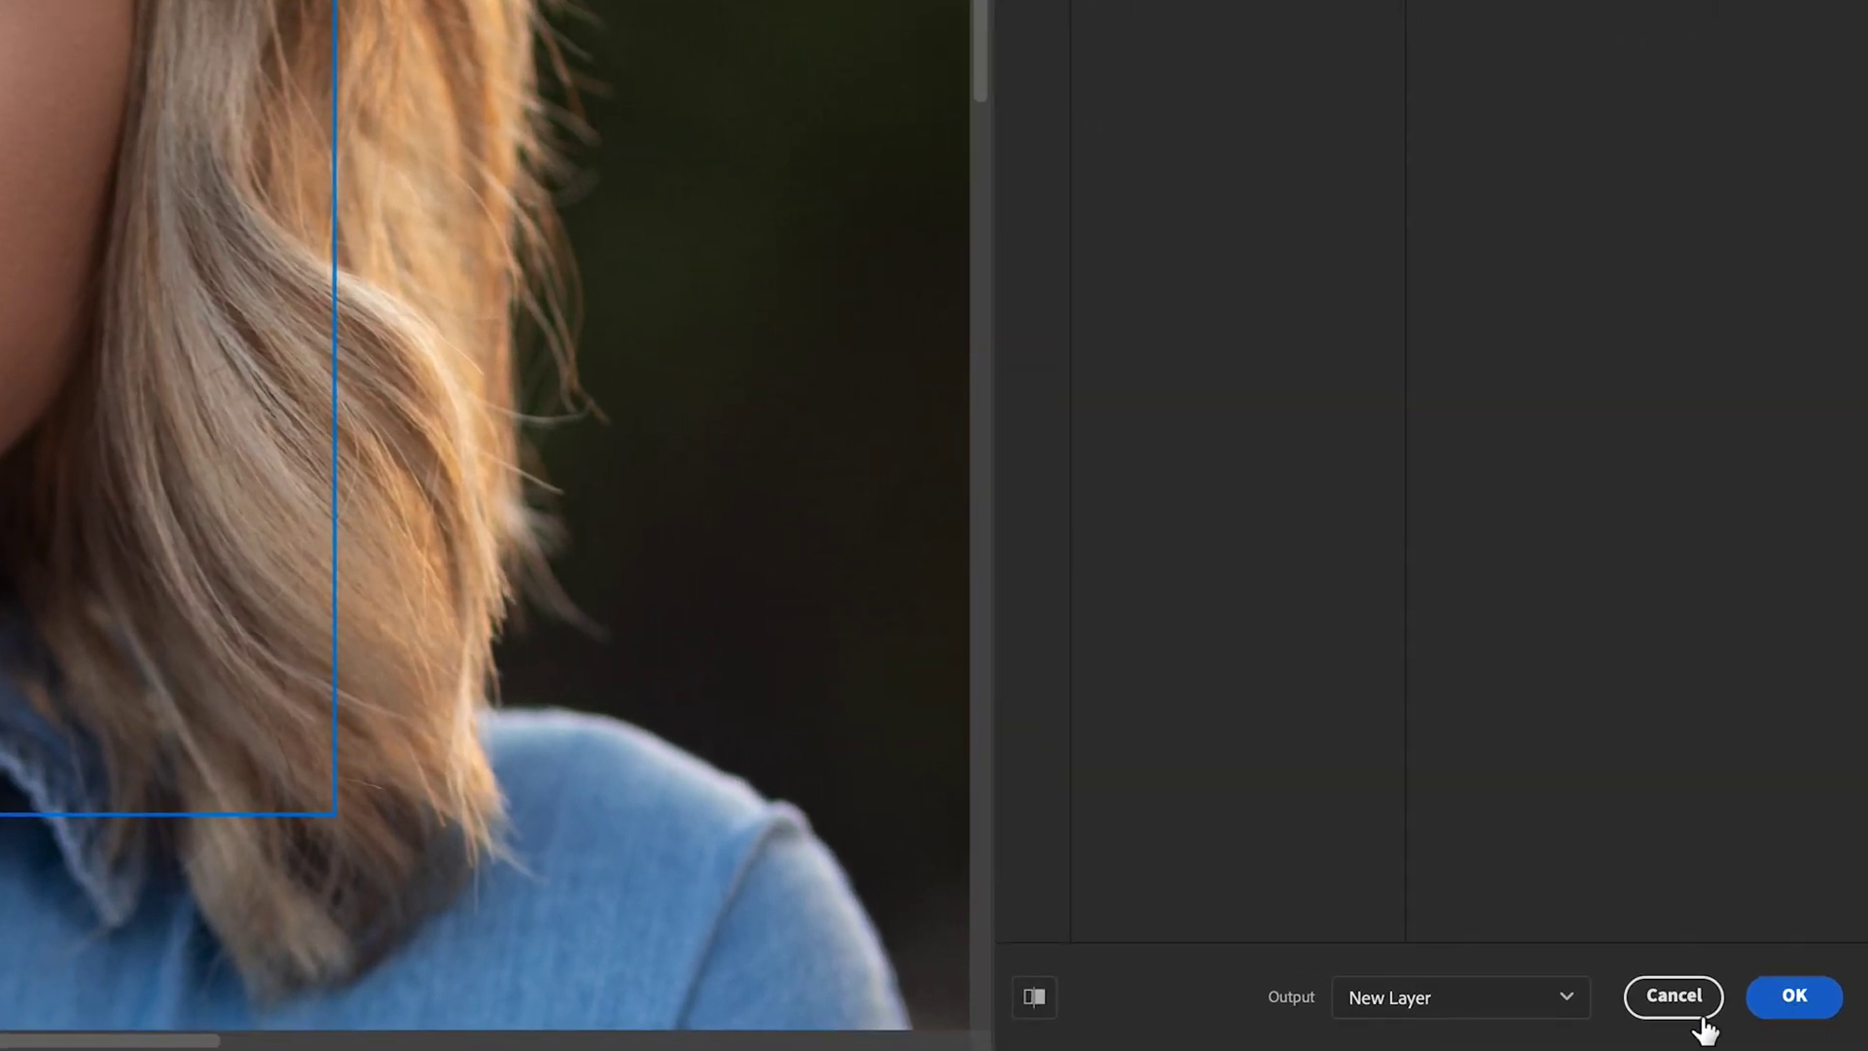
- Output the skin smoothing to a new layer and set that layer's opacity to 78%
{"action": "left_click", "coordinate": [1575, 1017]}
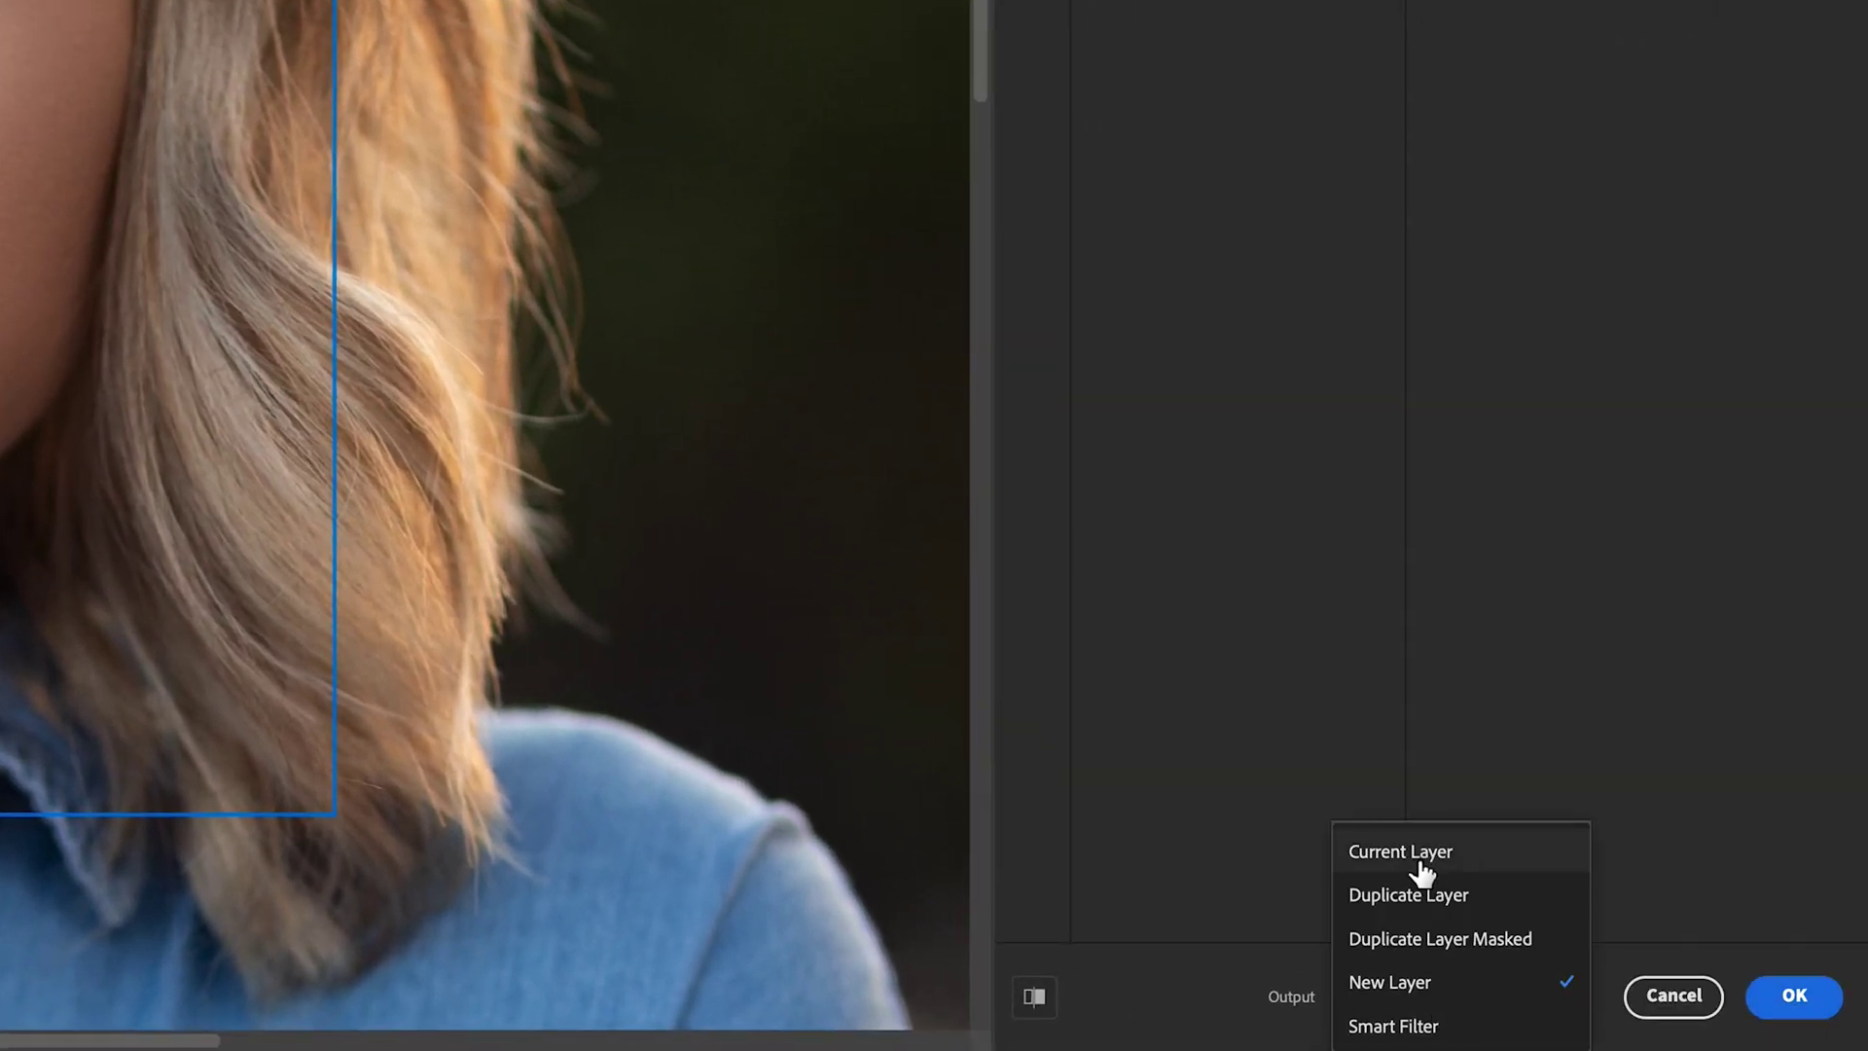
{"action": "left_click", "coordinate": [1422, 985]}
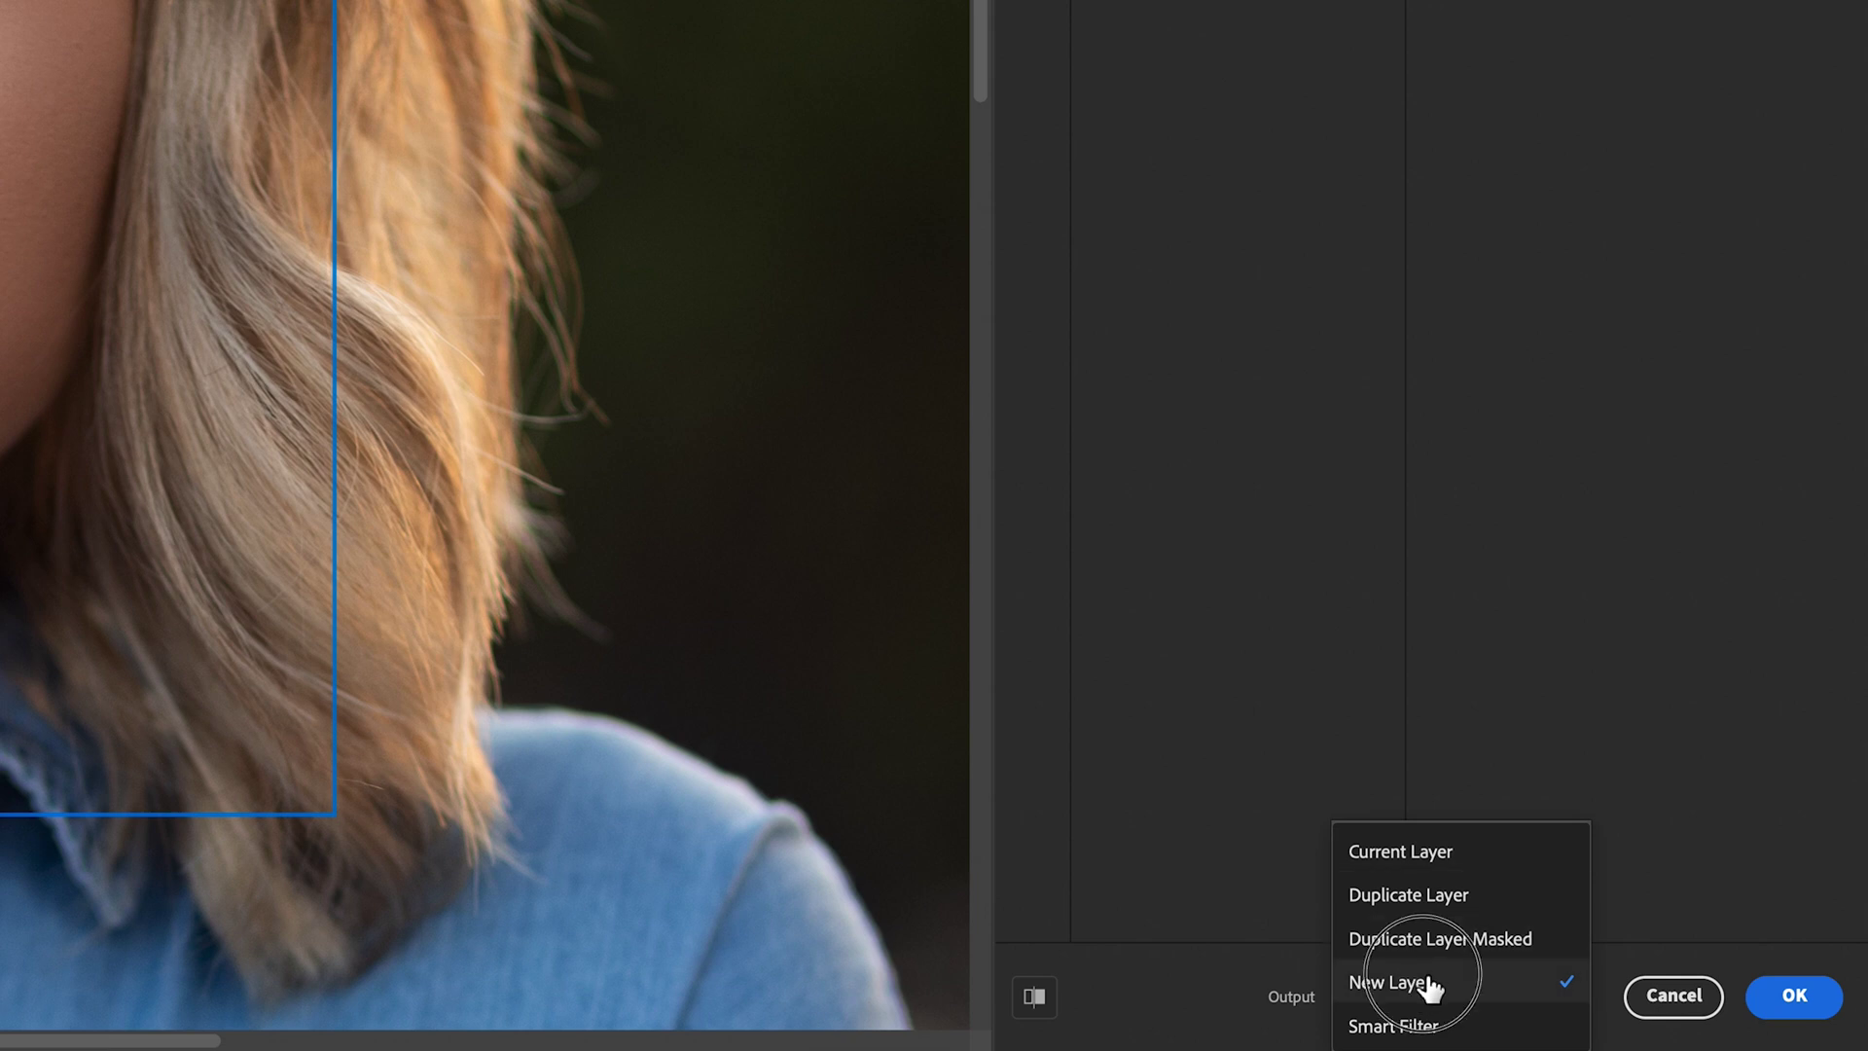
{"action": "left_click", "coordinate": [1793, 1000]}
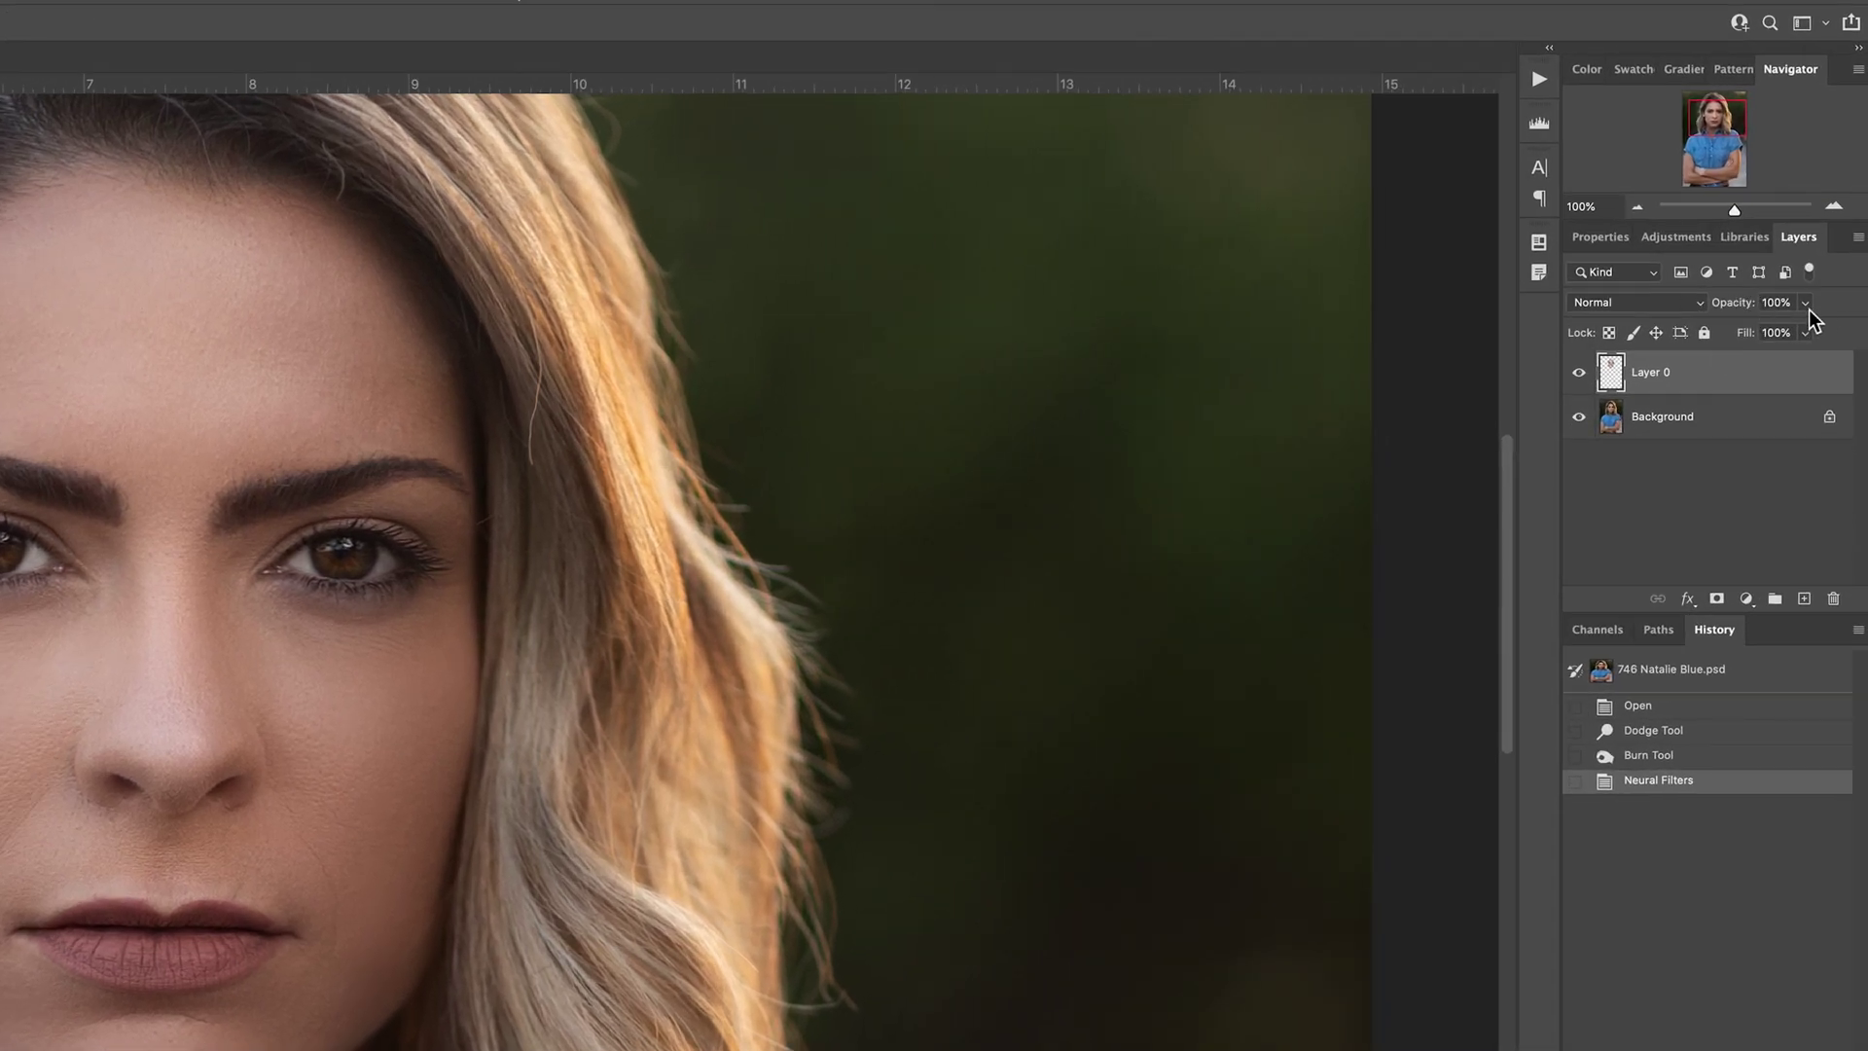
{"action": "left_click", "coordinate": [1805, 304]}
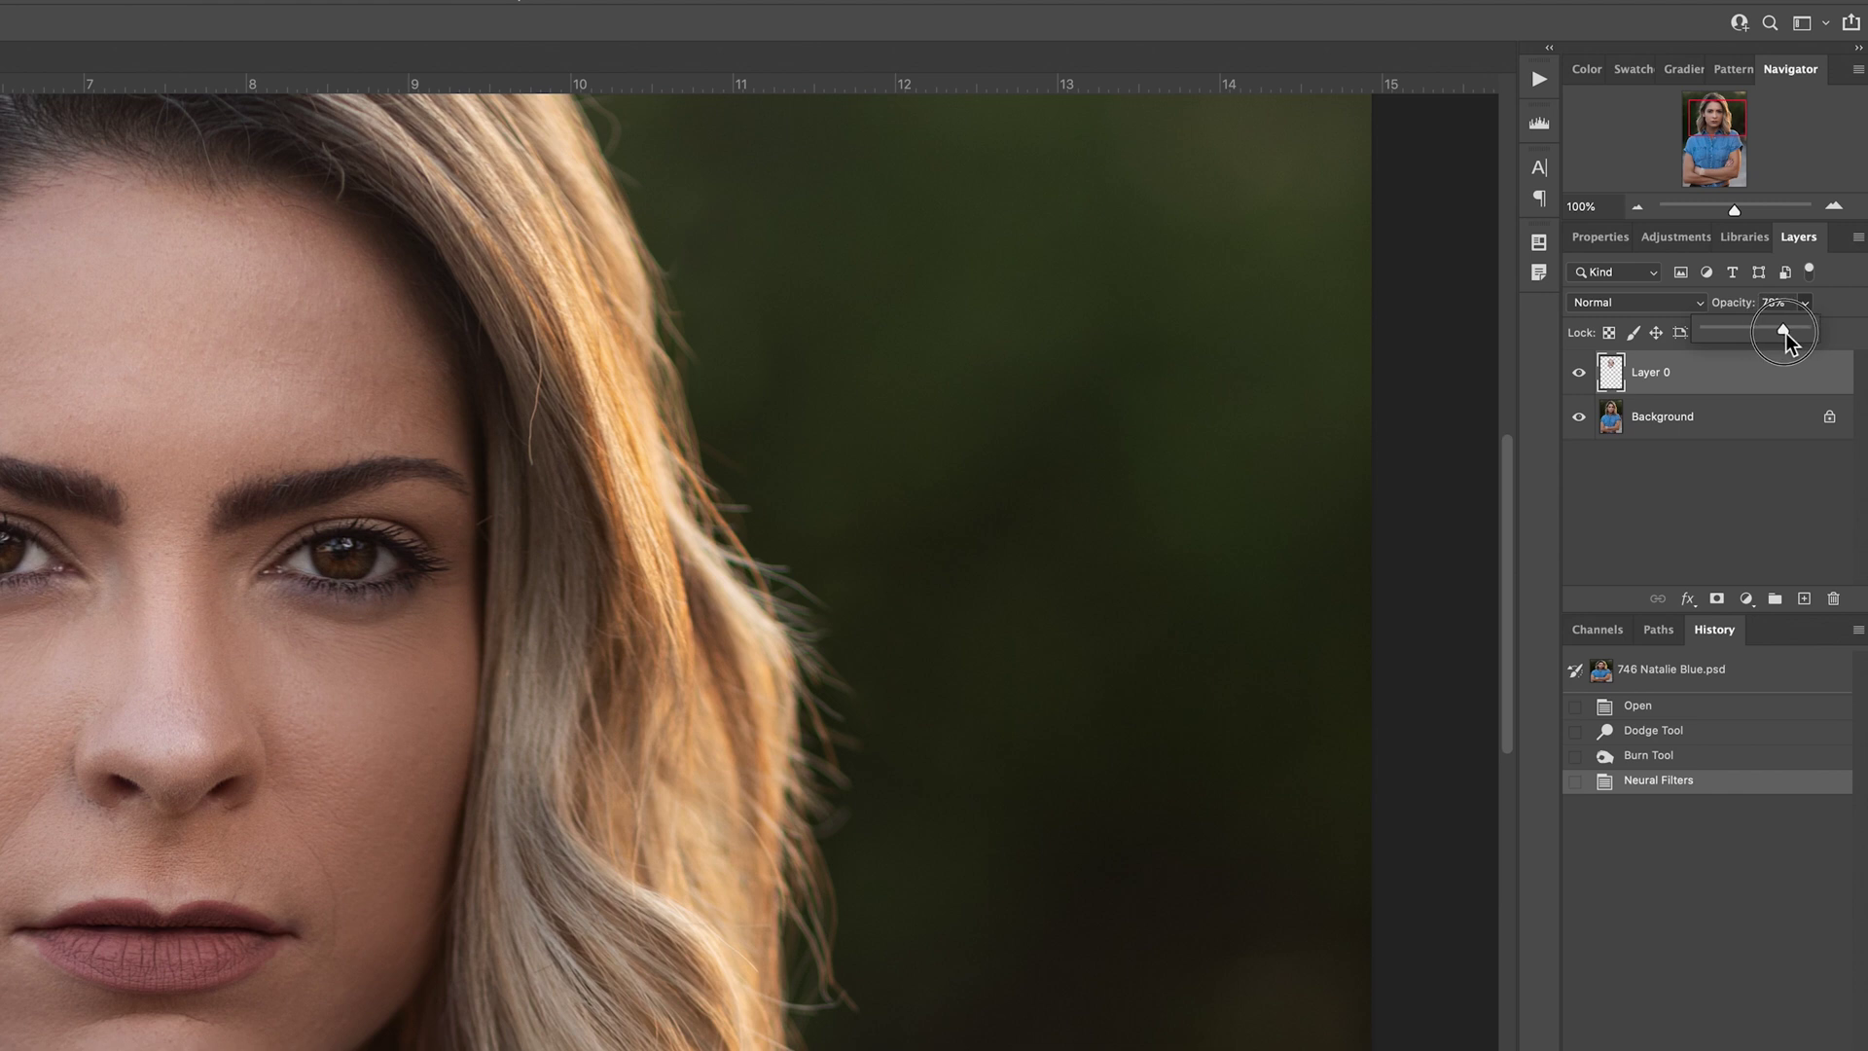
{"action": "left_click_drag", "start_coordinate": [1785, 332], "coordinate": [1784, 333]}
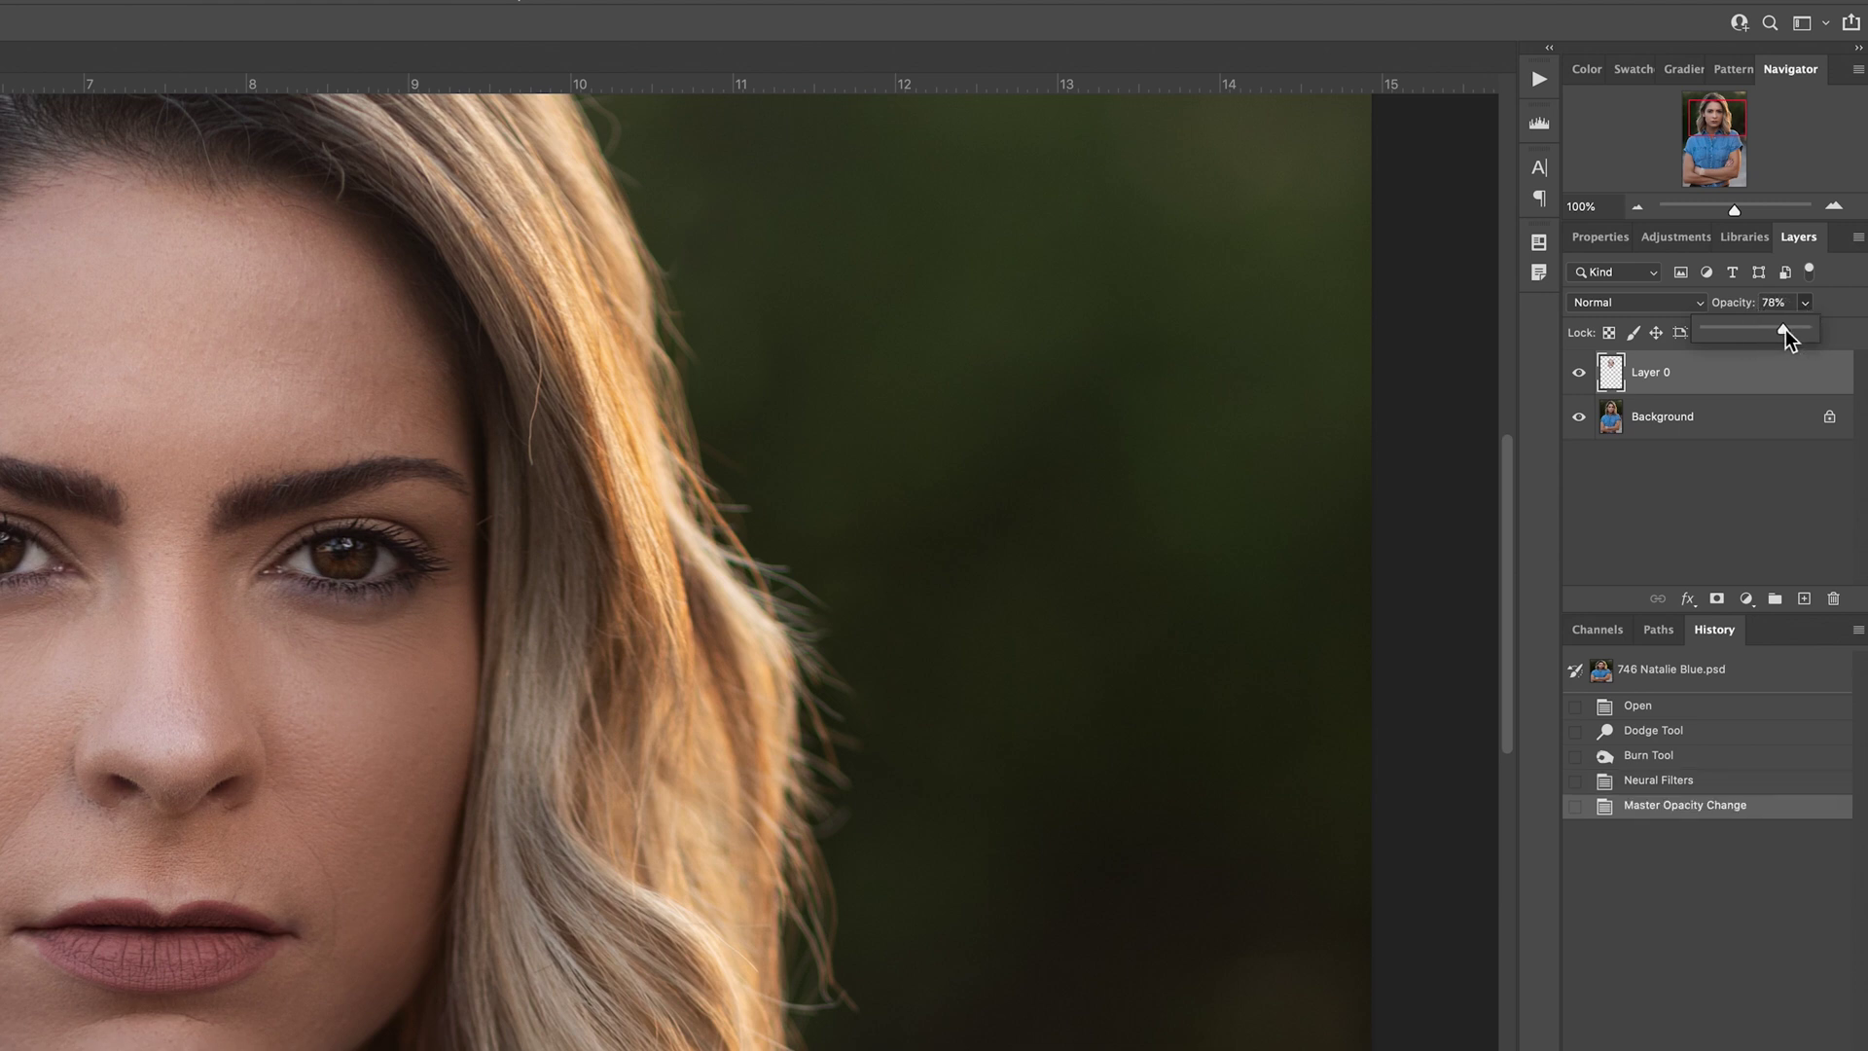
- Raise the skin smoothing layer's opacity to 100% and compare the portrait with that layer hidden and shown
{"action": "left_click_drag", "start_coordinate": [1784, 332], "coordinate": [1839, 354]}
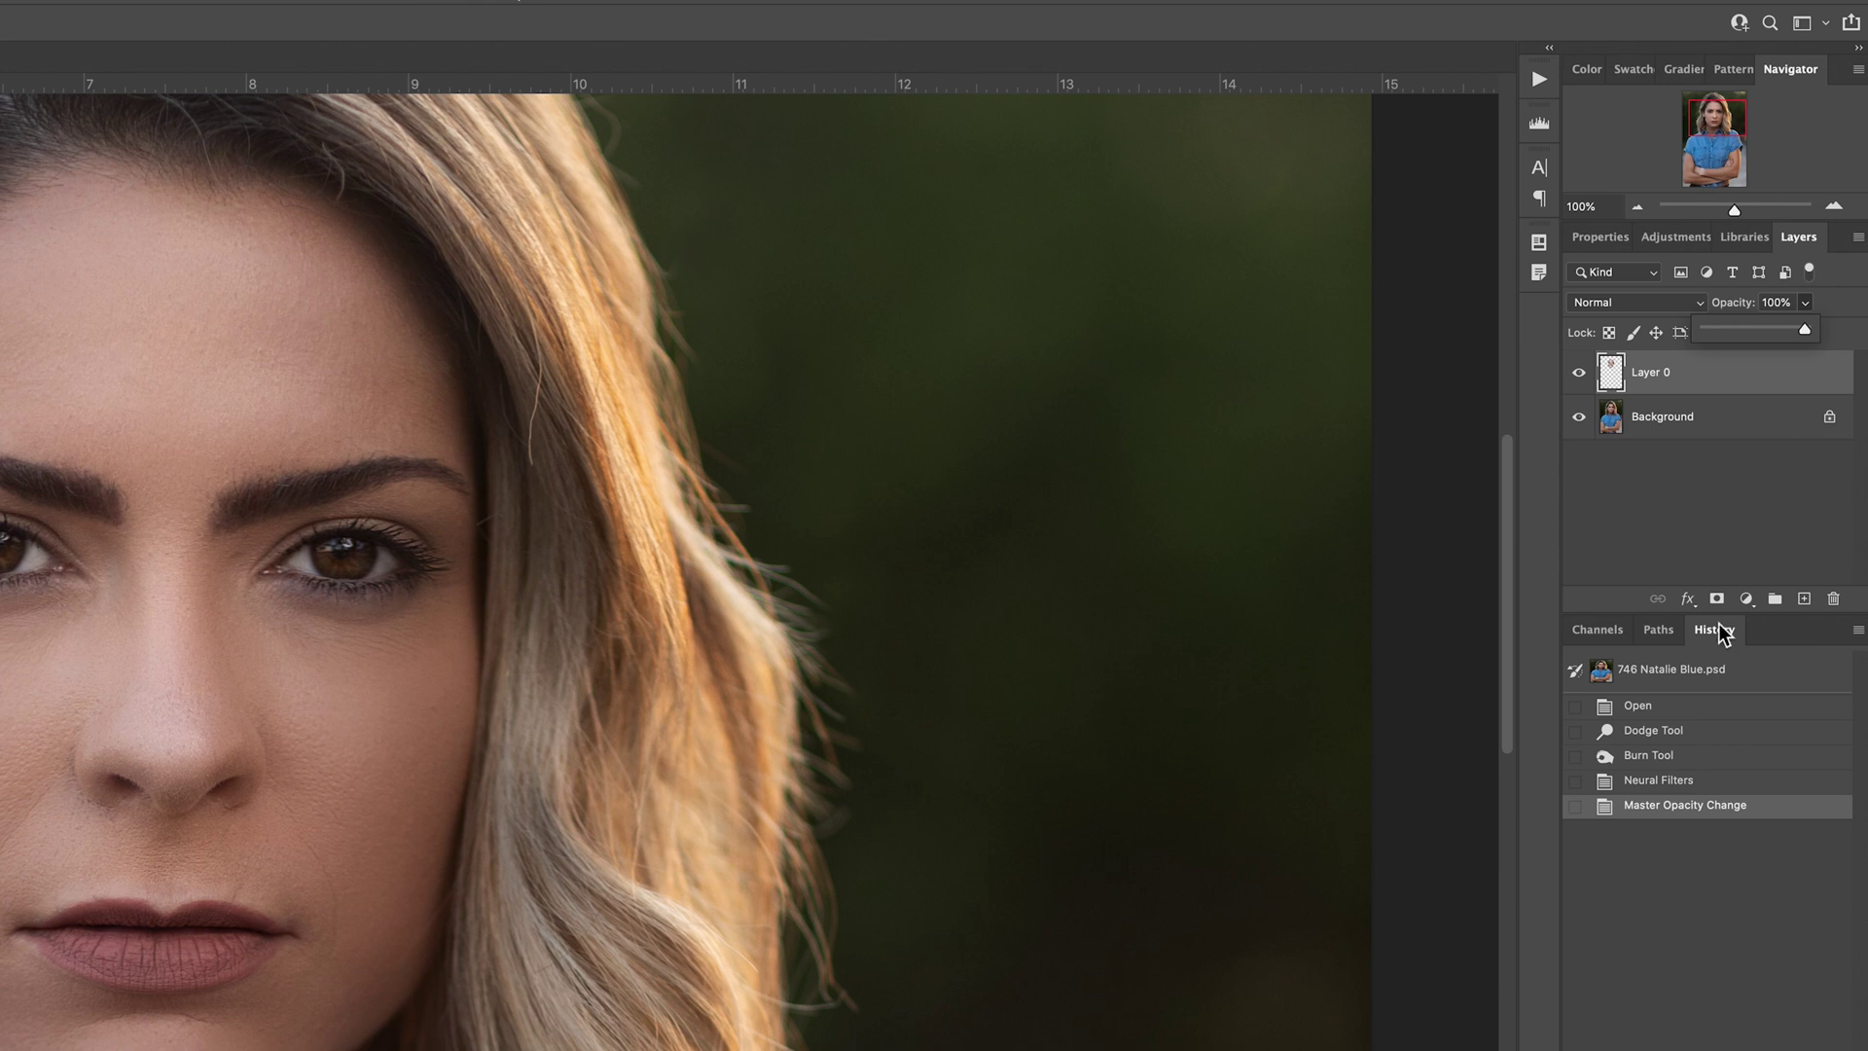
{"action": "left_click", "coordinate": [1578, 374]}
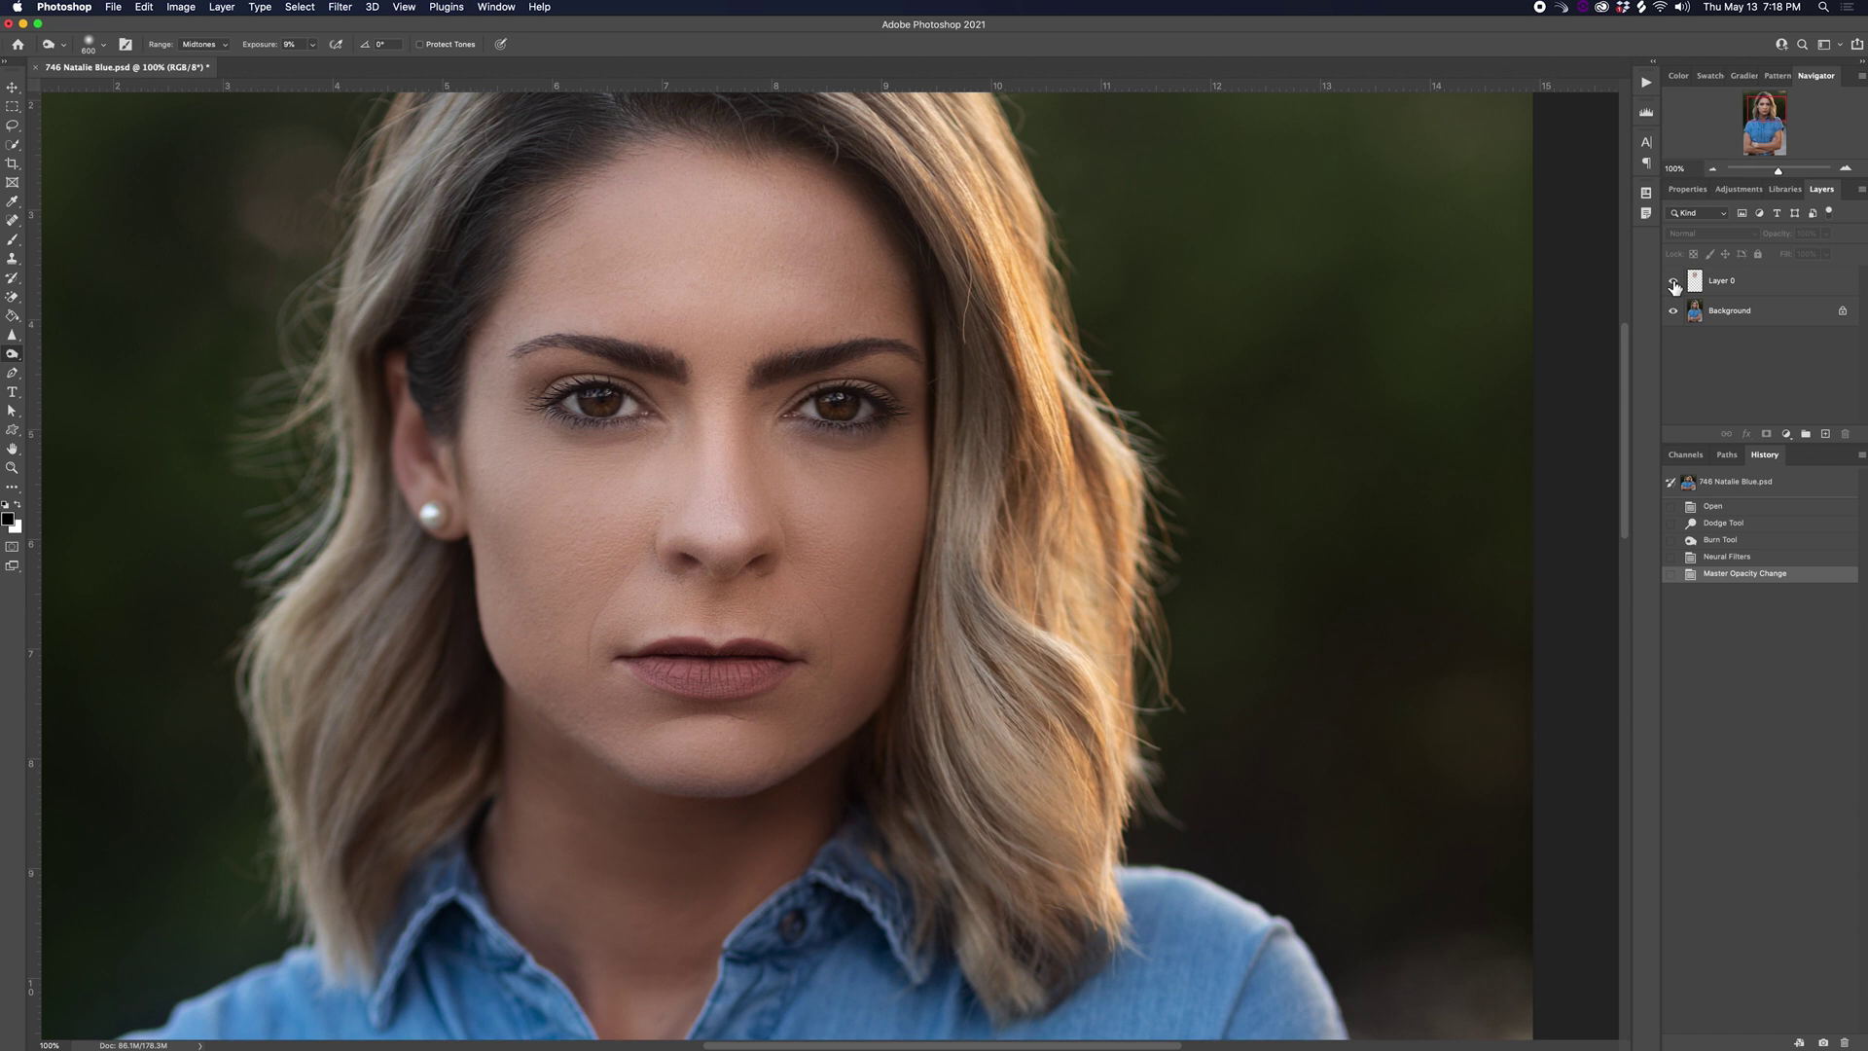
{"action": "key", "text": "super+minus"}
{"action": "key", "text": "super+minus"}
{"action": "key", "text": "super+minus"}
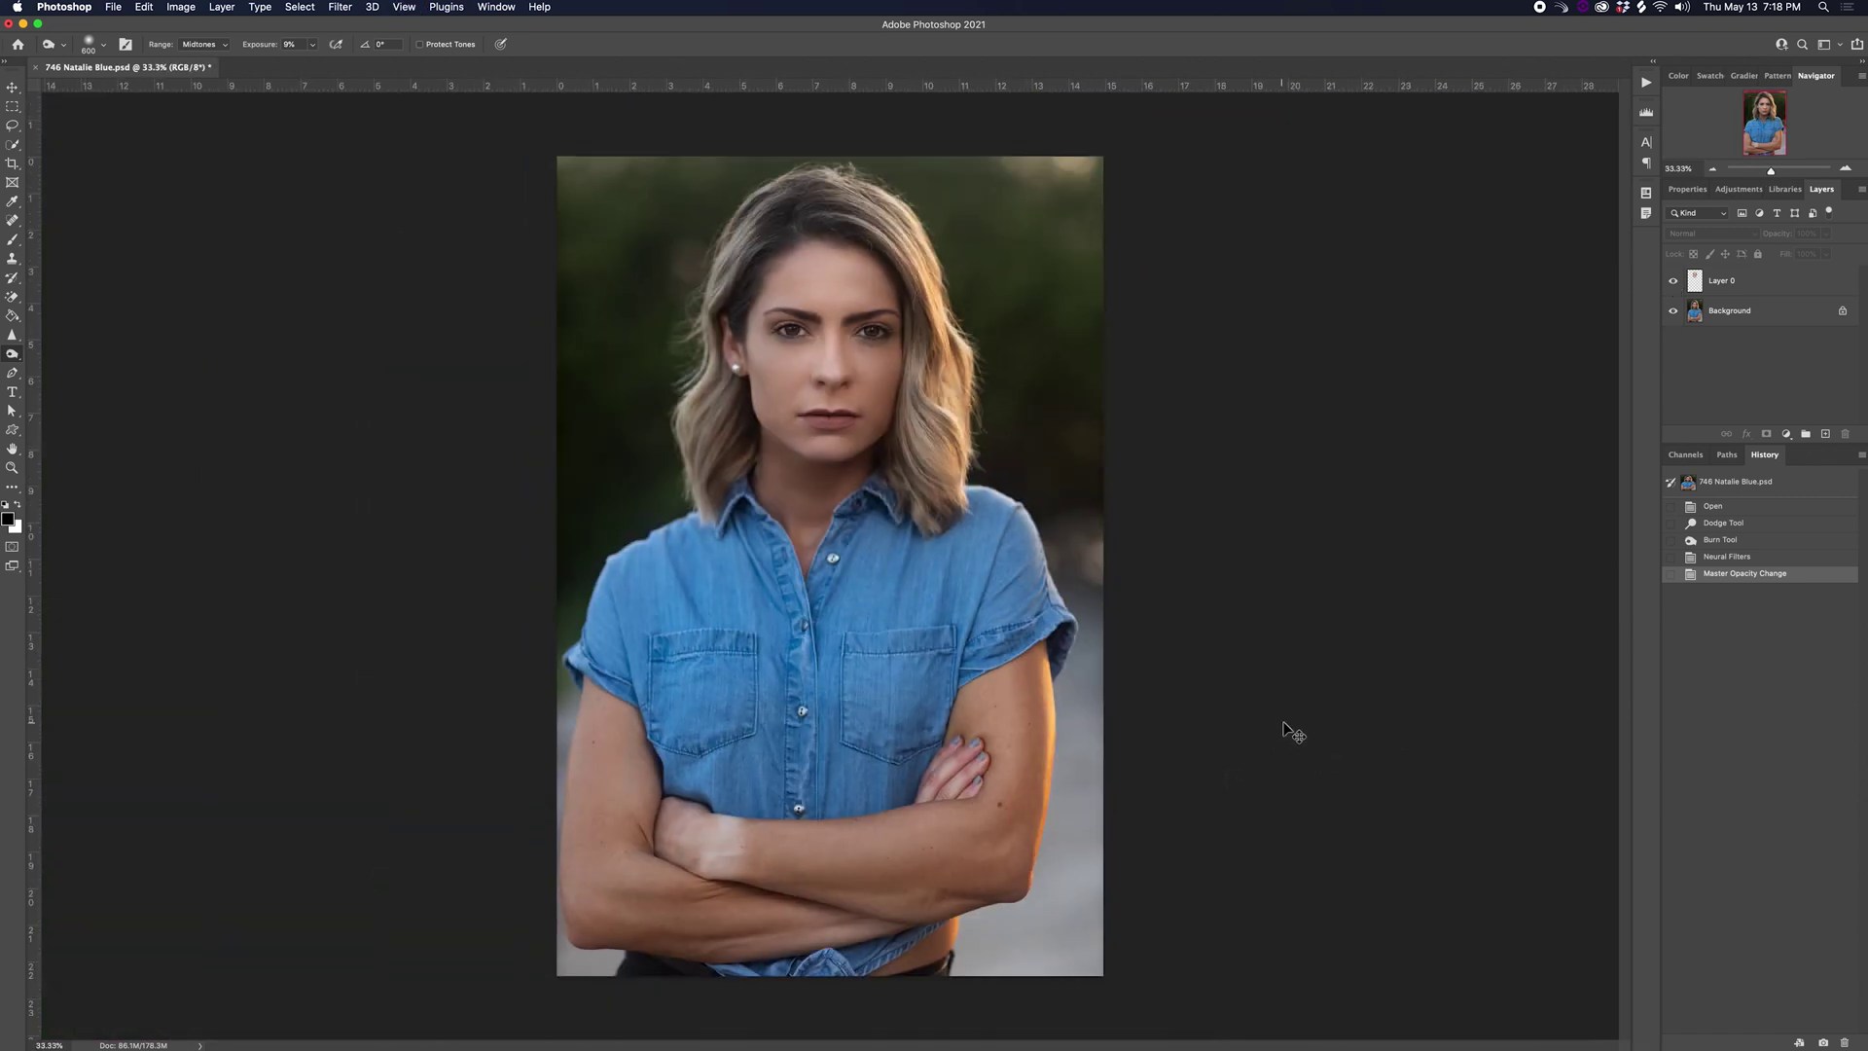
- Set the skin smoothing layer's opacity to 80%
{"action": "key", "text": "super+plus"}
{"action": "scroll", "coordinate": [1362, 545], "scroll_direction": "up", "scroll_amount": 1}
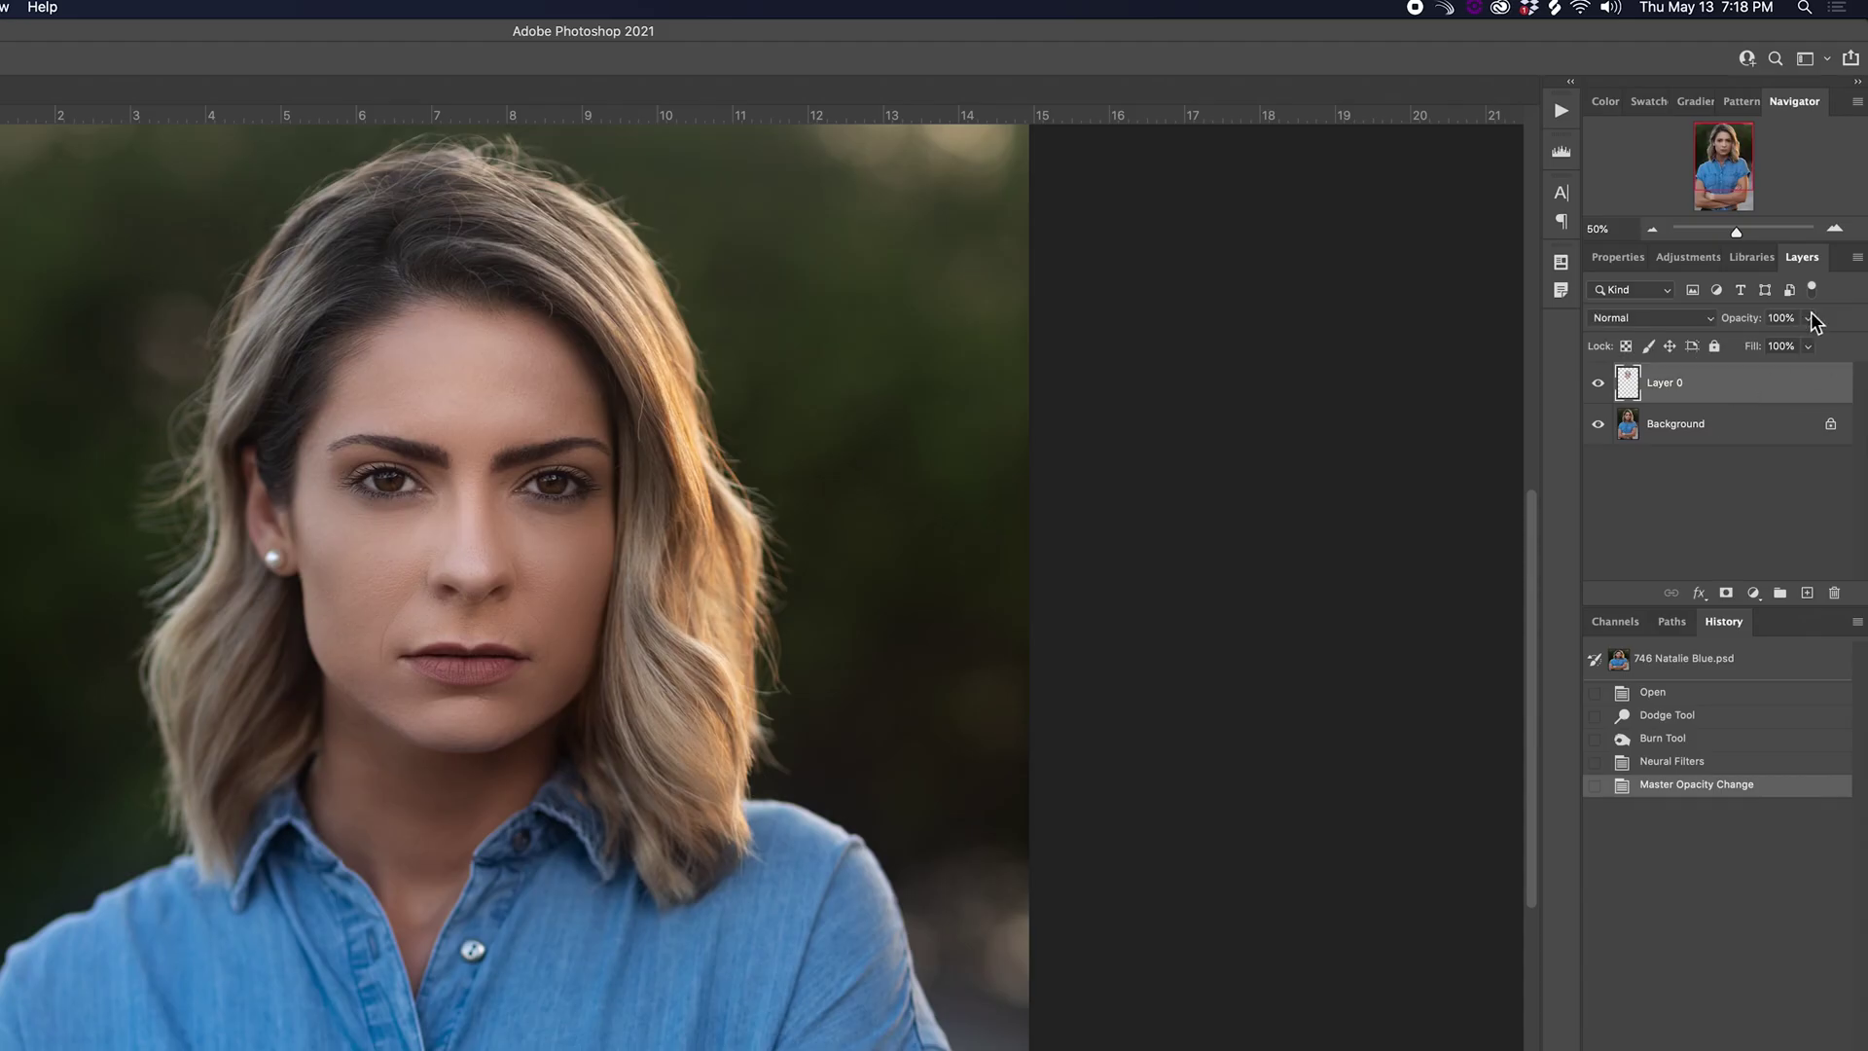
{"action": "left_click", "coordinate": [1808, 318]}
{"action": "left_click_drag", "start_coordinate": [1811, 343], "coordinate": [1794, 345]}
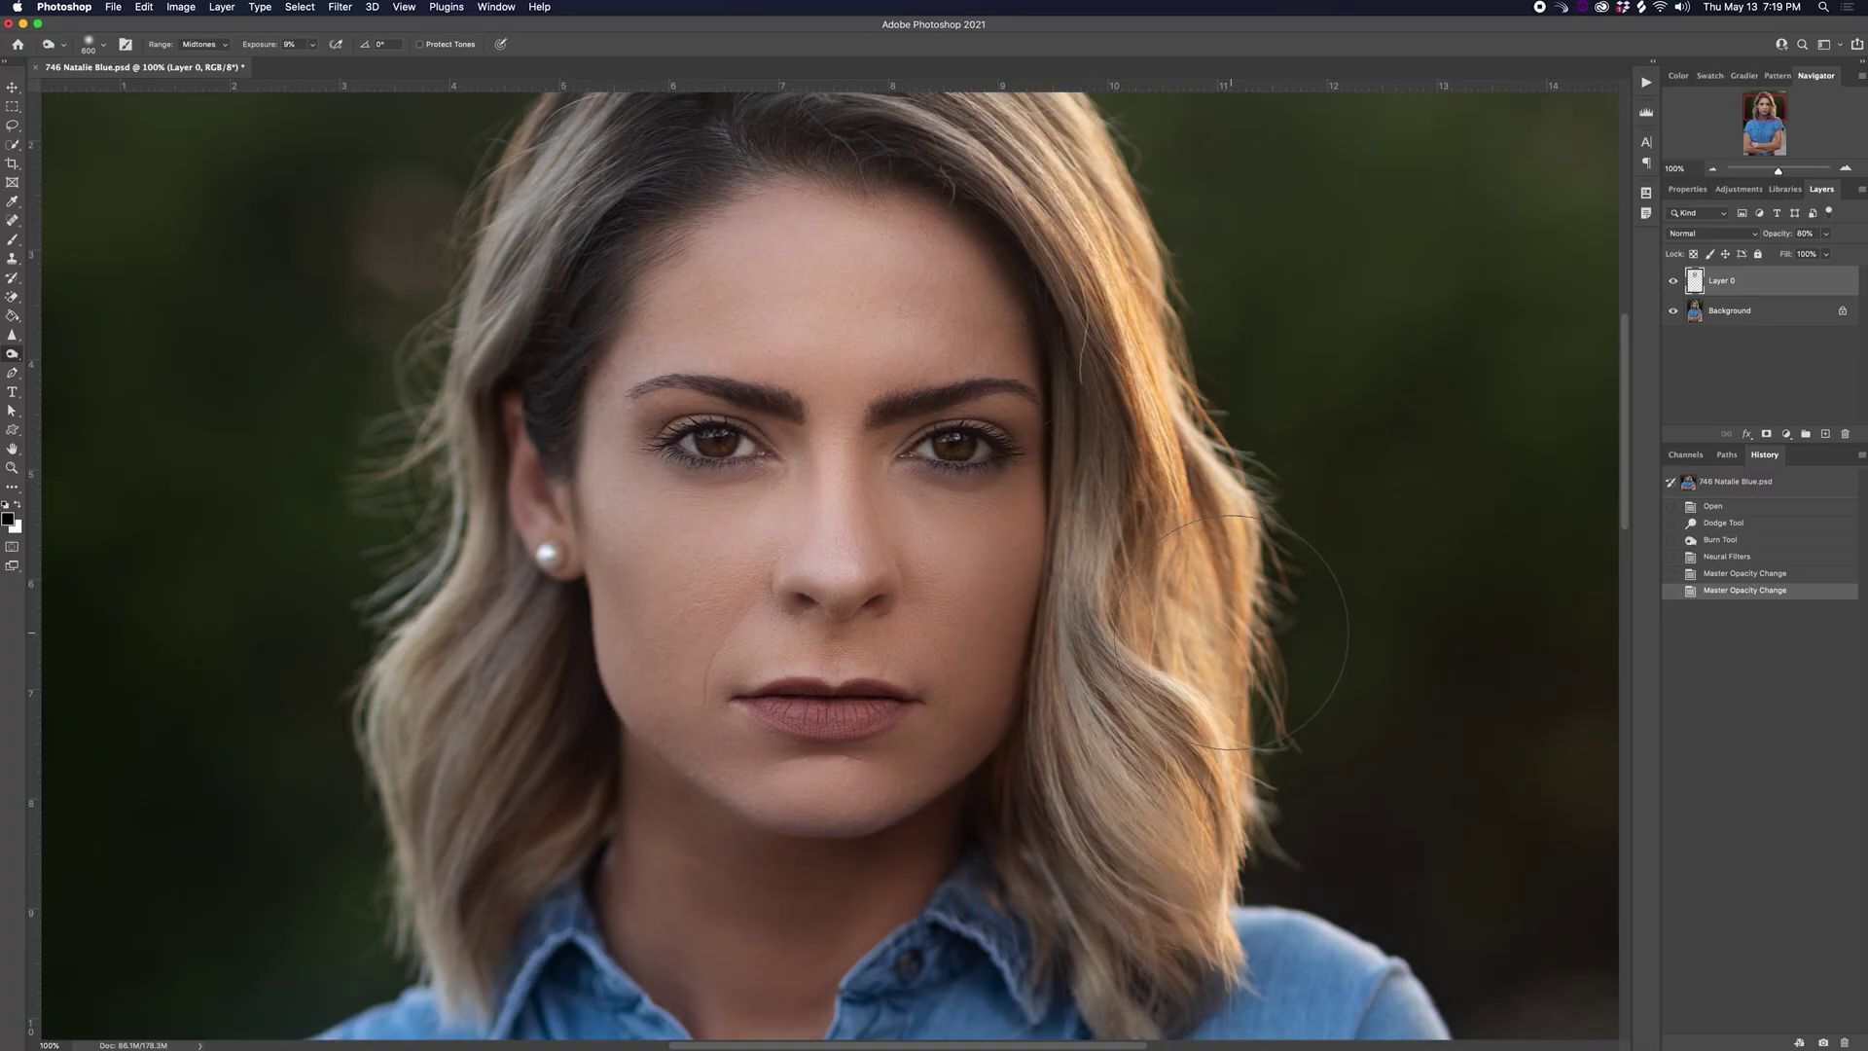
- Hide the smoothing layer and heal blemishes on the Background layer along the jaw, chin, cheek and nose bridge with the Spot Healing Brush
{"action": "key", "text": "j"}
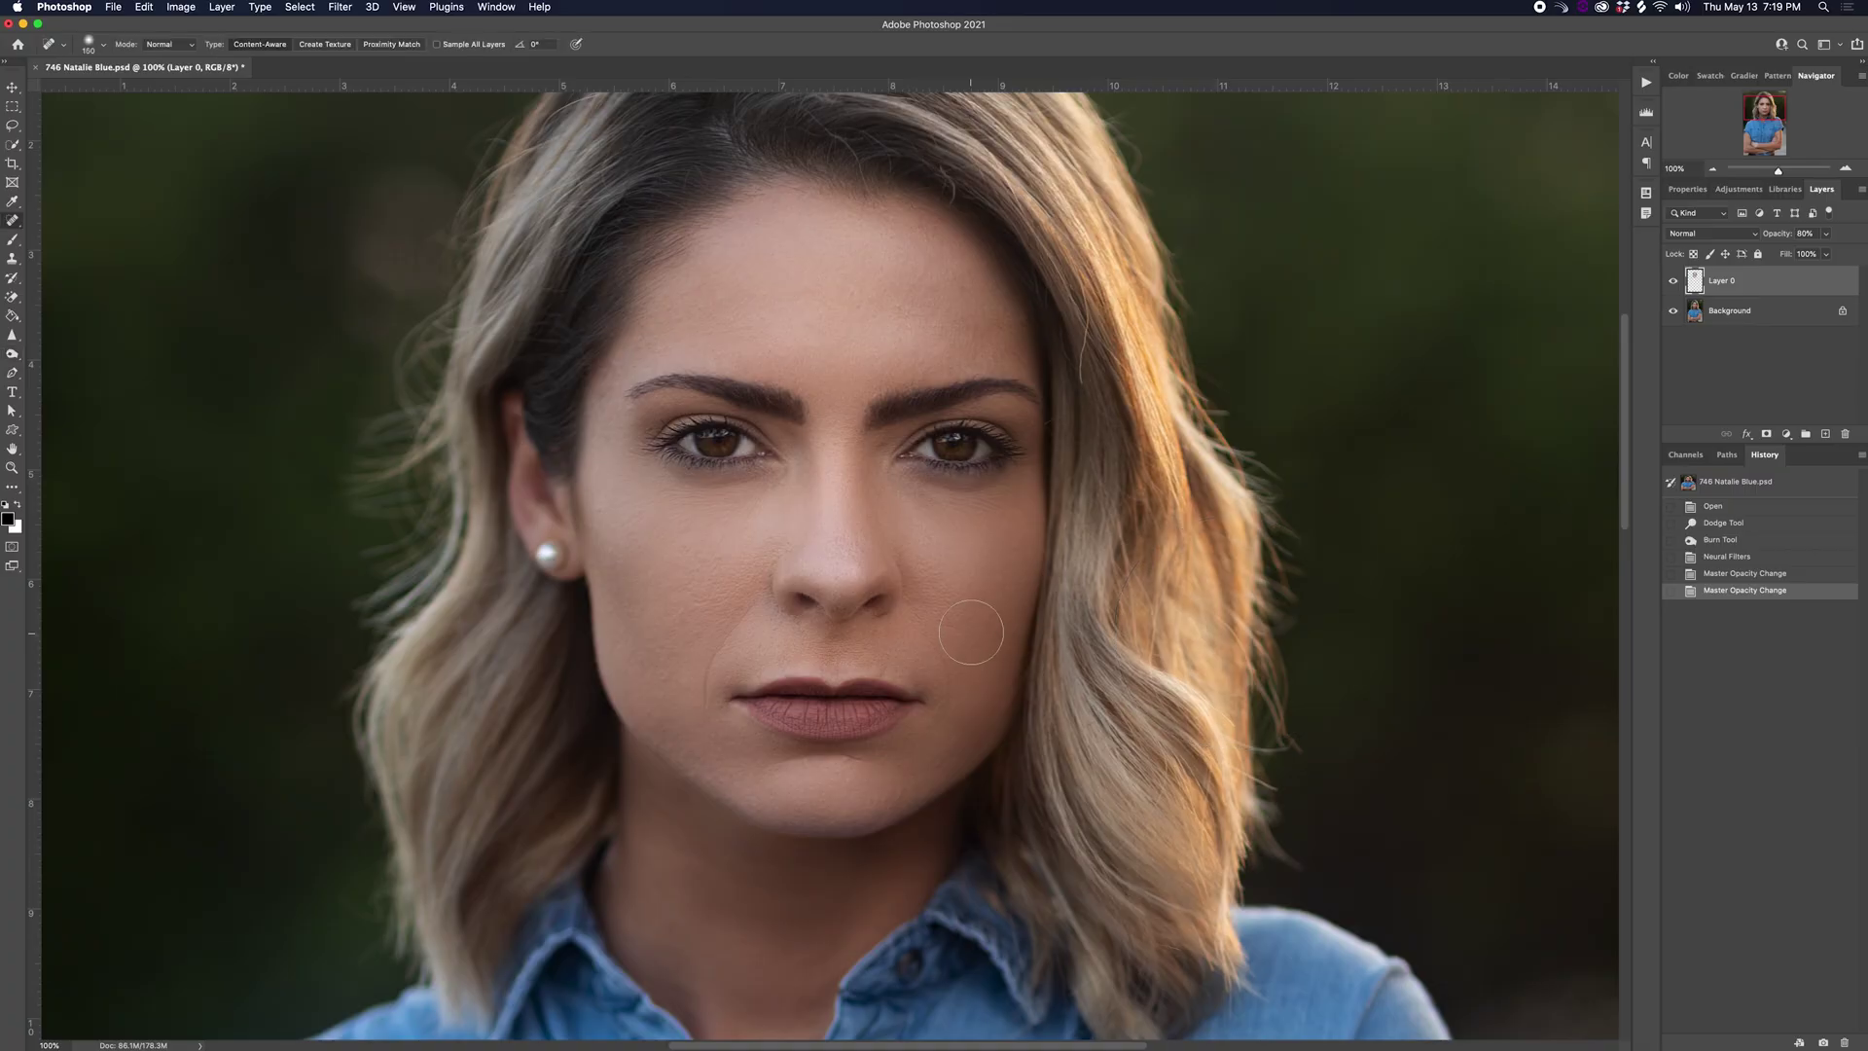
{"action": "key", "text": "super+equal"}
{"action": "scroll", "coordinate": [959, 447], "scroll_direction": "up", "scroll_amount": 2}
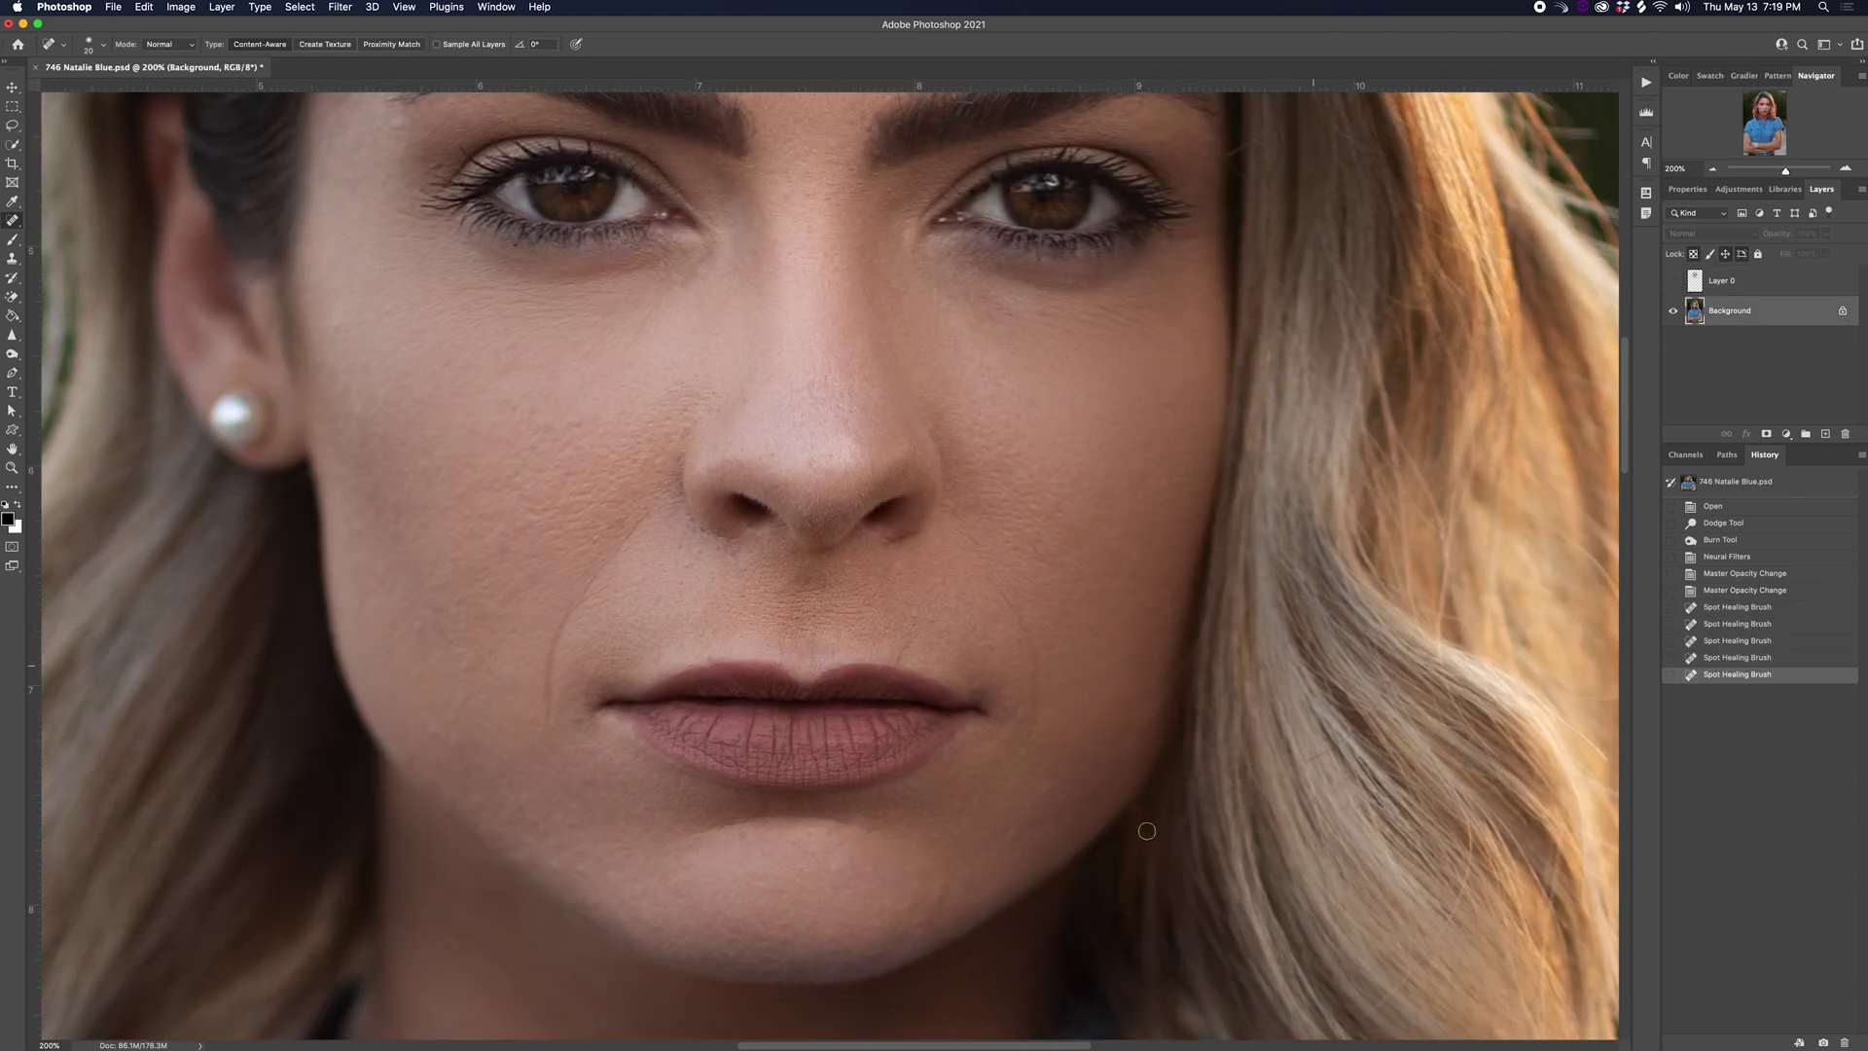
{"action": "left_click", "coordinate": [1146, 830]}
{"action": "left_click", "coordinate": [1045, 823]}
{"action": "left_click", "coordinate": [805, 854]}
{"action": "scroll", "coordinate": [805, 854], "scroll_direction": "up", "scroll_amount": 5}
{"action": "left_click", "coordinate": [400, 721]}
{"action": "left_click", "coordinate": [729, 456]}
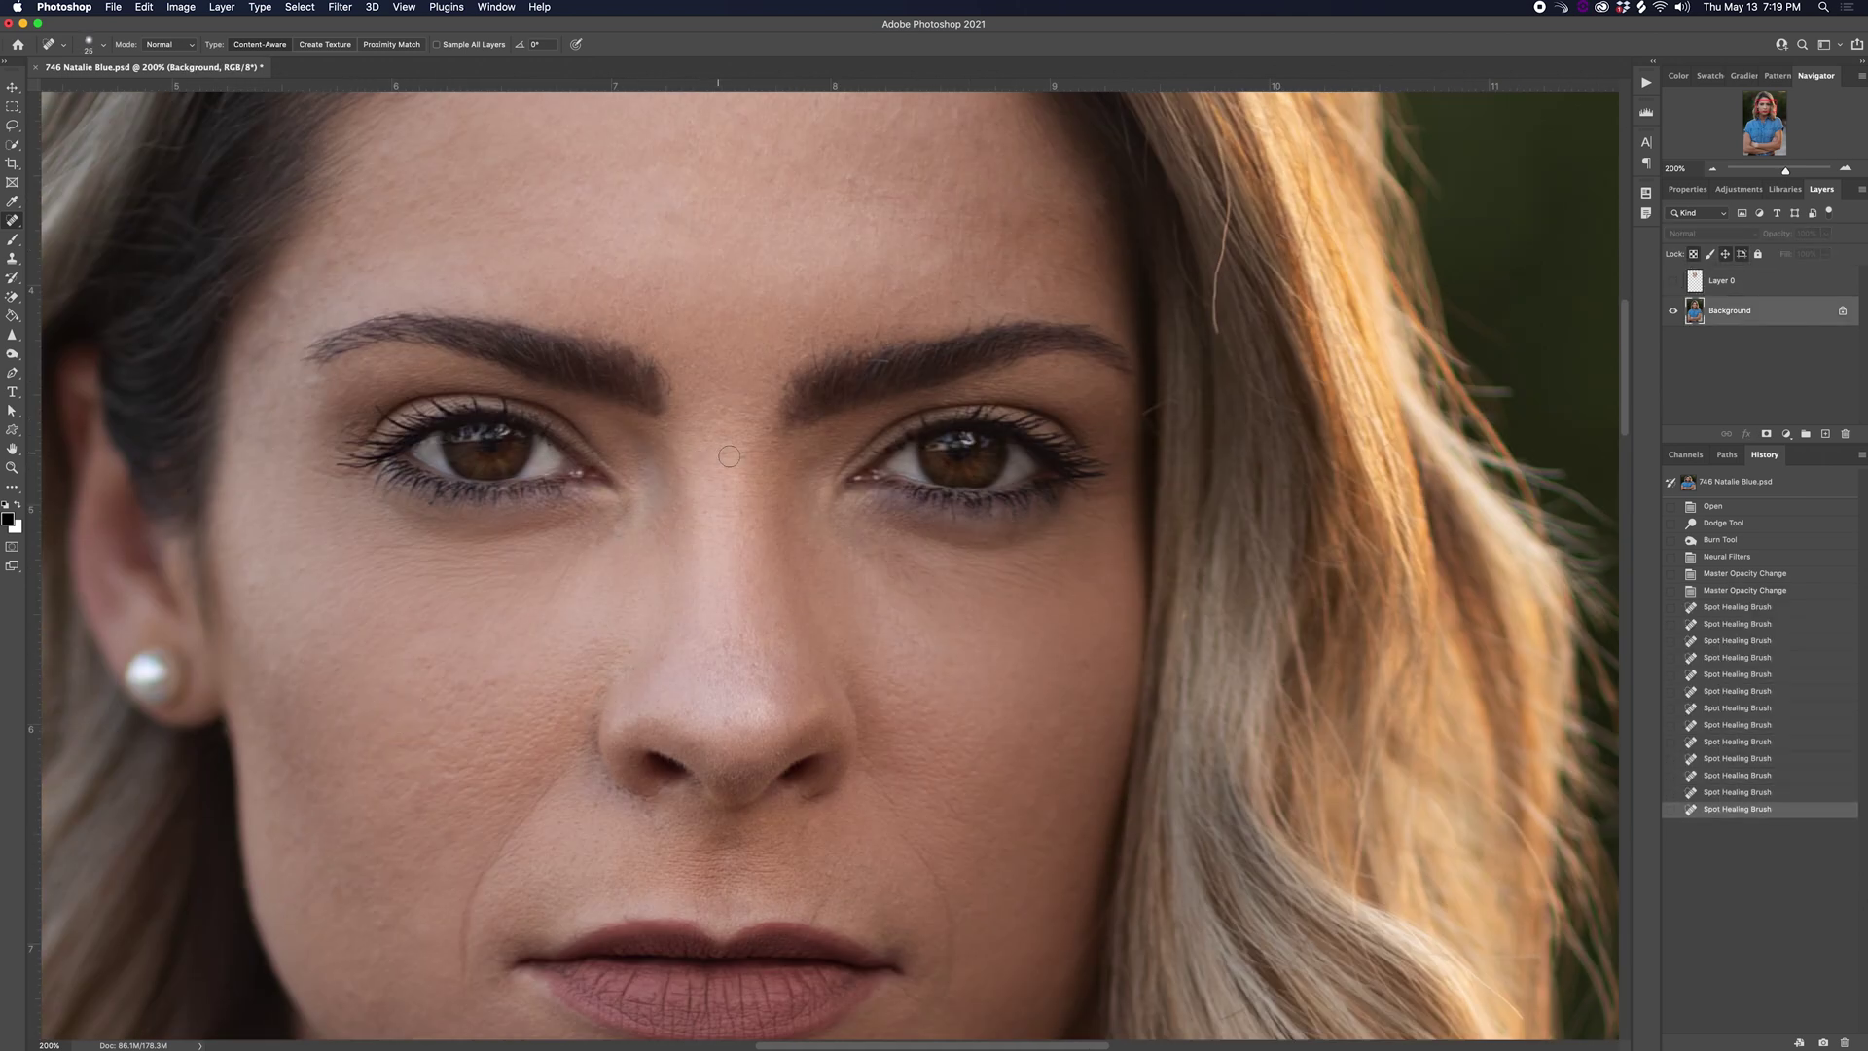
- Heal the remaining small marks on the cheek, beside the mouth and along the chin, and merge the smoothing layer into the Background
{"action": "scroll", "coordinate": [728, 456], "scroll_direction": "up", "scroll_amount": 3}
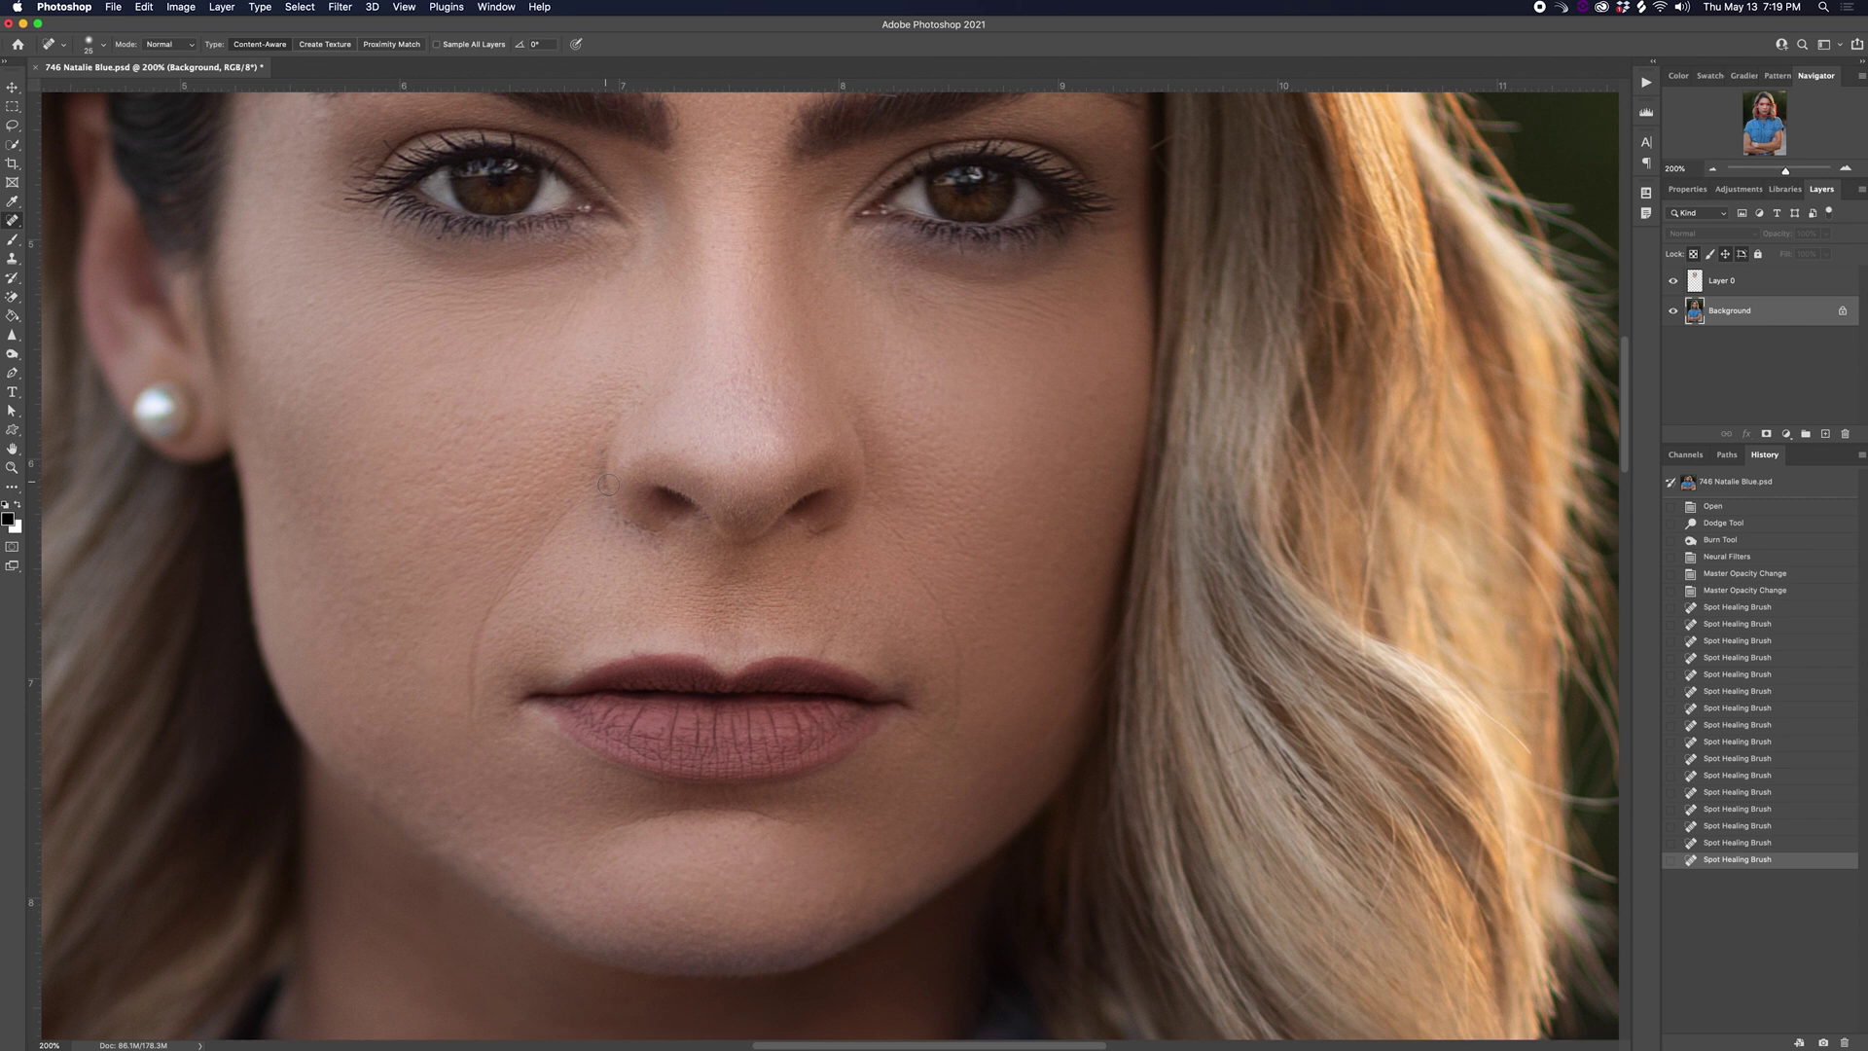
{"action": "left_click", "coordinate": [582, 462]}
{"action": "left_click", "coordinate": [603, 681]}
{"action": "left_click", "coordinate": [618, 853]}
{"action": "left_click", "coordinate": [830, 889]}
{"action": "left_click", "coordinate": [839, 878]}
{"action": "key", "text": "super+e"}
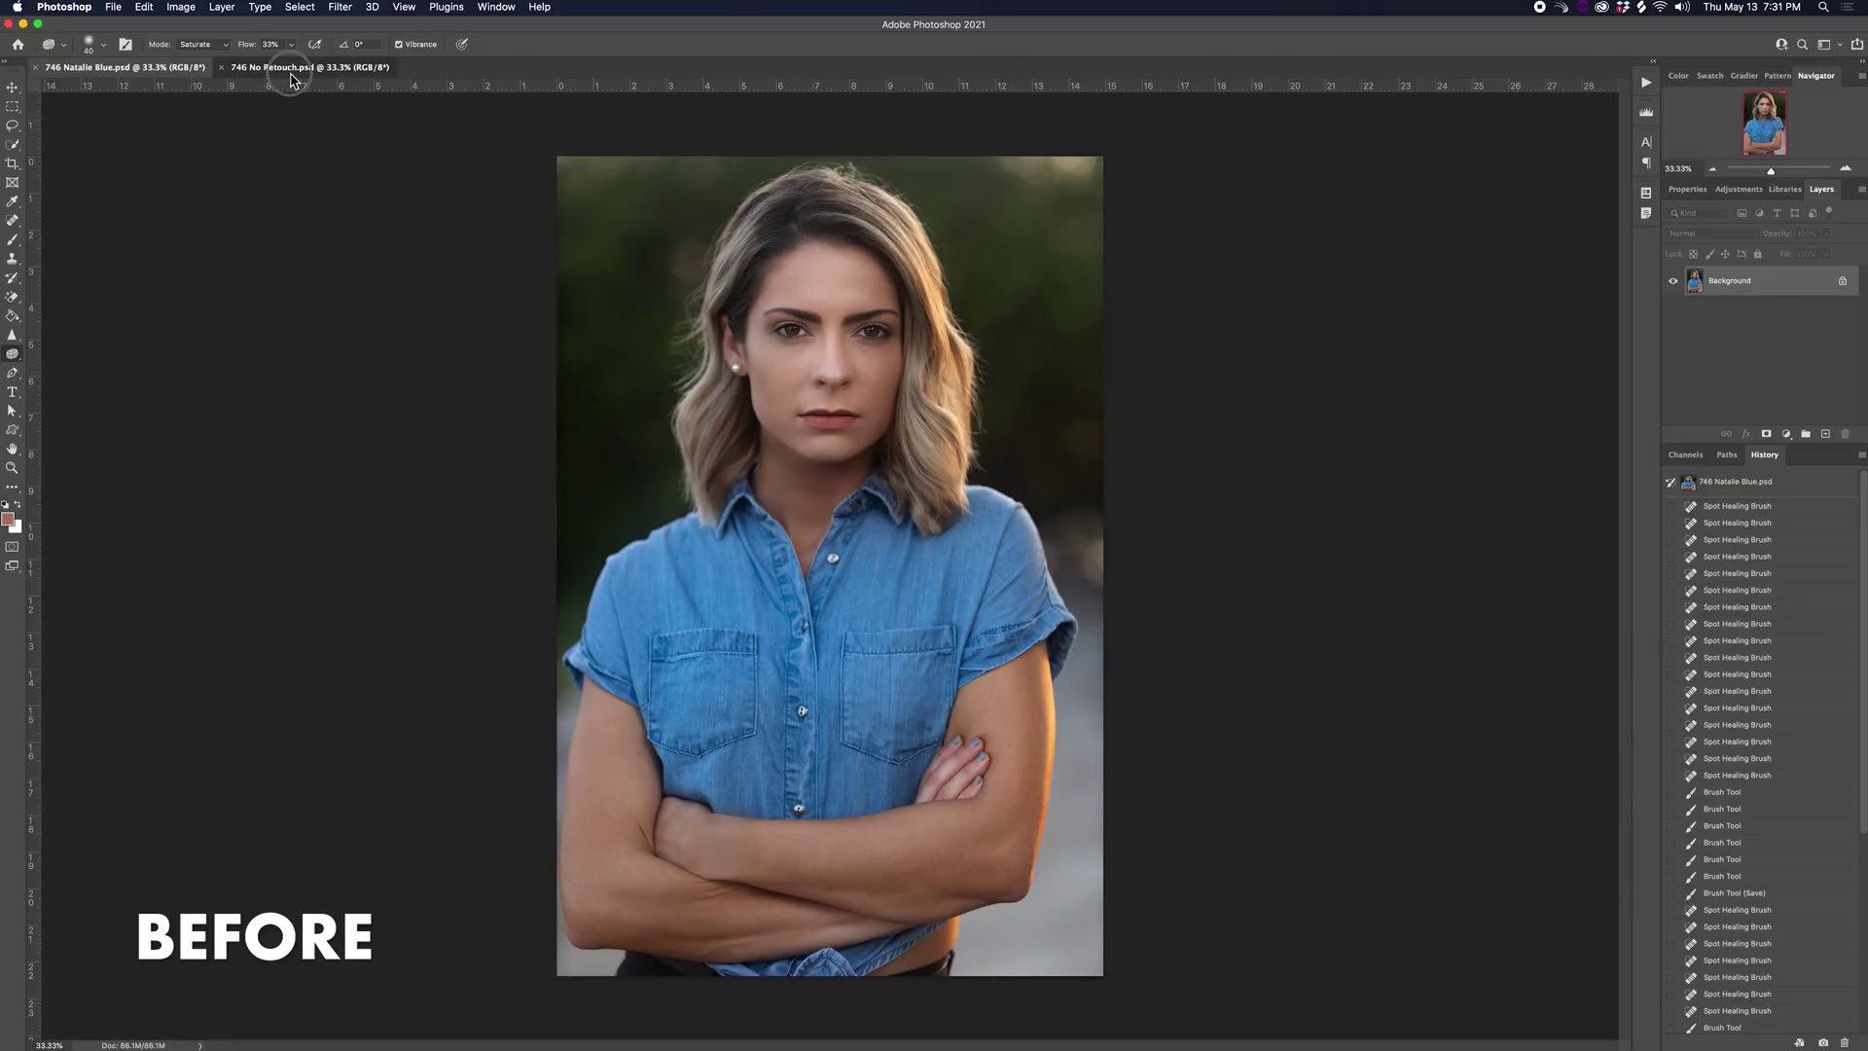
- Compare the retouched portrait with the unretouched 746 No Retouch.psd, at full view and at 66.7% zoom
{"action": "left_click", "coordinate": [290, 70]}
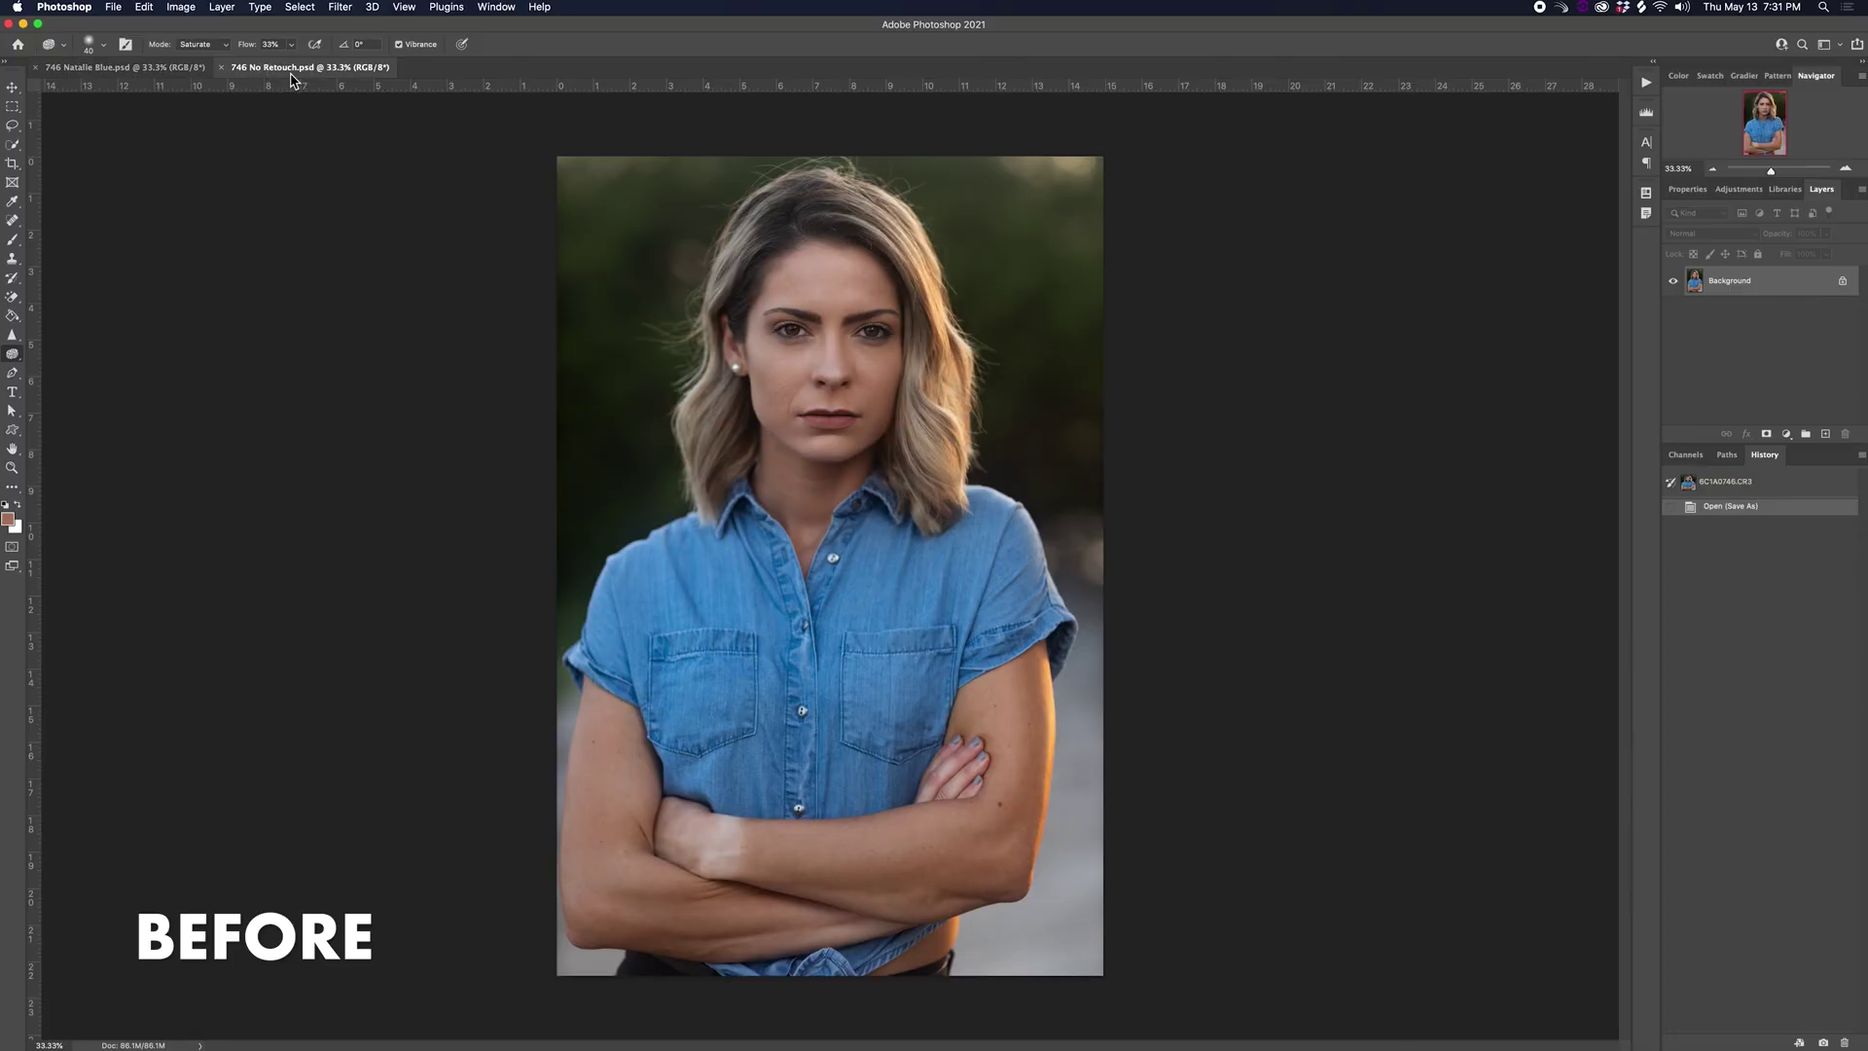
{"action": "left_click", "coordinate": [157, 70]}
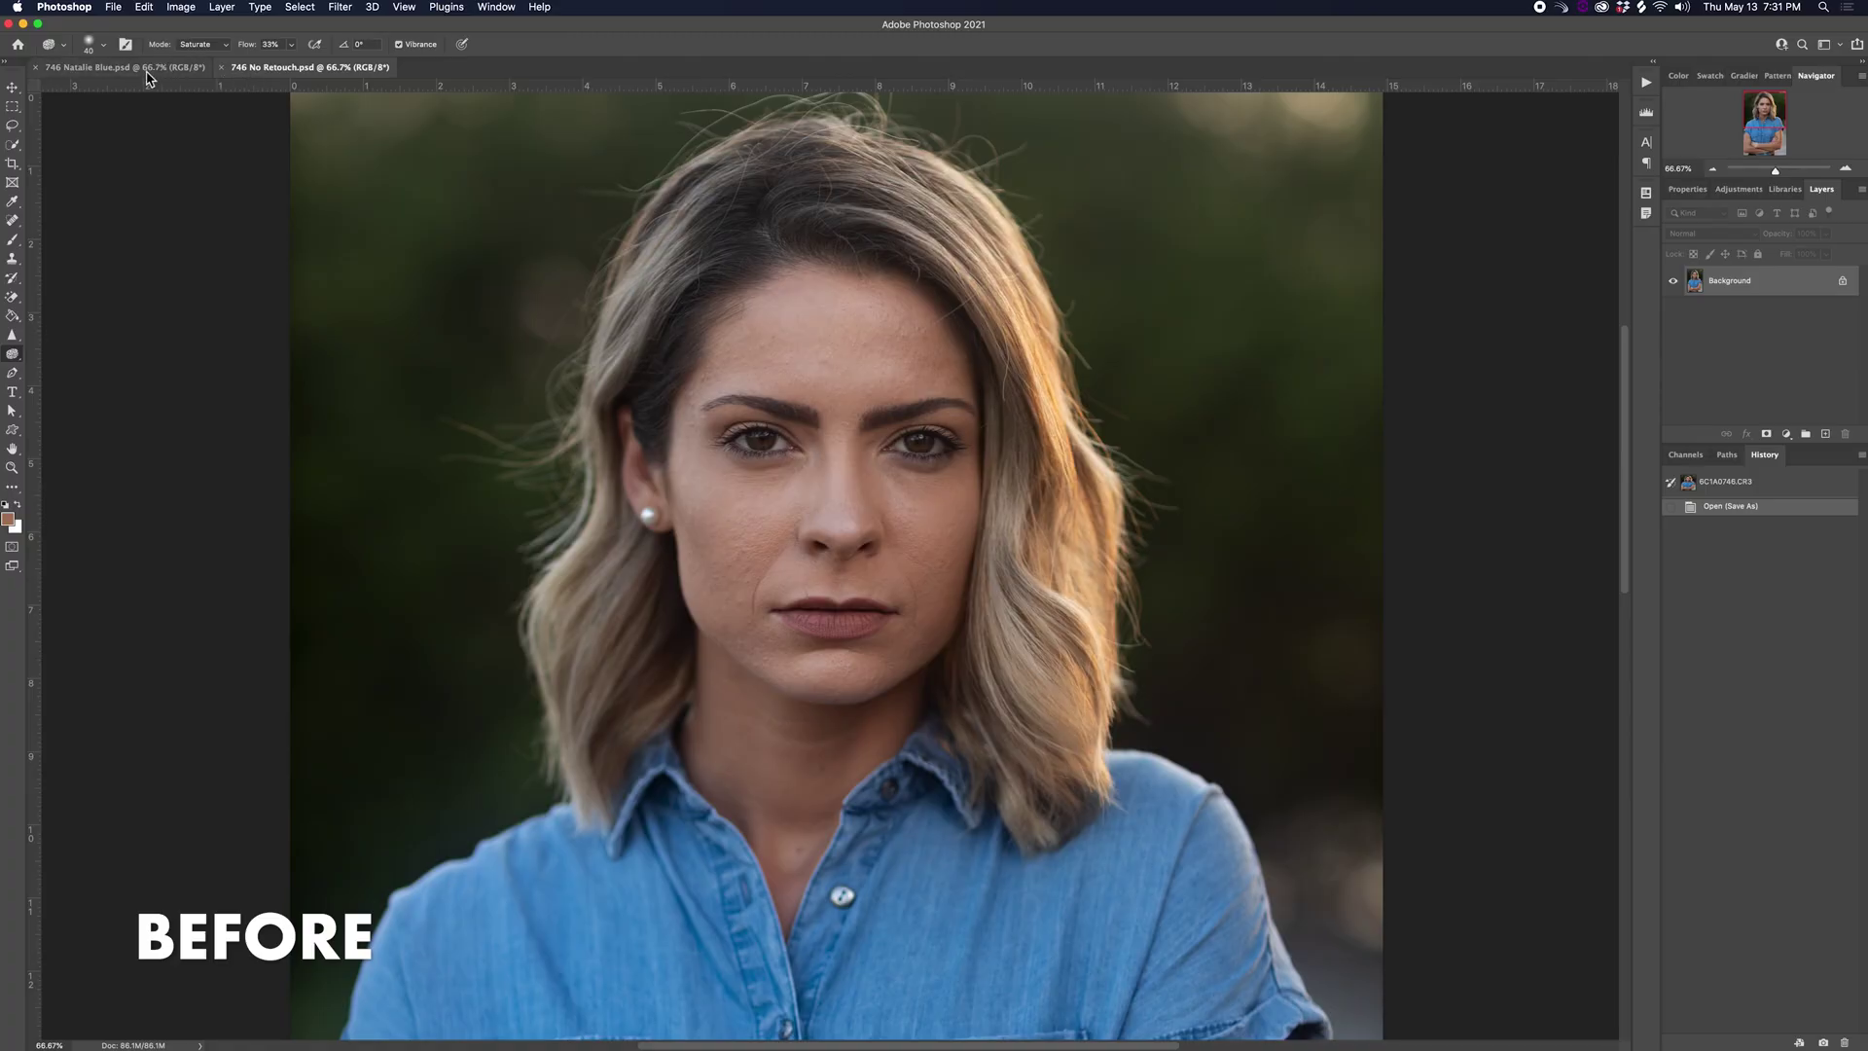
{"action": "left_click", "coordinate": [147, 70]}
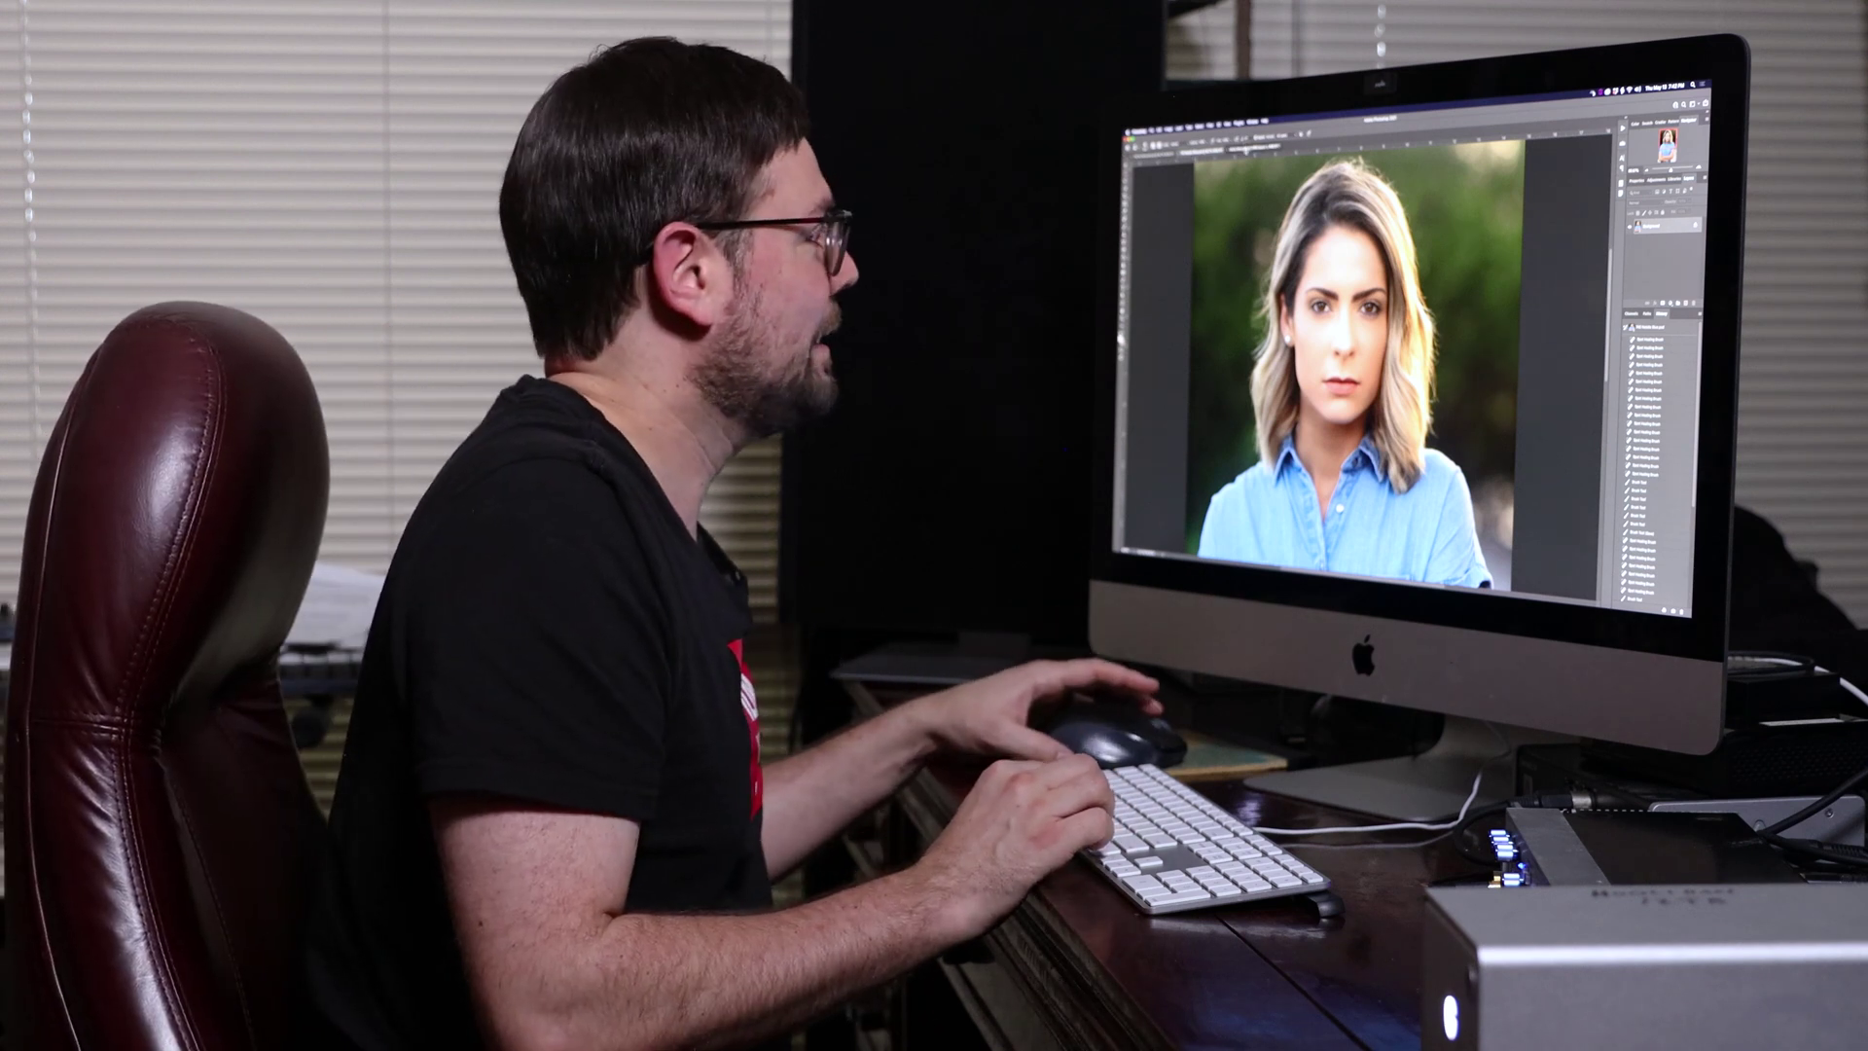
{"action": "key", "text": "ctrl+Tab"}
{"action": "left_click_drag", "start_coordinate": [1377, 258], "coordinate": [1401, 255]}
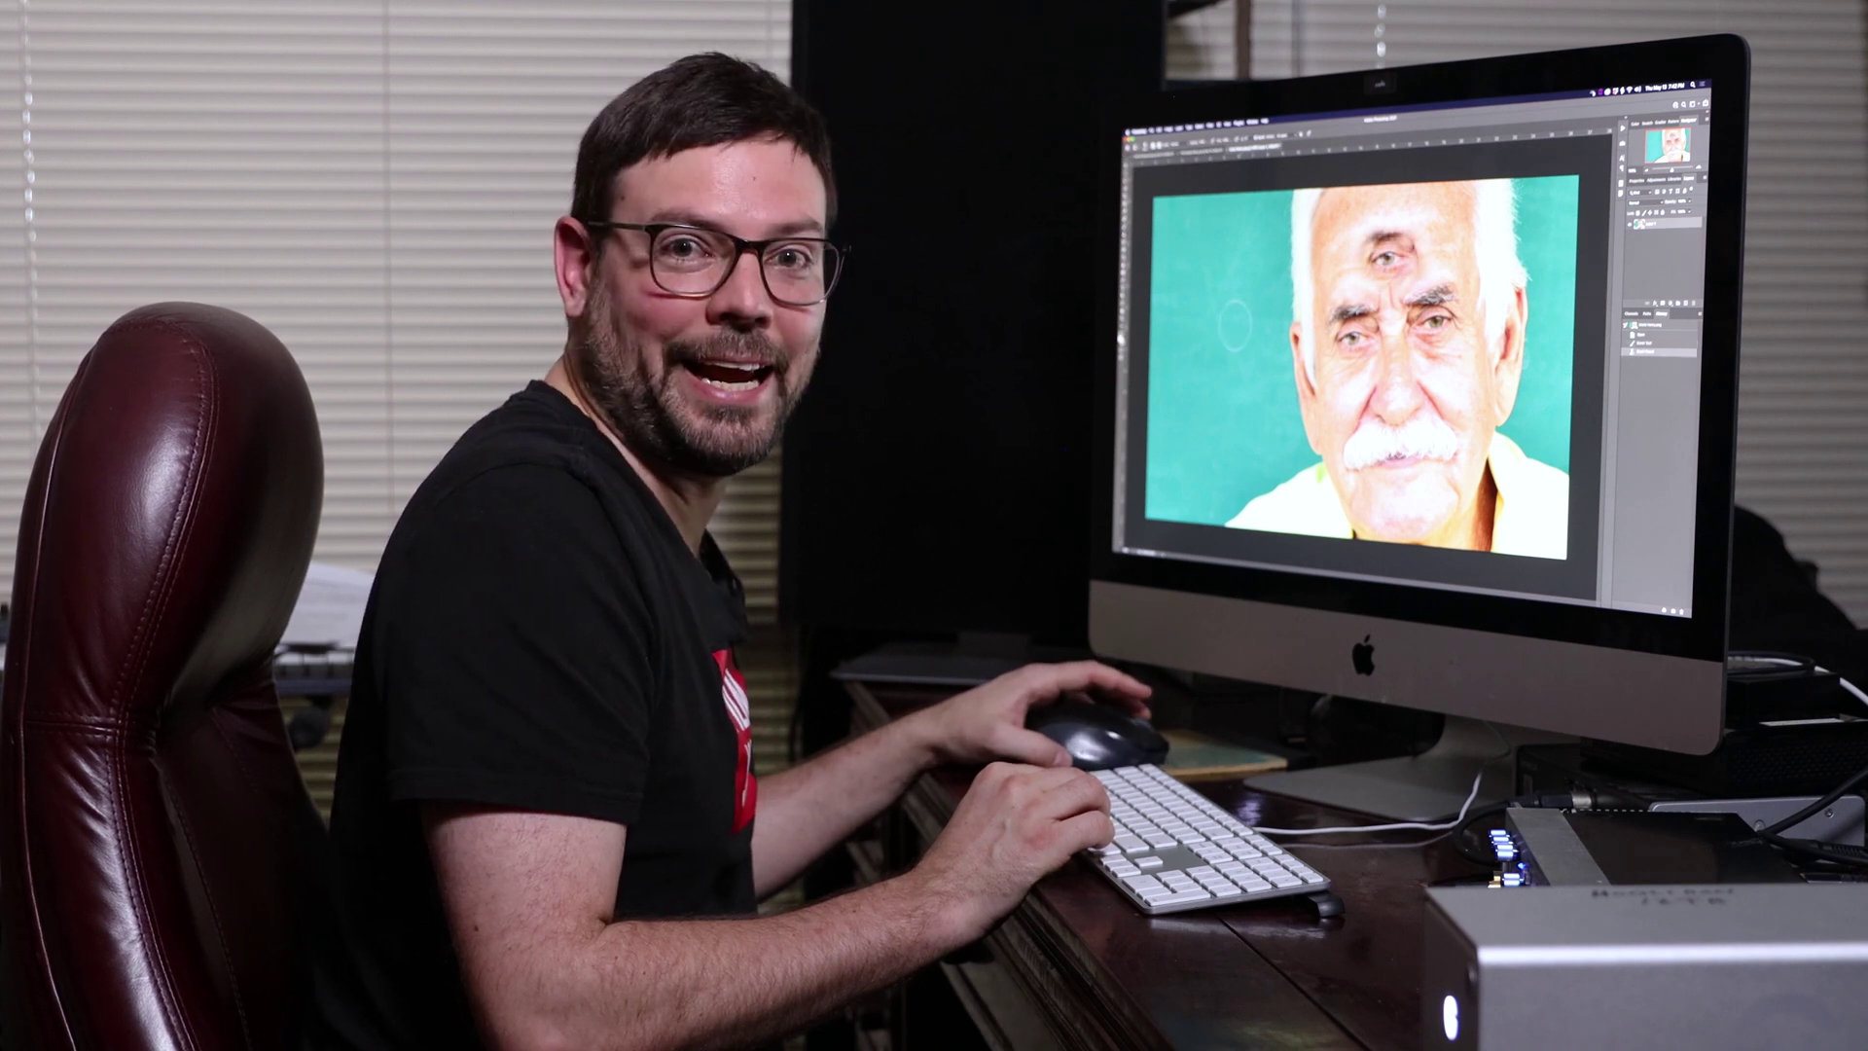